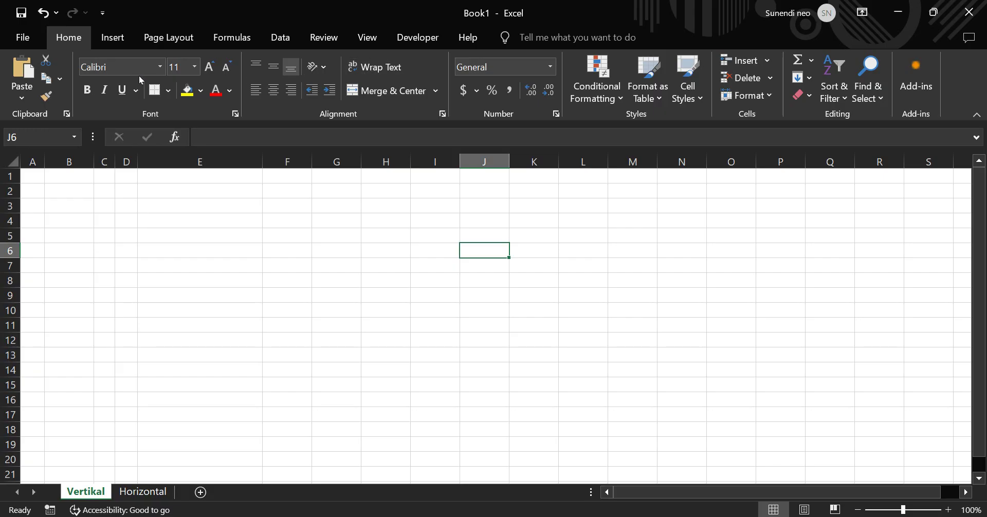
# Step: On the Vertikal sheet, widen columns A to D to one equal width and narrow column E
pyautogui.click(85, 206)
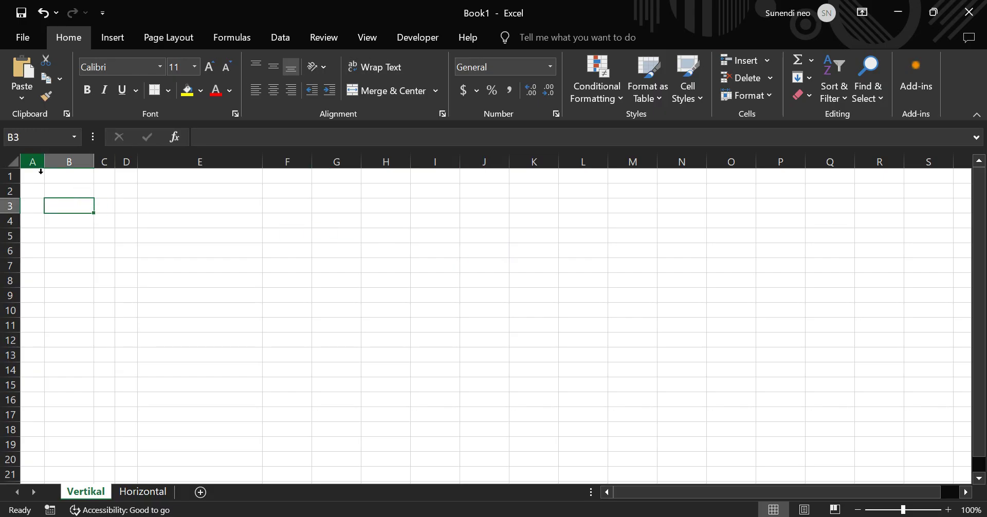
pyautogui.moveTo(33, 162); pyautogui.dragTo(108, 172)
pyautogui.click(163, 255)
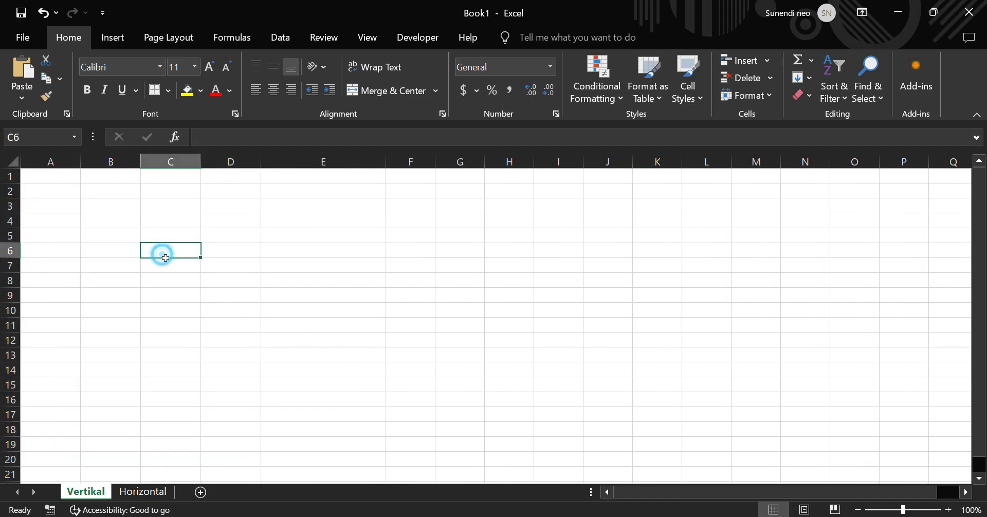
pyautogui.moveTo(396, 164); pyautogui.dragTo(316, 163)
pyautogui.click(255, 194)
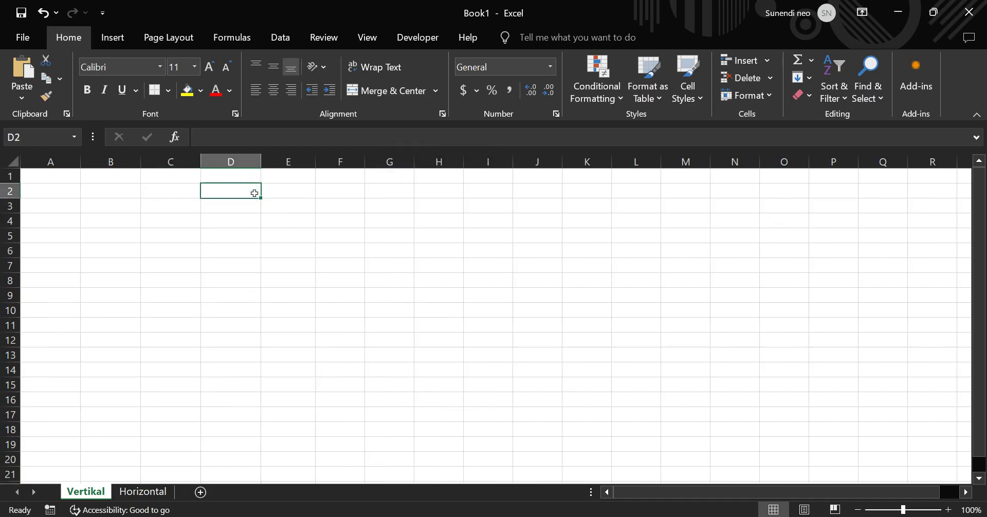
pyautogui.click(149, 273)
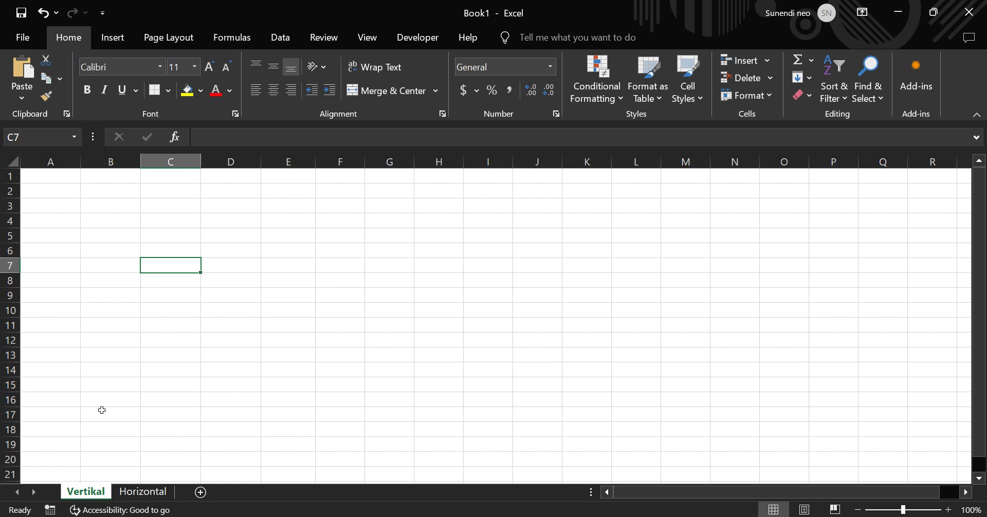
# Step: On the Horizontal sheet, enter the header "No." in cell A4 and narrow column A to fit it
pyautogui.click(134, 494)
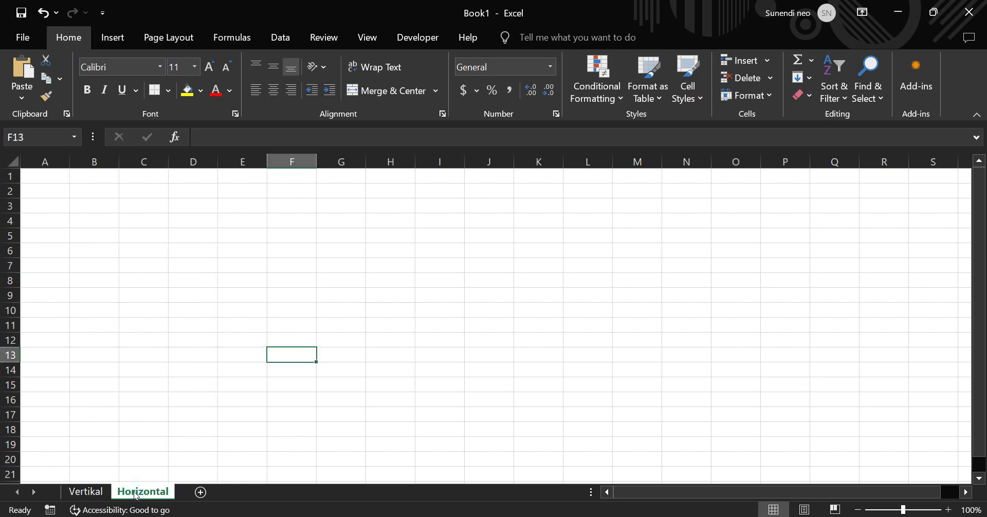
pyautogui.click(90, 492)
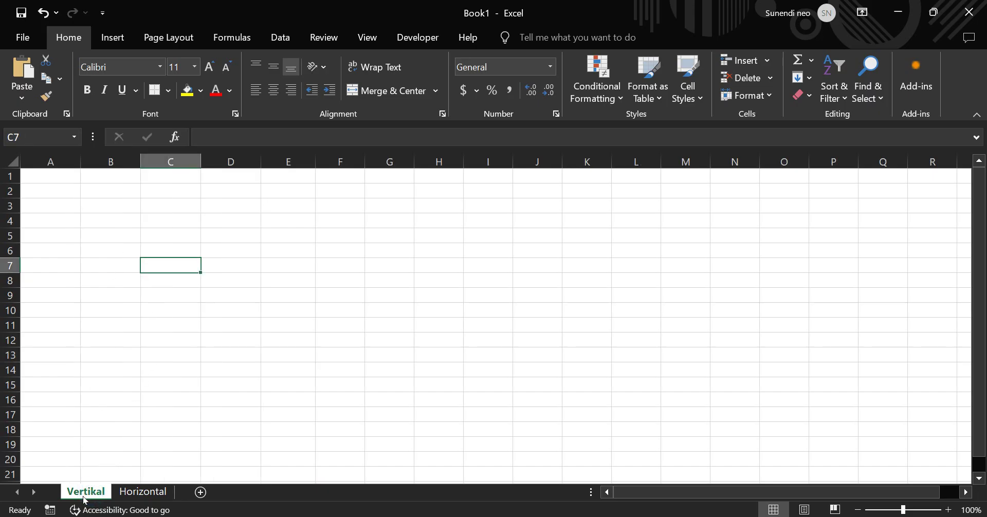
pyautogui.click(129, 496)
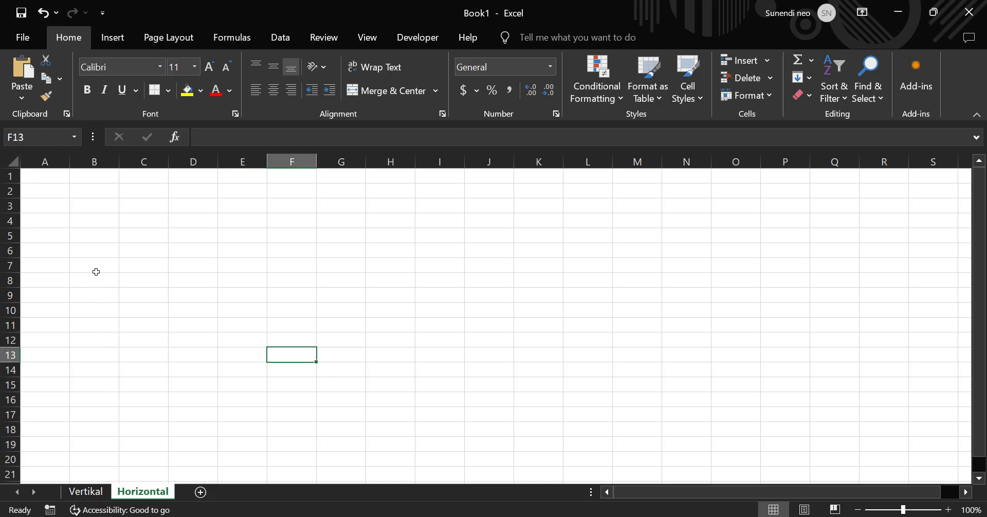
pyautogui.click(67, 227)
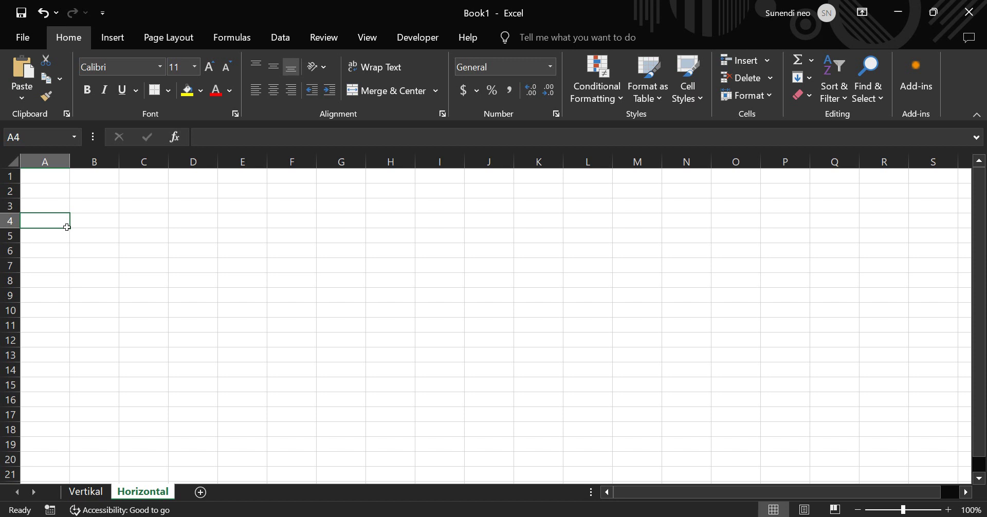
pyautogui.write('No.')
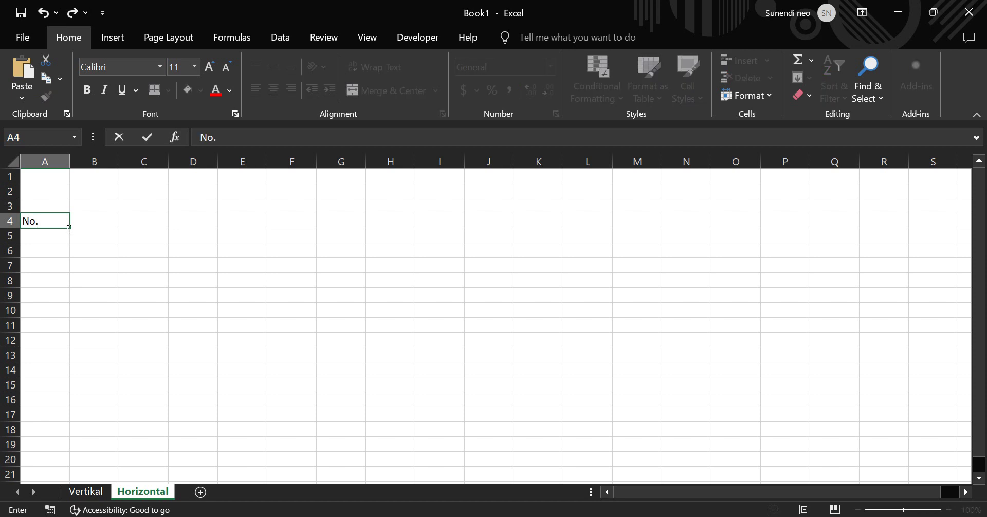
pyautogui.press('Tab')
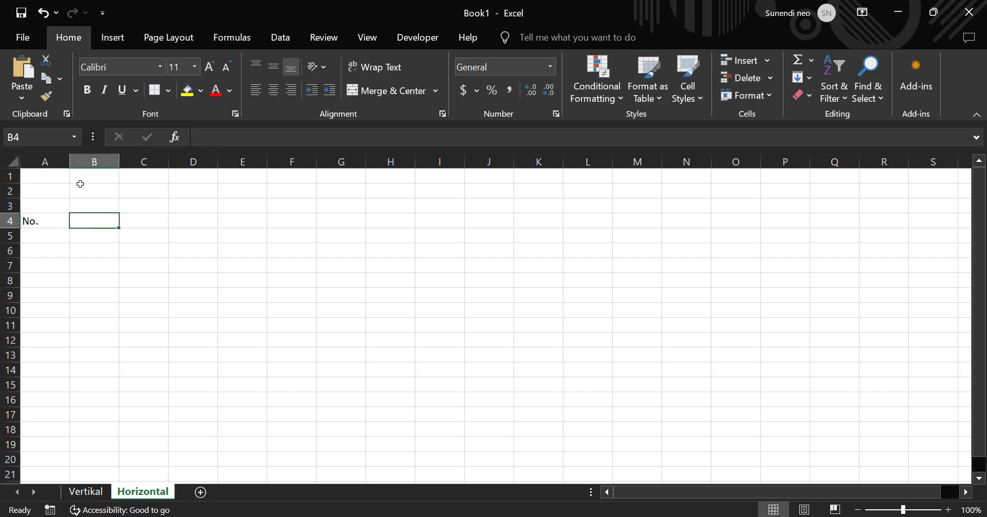
pyautogui.moveTo(70, 161); pyautogui.dragTo(52, 161)
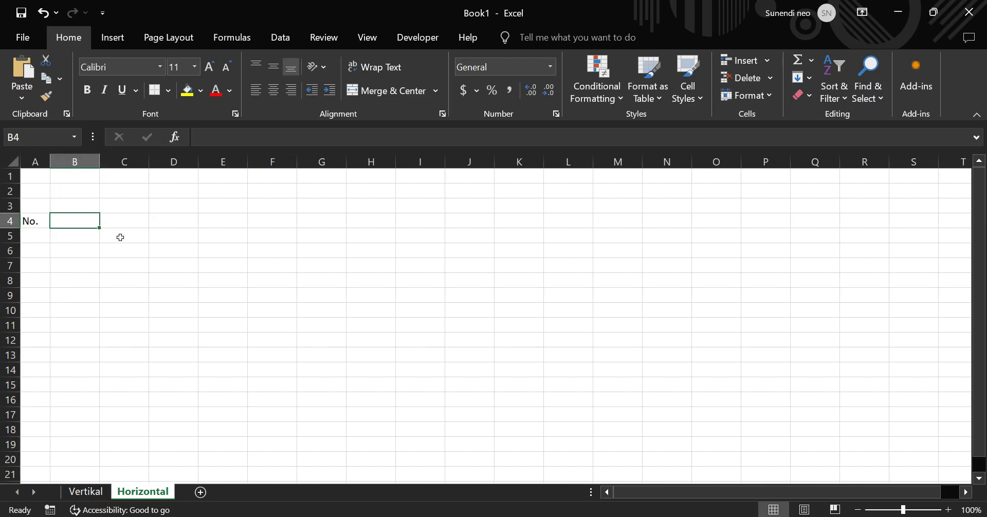
# Step: Enter the headers "Description" in B4 and "Type" in C4, and widen column B beyond its header text
pyautogui.write('D')
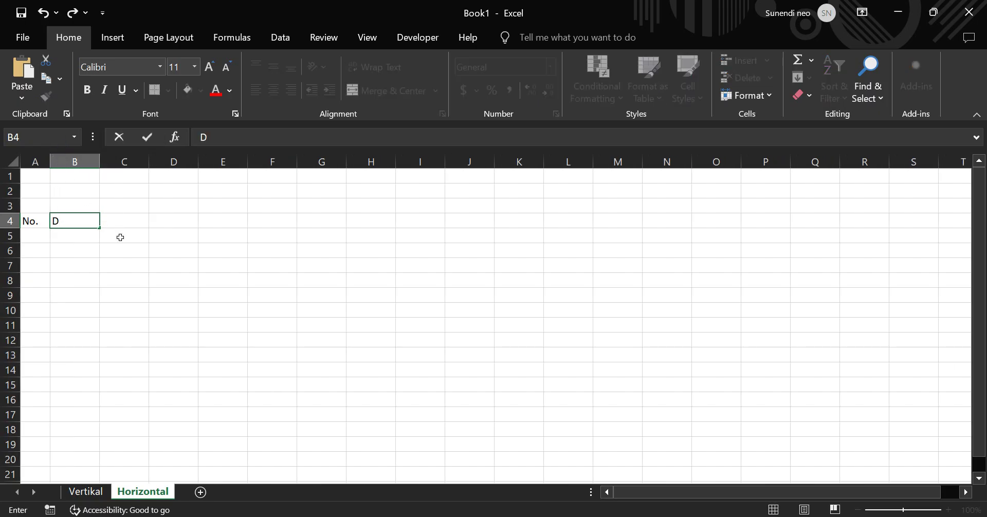
pyautogui.write('escription')
pyautogui.press('Tab')
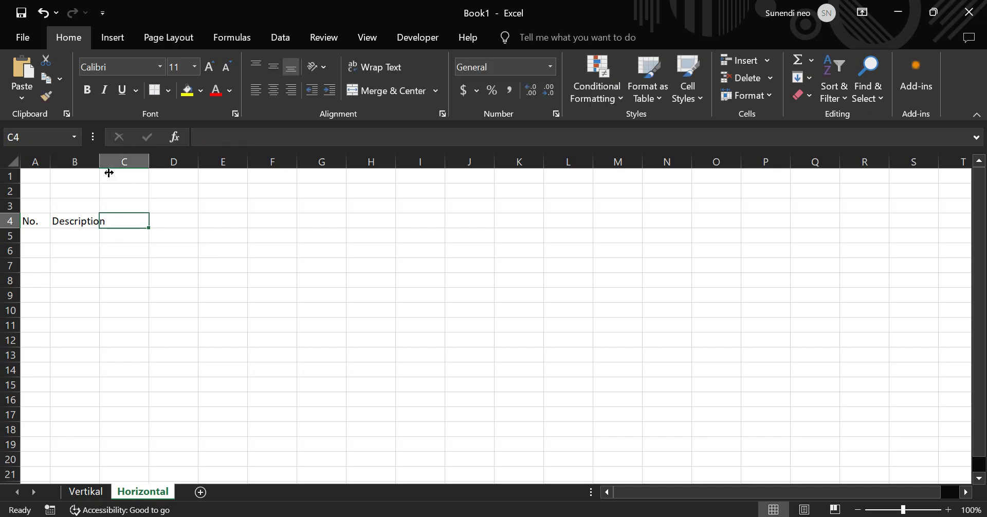
pyautogui.moveTo(100, 168); pyautogui.dragTo(107, 168)
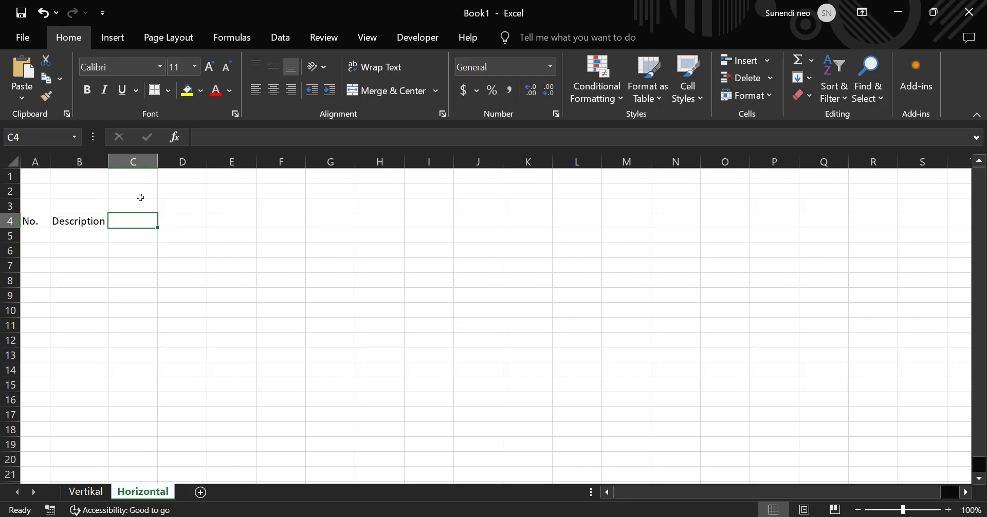
pyautogui.write('Type')
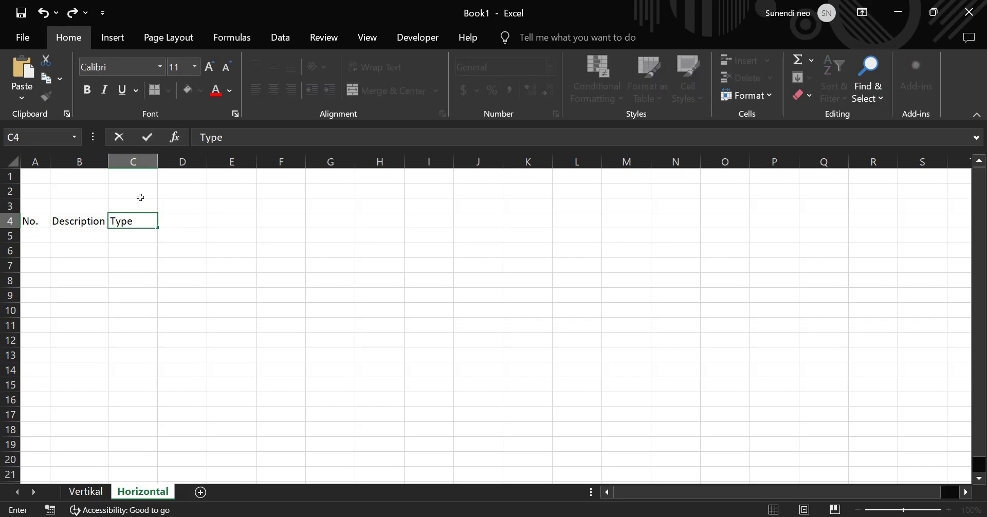
pyautogui.press('Tab')
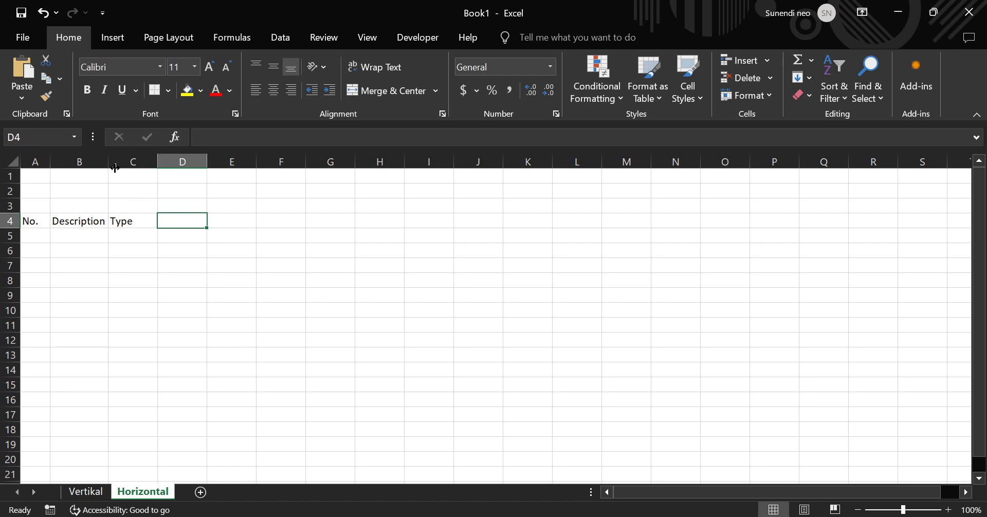
pyautogui.moveTo(108, 163); pyautogui.dragTo(133, 167)
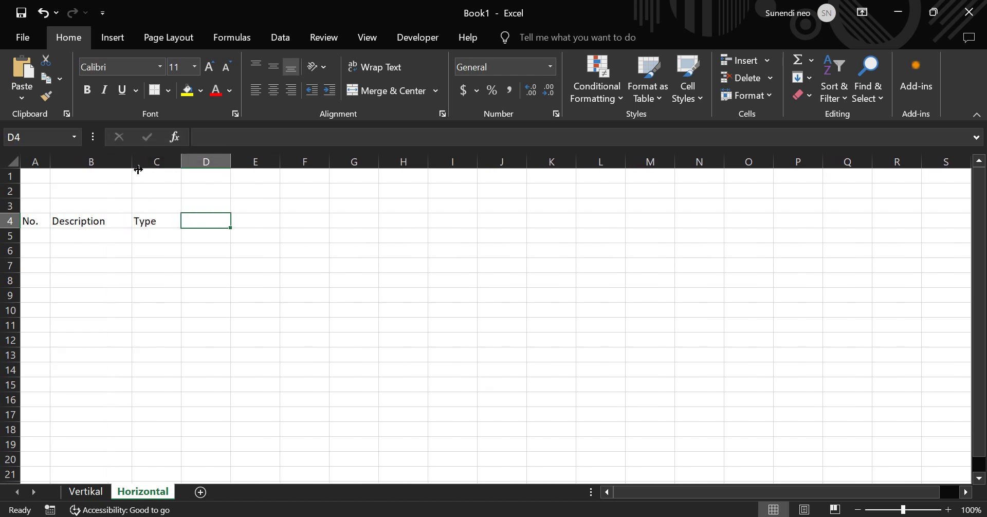
pyautogui.click(169, 226)
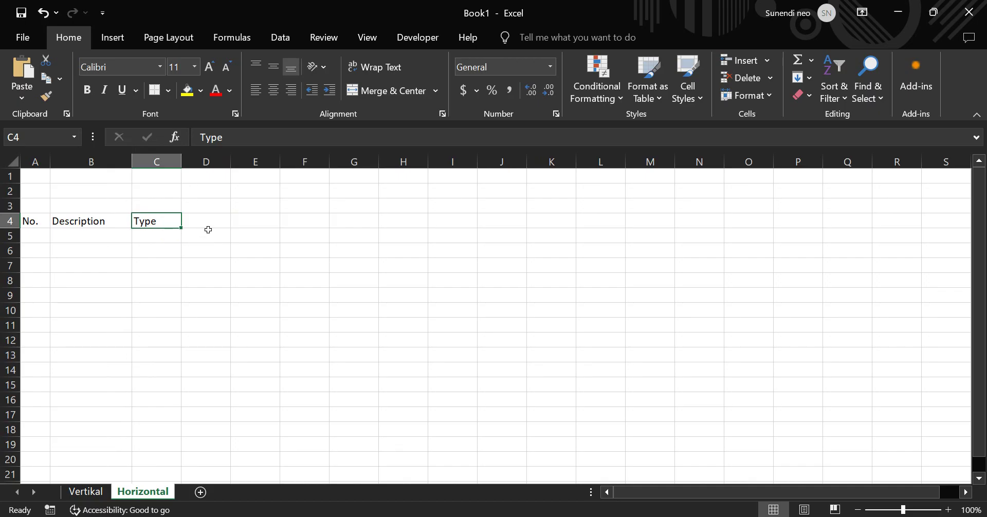
pyautogui.click(213, 208)
# Step: Enter the date 1/1/2024 in cell D4 as the first date header
pyautogui.click(205, 228)
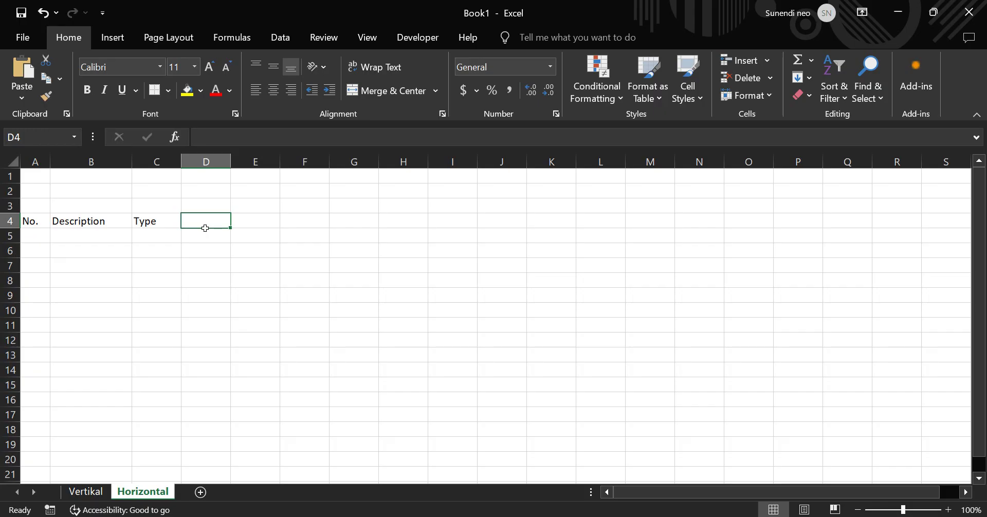
pyautogui.write('1/1')
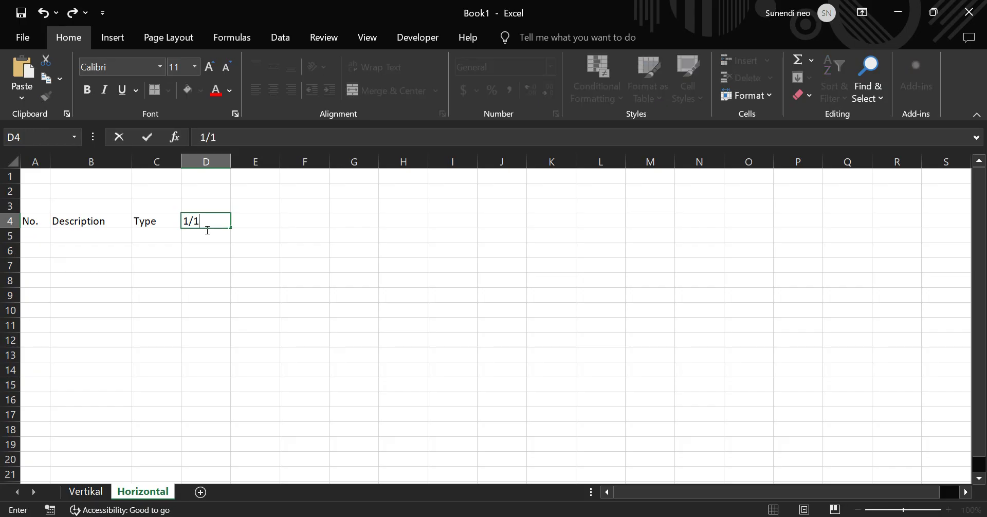
pyautogui.write('/2024')
pyautogui.press('Return')
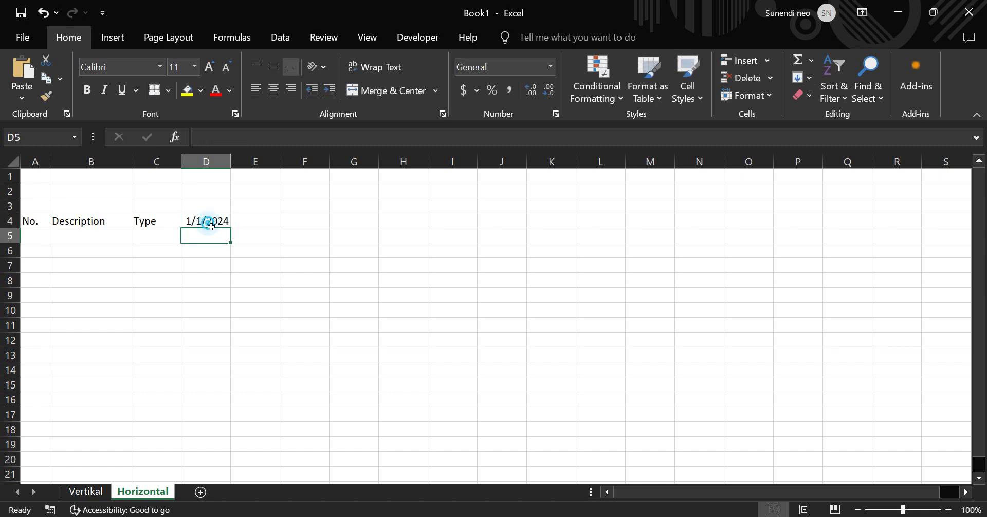
# Step: Format the date in cell D4 with the day-month date type 14-Mar
pyautogui.click(206, 221)
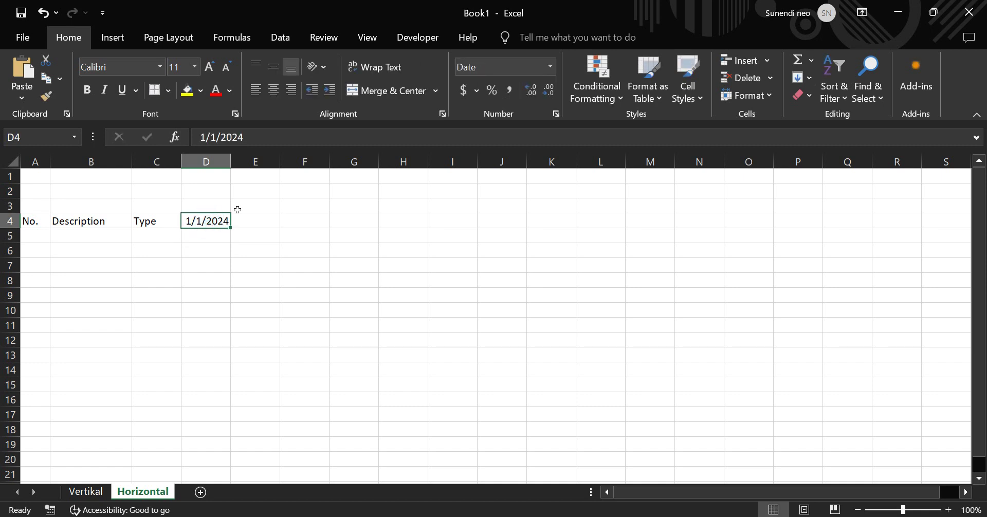
pyautogui.click(551, 69)
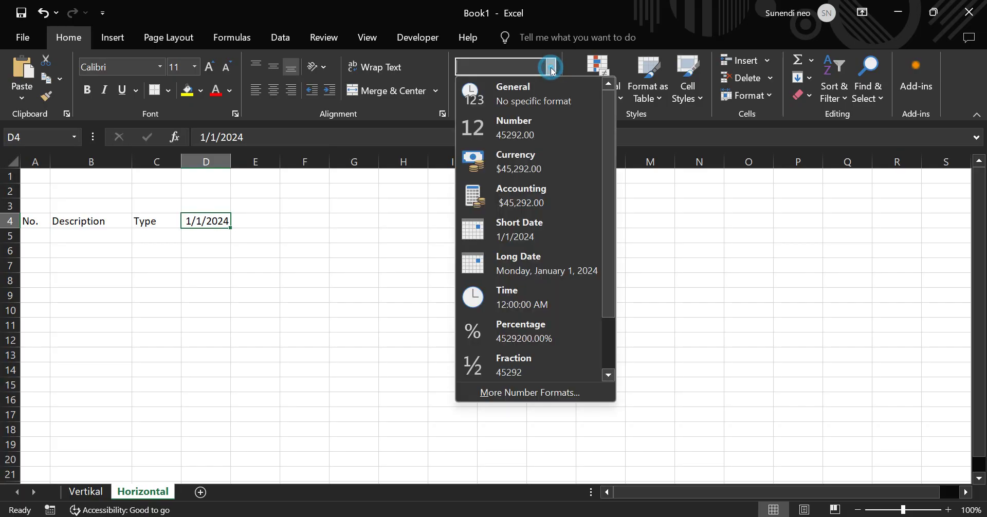
pyautogui.click(527, 393)
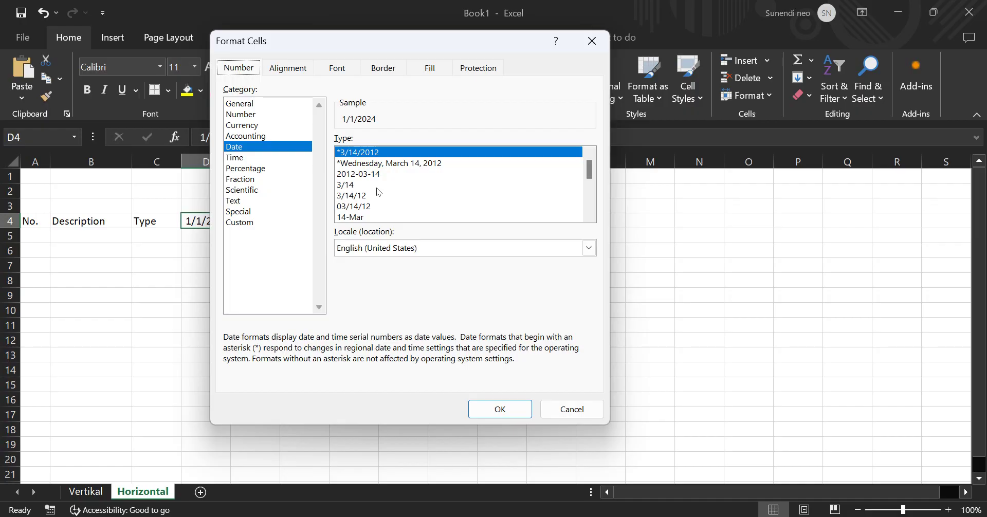
pyautogui.click(363, 217)
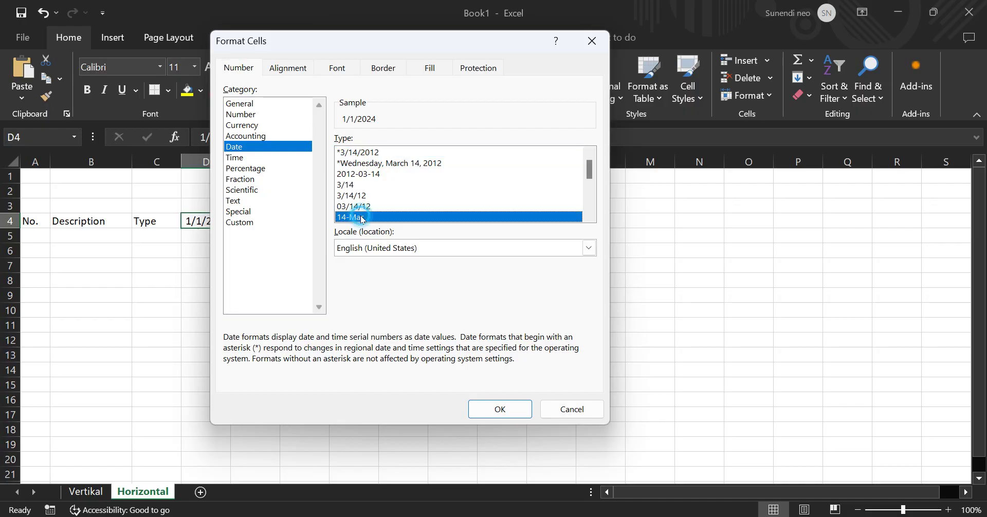
pyautogui.click(500, 409)
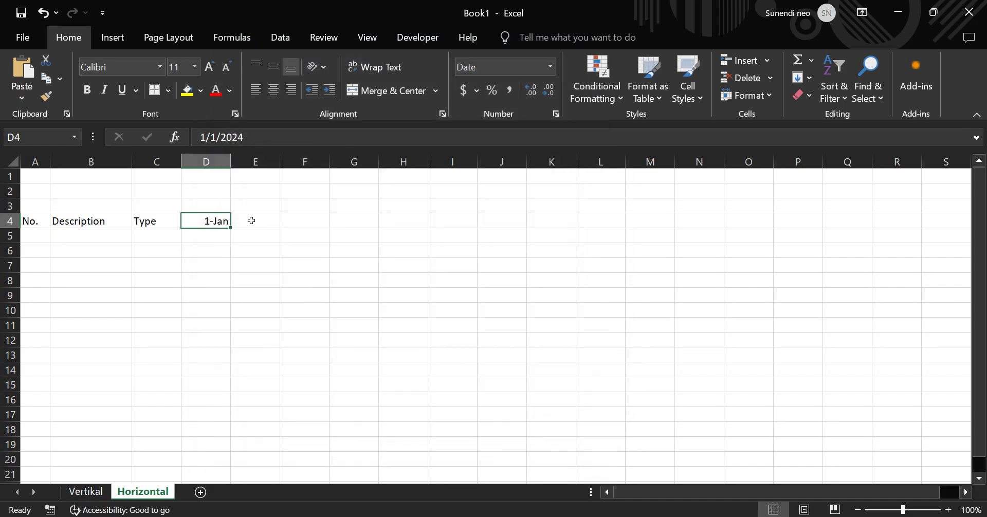
# Step: Enter the formula =D4+1 in cell E4 to produce the following day's date
pyautogui.click(248, 221)
pyautogui.write('=')
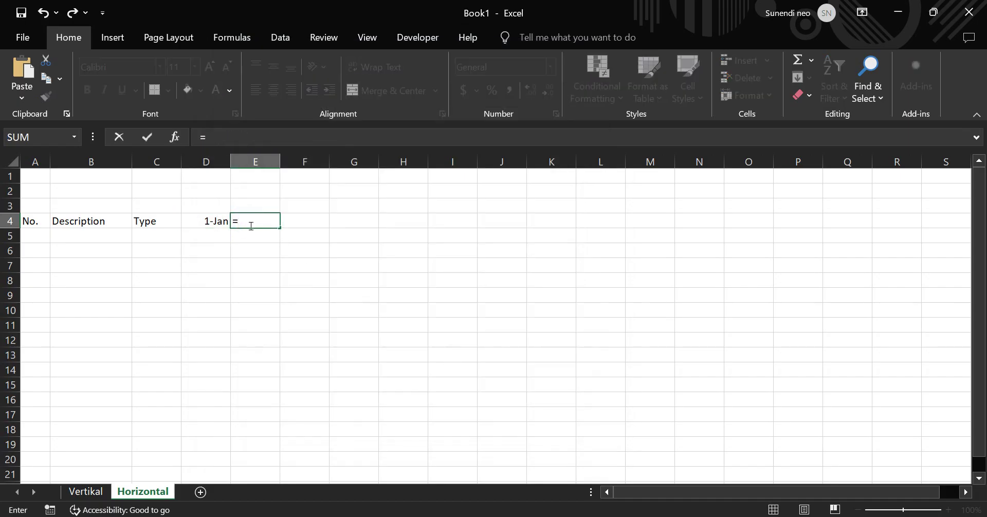
pyautogui.press('Left')
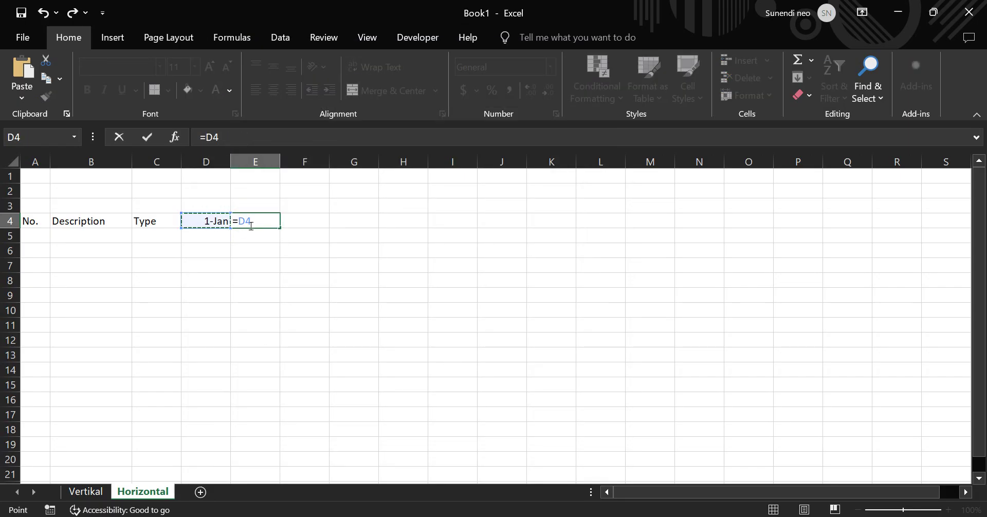
pyautogui.write('+')
pyautogui.write('1')
pyautogui.press('Return')
# Step: Fill the next-day formula from E4 rightward through R4 to extend the date headers to 15-Jan
pyautogui.click(258, 223)
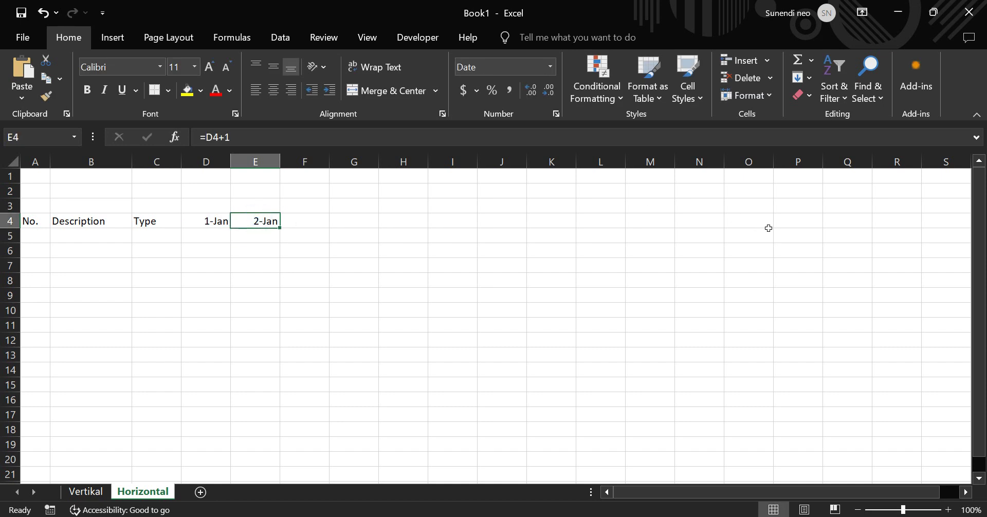
pyautogui.keyDown('shift'); pyautogui.click(878, 223); pyautogui.keyUp('shift')
pyautogui.hotkey('ctrl', 'r')
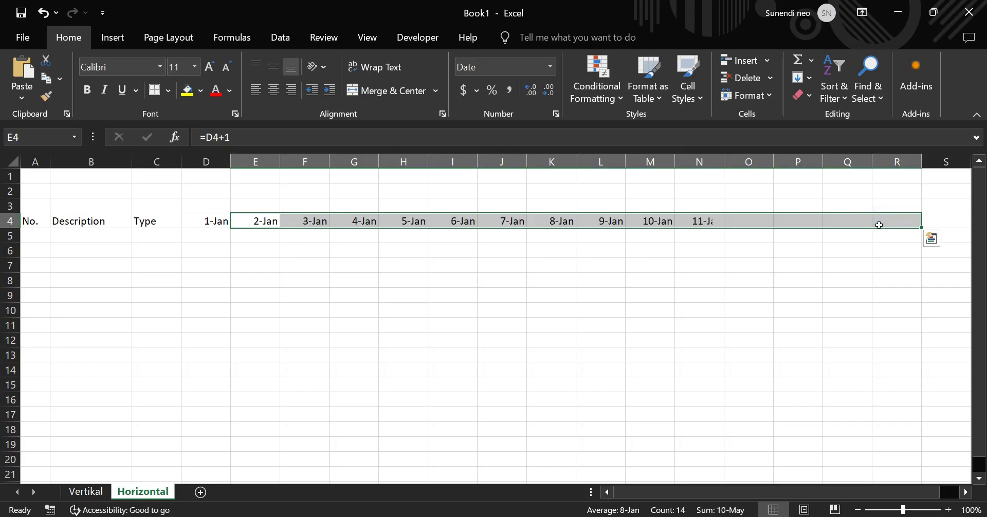
pyautogui.click(434, 284)
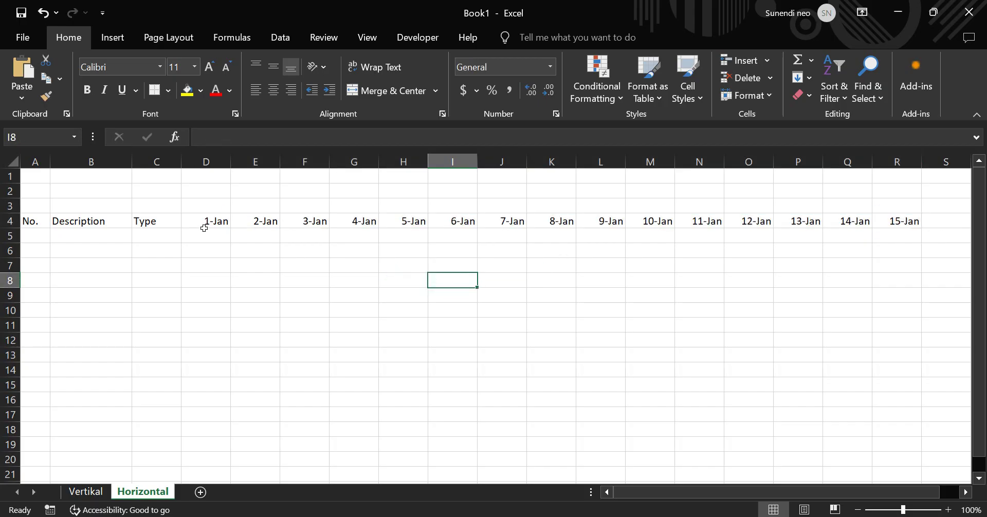
pyautogui.click(202, 223)
pyautogui.click(204, 236)
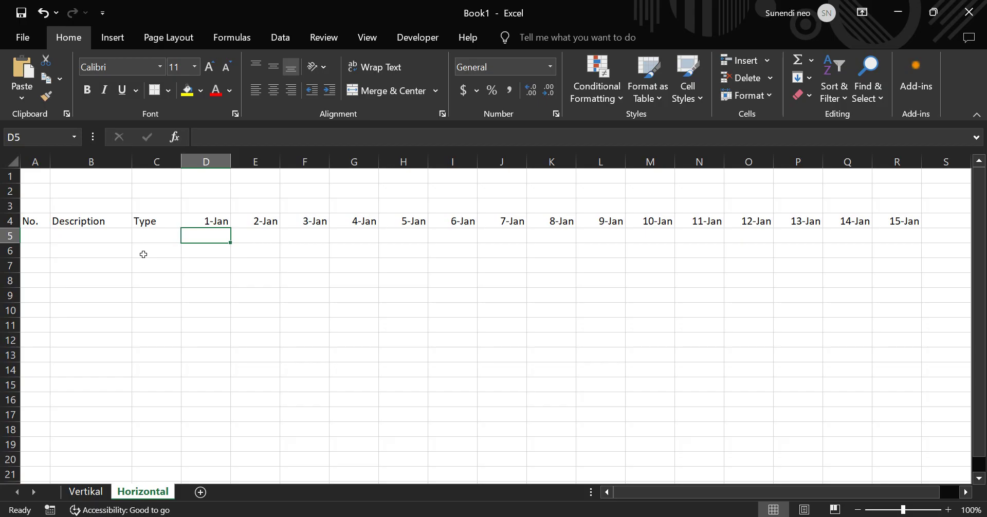
pyautogui.click(249, 221)
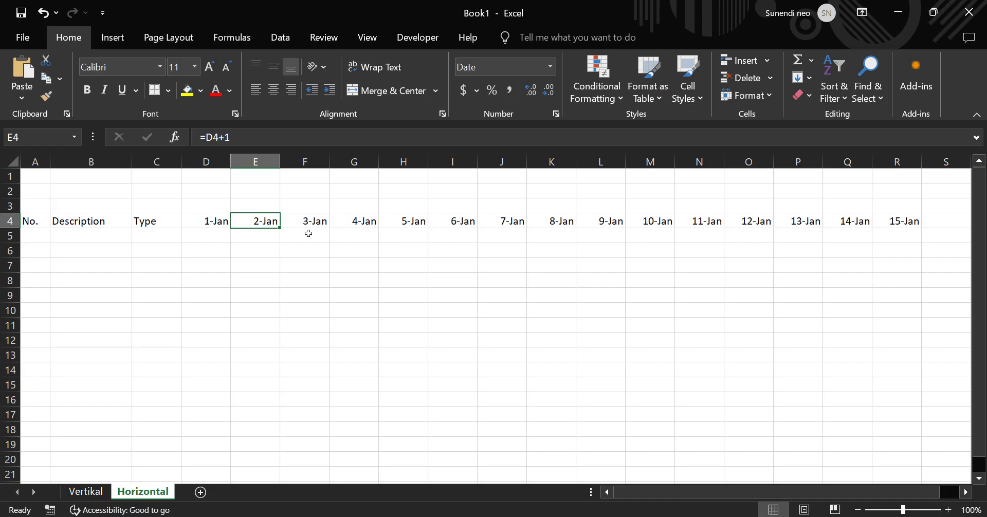
pyautogui.keyDown('shift'); pyautogui.click(890, 226); pyautogui.keyUp('shift')
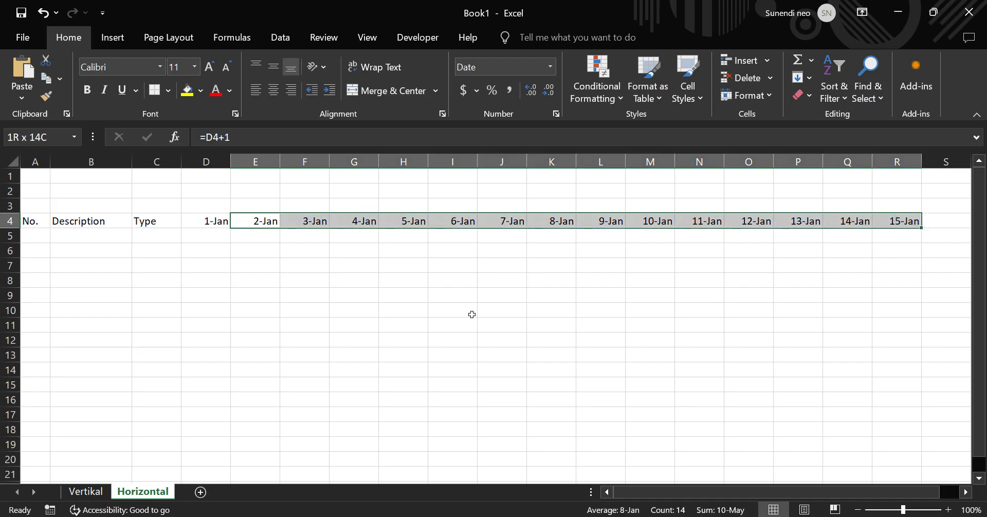
pyautogui.click(259, 242)
pyautogui.write('ctr')
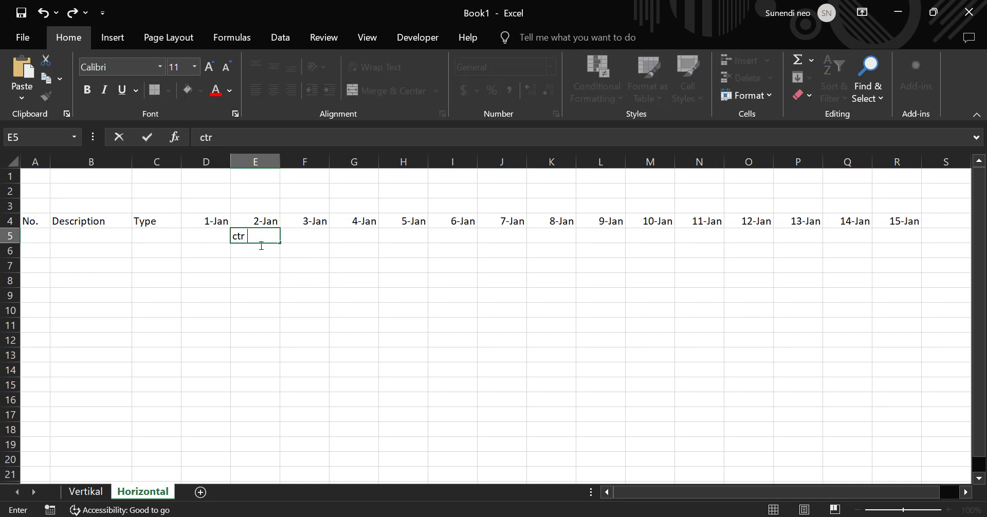
pyautogui.write(' r')
pyautogui.press('BackSpace')
pyautogui.press('BackSpace')
pyautogui.press('BackSpace')
pyautogui.press('BackSpace')
pyautogui.press('BackSpace')
pyautogui.press('Escape')
pyautogui.press('Left')
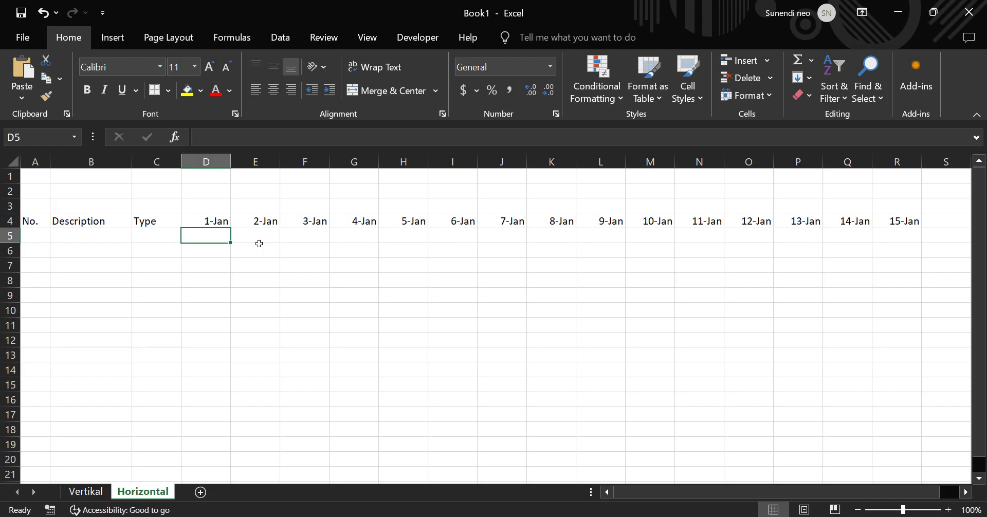
pyautogui.write('ctr')
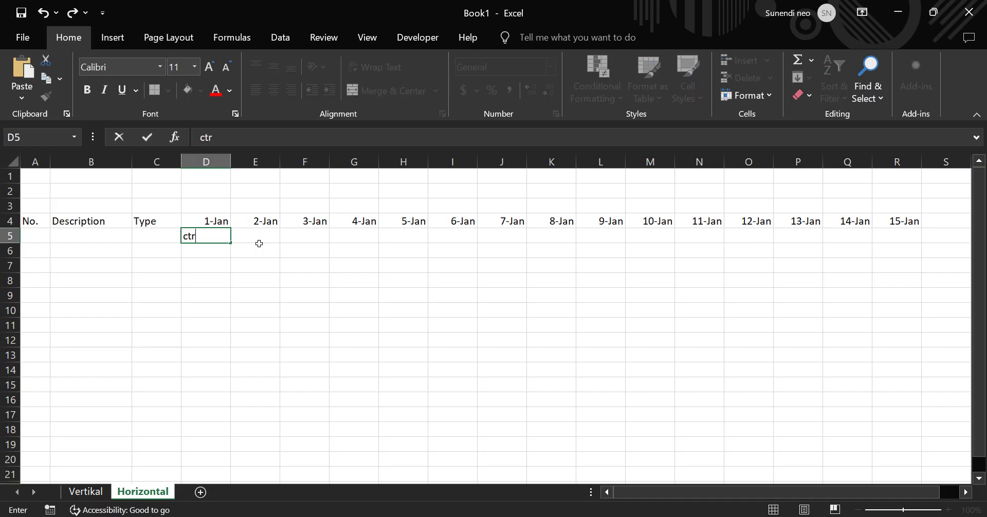
pyautogui.write('l d')
pyautogui.press('BackSpace')
pyautogui.press('BackSpace')
pyautogui.press('BackSpace')
pyautogui.press('BackSpace')
pyautogui.press('BackSpace')
pyautogui.press('BackSpace')
pyautogui.press('Escape')
# Step: Fill the first date header down from D4 through D19, and clear the filled cells D5:D19
pyautogui.hotkey('ctrl', 'd')
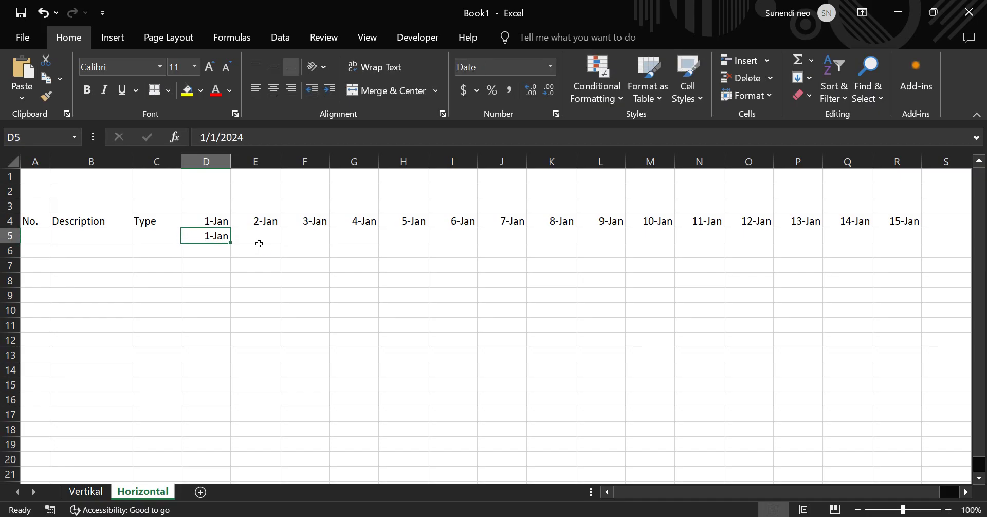
pyautogui.hotkey('shift', 'Down')
pyautogui.hotkey('shift', 'Down')
pyautogui.hotkey('shift', 'Down')
pyautogui.hotkey('shift', 'Down')
pyautogui.hotkey('shift', 'Down')
pyautogui.hotkey('shift', 'Down')
pyautogui.hotkey('shift', 'Down')
pyautogui.hotkey('shift', 'Down')
pyautogui.hotkey('shift', 'Down')
pyautogui.hotkey('shift', 'Down')
pyautogui.hotkey('shift', 'Down')
pyautogui.hotkey('shift', 'Down')
pyautogui.hotkey('shift', 'Down')
pyautogui.hotkey('shift', 'Down')
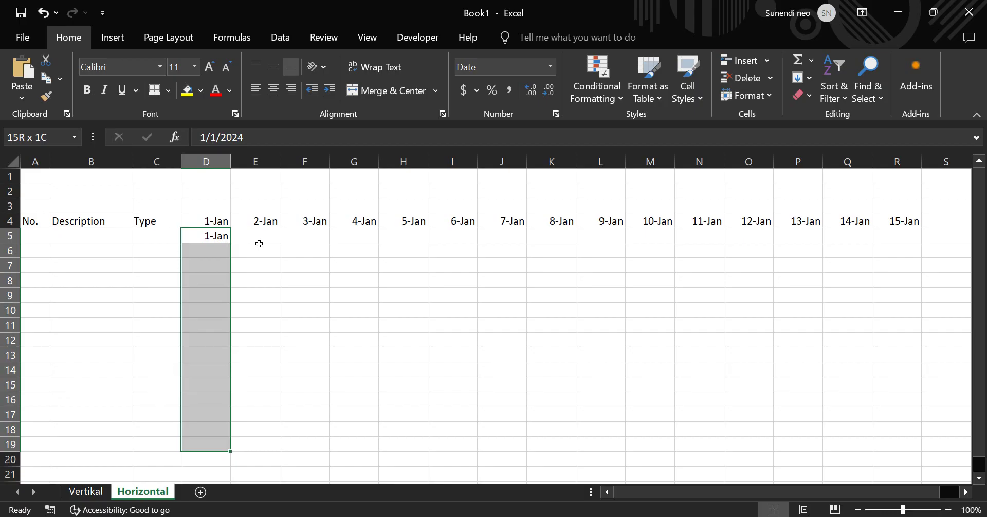
pyautogui.hotkey('ctrl', 'd')
pyautogui.press('Delete')
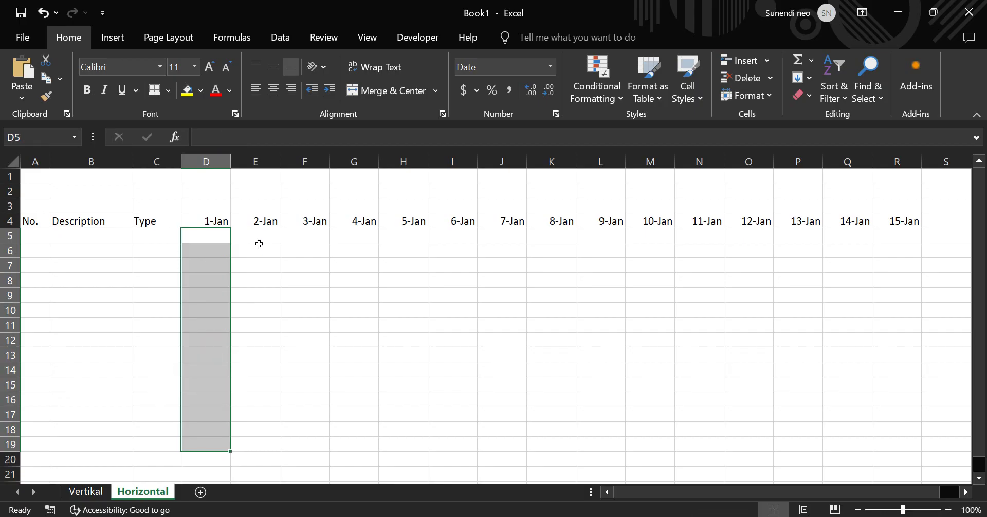
# Step: Enter 1 as the No. in A5 and FG 14 LG as the Description in B5
pyautogui.click(109, 247)
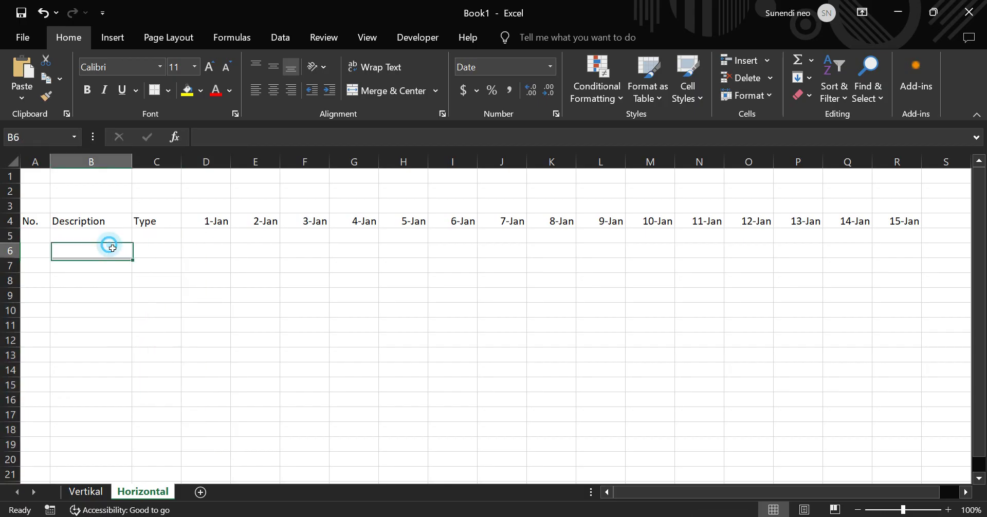
pyautogui.click(260, 239)
pyautogui.click(67, 246)
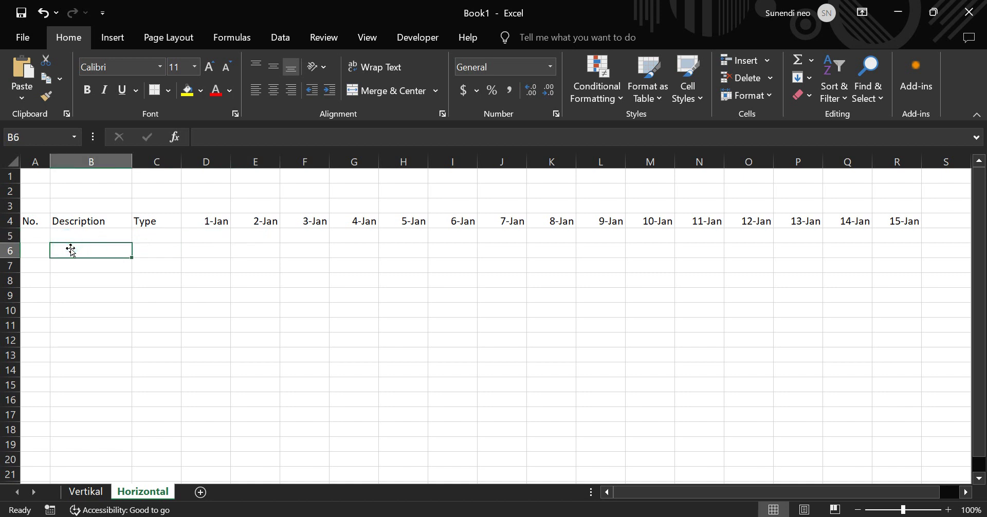
pyautogui.press('Up')
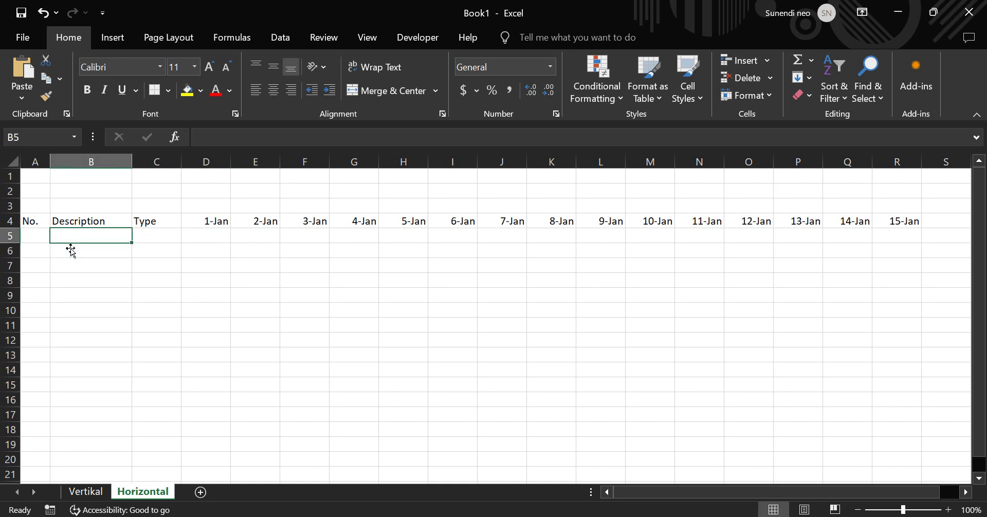
pyautogui.press('Left')
pyautogui.write('1')
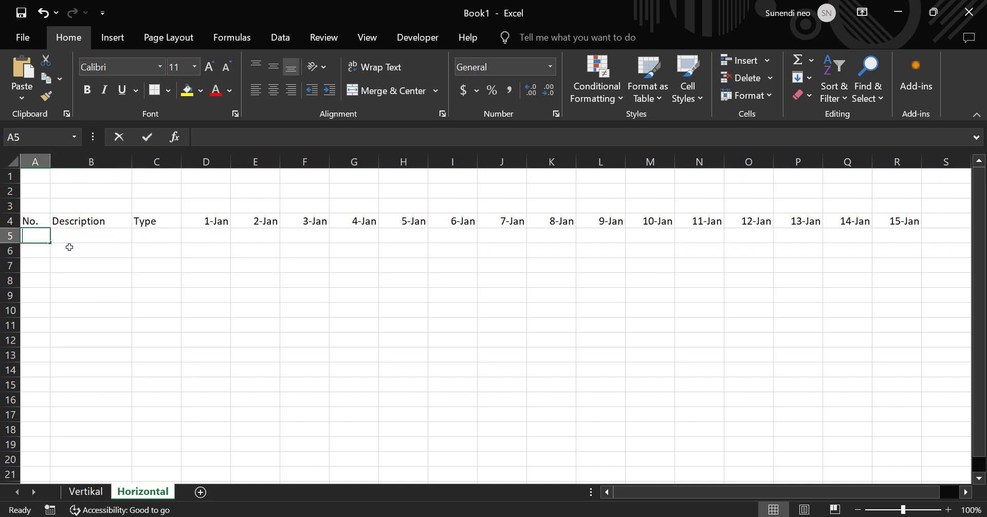
pyautogui.press('Tab')
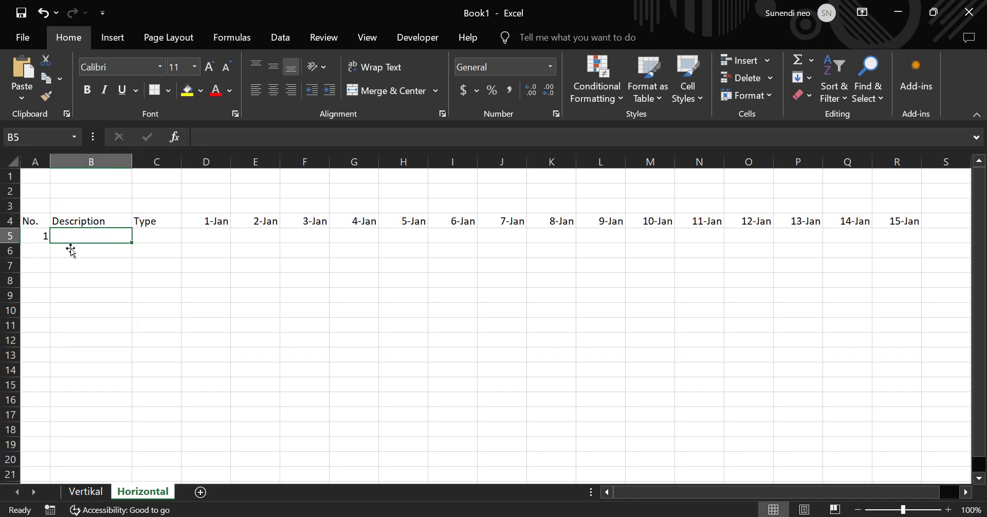
pyautogui.write('FG')
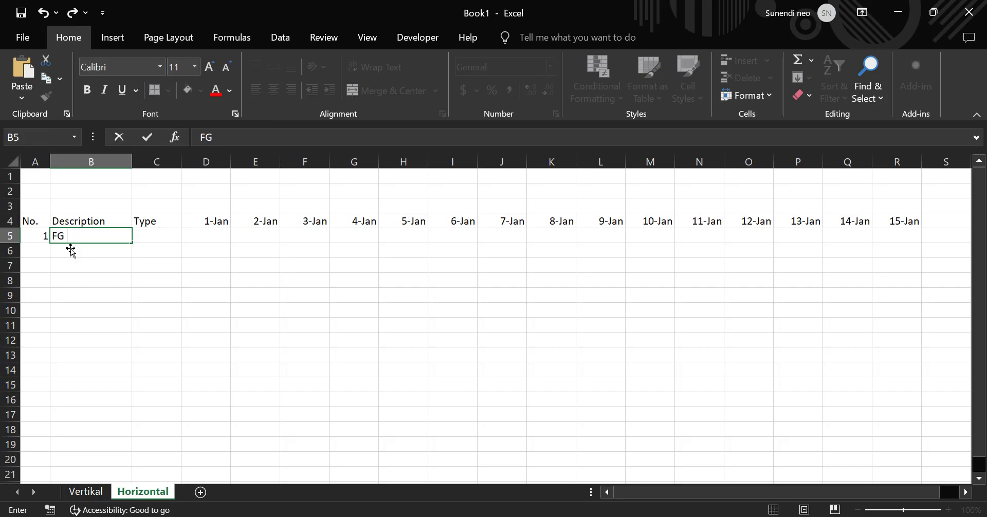
pyautogui.write(' 14 LG')
pyautogui.press('Return')
pyautogui.press('Up')
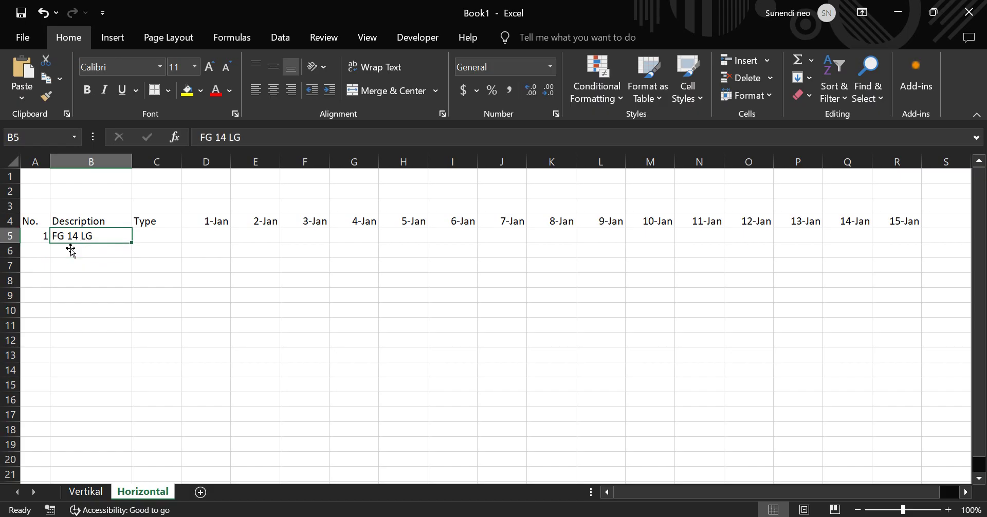
# Step: Enter AY as the Type of the first item in cell C5
pyautogui.click(164, 239)
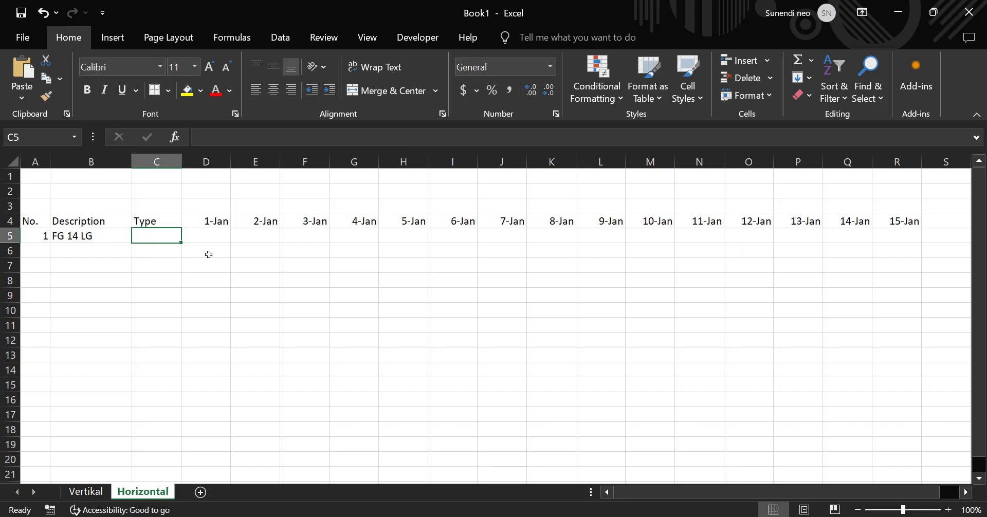
pyautogui.write('1')
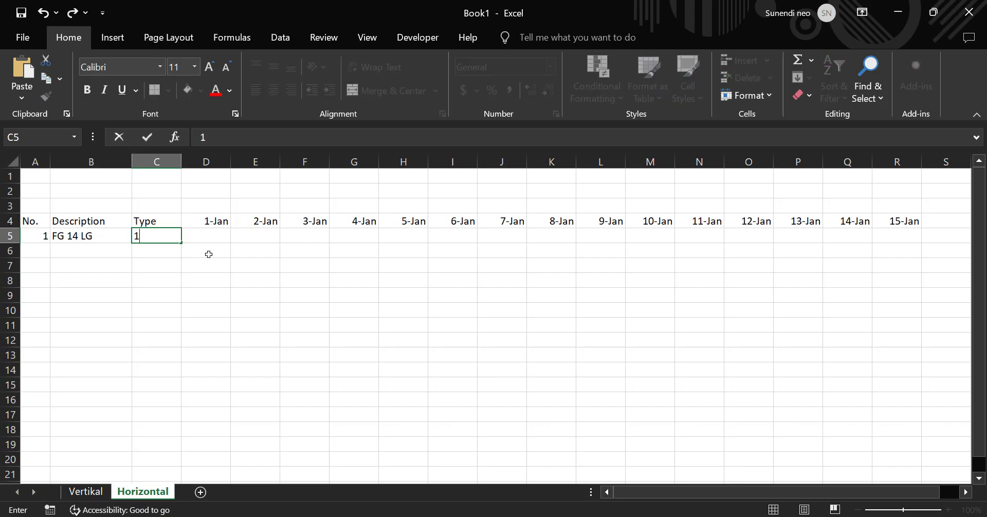
pyautogui.press('Tab')
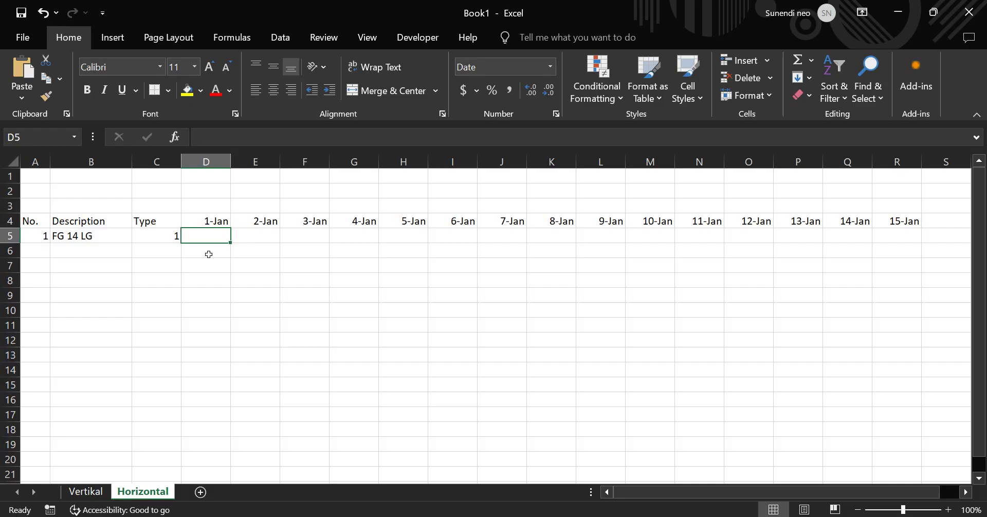
pyautogui.press('Left')
pyautogui.write('A')
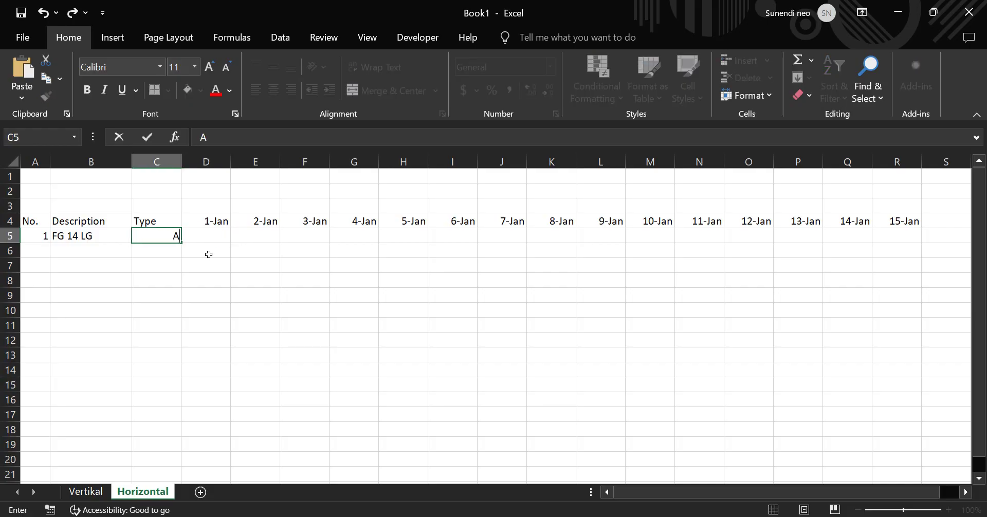
pyautogui.write('Y')
pyautogui.press('Return')
# Step: Insert a new column before the first date column and head it Beg Stock in D4
pyautogui.click(225, 238)
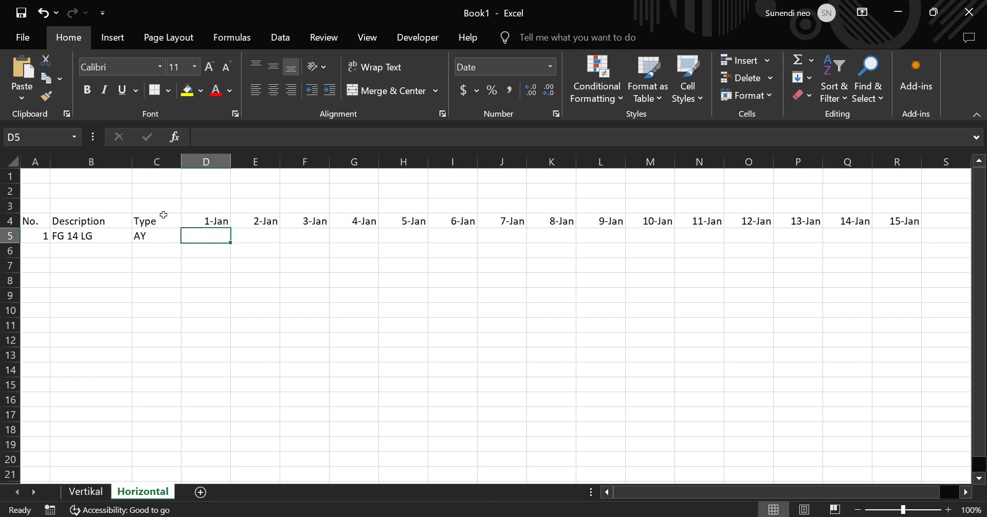
pyautogui.click(201, 162)
pyautogui.rightClick(204, 162)
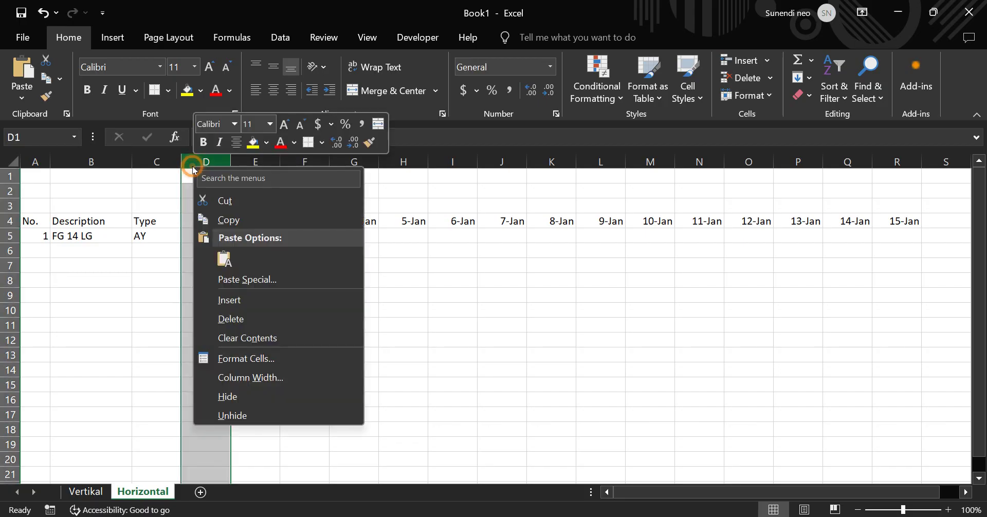
pyautogui.click(226, 306)
pyautogui.click(206, 225)
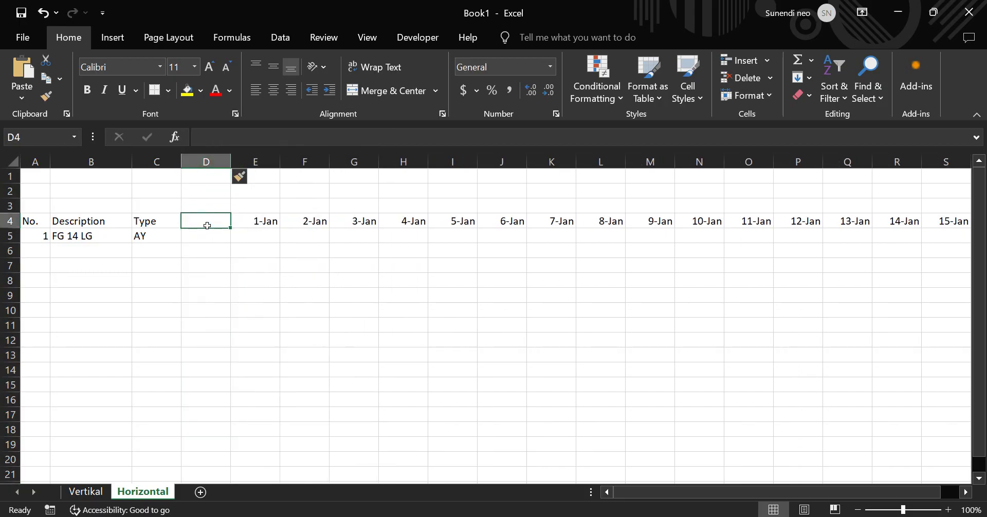
pyautogui.write('B')
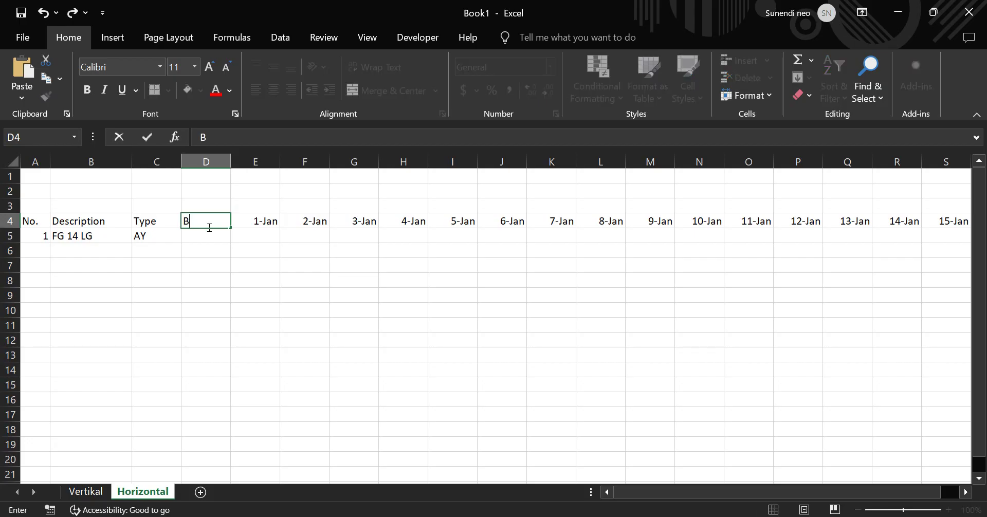
pyautogui.write('eg Stock')
pyautogui.click(260, 280)
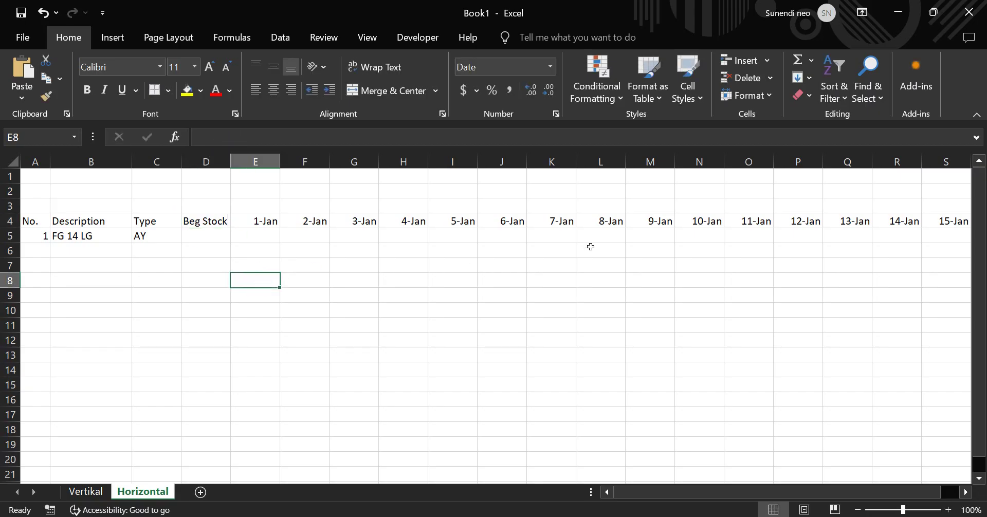
# Step: Add the header End Stock in T4, directly after the last date column
pyautogui.hscroll(3, 868, 222)
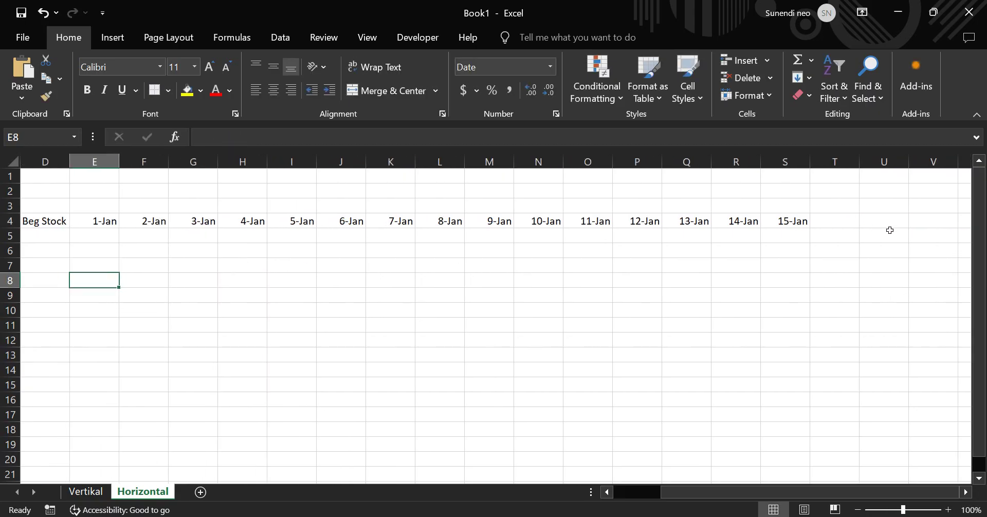
pyautogui.click(854, 227)
pyautogui.write('End ')
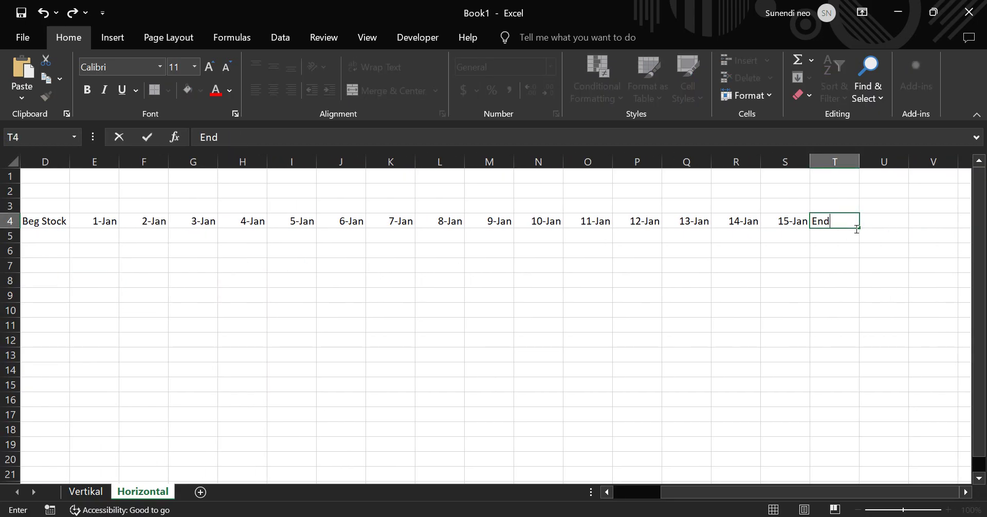
pyautogui.write('St')
pyautogui.write('ock')
pyautogui.press('Return')
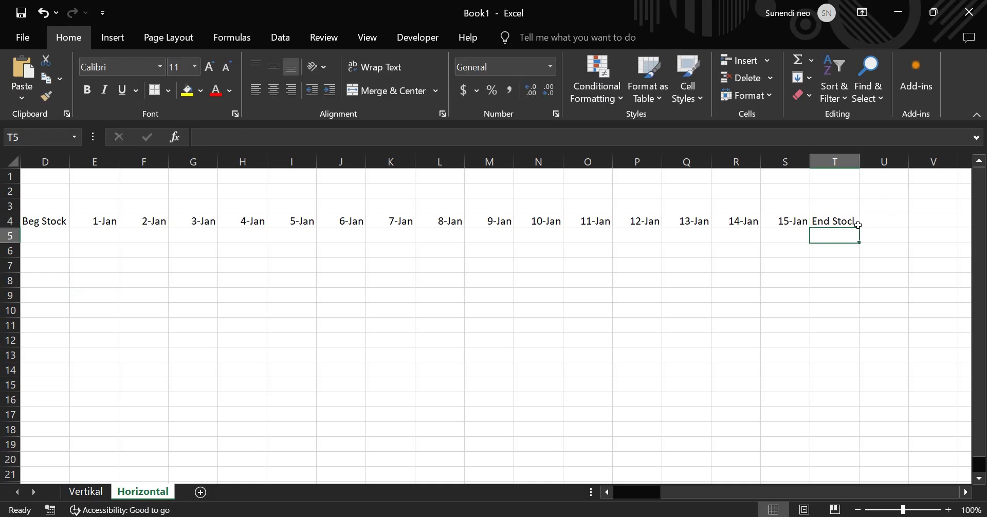
pyautogui.doubleClick(858, 226)
pyautogui.press('BackSpace')
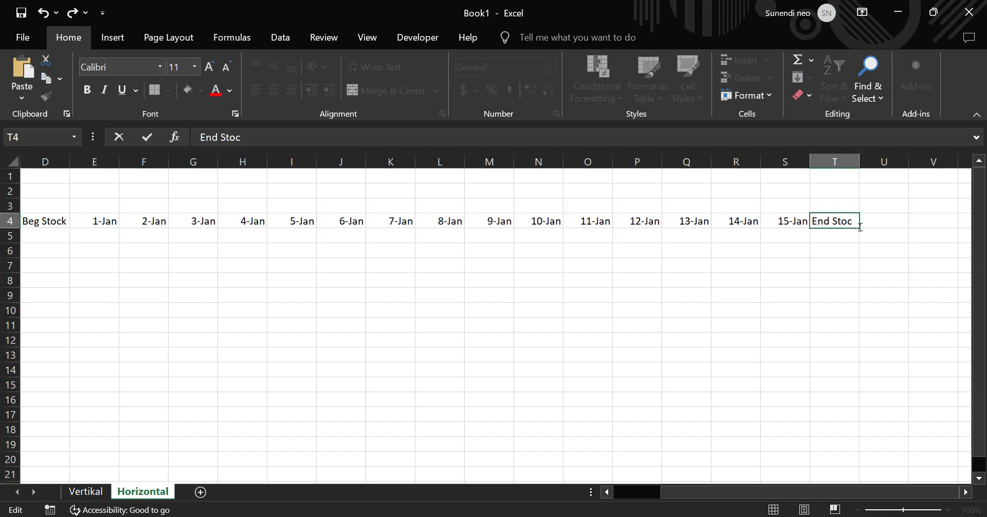
pyautogui.write('k')
pyautogui.press('Return')
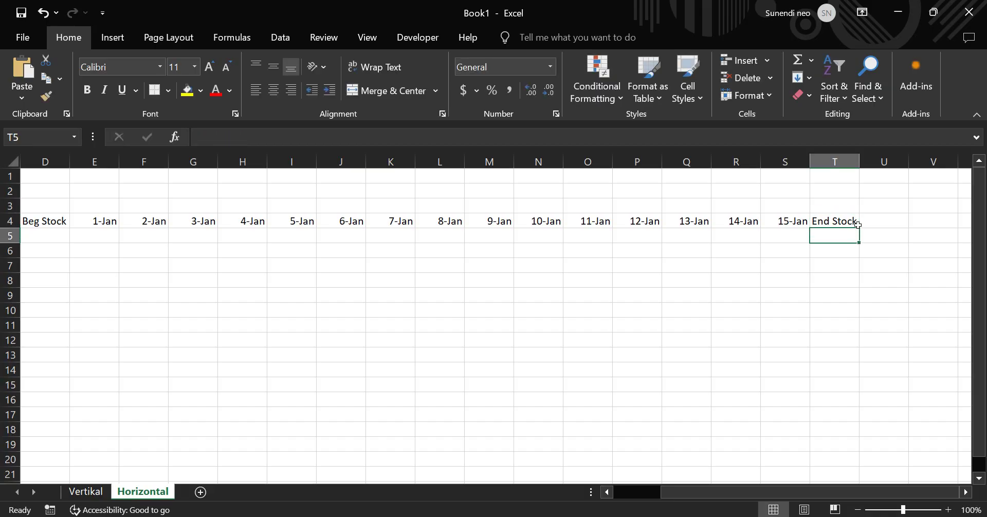
# Step: Enter 100 as the Beg Stock of the first item in D5
pyautogui.click(685, 291)
pyautogui.hscroll(-3, 684, 292)
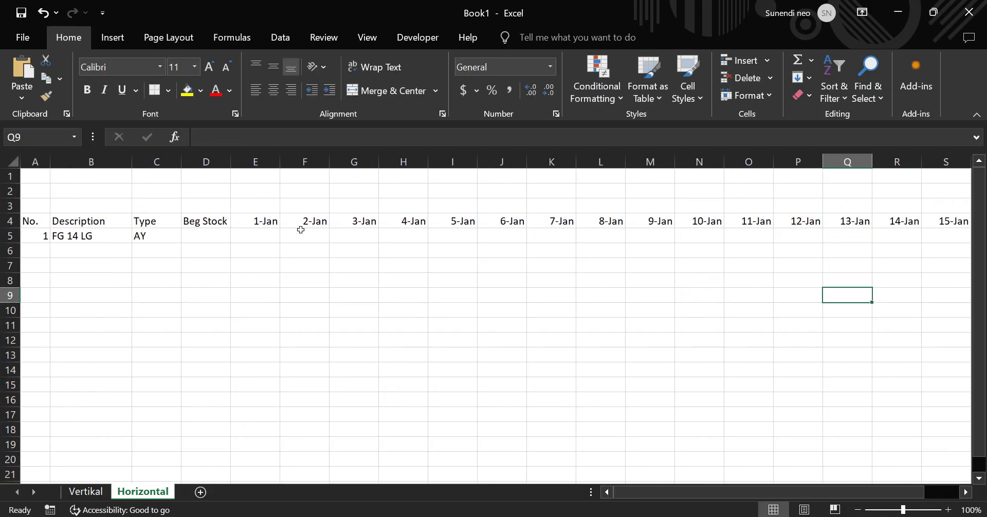
pyautogui.click(215, 239)
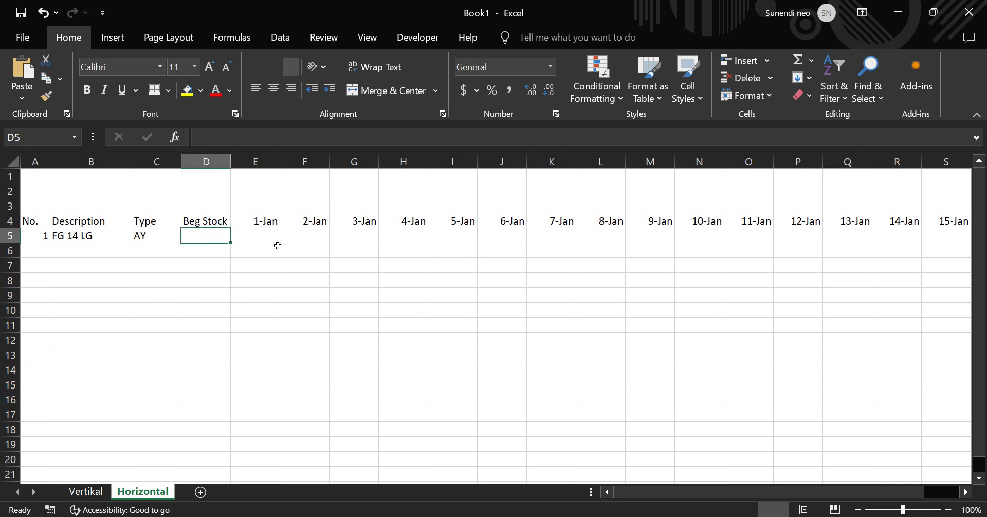
pyautogui.write('100')
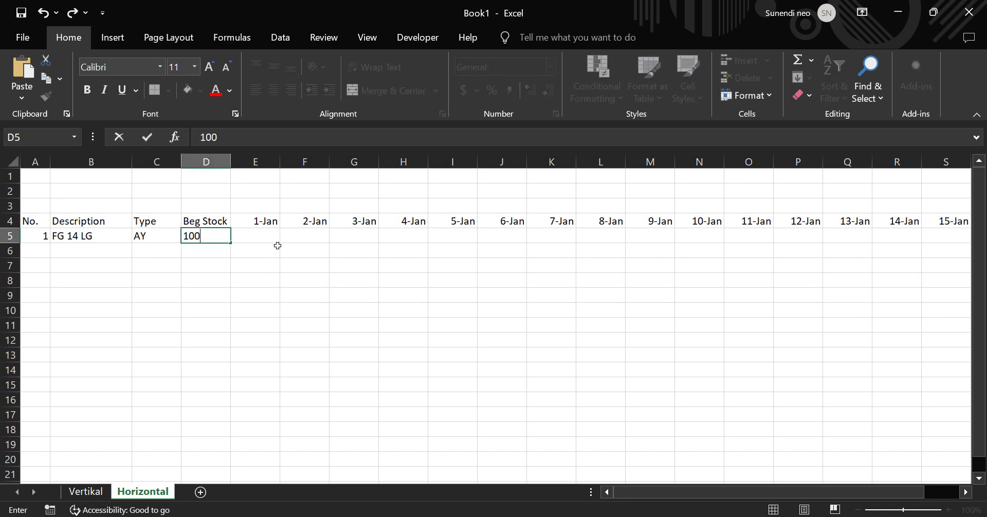
pyautogui.press('Return')
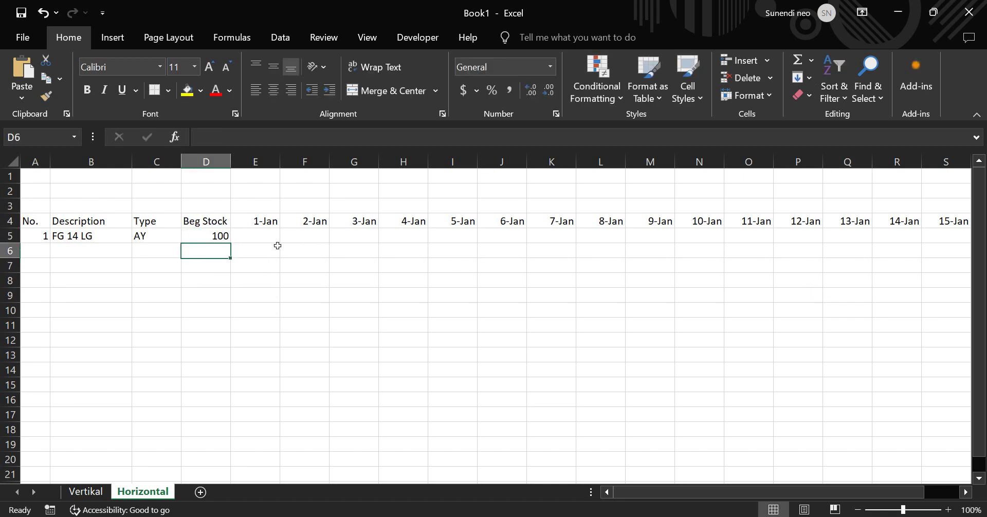
pyautogui.press('Up')
pyautogui.press('Right')
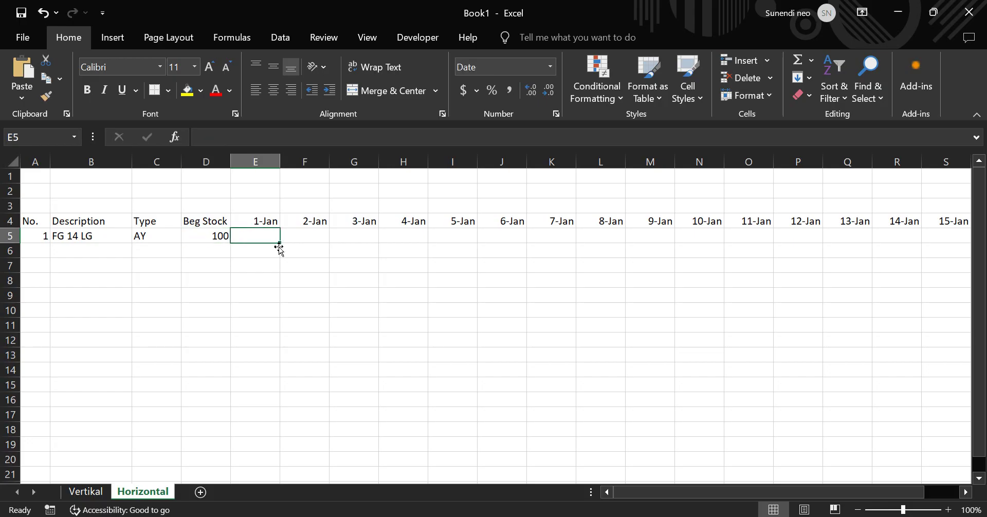
pyautogui.press('Left')
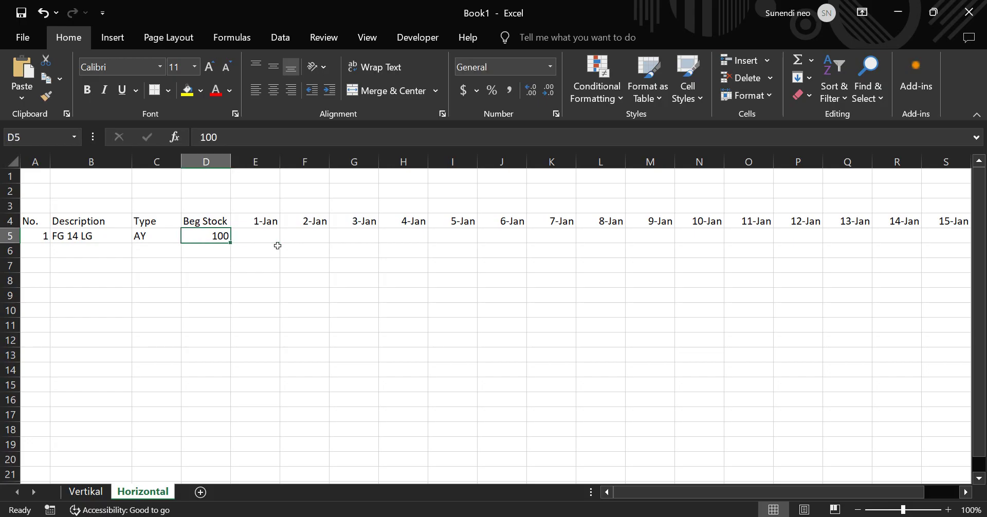
pyautogui.press('Down')
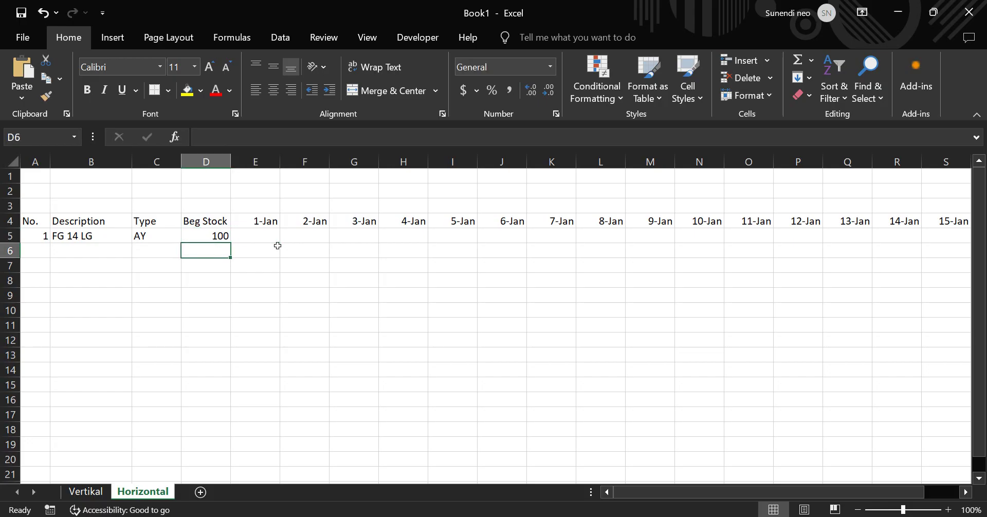
pyautogui.click(170, 235)
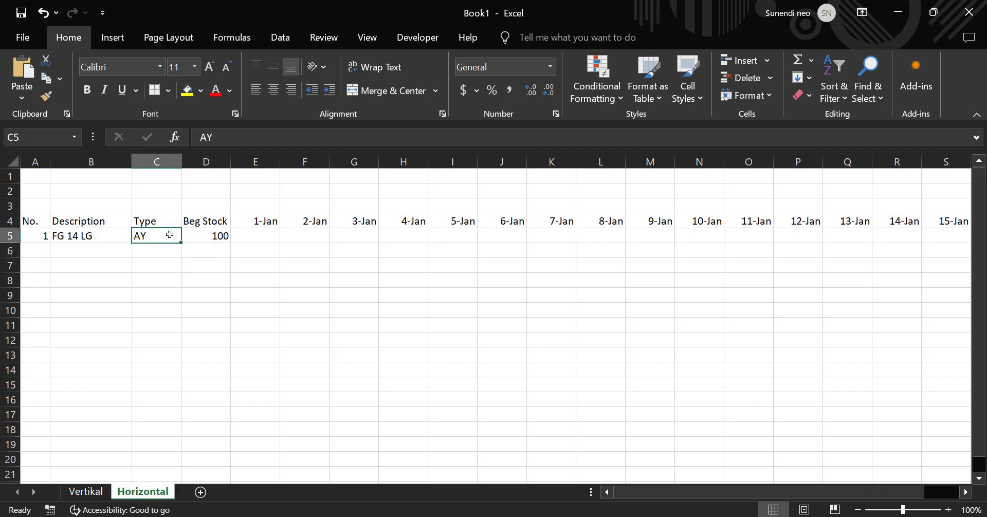
pyautogui.click(100, 249)
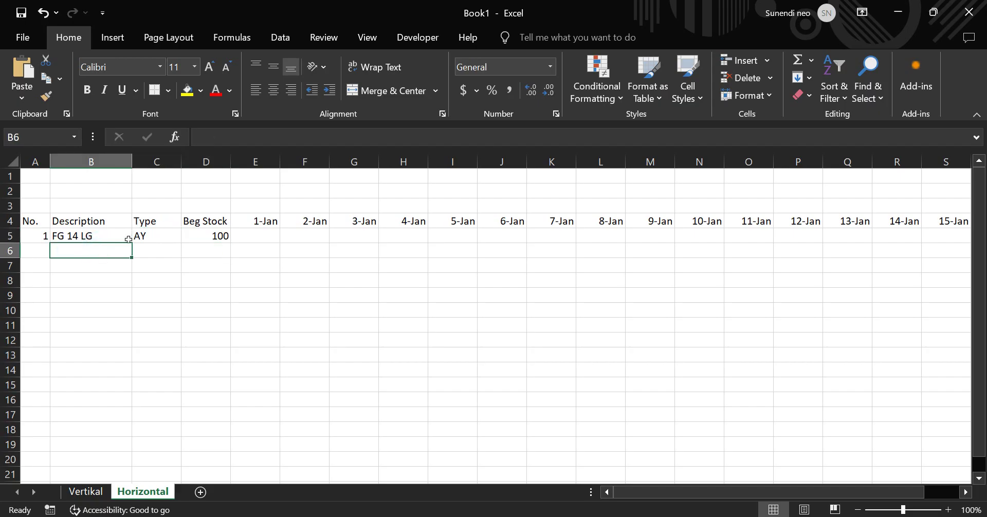
pyautogui.click(126, 237)
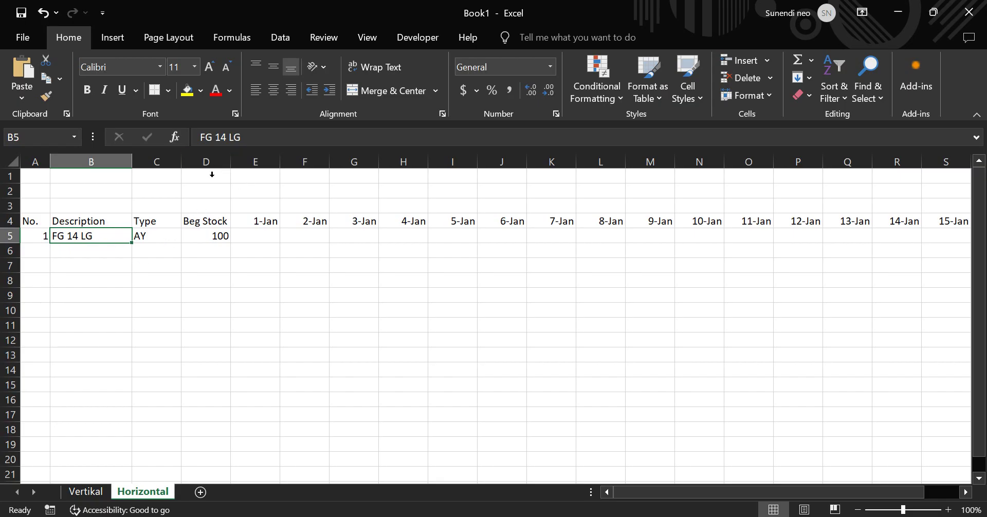
pyautogui.rightClick(200, 162)
pyautogui.click(160, 220)
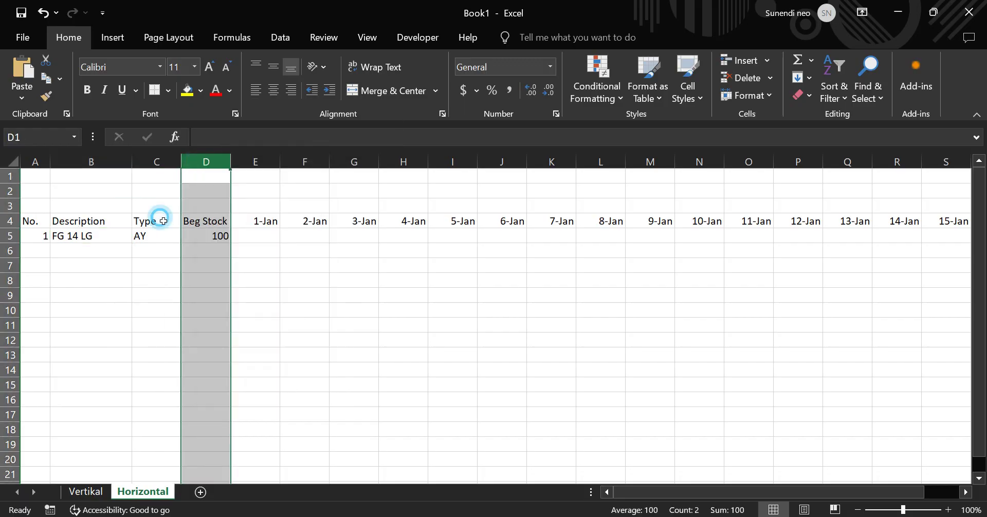
# Step: Insert a new blank column between the Beg Stock column and the 1-Jan column
pyautogui.click(256, 164)
pyautogui.rightClick(256, 164)
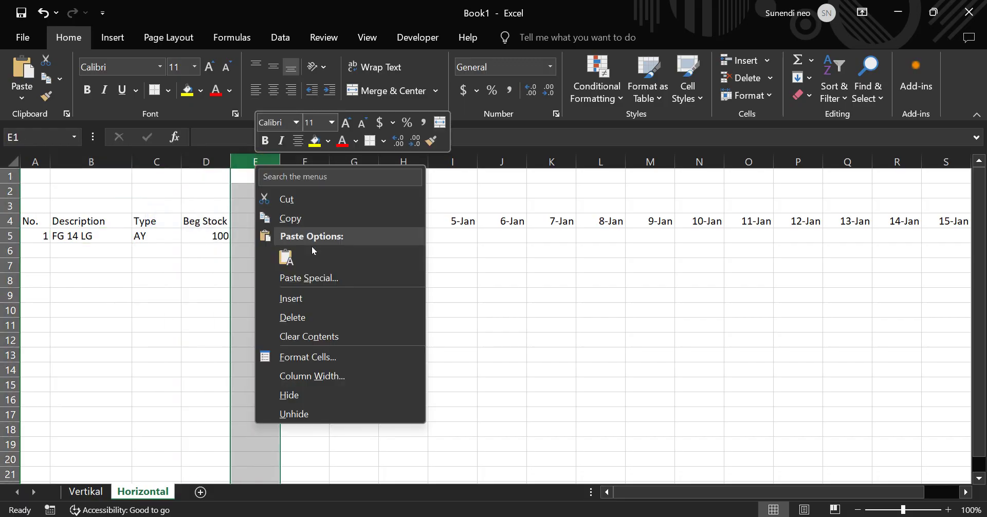
pyautogui.click(306, 296)
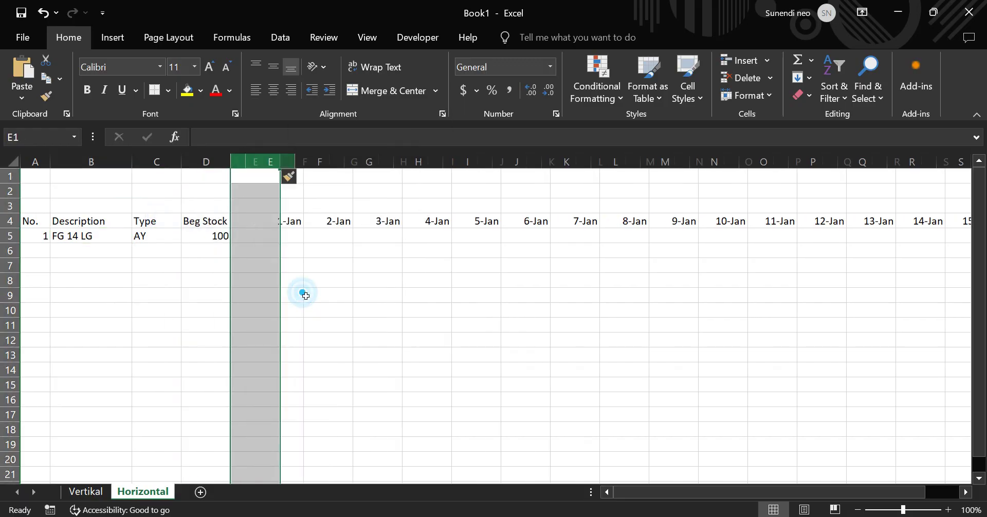
# Step: Label the first two rows of the new column for the first item: In in E5 and out in E6
pyautogui.click(252, 238)
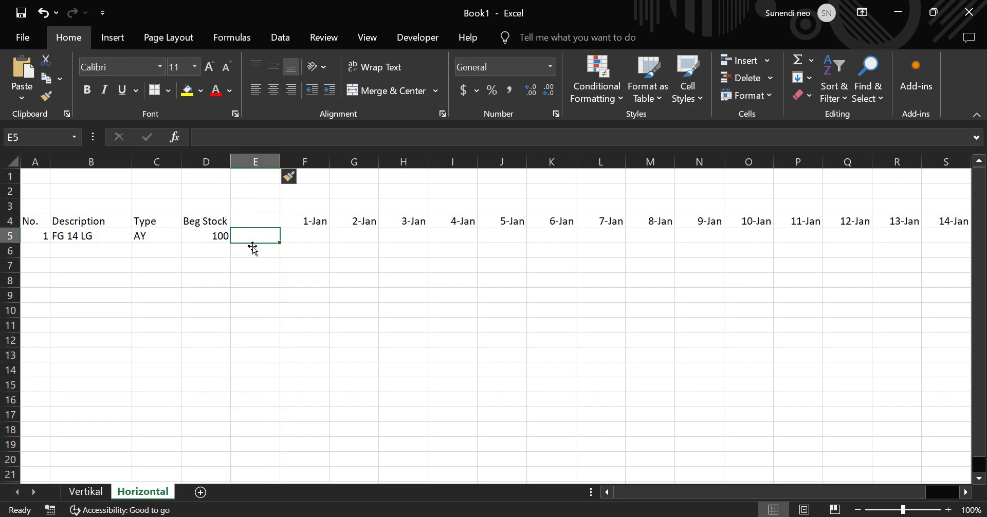
pyautogui.write('In')
pyautogui.press('Return')
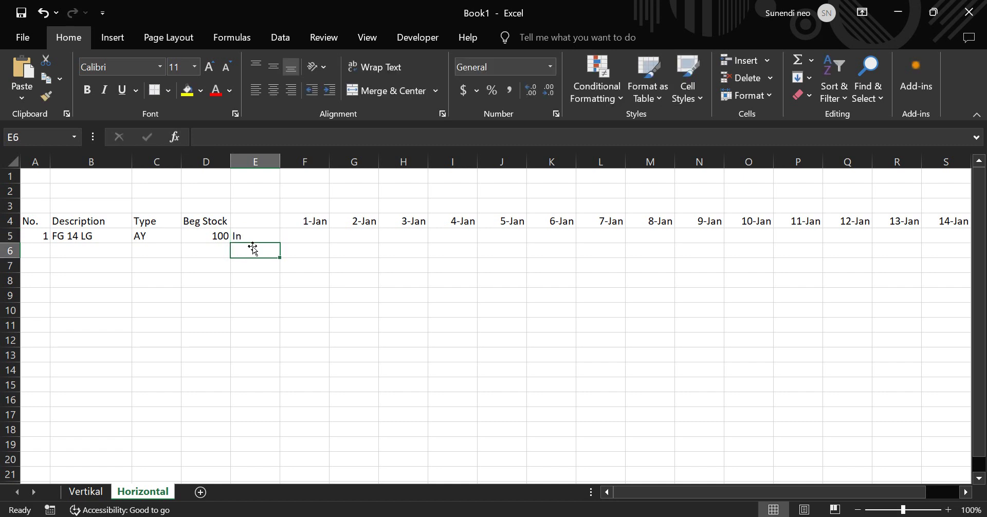
pyautogui.write('Iout')
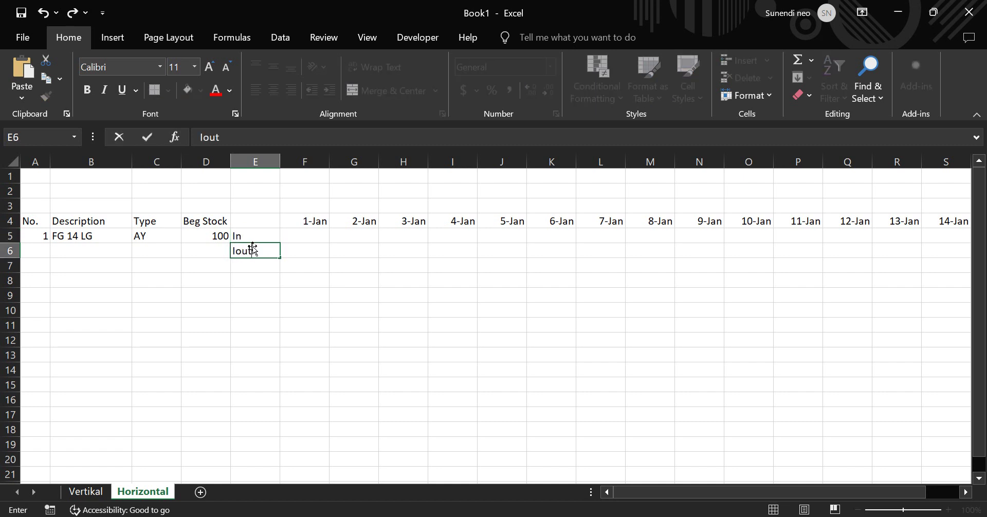
pyautogui.press('Return')
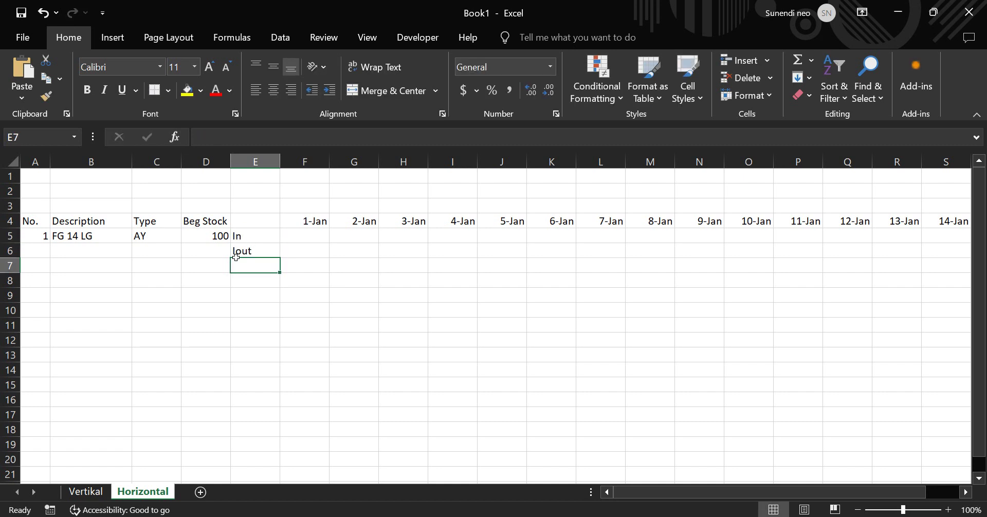
pyautogui.doubleClick(240, 256)
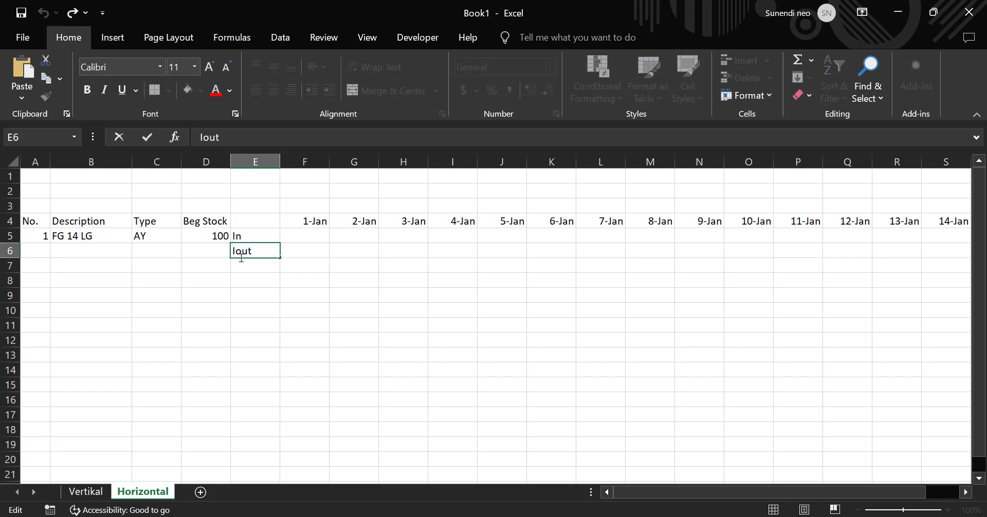
pyautogui.press('BackSpace')
pyautogui.press('Return')
# Step: Enter the label Balance in E7, directly below the out label
pyautogui.write('ba')
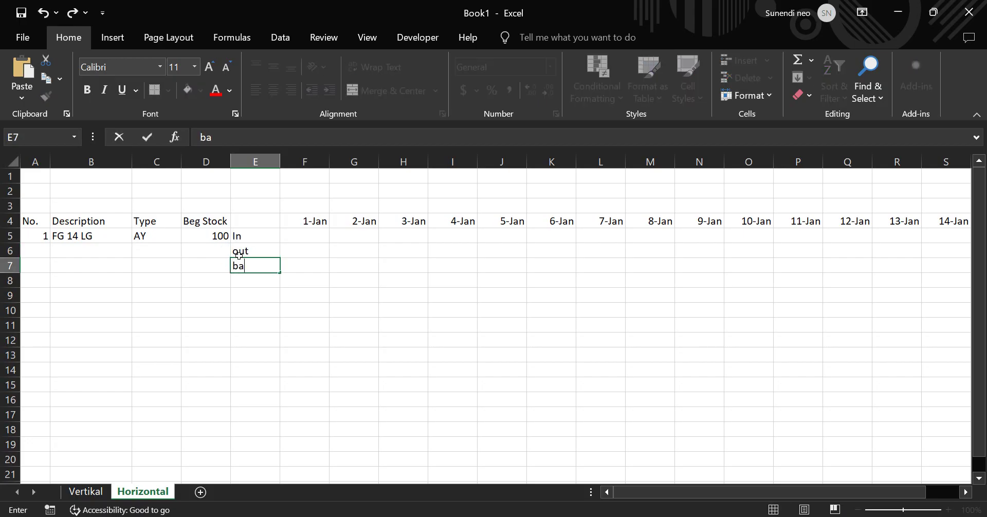
pyautogui.press('BackSpace')
pyautogui.press('BackSpace')
pyautogui.write('Balance')
pyautogui.press('Return')
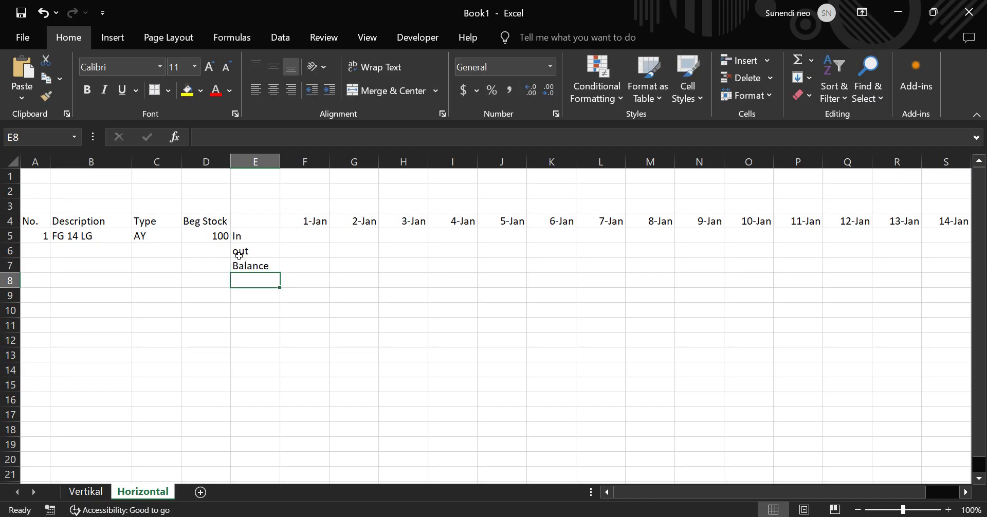
# Step: Review the first item's description, type and beginning stock, and the date columns across to the End Stock column
pyautogui.click(355, 251)
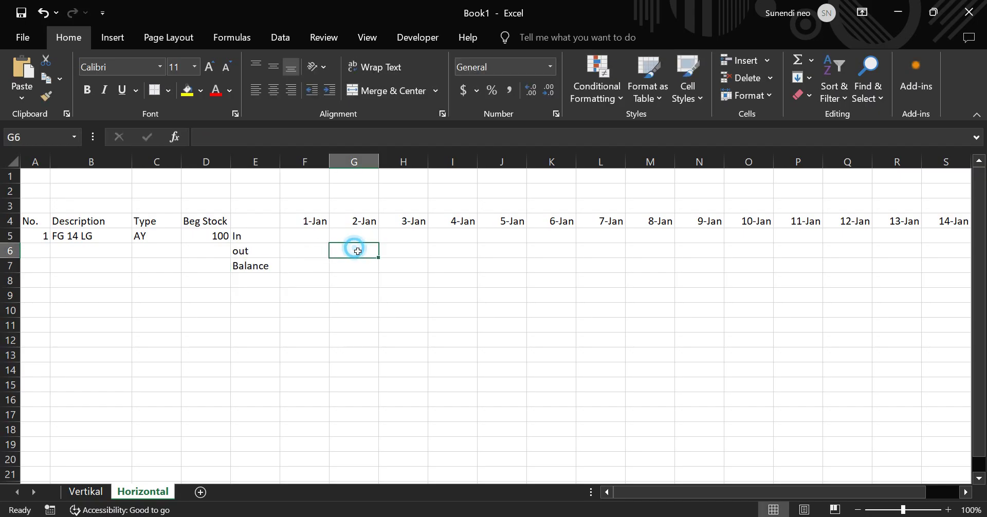
pyautogui.click(295, 238)
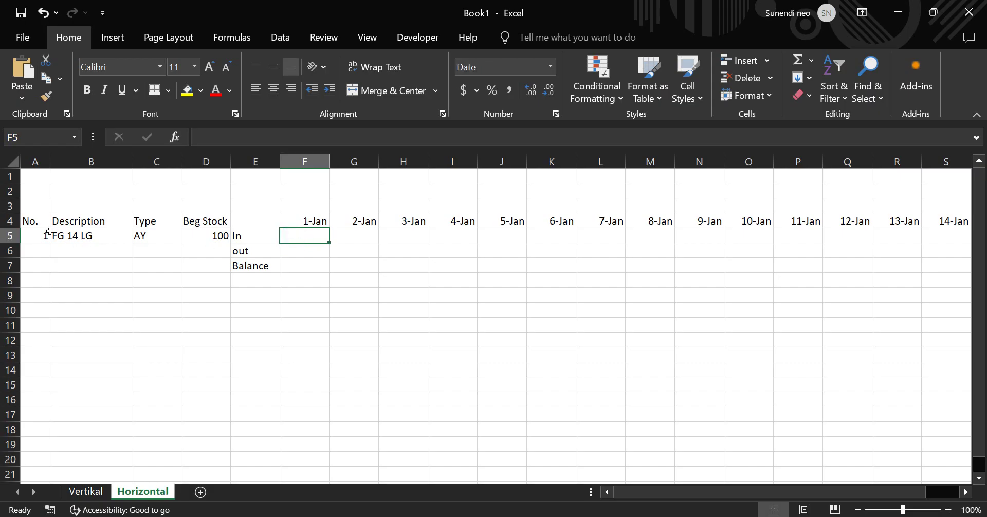
pyautogui.click(80, 237)
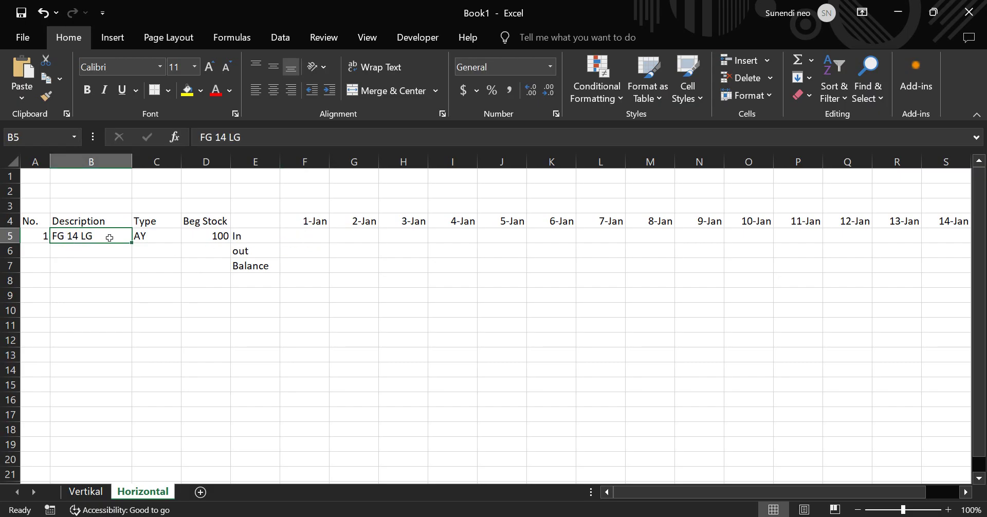
pyautogui.click(160, 237)
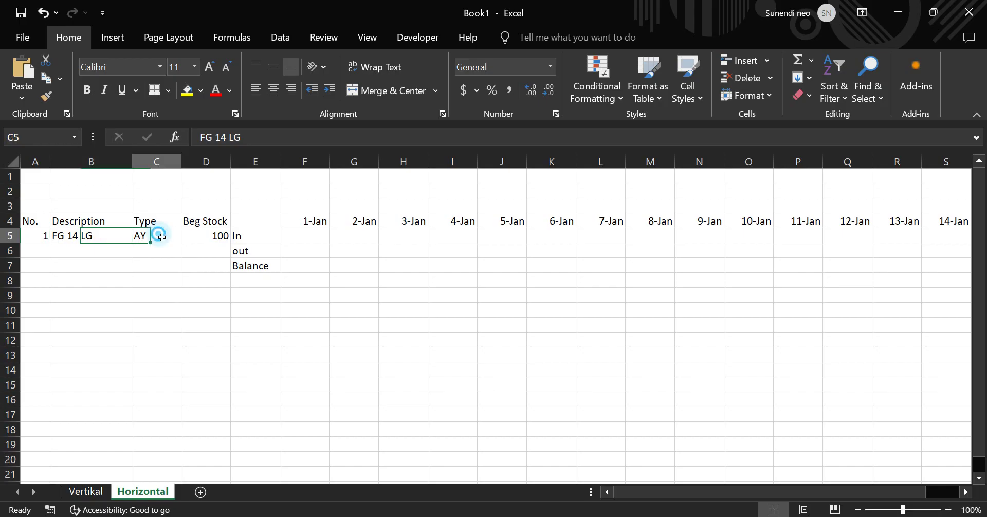
pyautogui.click(203, 236)
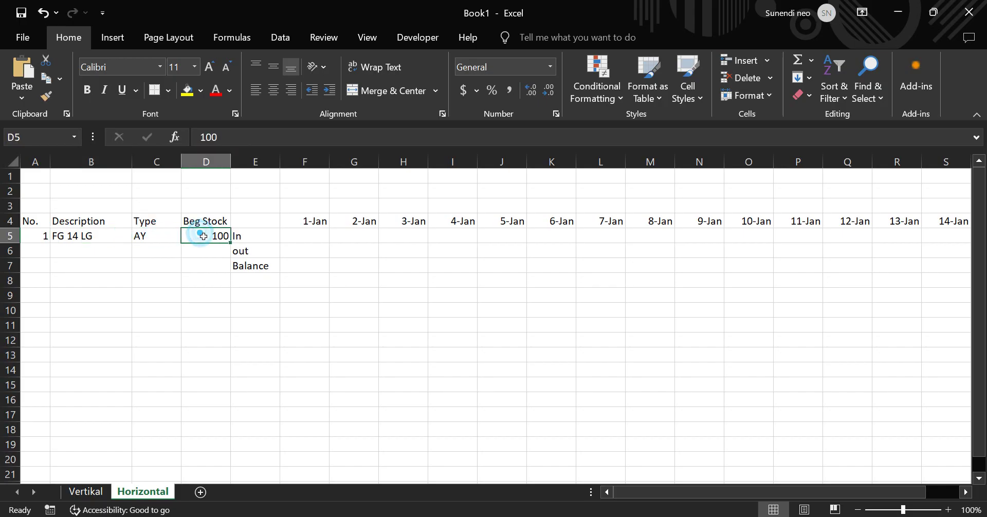
pyautogui.click(311, 225)
pyautogui.click(314, 241)
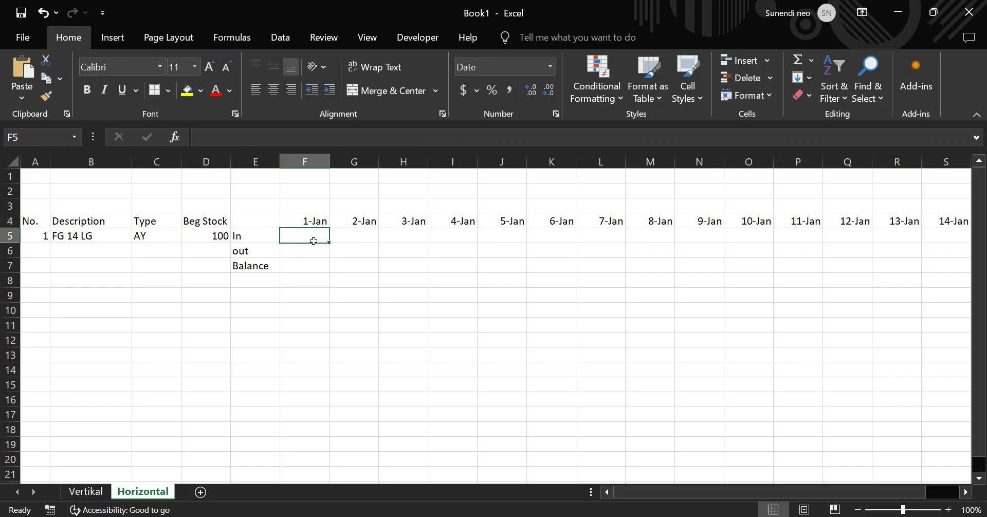
pyautogui.click(213, 244)
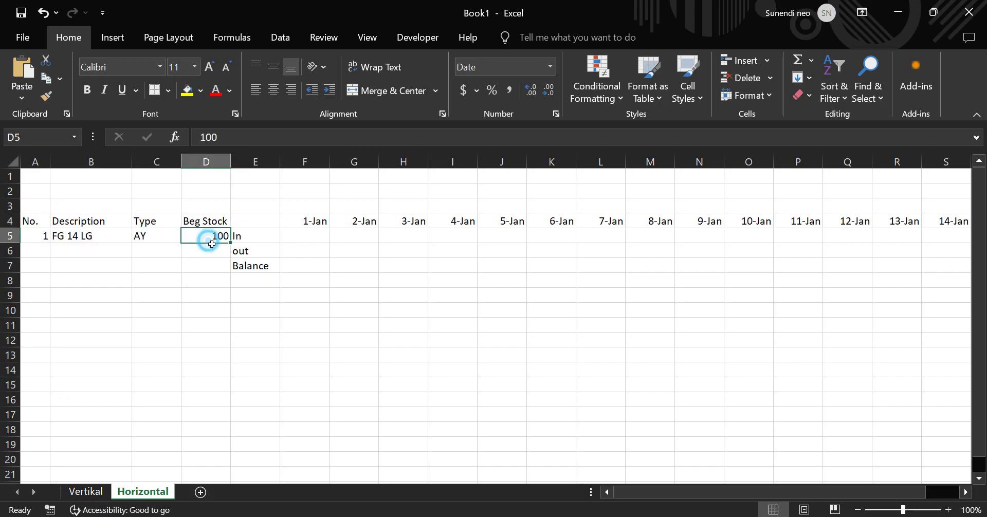
pyautogui.click(315, 240)
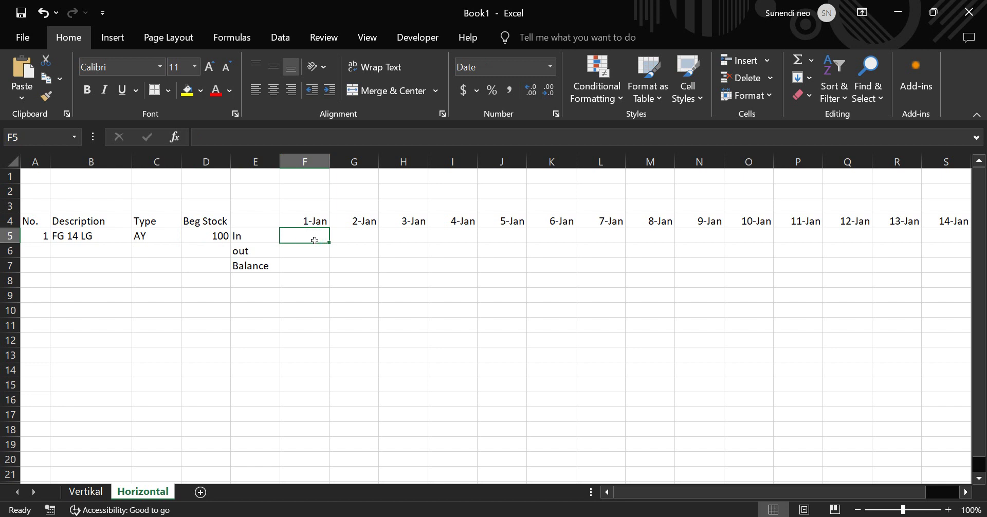
pyautogui.hscroll(1, 473, 259)
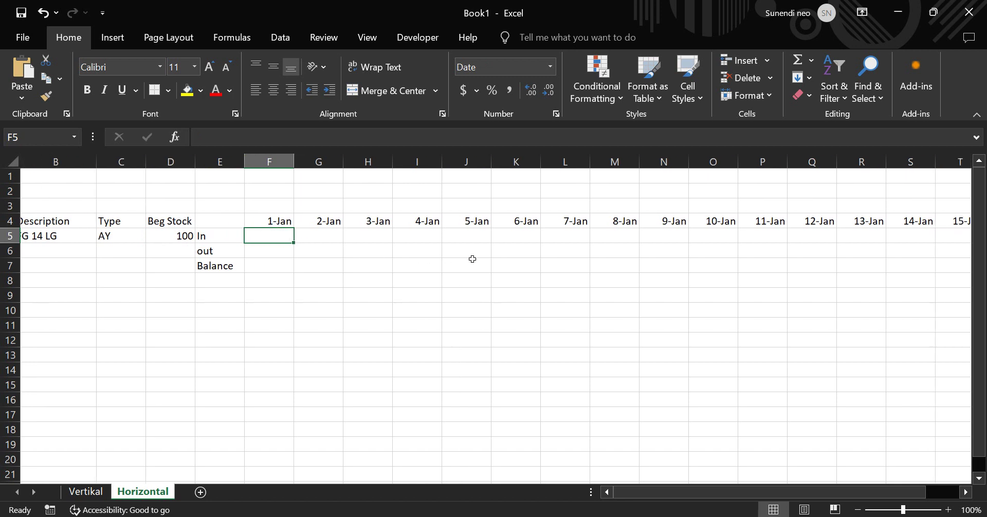
pyautogui.hscroll(1, 473, 260)
pyautogui.hscroll(1, 472, 259)
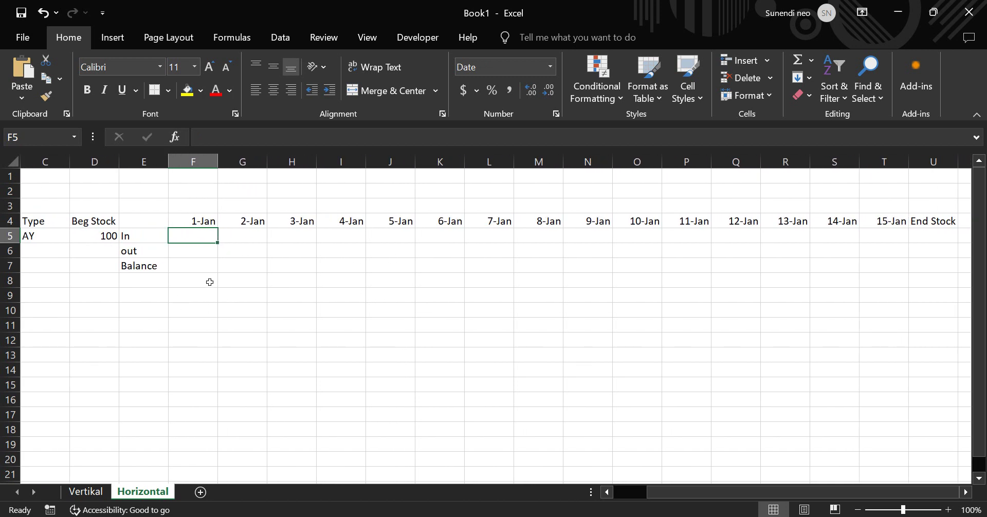
pyautogui.hscroll(1, 471, 296)
pyautogui.hscroll(2, 472, 296)
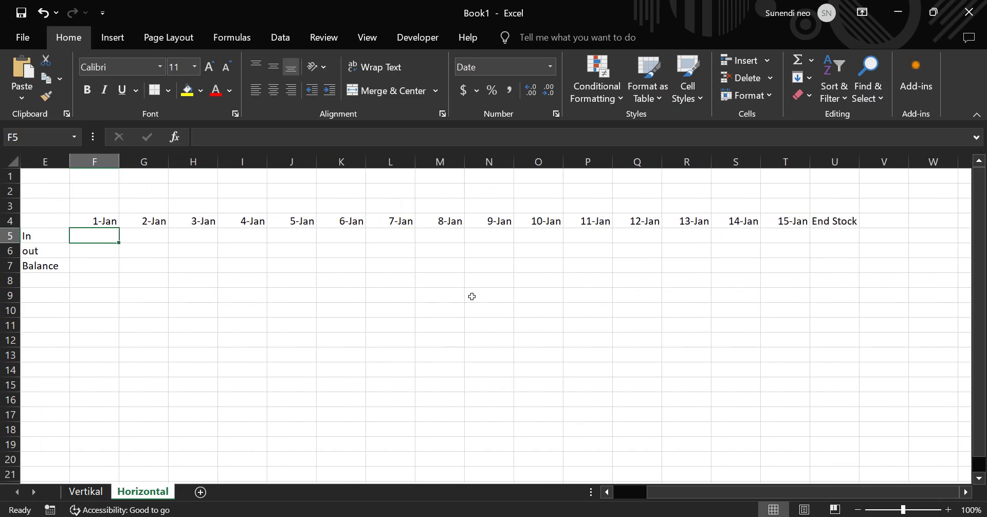
pyautogui.click(829, 265)
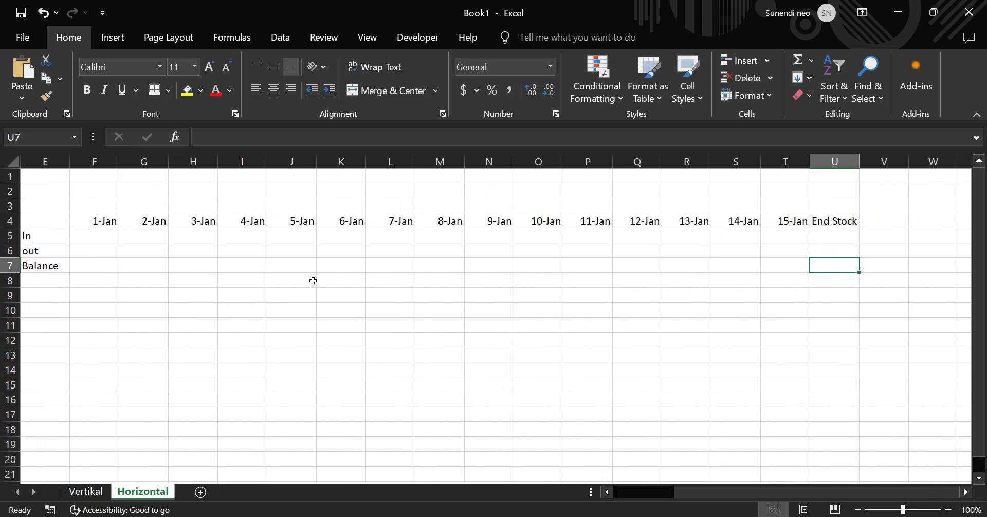
pyautogui.hscroll(-2, 313, 280)
pyautogui.hscroll(-2, 229, 259)
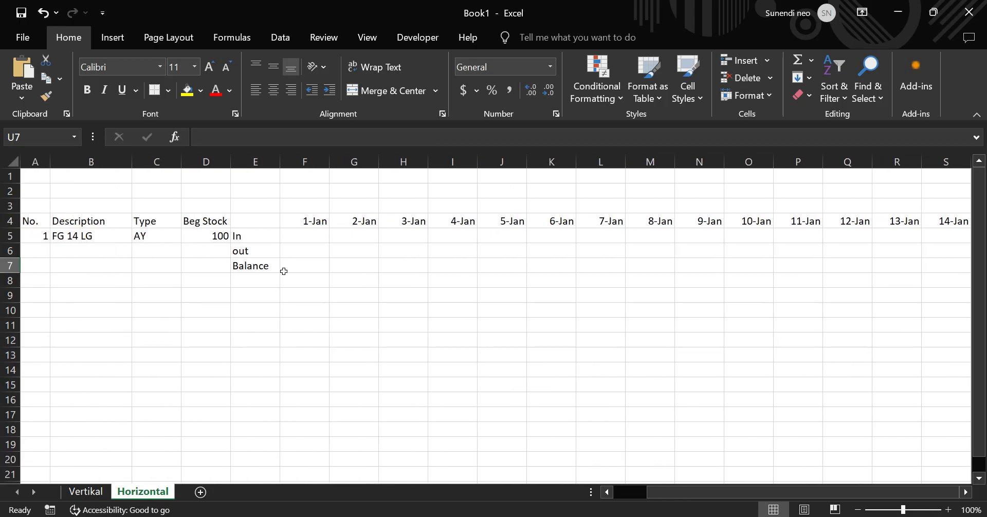
# Step: Enter the 1-Jan balance formula =D5+F5-F6 in F7, adding In to the beginning stock and subtracting out
pyautogui.click(304, 271)
pyautogui.write('=')
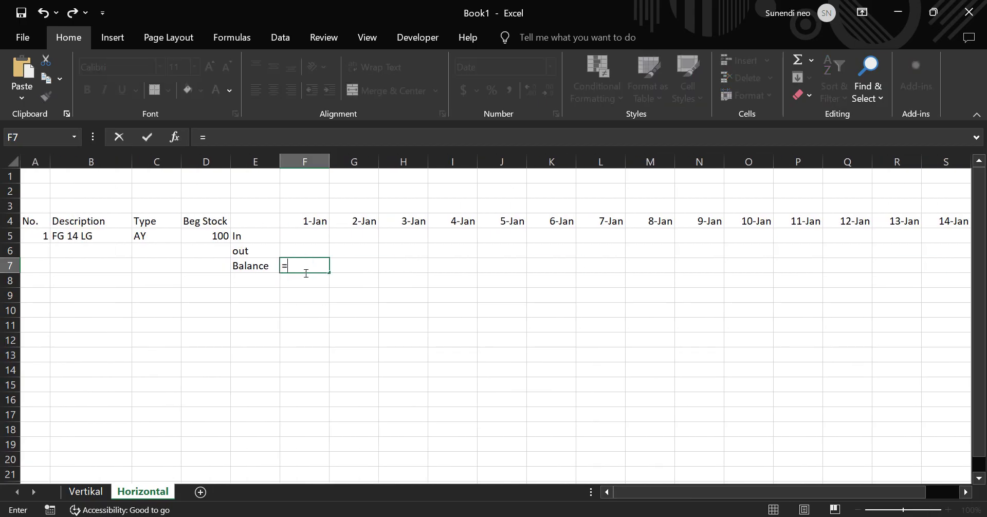
pyautogui.click(197, 236)
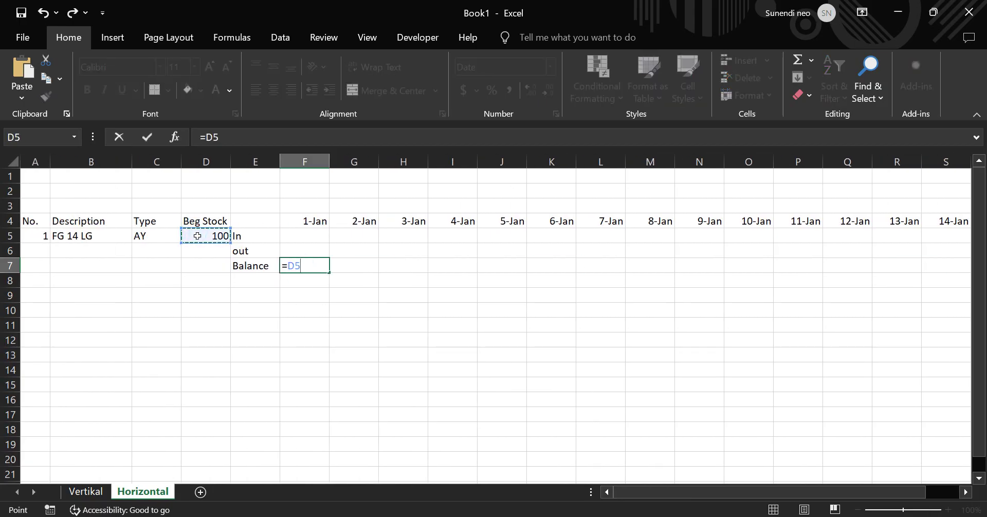
pyautogui.write('+')
pyautogui.click(291, 237)
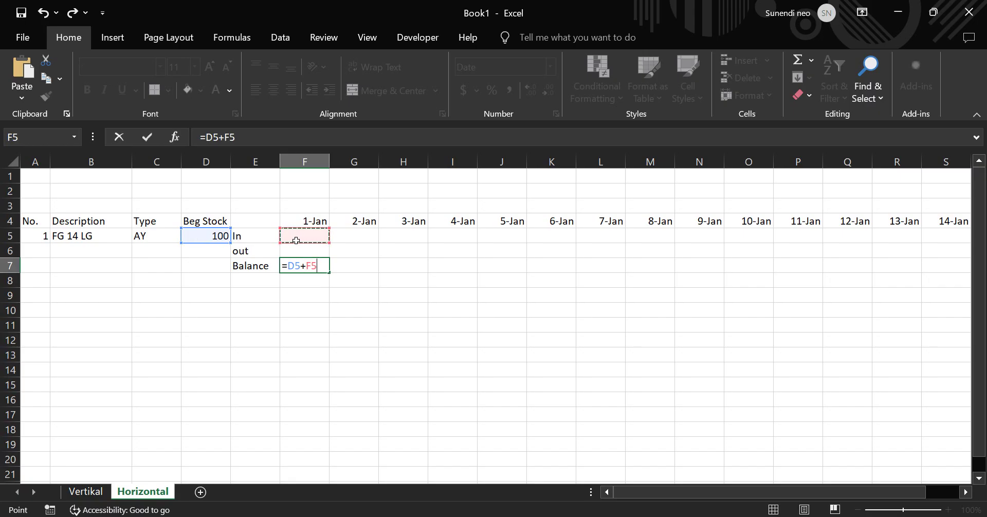
pyautogui.write('-')
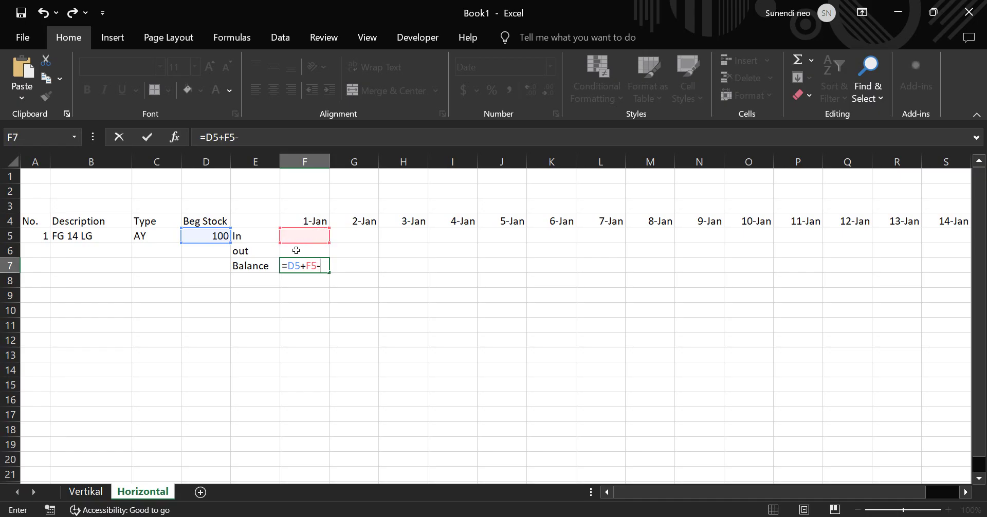
pyautogui.click(296, 250)
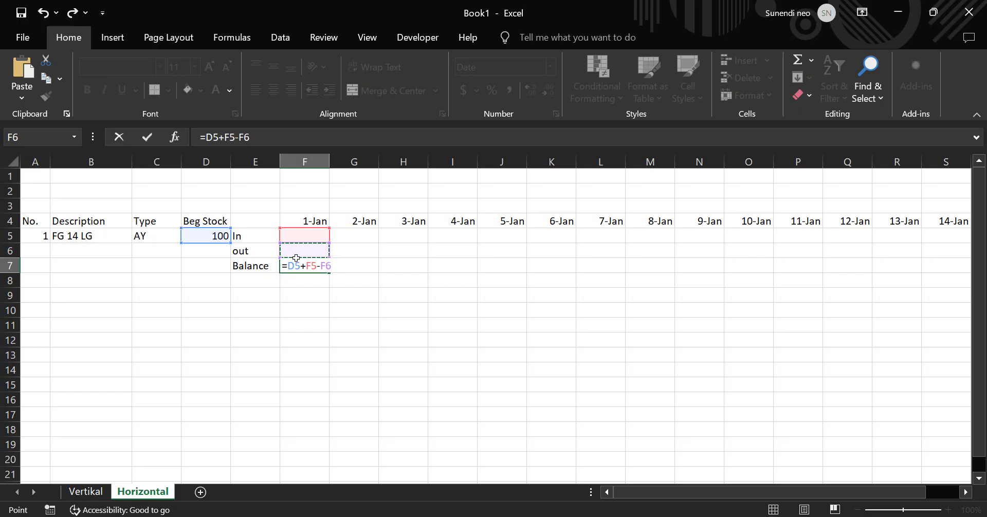
pyautogui.press('Return')
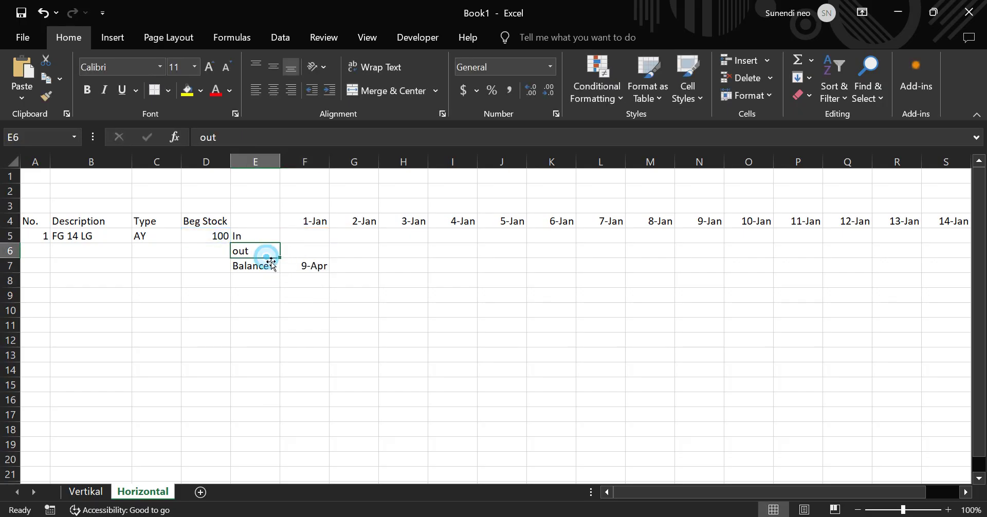
pyautogui.click(271, 253)
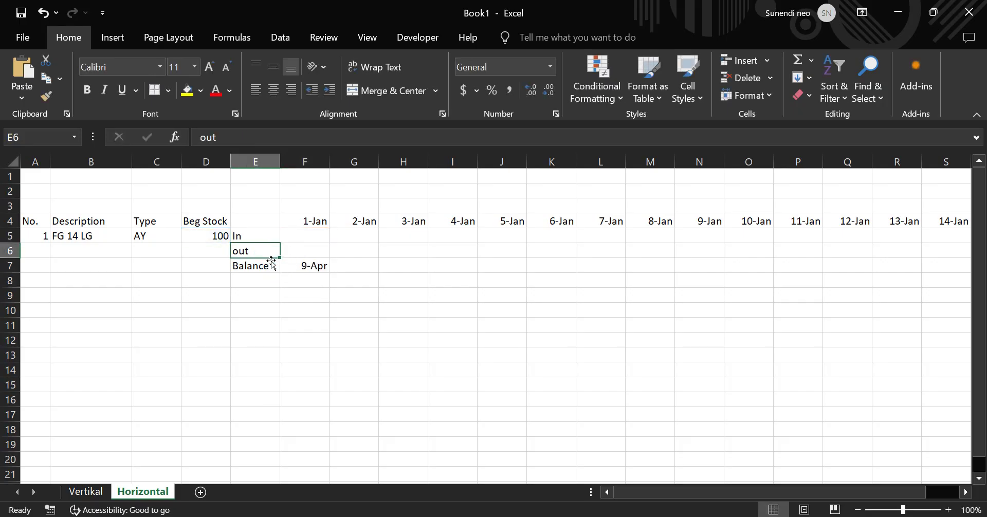
pyautogui.click(267, 236)
pyautogui.click(268, 252)
# Step: Enter p in C8 and s in C9, below the first item's block in the Type column
pyautogui.click(179, 286)
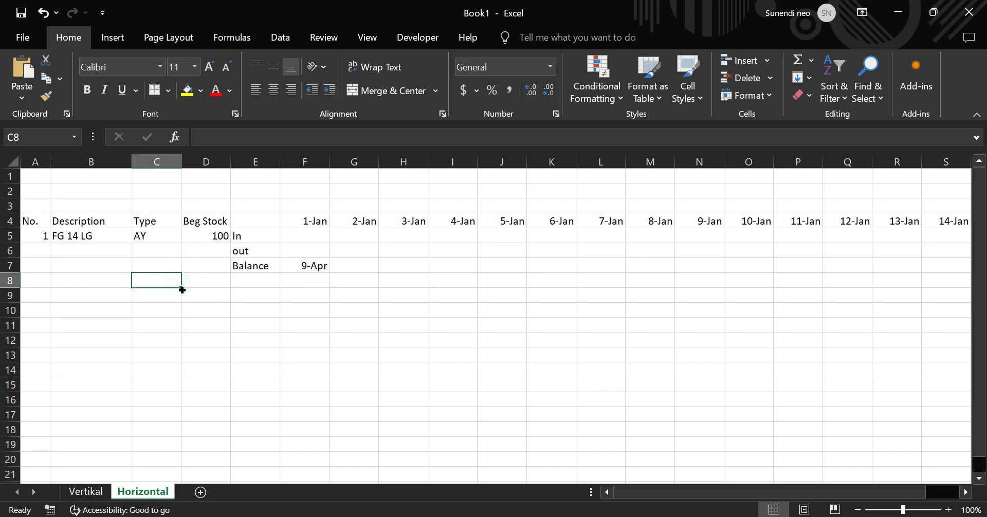
pyautogui.write('p')
pyautogui.press('Return')
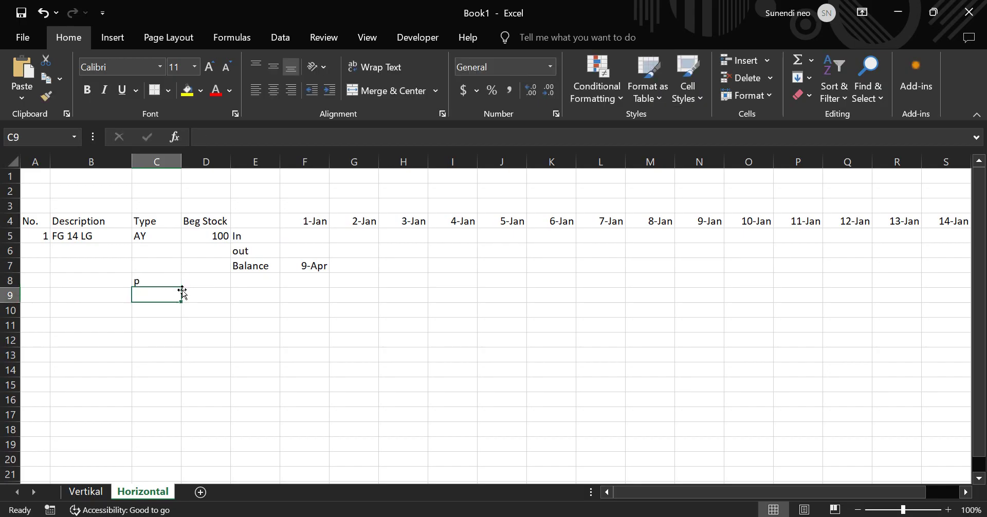
pyautogui.write('s')
pyautogui.press('Return')
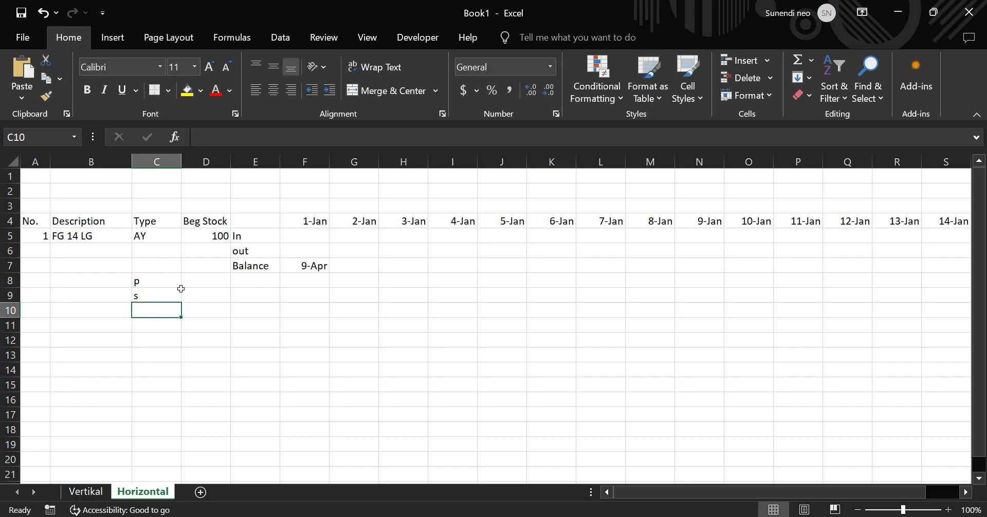
# Step: Enter i in C10, and clear the stray letters p, s and i from C8:C11 in the Type column
pyautogui.write('i')
pyautogui.press('Return')
pyautogui.click(173, 286)
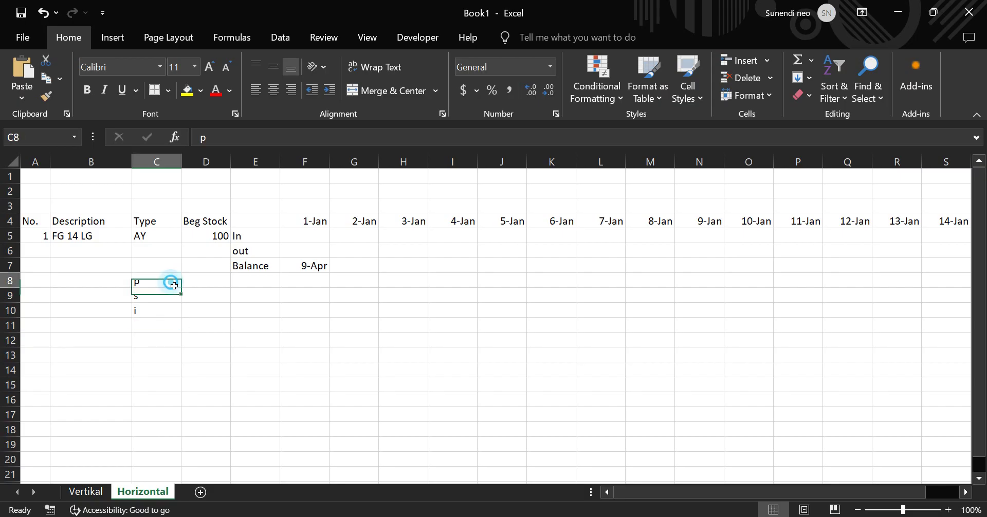
pyautogui.moveTo(174, 286); pyautogui.dragTo(171, 327)
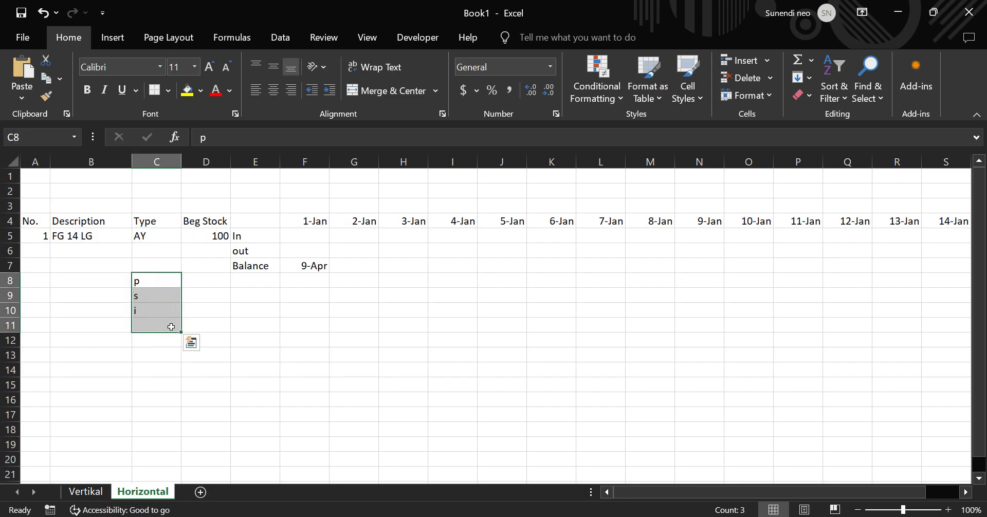
pyautogui.press('Delete')
pyautogui.click(277, 304)
# Step: Change the format of the 1-Jan balance cell F7 from a date to Number
pyautogui.click(325, 268)
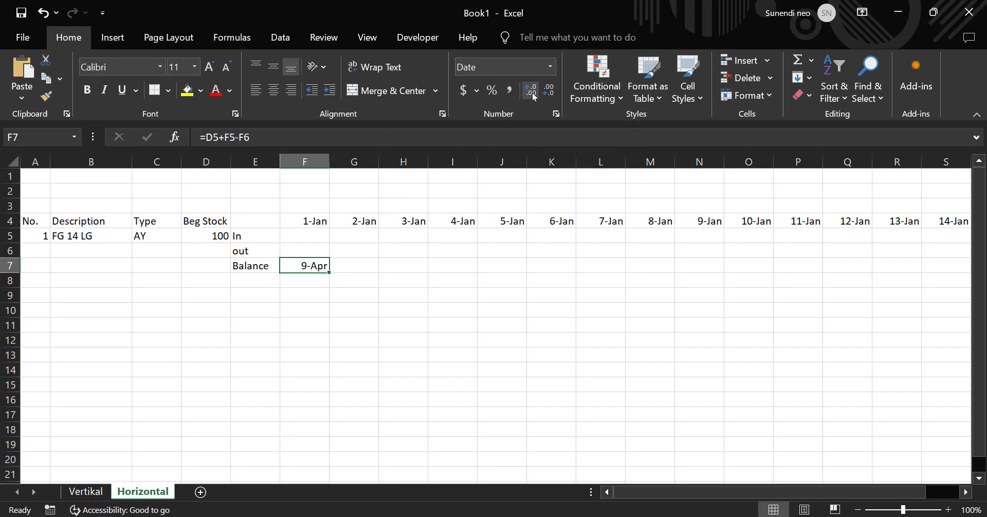
pyautogui.click(551, 68)
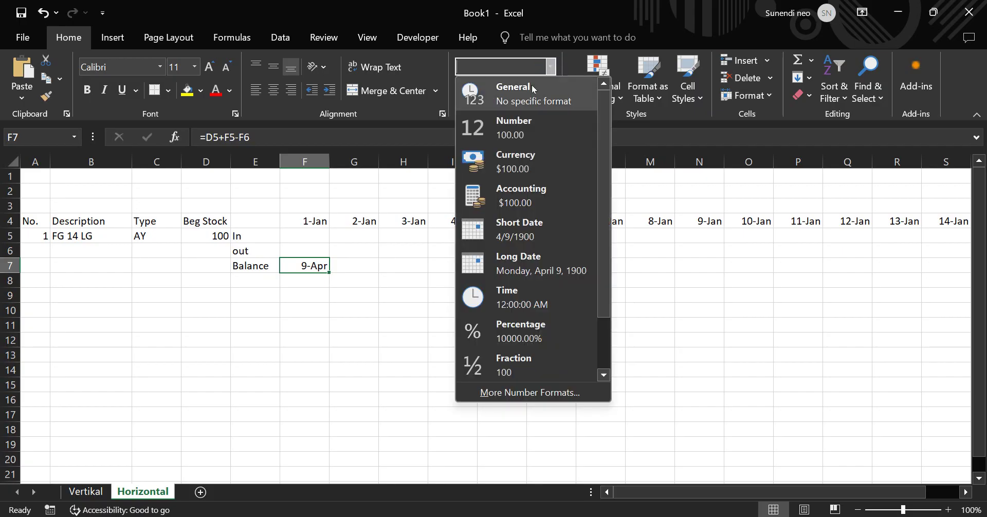
pyautogui.click(512, 129)
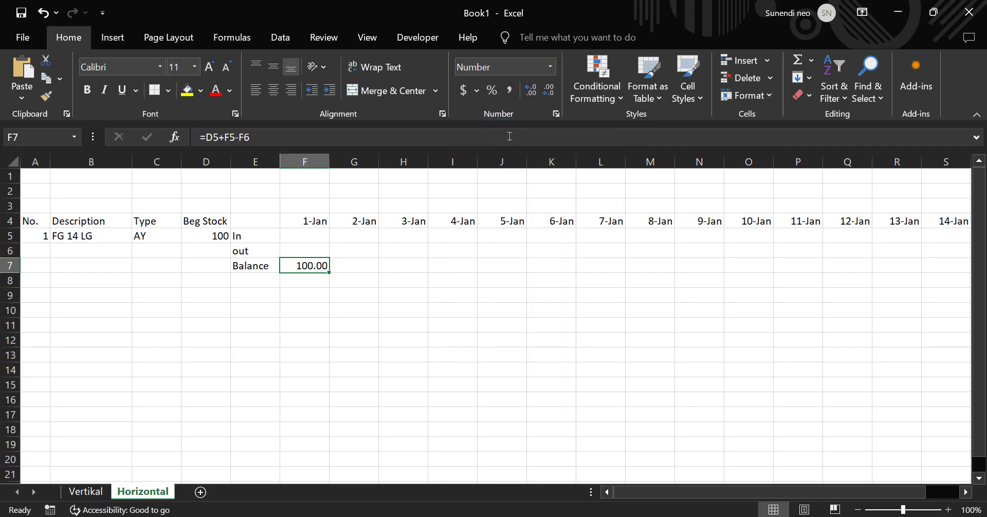
pyautogui.click(362, 295)
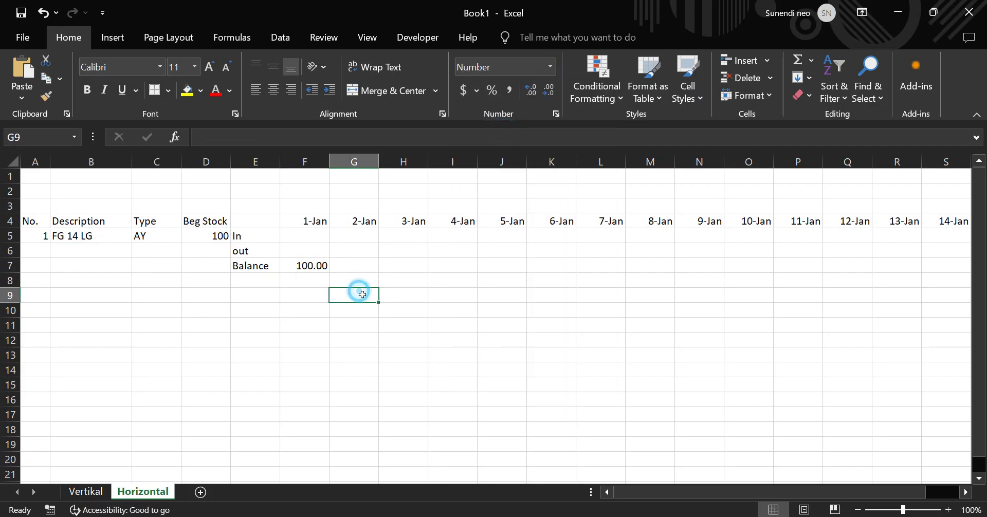
# Step: Enter the 2-Jan balance formula =F7+G5-G6 in G7, adding In to the previous day's balance and subtracting out
pyautogui.click(313, 269)
pyautogui.click(356, 273)
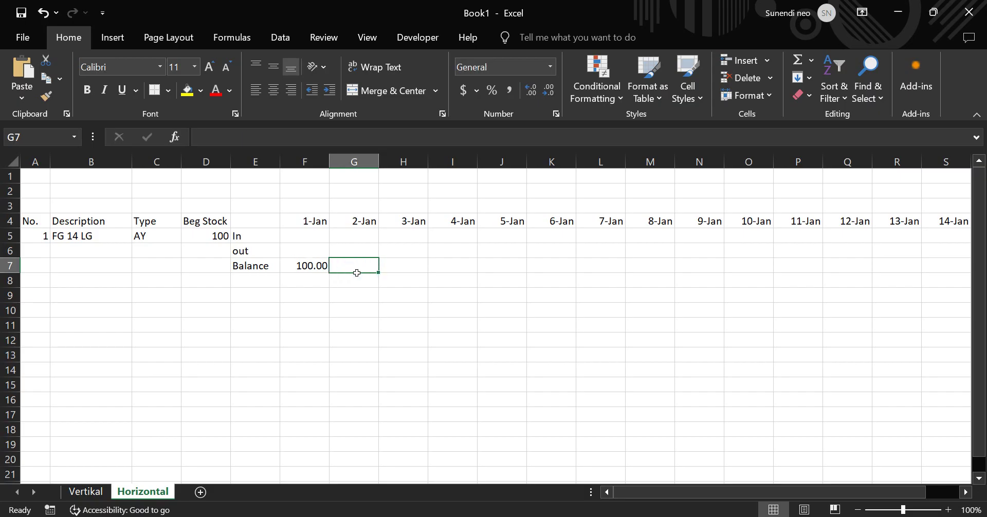
pyautogui.write('=')
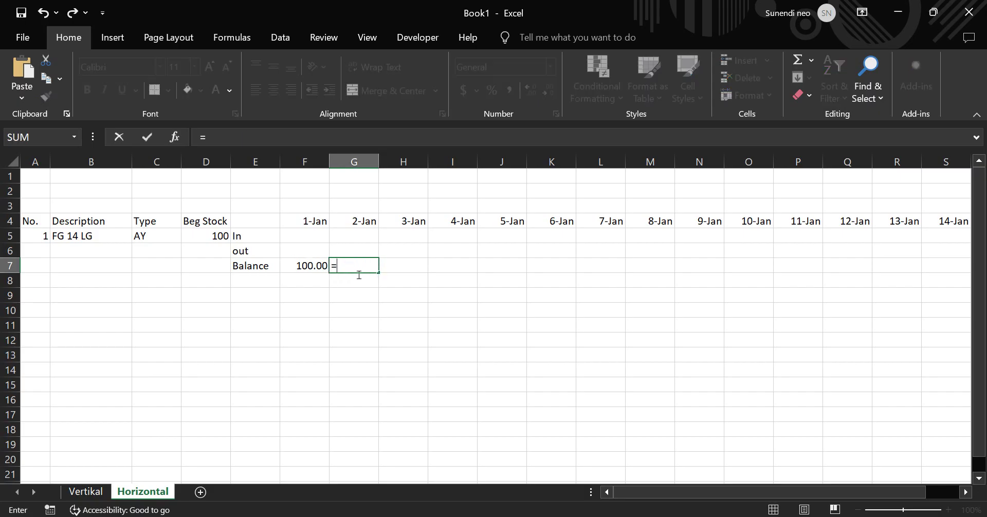
pyautogui.click(312, 269)
pyautogui.write('+')
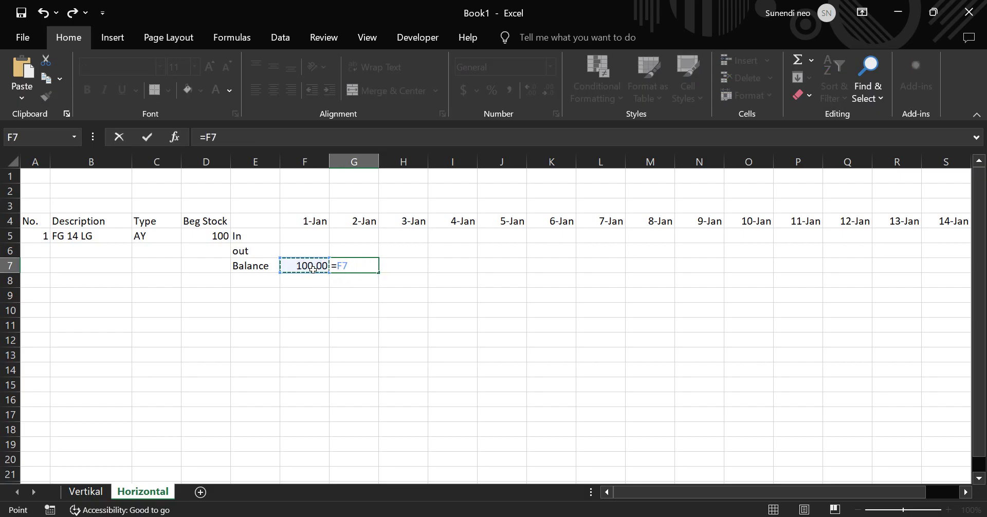
pyautogui.click(353, 243)
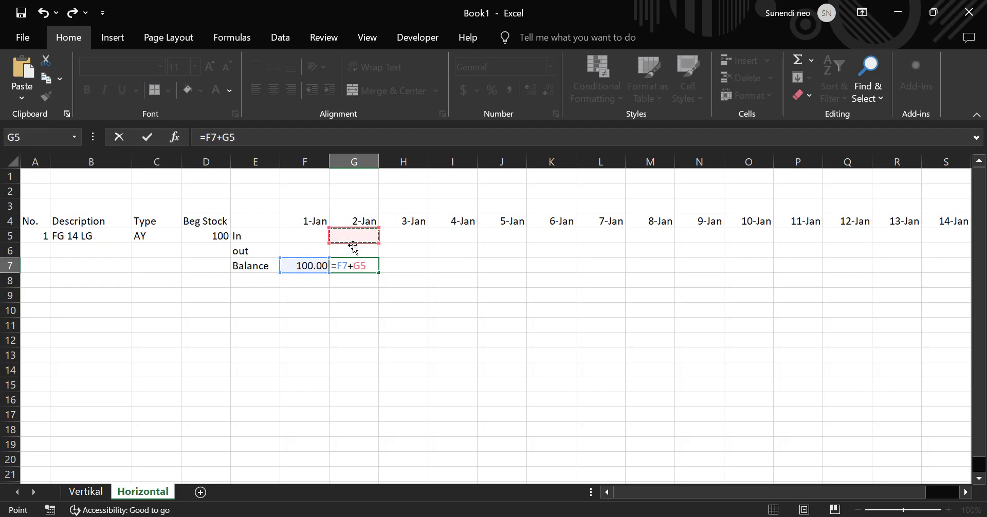
pyautogui.write('-')
pyautogui.click(353, 253)
pyautogui.press('Return')
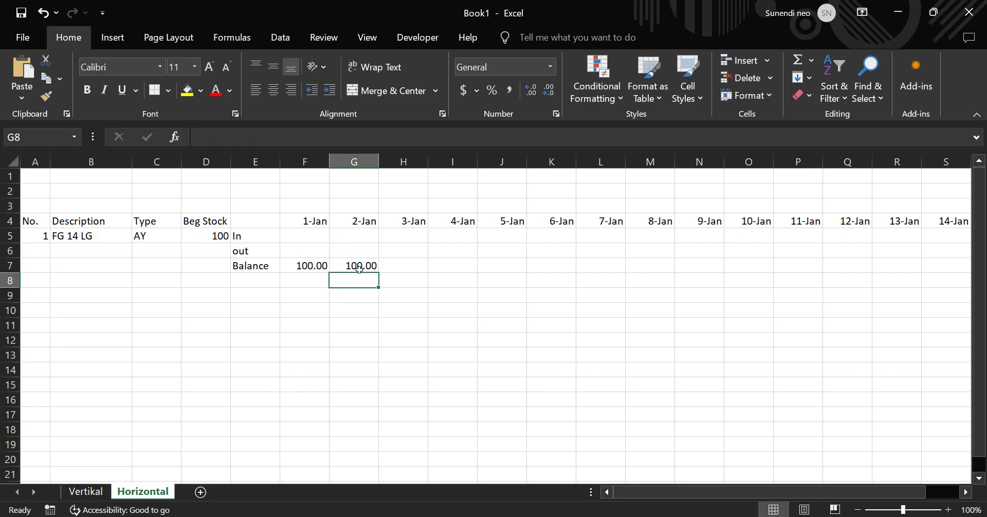
# Step: Fill the 2-Jan balance formula across G7:T7, through 15-Jan
pyautogui.click(359, 271)
pyautogui.hscroll(3, 508, 270)
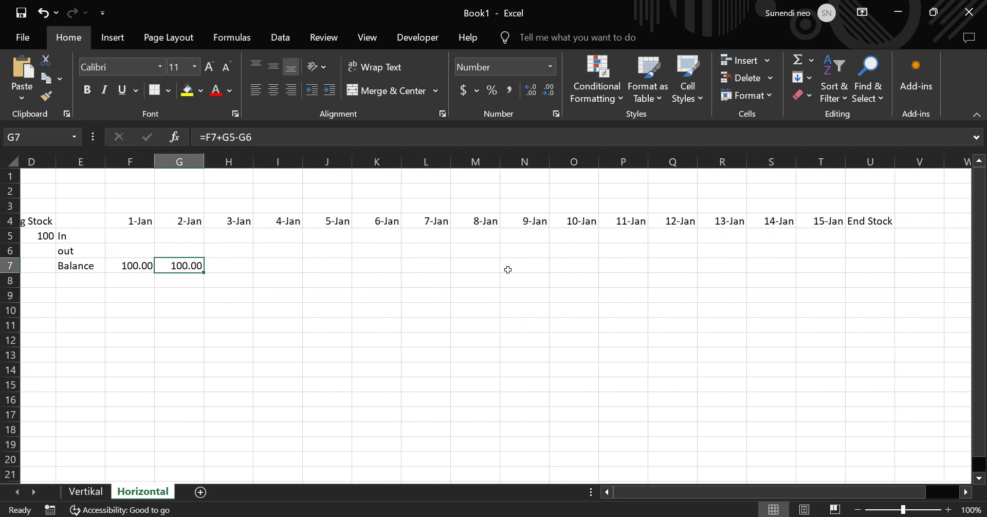
pyautogui.keyDown('shift'); pyautogui.click(829, 270); pyautogui.keyUp('shift')
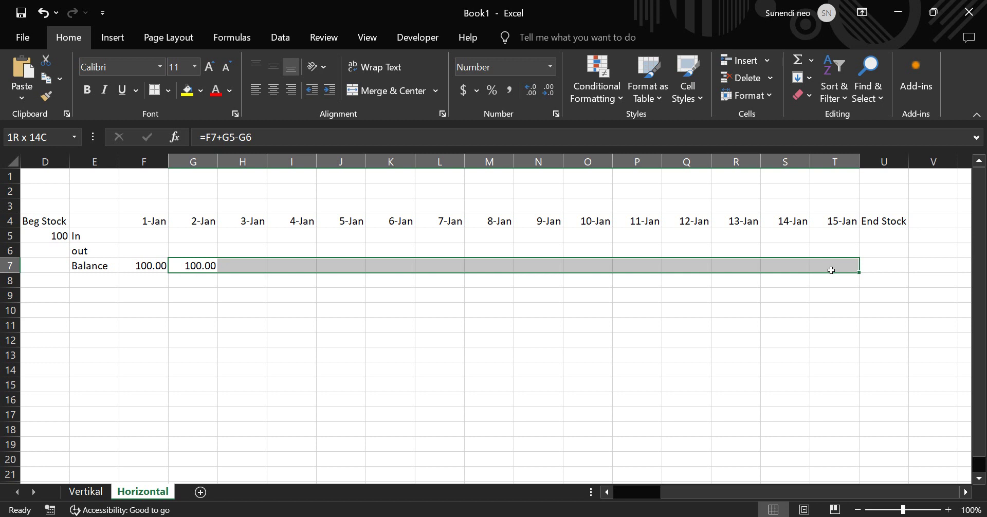
pyautogui.hotkey('ctrl', 'r')
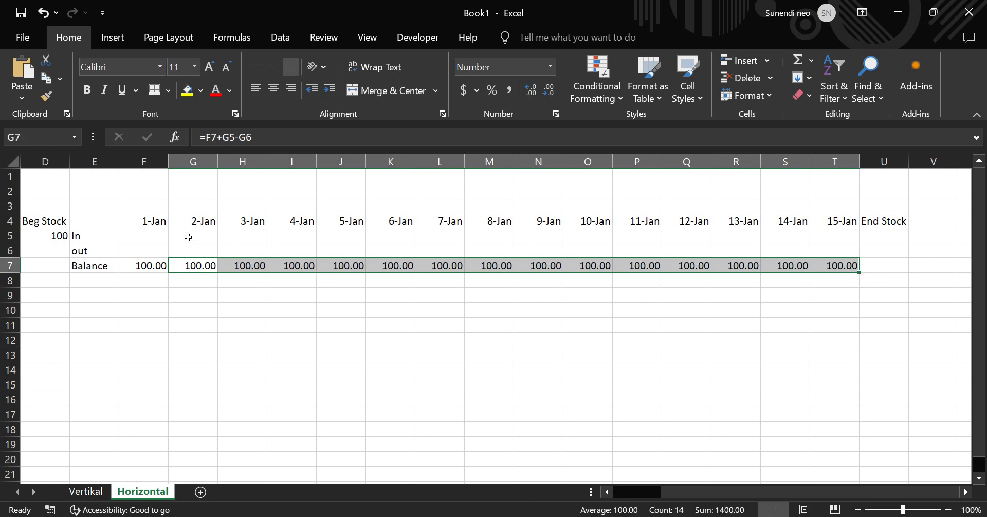
# Step: Enter 50 as the 2-Jan In quantity in G5 and check the 2-Jan balance
pyautogui.click(163, 235)
pyautogui.click(205, 237)
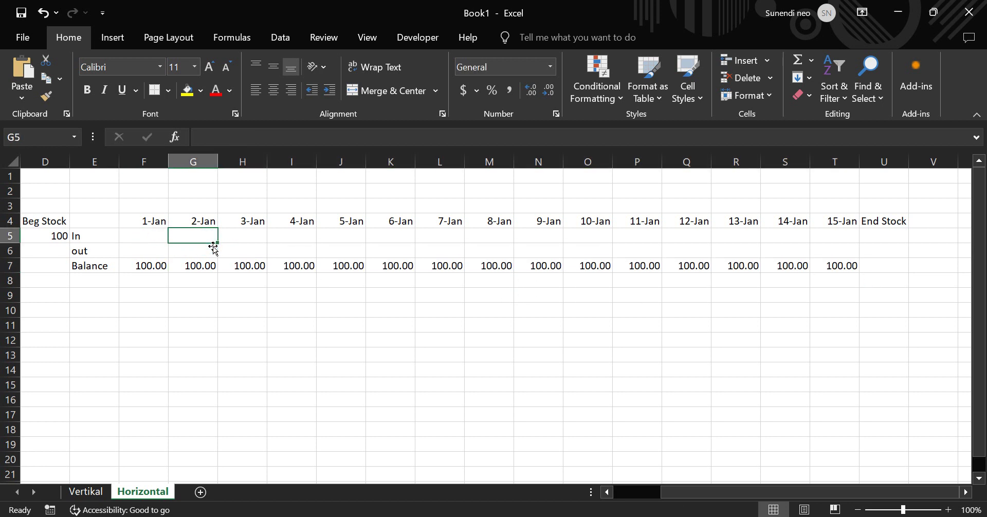
pyautogui.write('50')
pyautogui.press('Return')
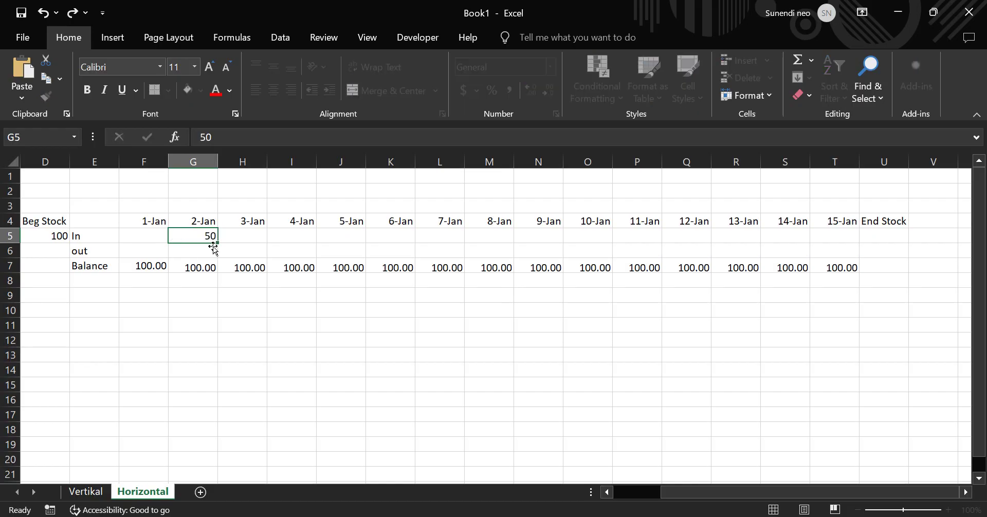
pyautogui.click(204, 266)
# Step: Fill the Balance row E7:T7, from its label through 15-Jan, with yellow
pyautogui.hscroll(-3, 201, 268)
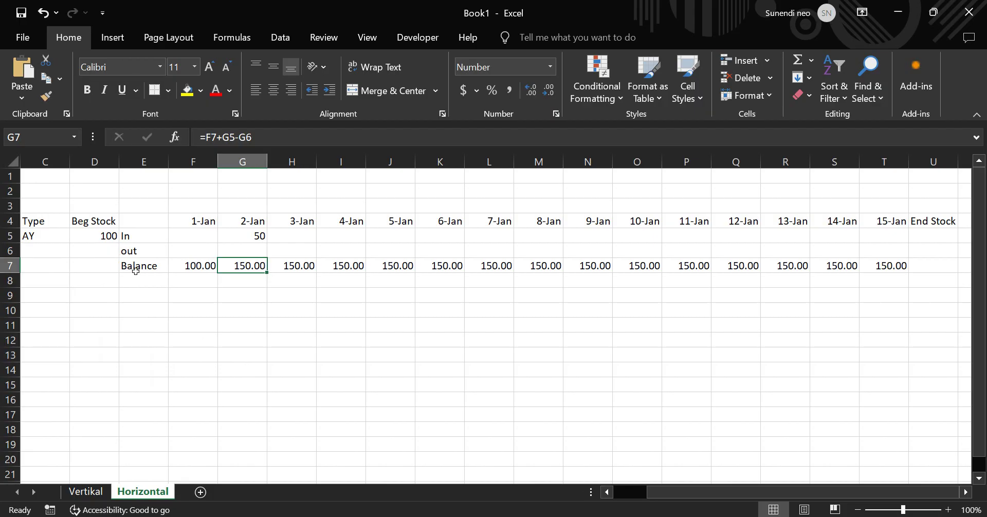
pyautogui.moveTo(137, 264); pyautogui.dragTo(907, 266)
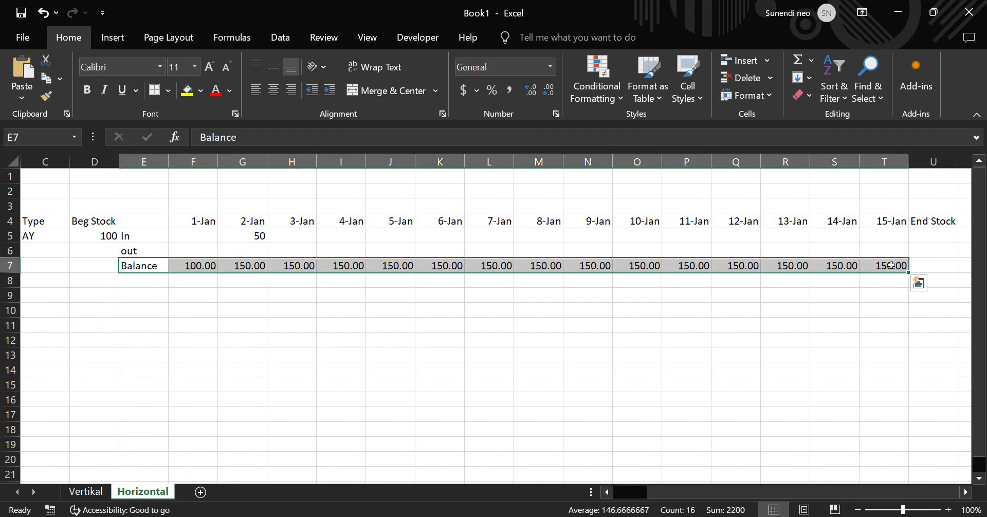
pyautogui.click(187, 90)
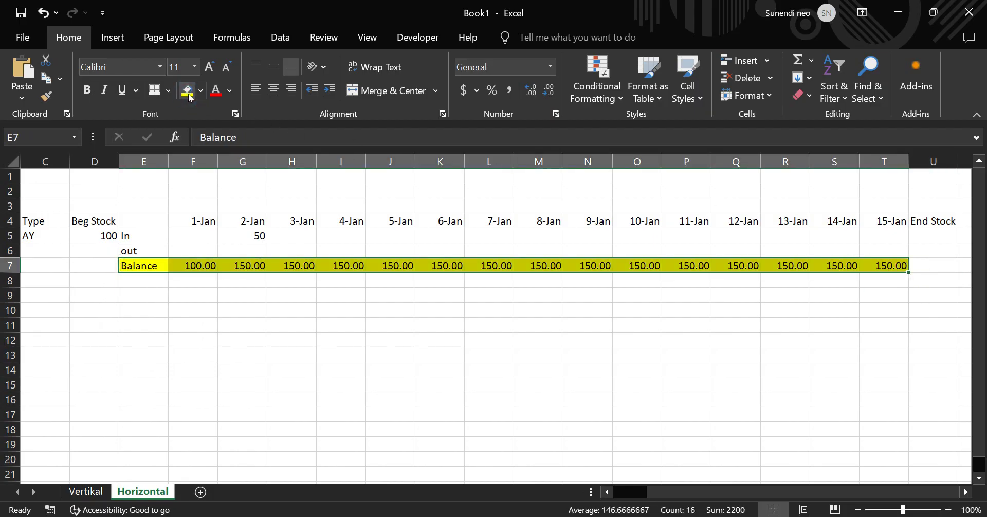
pyautogui.hscroll(-2, 221, 317)
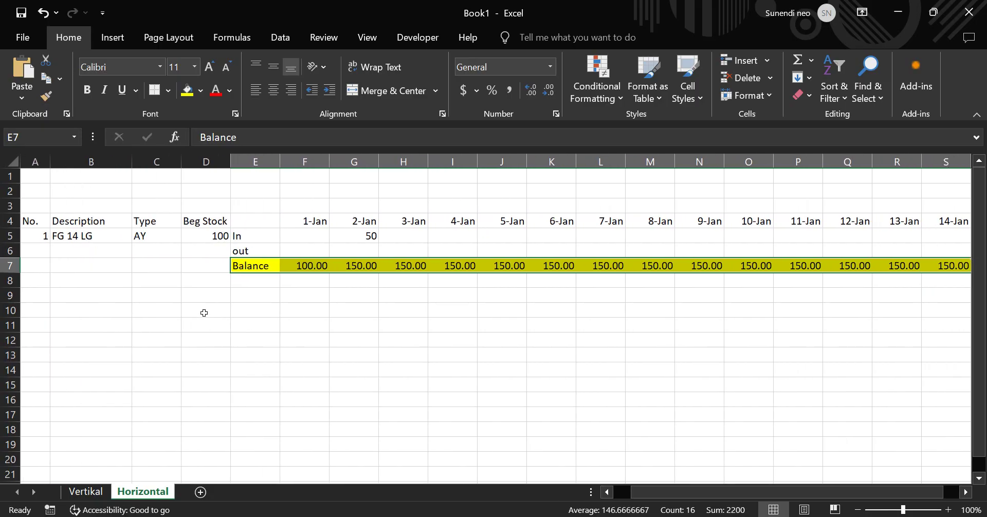
pyautogui.click(183, 309)
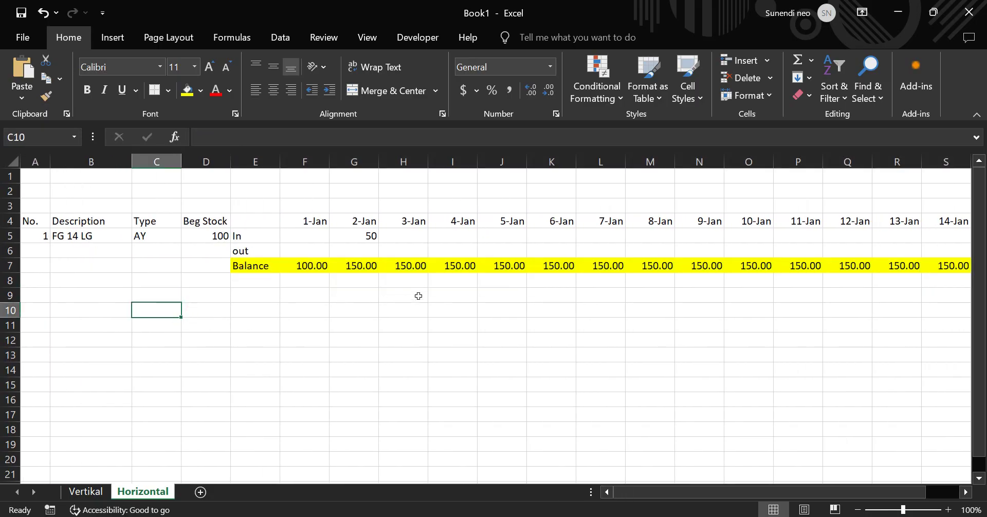
# Step: Fill the header row A4:T4, from No. through 15-Jan, with light blue
pyautogui.hscroll(3, 419, 296)
pyautogui.hscroll(-2, 418, 295)
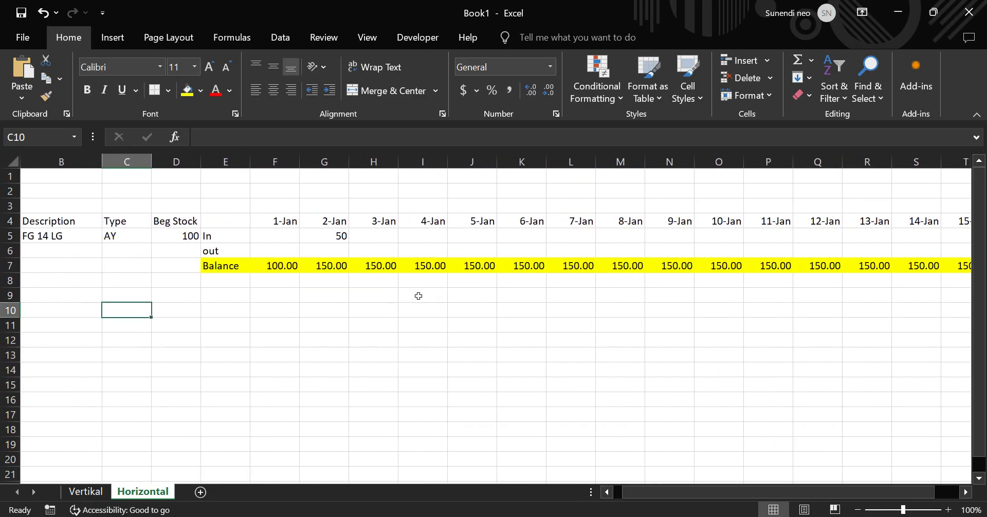
pyautogui.click(62, 222)
pyautogui.hscroll(-1, 239, 245)
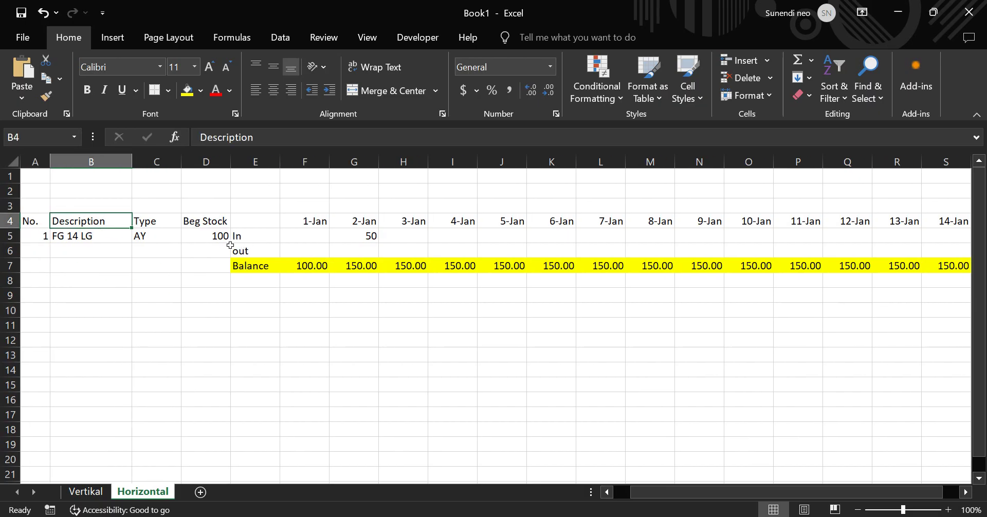
pyautogui.click(30, 222)
pyautogui.hscroll(1, 277, 263)
pyautogui.hscroll(-1, 309, 264)
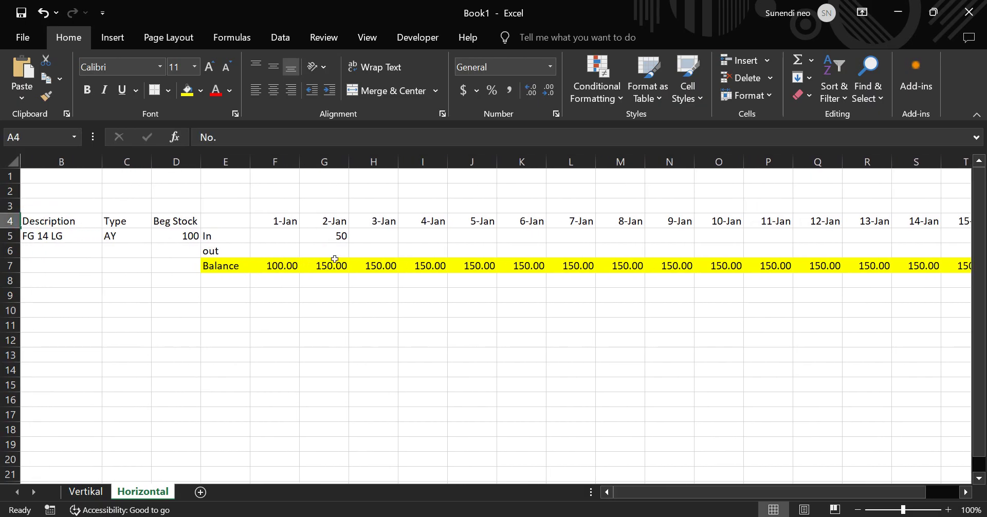
pyautogui.hscroll(3, 904, 230)
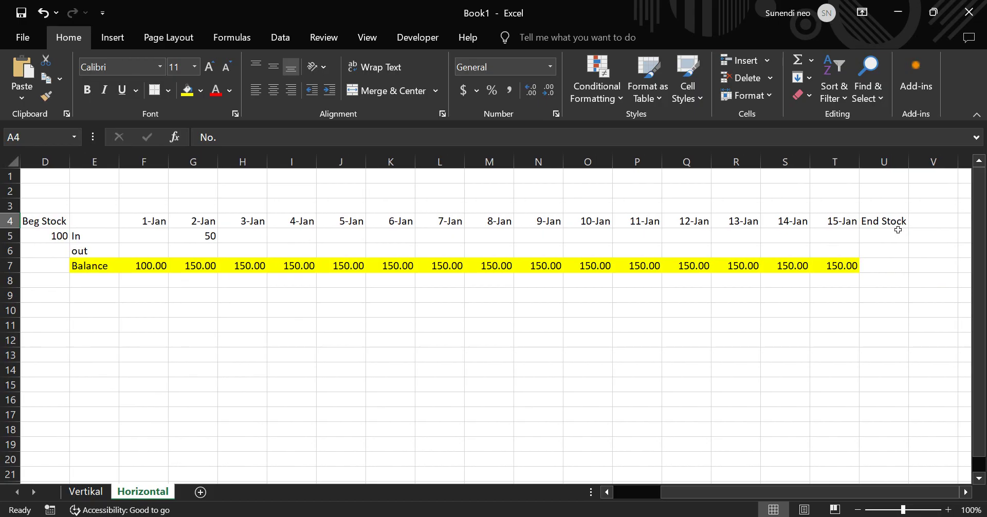
pyautogui.keyDown('shift'); pyautogui.click(847, 225); pyautogui.keyUp('shift')
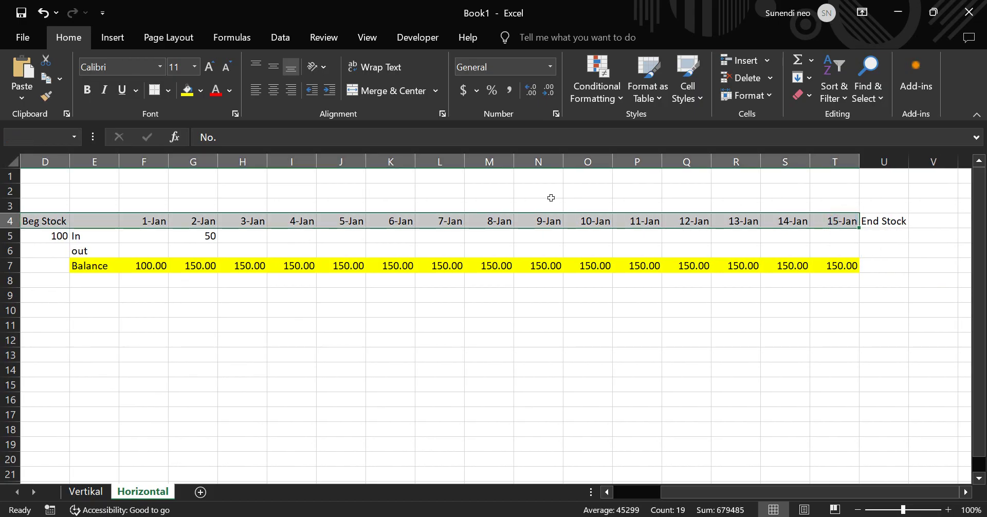
pyautogui.click(200, 91)
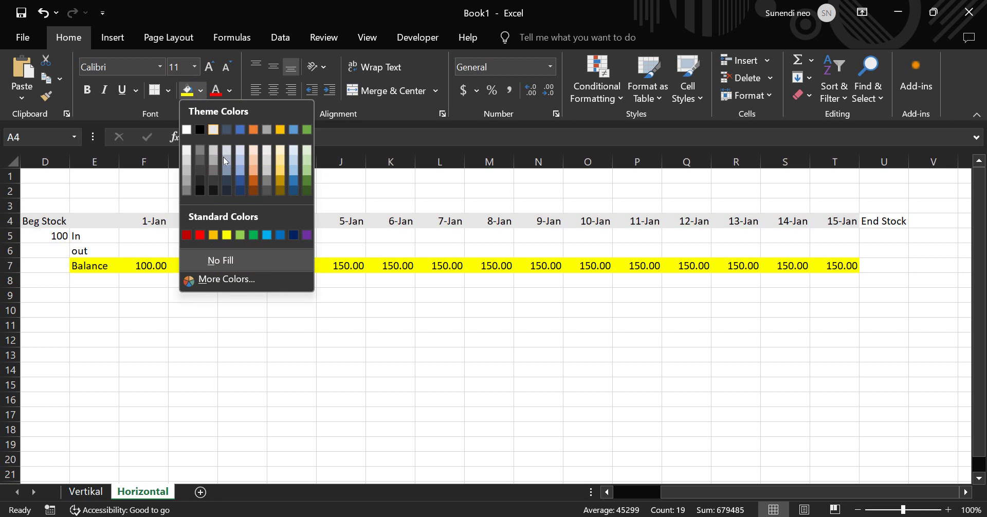
pyautogui.click(293, 165)
pyautogui.hscroll(-3, 292, 268)
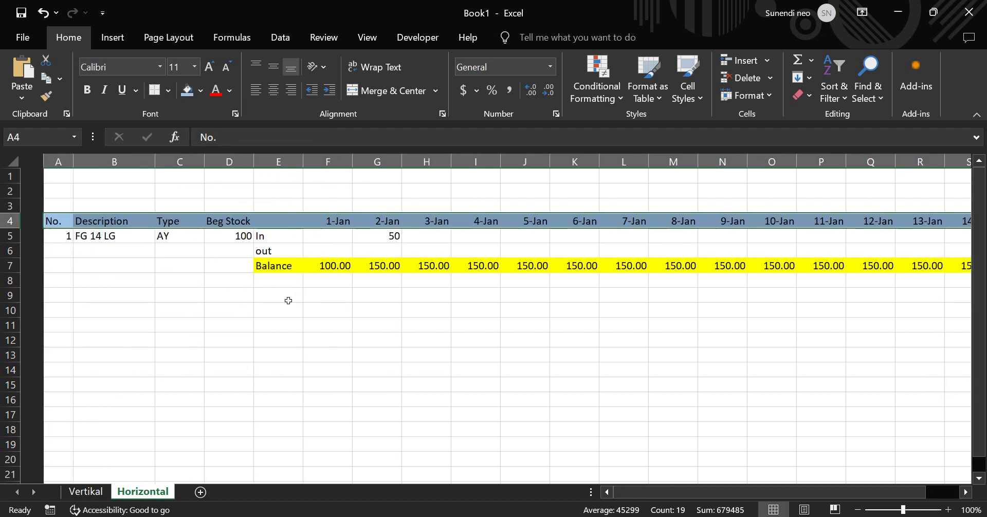
pyautogui.click(286, 297)
pyautogui.hscroll(6, 452, 289)
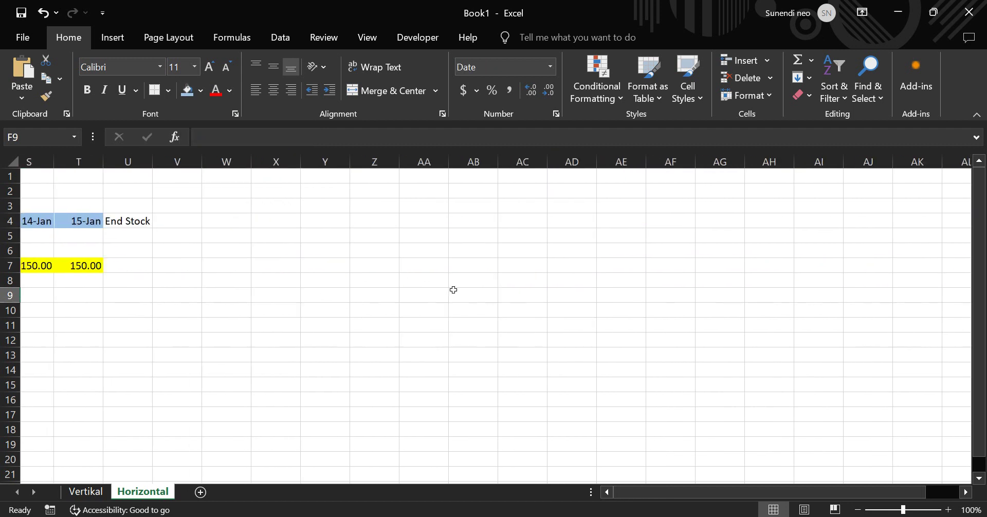
pyautogui.hscroll(-6, 452, 289)
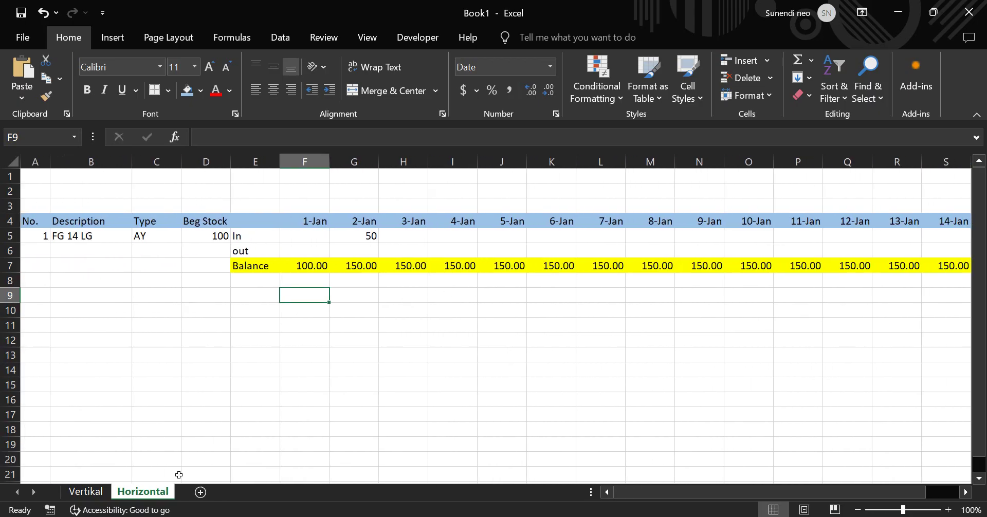
# Step: On the Vertikal sheet, enter the headers No, Des and Type in A4:C4
pyautogui.click(88, 491)
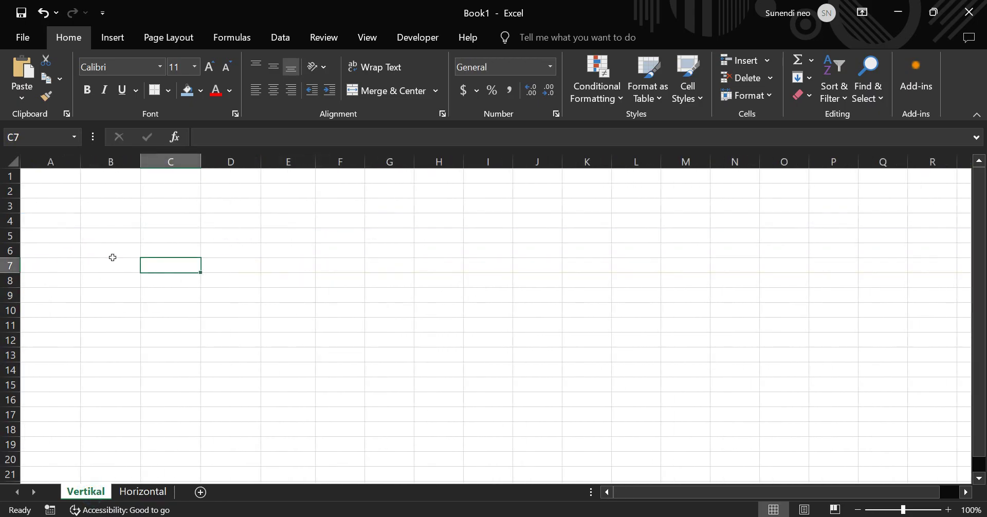
pyautogui.click(69, 222)
pyautogui.write('No')
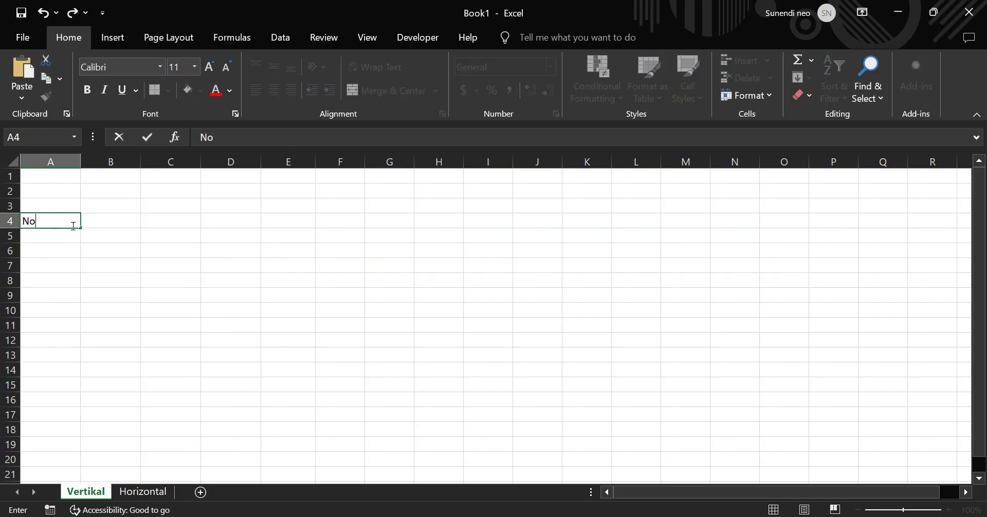
pyautogui.press('Tab')
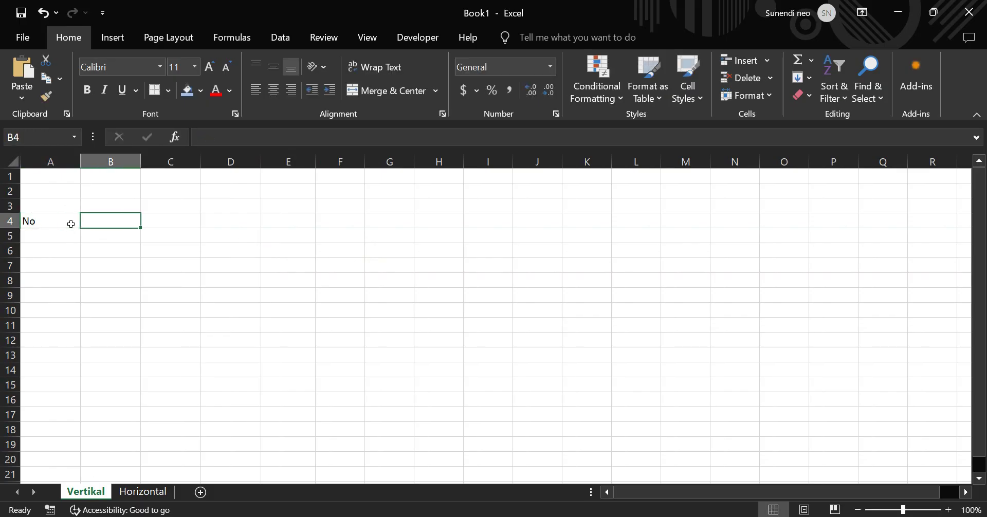
pyautogui.write('Des')
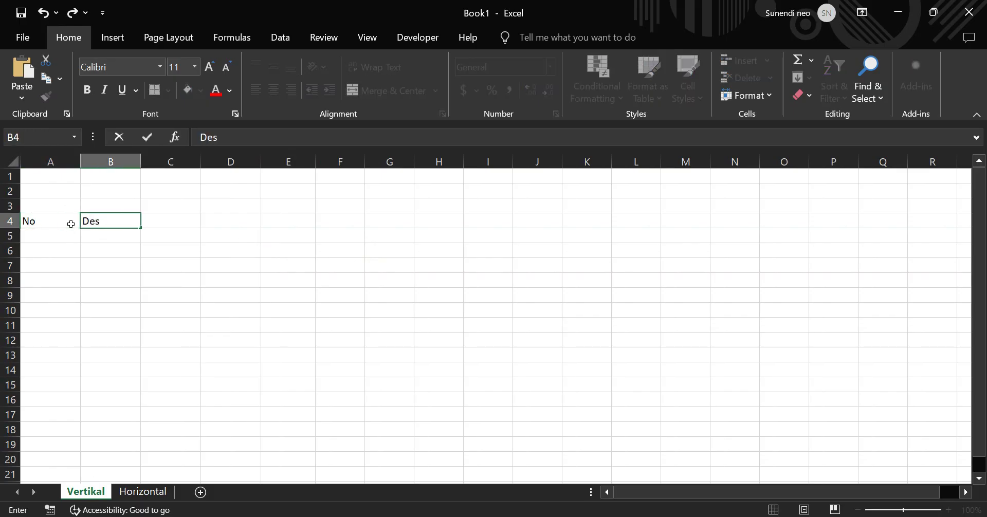
pyautogui.press('Tab')
pyautogui.write('Type')
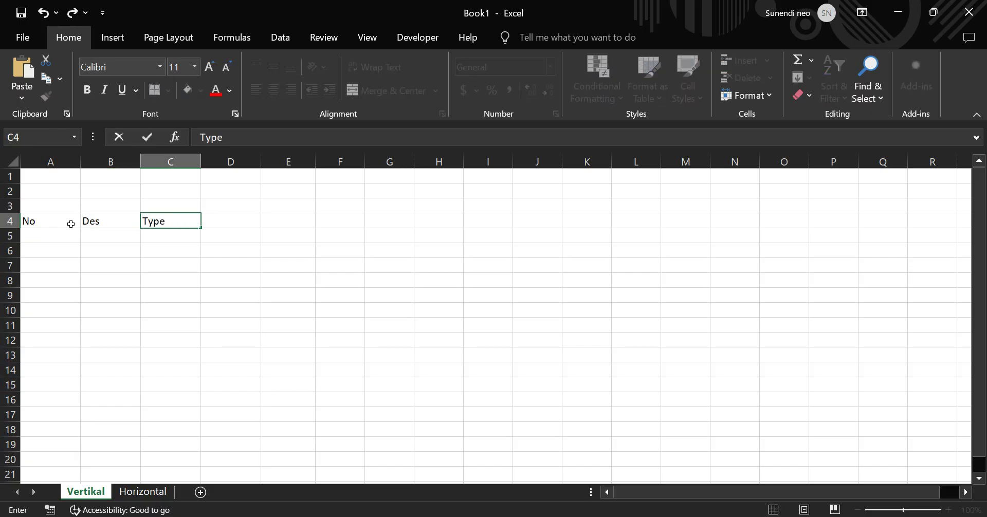
pyautogui.press('Tab')
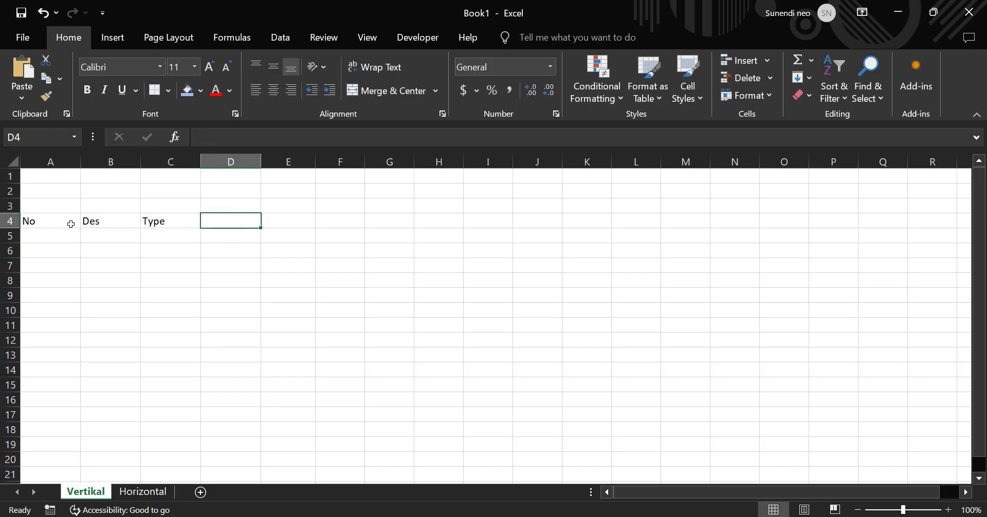
# Step: Add the headers Beg Stock in D4 and In in E4
pyautogui.write('Beg')
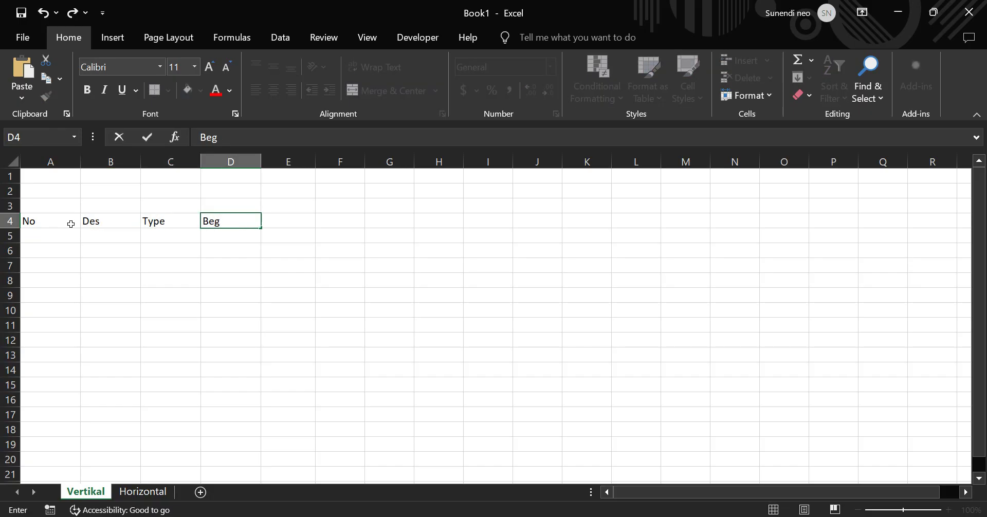
pyautogui.press('Tab')
pyautogui.press('Left')
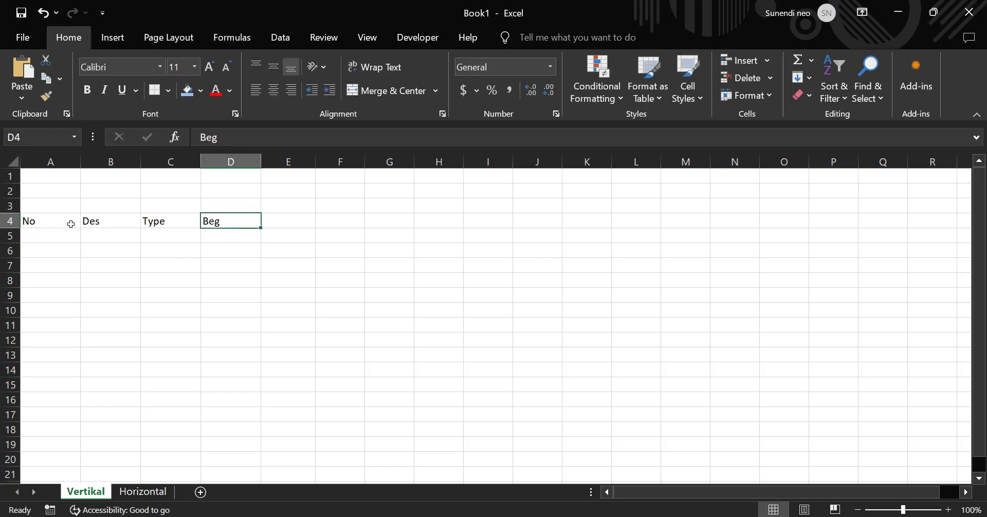
pyautogui.write('Beg Sto')
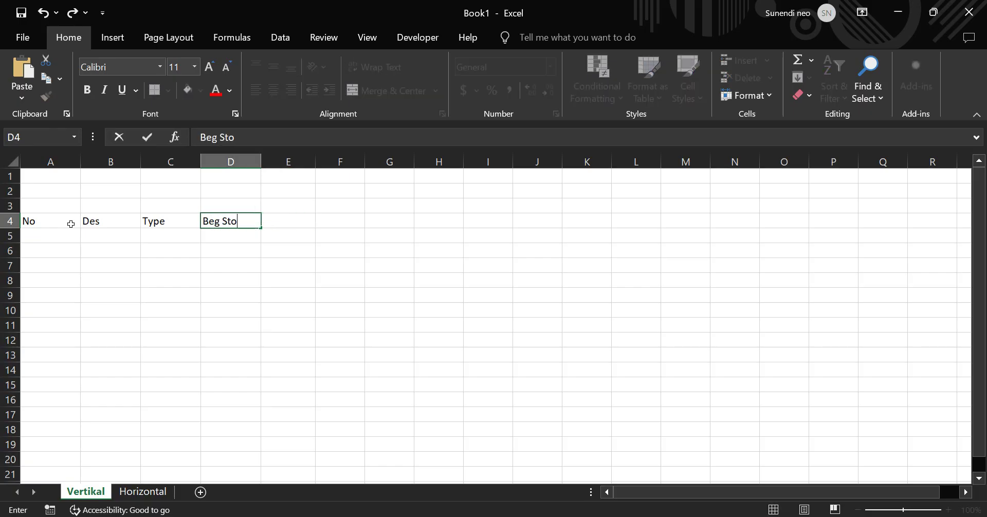
pyautogui.write('ck')
pyautogui.press('Tab')
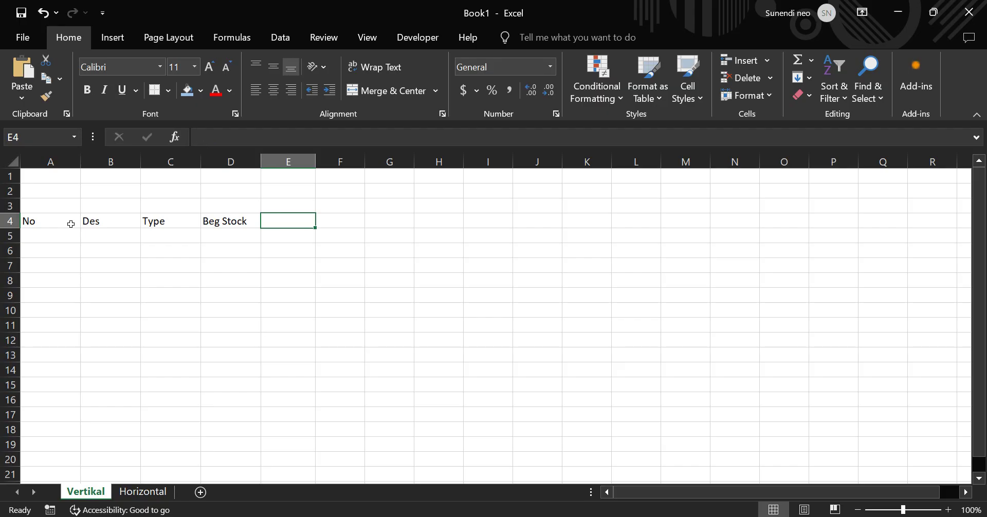
pyautogui.write('In')
pyautogui.press('Tab')
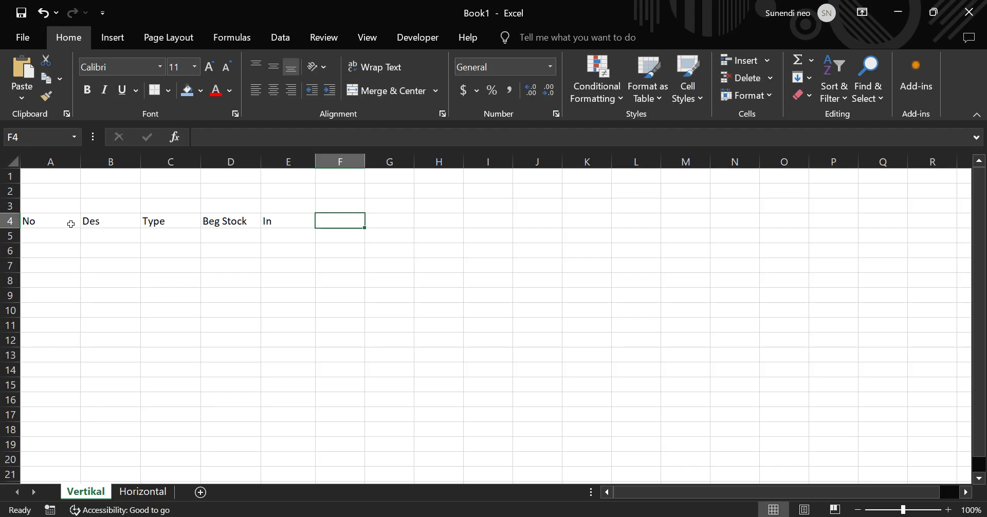
# Step: Try a split In header by moving In up to E3 and entering Prod and Retur below it in E4:F4
pyautogui.hotkey('shift', 'Tab')
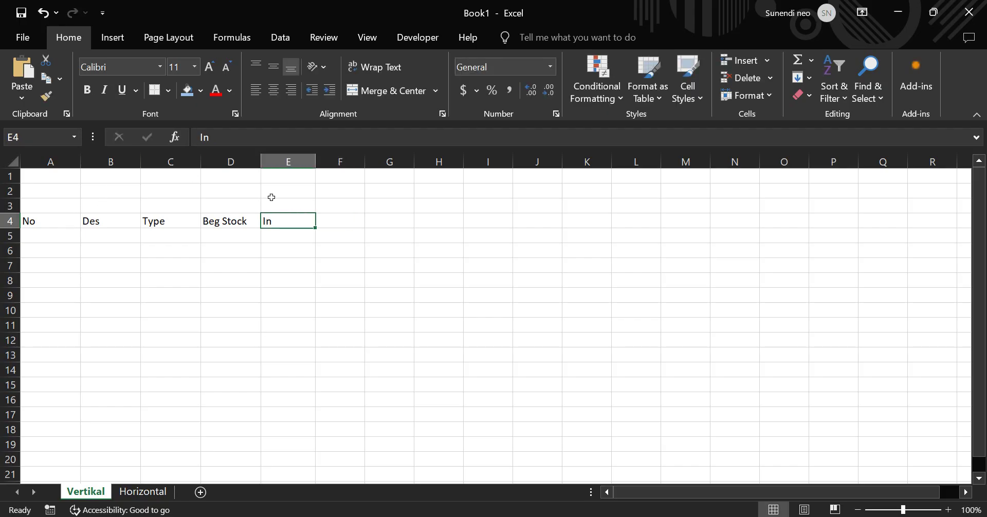
pyautogui.moveTo(286, 220); pyautogui.dragTo(284, 206)
pyautogui.click(283, 224)
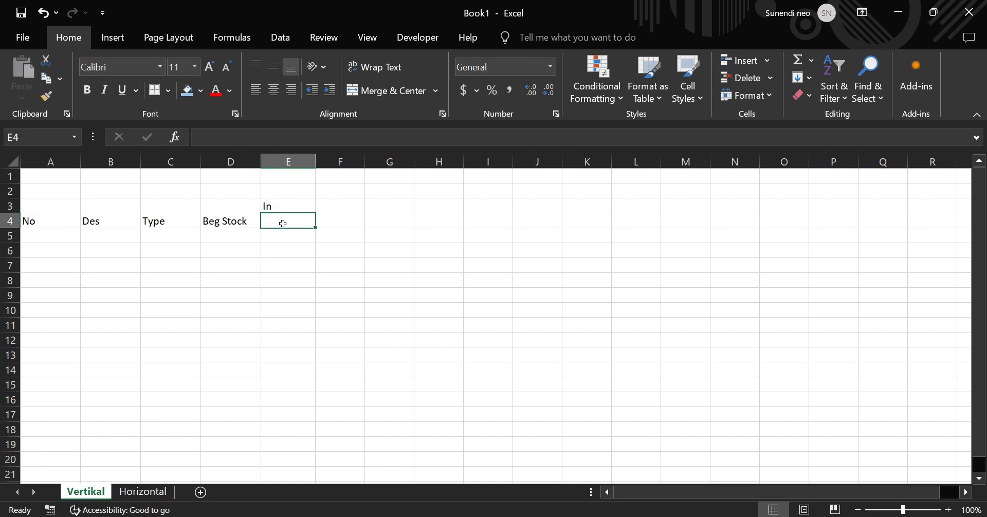
pyautogui.write('Prod')
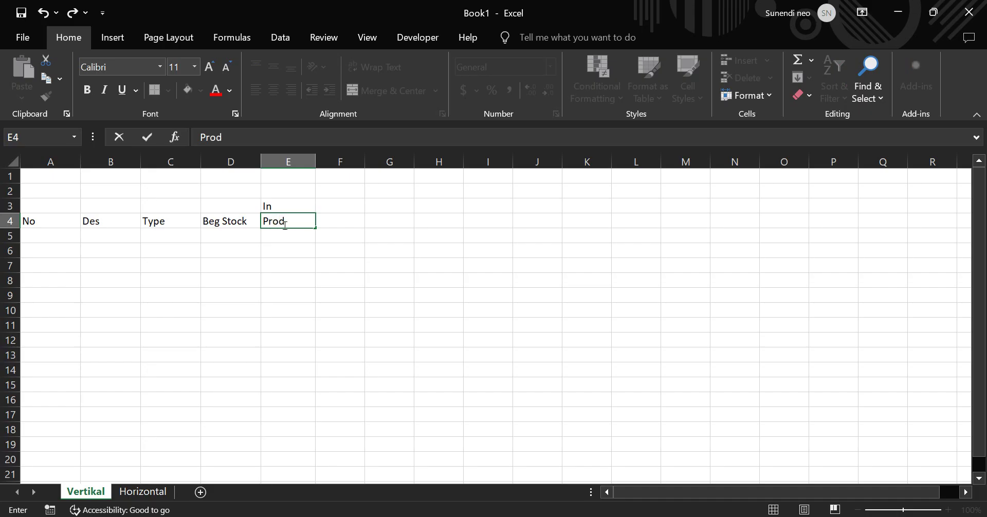
pyautogui.press('Tab')
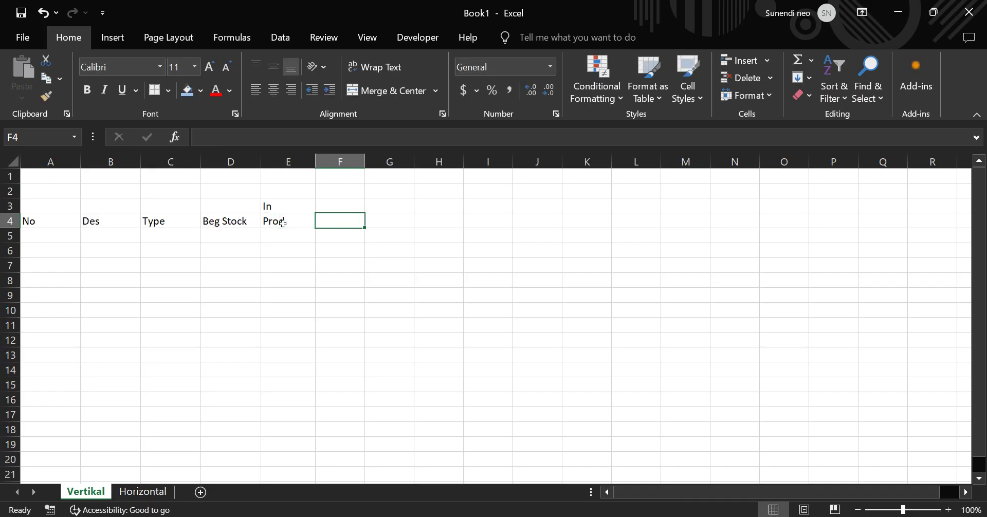
pyautogui.write('Re ')
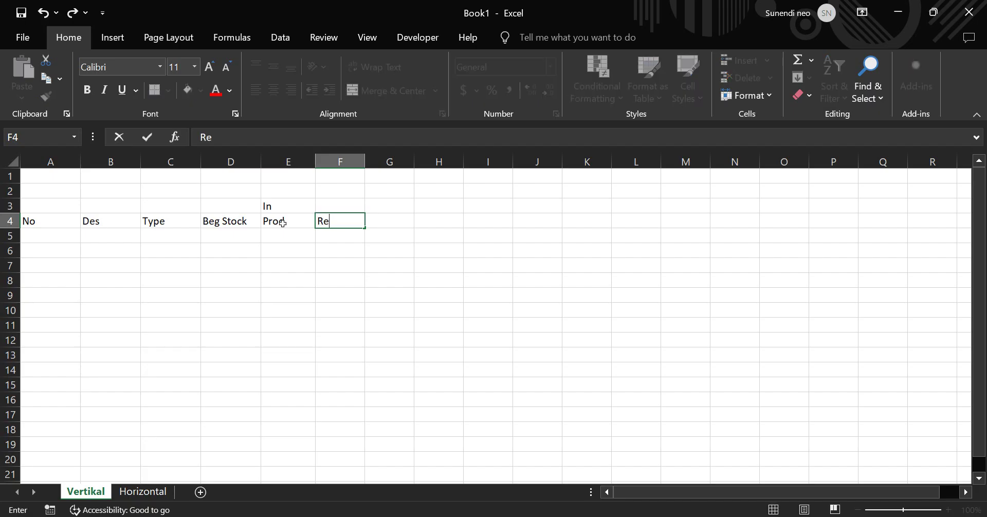
pyautogui.write('ur')
pyautogui.click(396, 267)
pyautogui.click(353, 230)
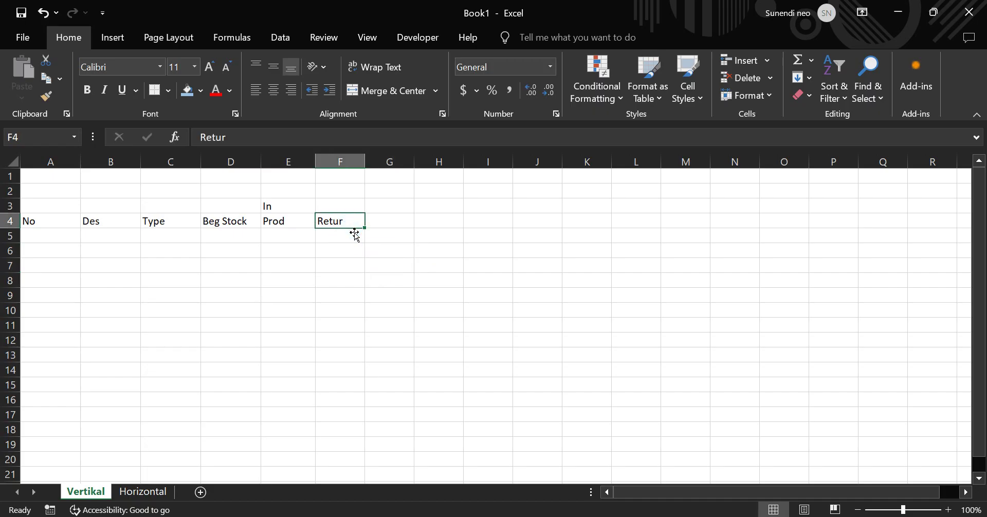
# Step: Remove the split In header by clearing Retur in F4, replacing Prod in E4 with In, and clearing E3
pyautogui.press('Delete')
pyautogui.click(296, 222)
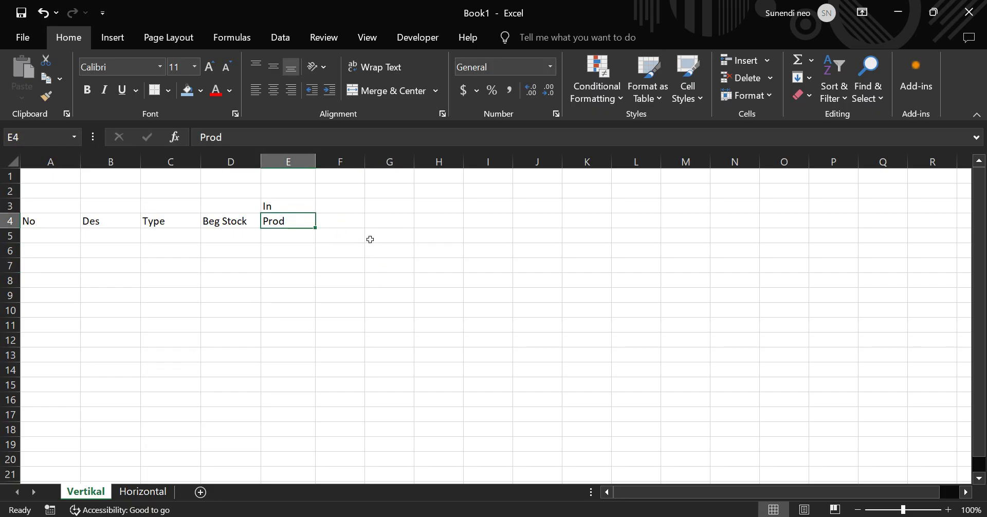
pyautogui.write('In')
pyautogui.press('Up')
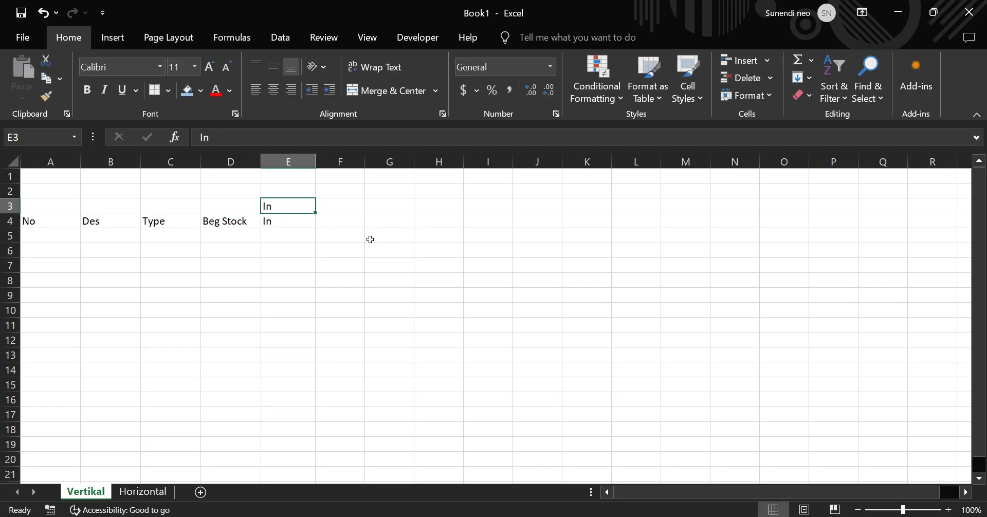
pyautogui.press('Delete')
# Step: Enter the header Out in F4 and move it up to F3
pyautogui.click(338, 218)
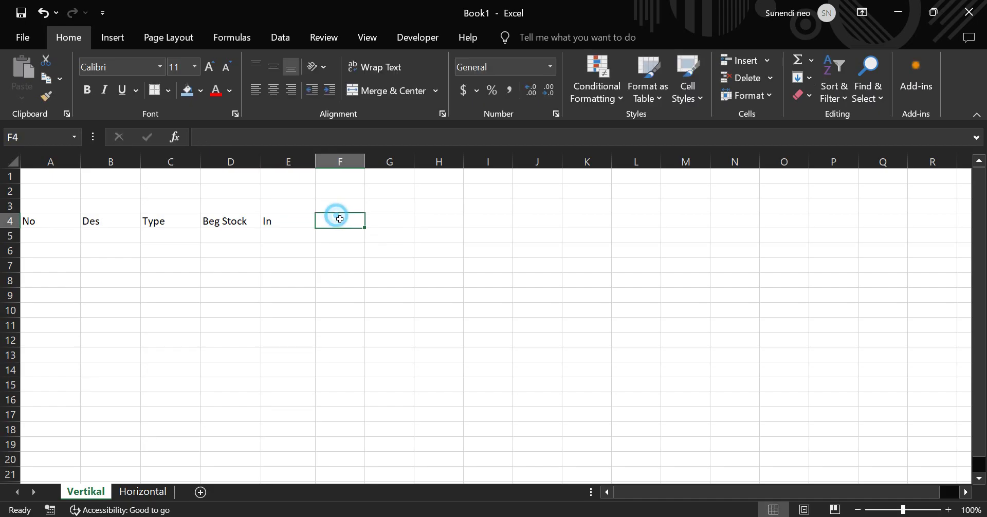
pyautogui.write('Out')
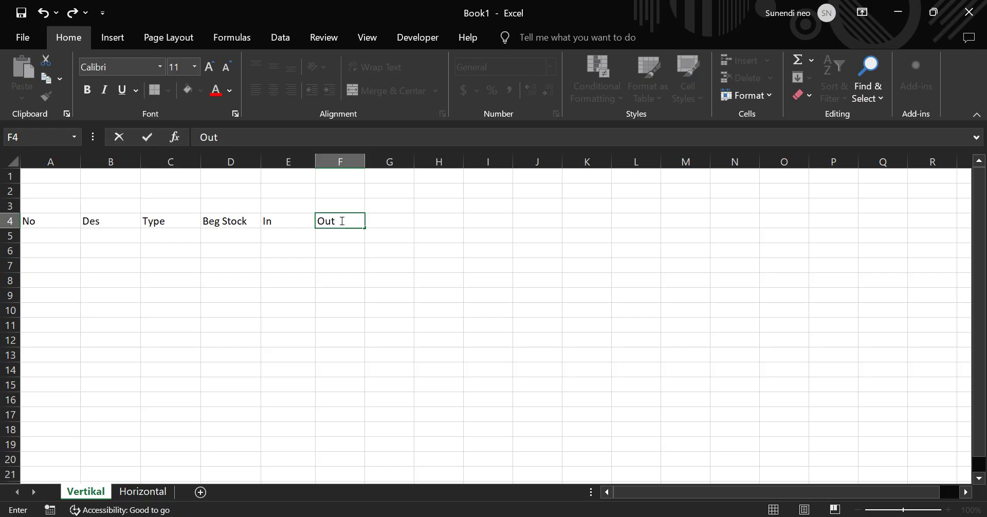
pyautogui.press('Tab')
pyautogui.click(354, 219)
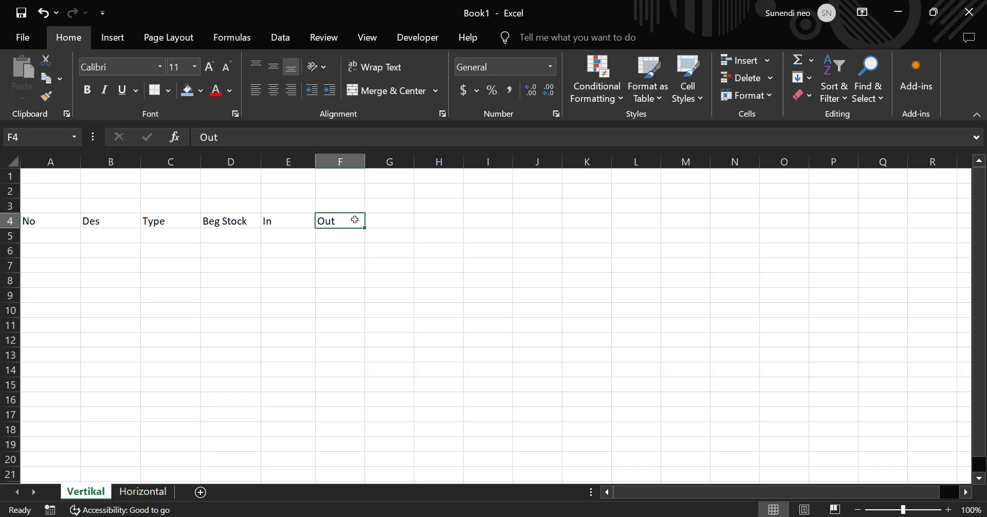
pyautogui.moveTo(347, 221); pyautogui.dragTo(343, 205)
# Step: Enter the subheaders QC, Eng and Sales in F4:H4 beneath Out
pyautogui.click(331, 228)
pyautogui.click(339, 228)
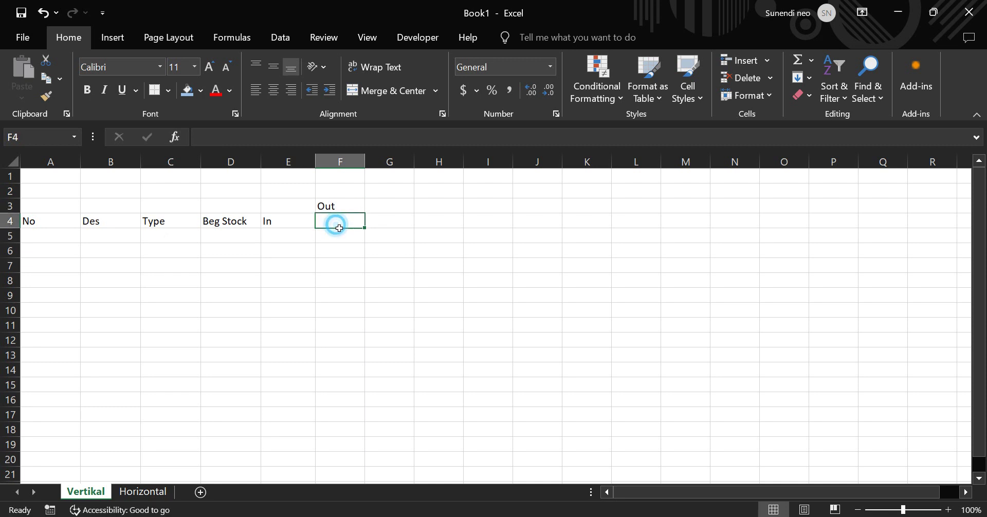
pyautogui.write('Q')
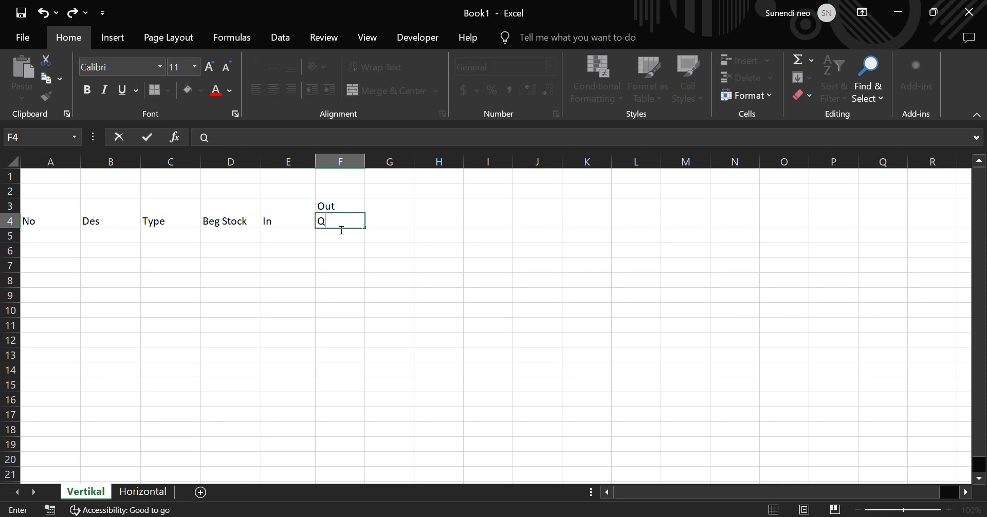
pyautogui.write('C')
pyautogui.press('Tab')
pyautogui.write('Eng')
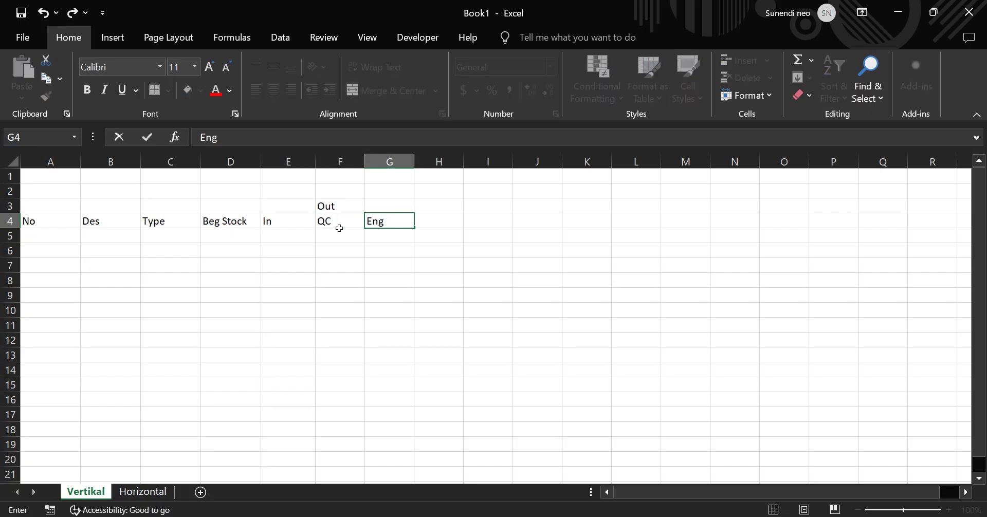
pyautogui.press('Tab')
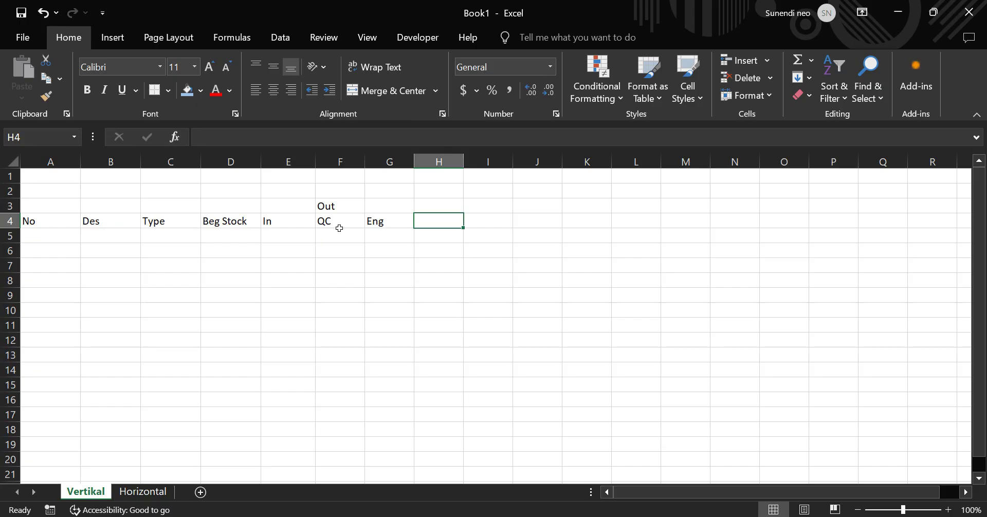
pyautogui.write('Sales')
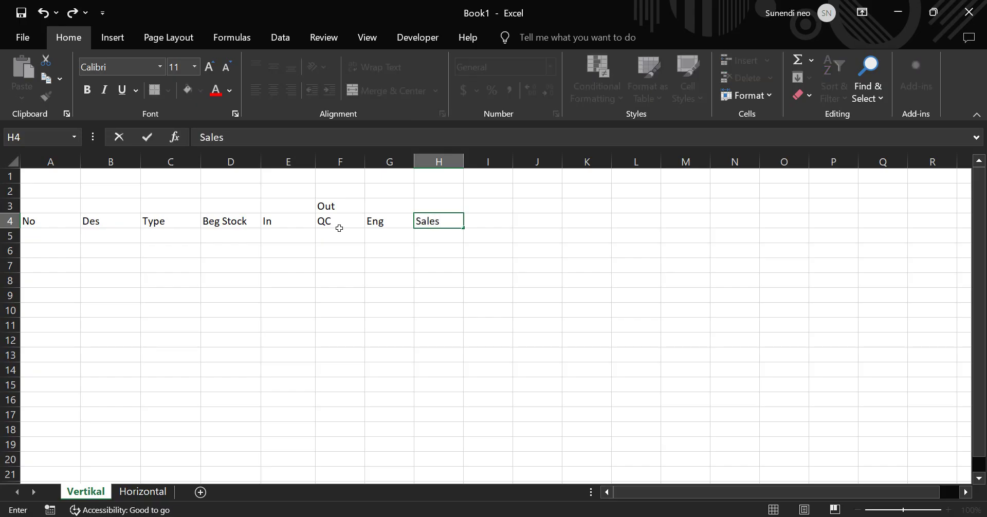
pyautogui.press('Tab')
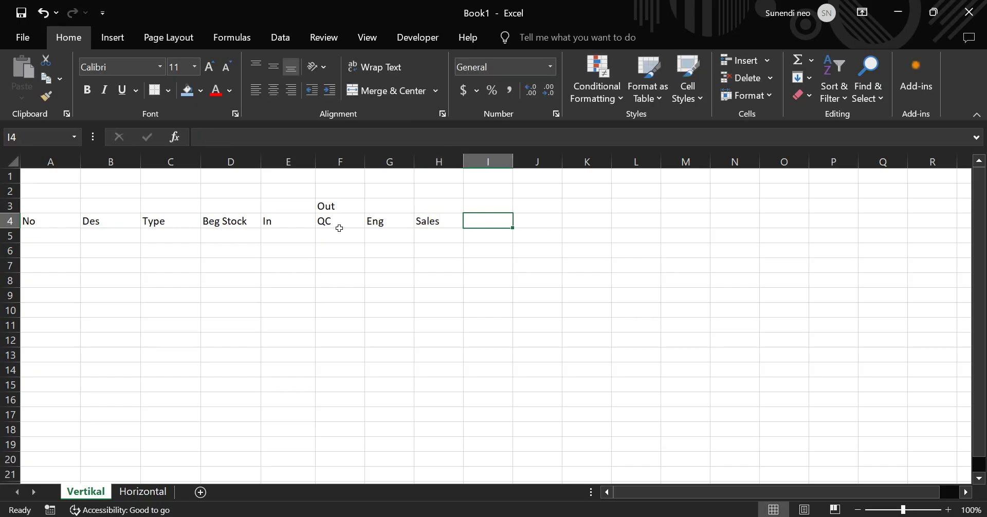
# Step: Merge and center the Out header across F3:H3, above QC, Eng and Sales
pyautogui.moveTo(331, 206); pyautogui.dragTo(451, 213)
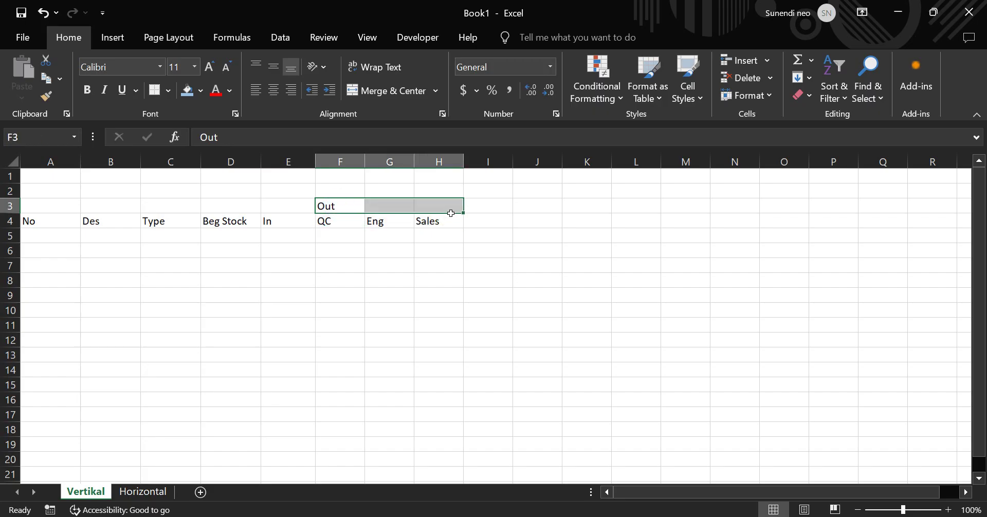
pyautogui.click(353, 91)
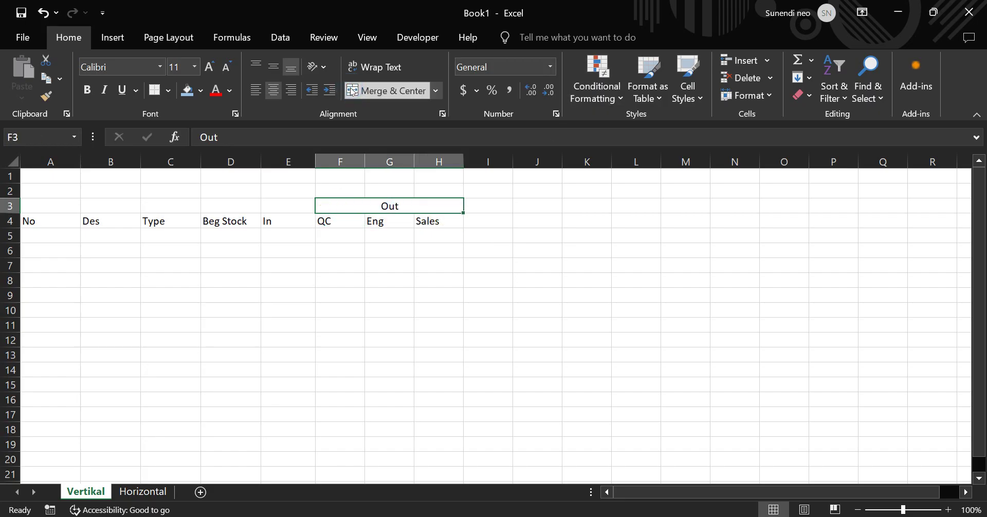
pyautogui.click(280, 218)
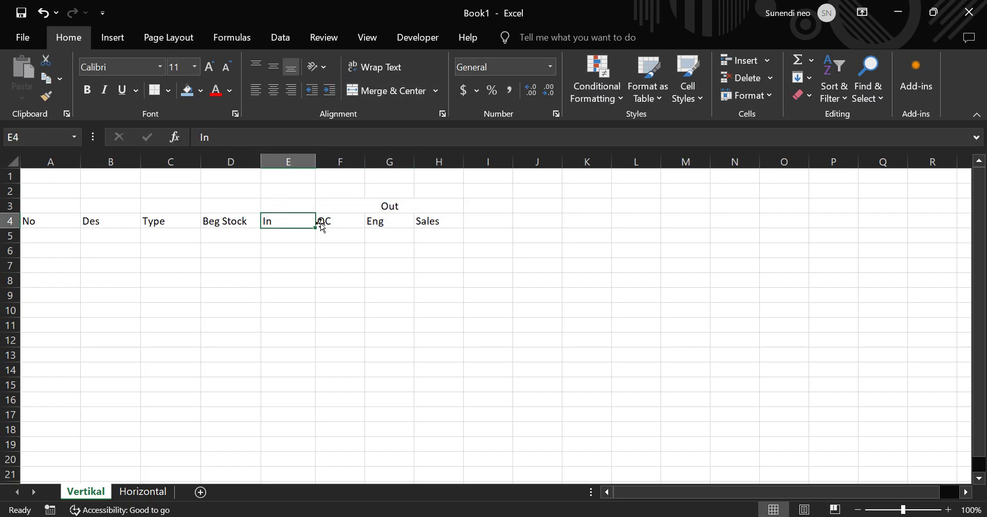
pyautogui.click(378, 208)
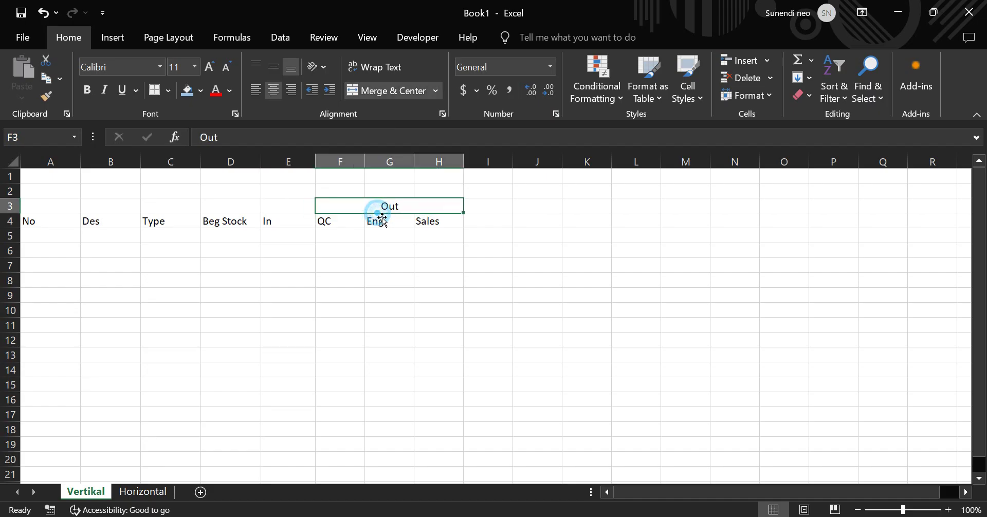
# Step: Enter the header Balance in I4, beside Sales
pyautogui.click(488, 223)
pyautogui.write('Balance')
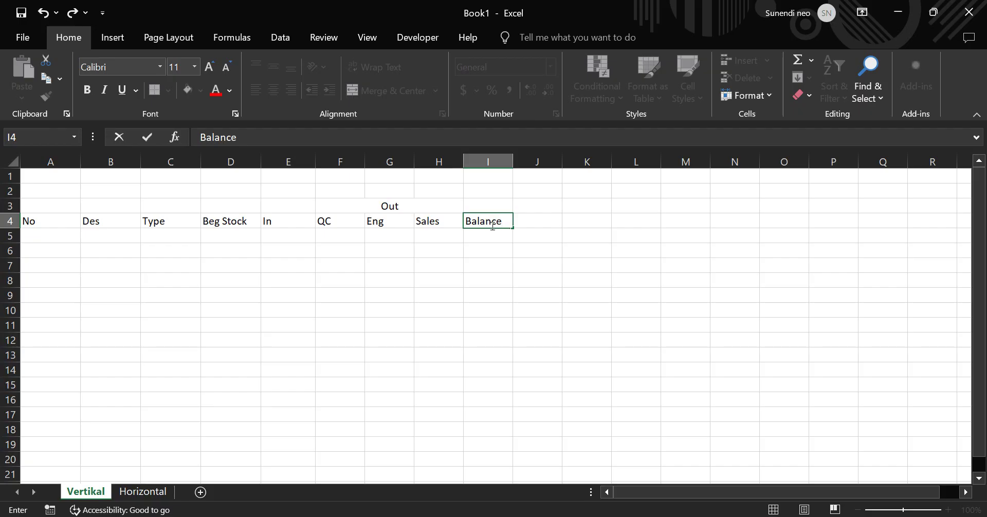
pyautogui.press('Return')
# Step: Enter the Balance formula =D5+E5-F5-G5-H5 in I5, adding In to Beg Stock and subtracting the three Out columns
pyautogui.write('=')
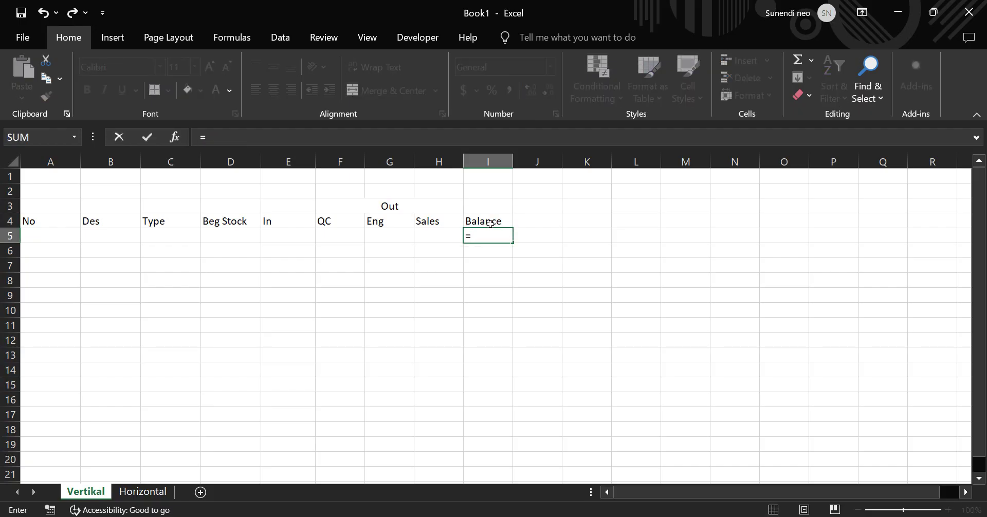
pyautogui.click(233, 239)
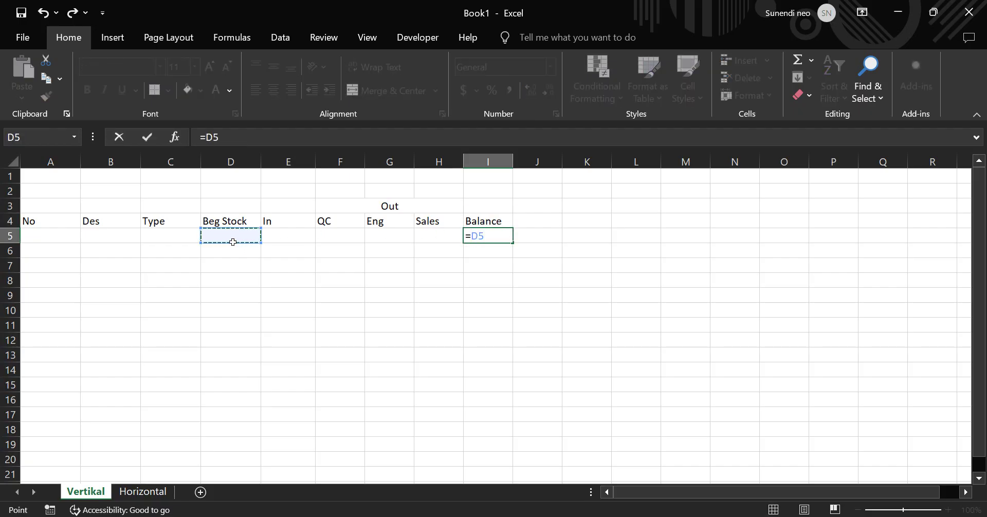
pyautogui.write('+')
pyautogui.click(274, 242)
pyautogui.write('-')
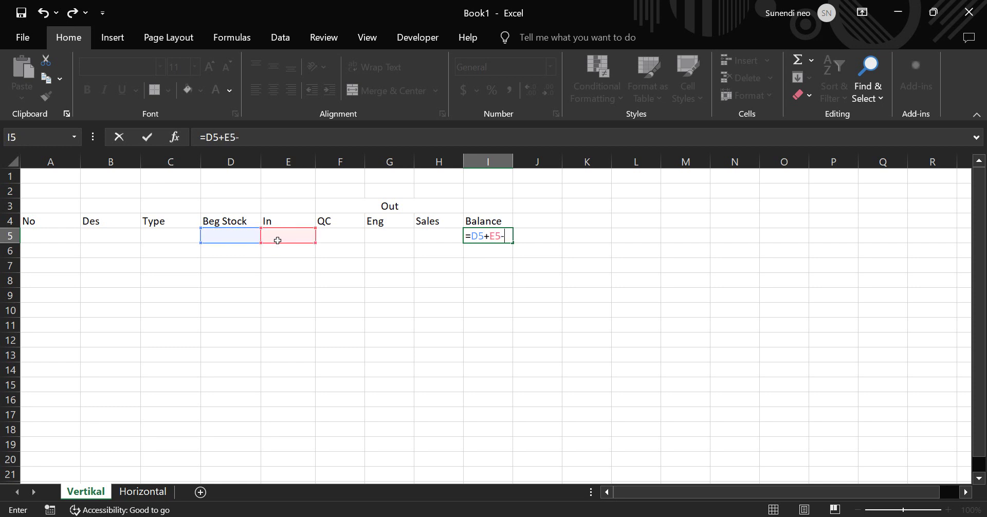
pyautogui.click(336, 239)
pyautogui.write('-')
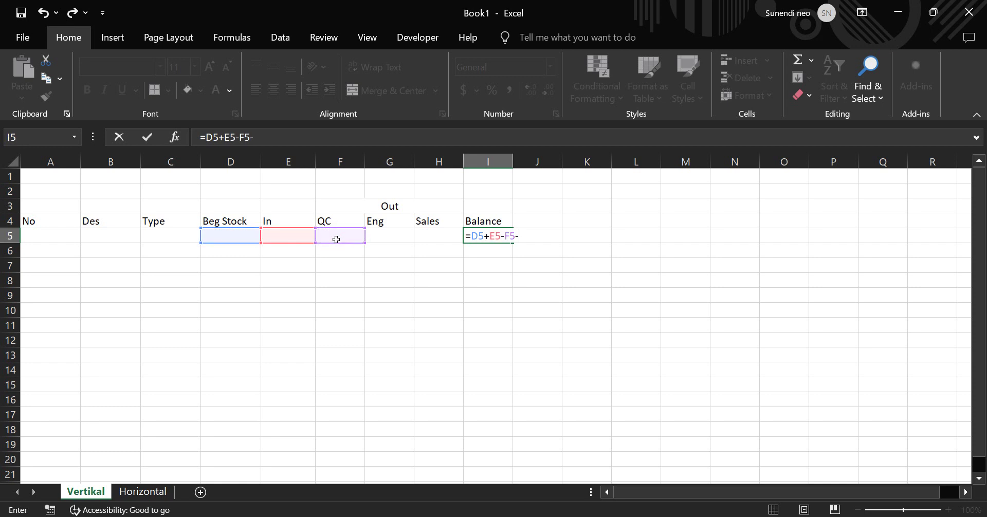
pyautogui.click(392, 242)
pyautogui.write('-')
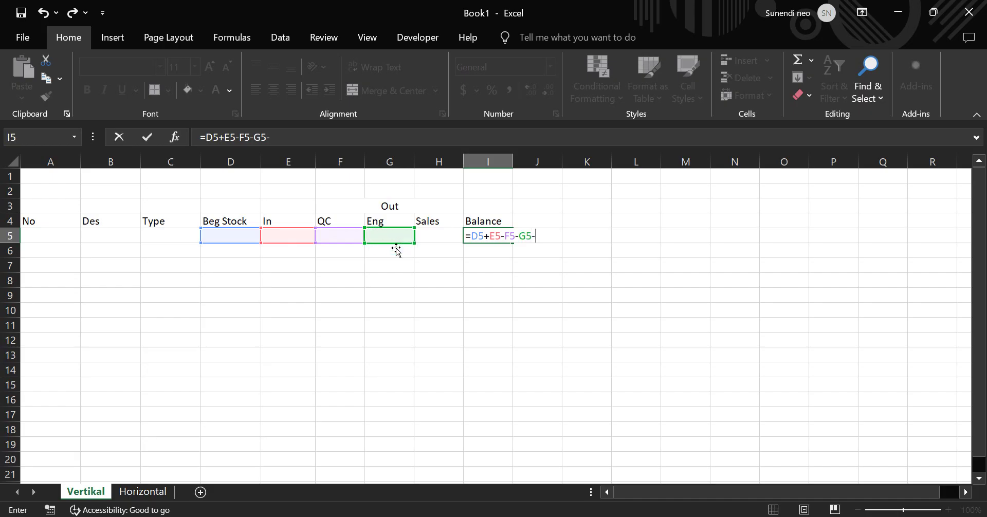
pyautogui.click(455, 241)
pyautogui.press('Return')
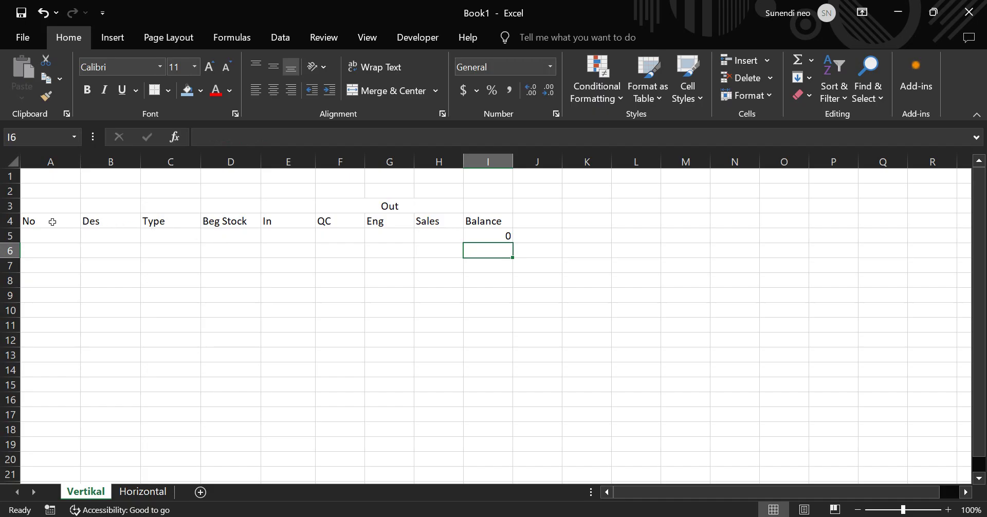
# Step: Center the headers in A4:I4 and fill them with light blue
pyautogui.moveTo(52, 222); pyautogui.dragTo(475, 224)
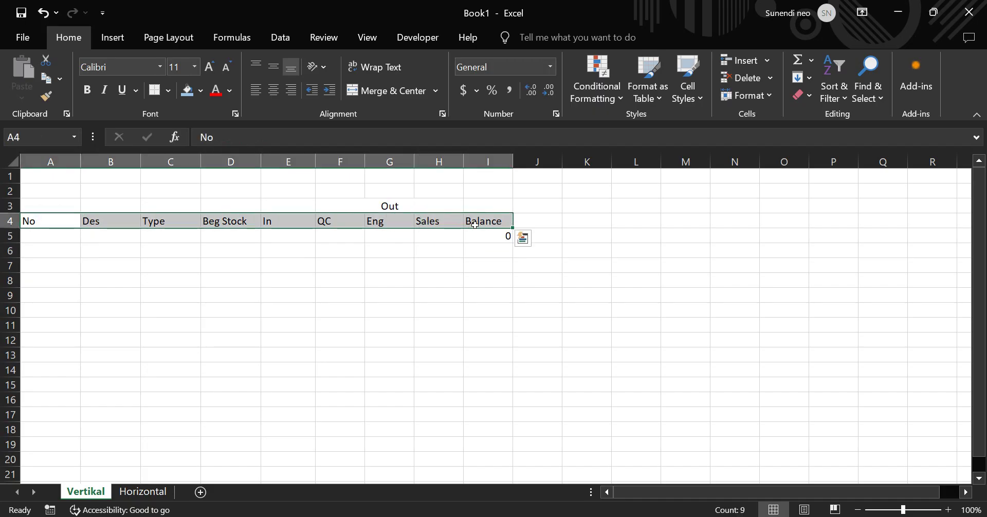
pyautogui.click(275, 93)
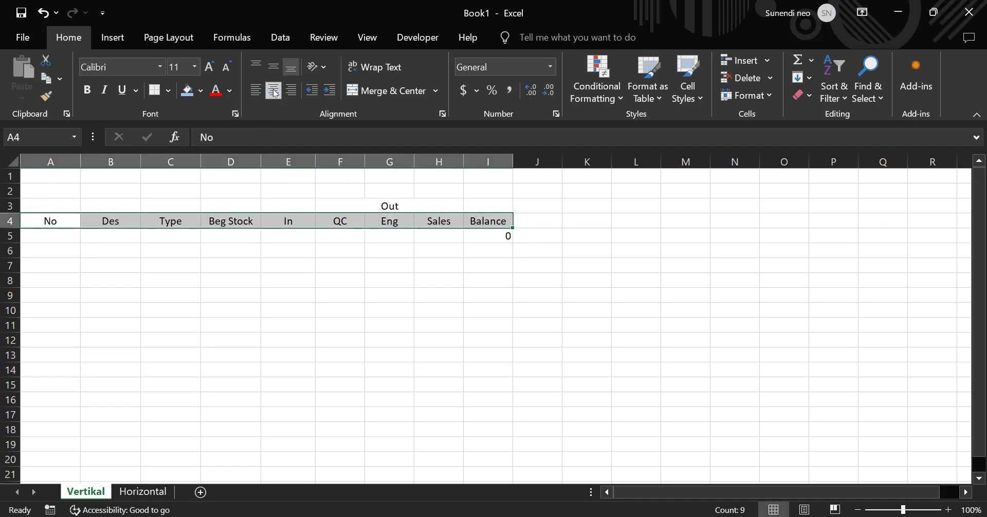
pyautogui.click(188, 92)
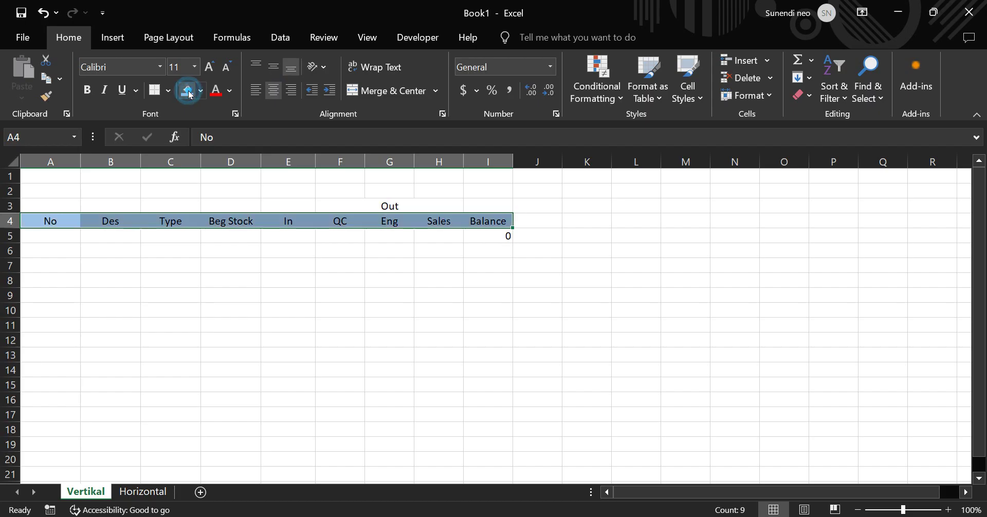
pyautogui.click(249, 329)
pyautogui.click(76, 250)
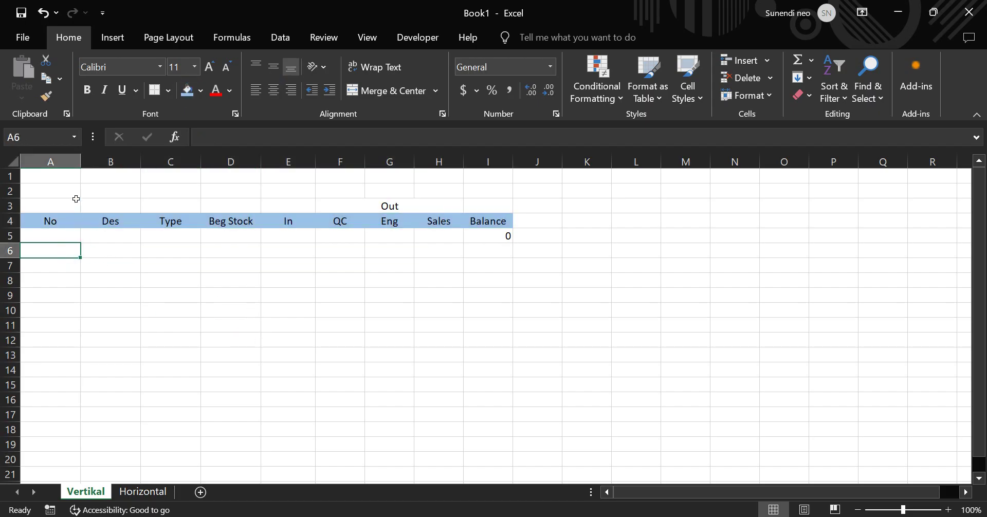
# Step: Narrow the No column and widen the Des column
pyautogui.moveTo(84, 172); pyautogui.dragTo(56, 174)
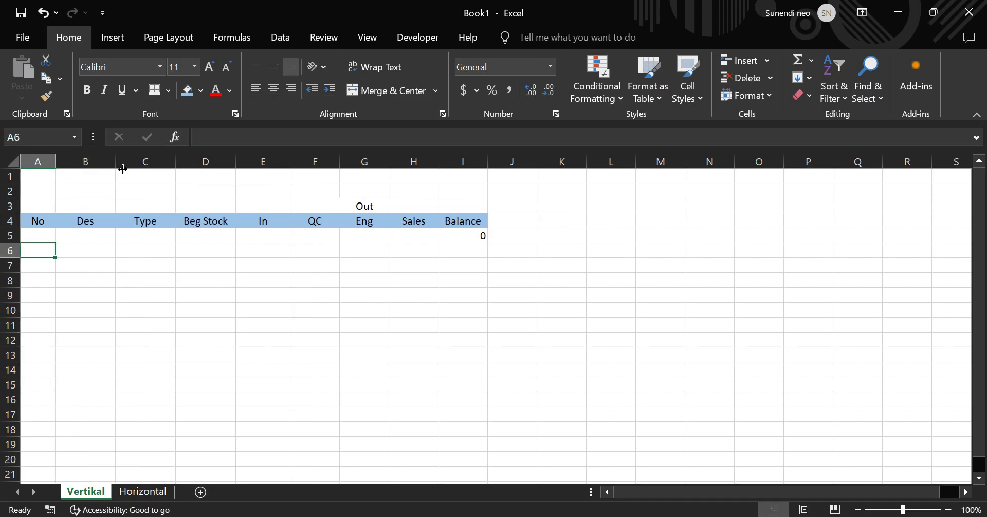
pyautogui.moveTo(115, 173); pyautogui.dragTo(158, 175)
pyautogui.click(320, 248)
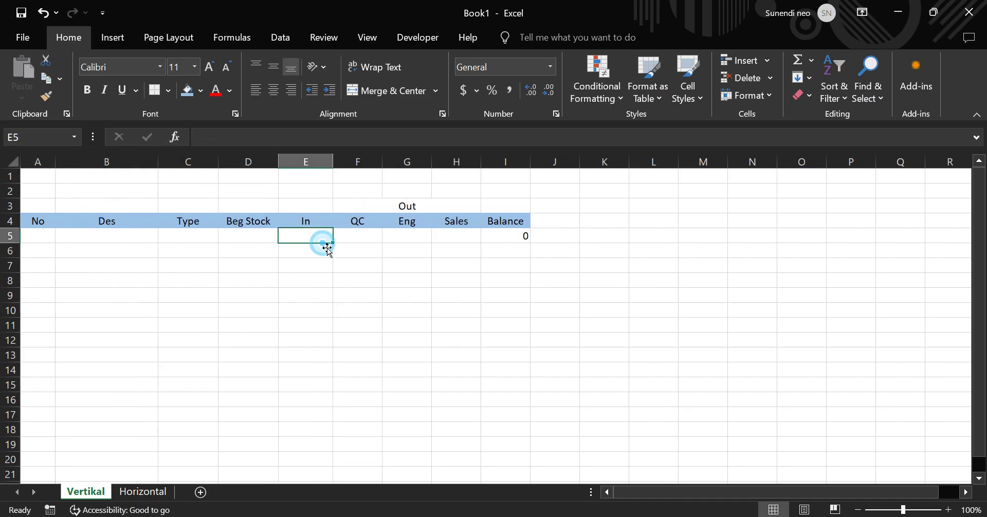
pyautogui.click(414, 250)
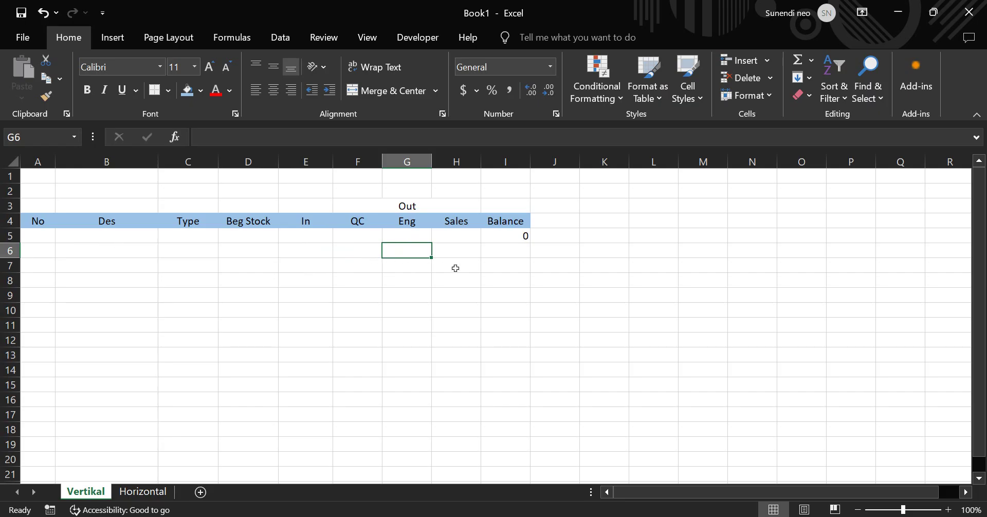
pyautogui.click(663, 234)
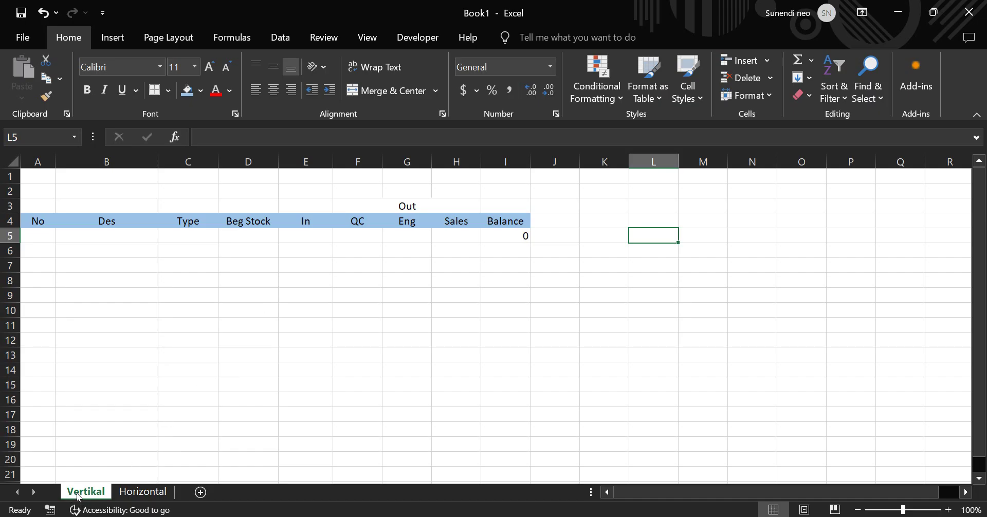
pyautogui.click(649, 219)
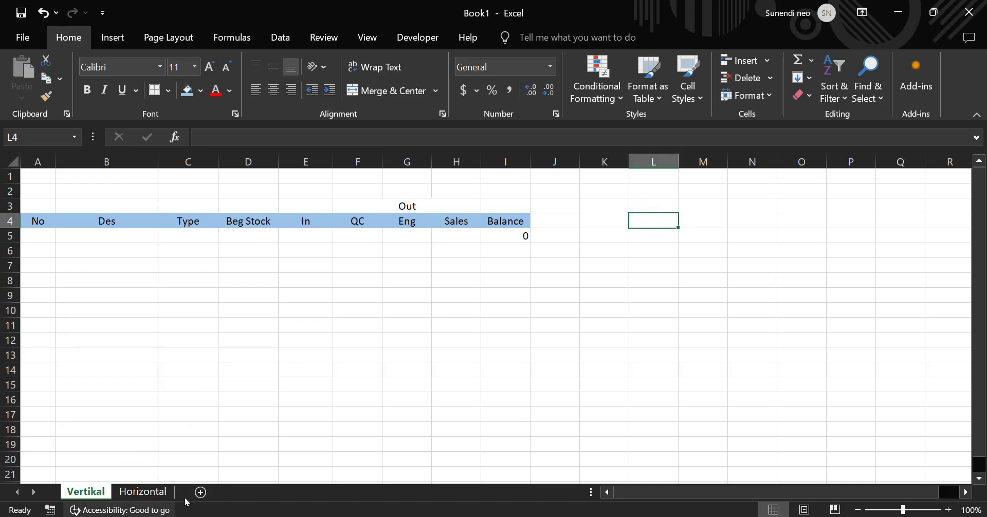
# Step: Add a new worksheet between Vertikal and Horizontal and name it Transaksi
pyautogui.click(200, 492)
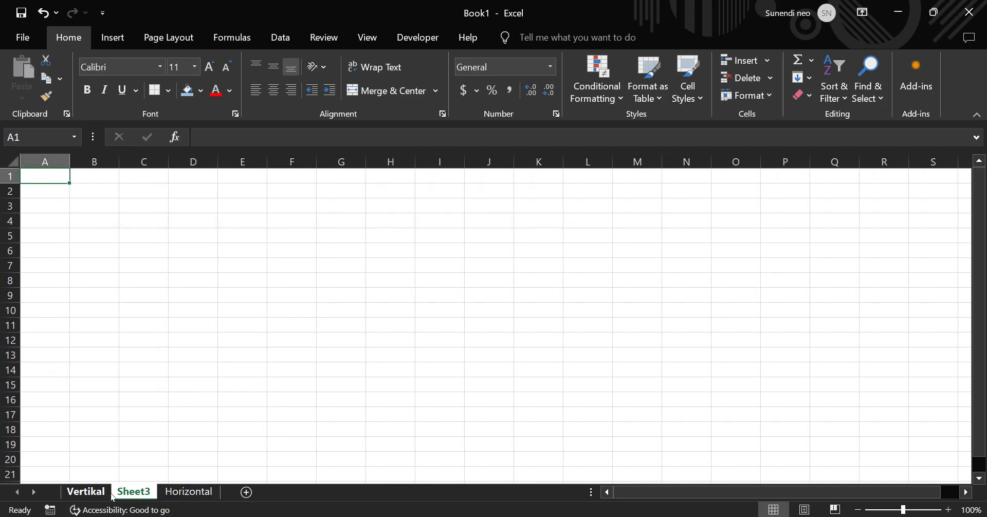
pyautogui.doubleClick(138, 493)
pyautogui.write('T')
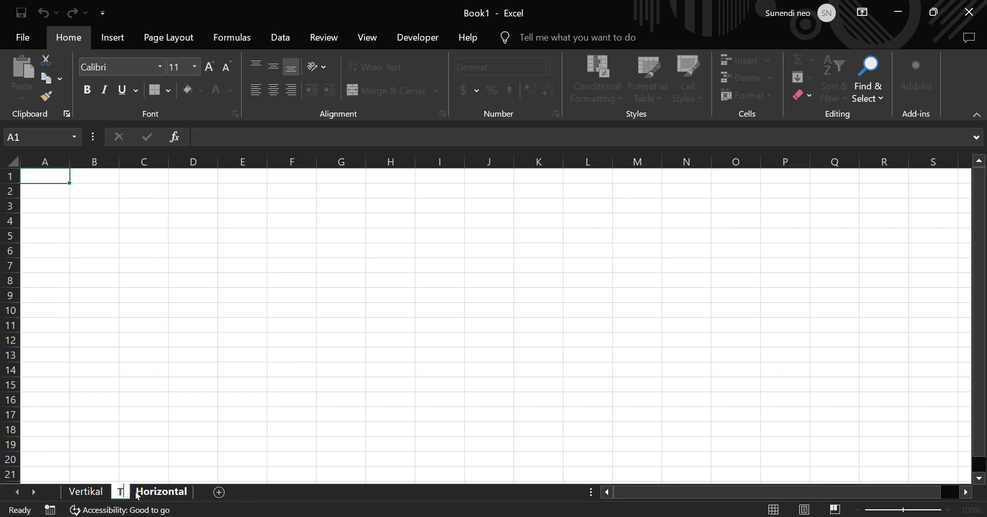
pyautogui.write('ransaksi')
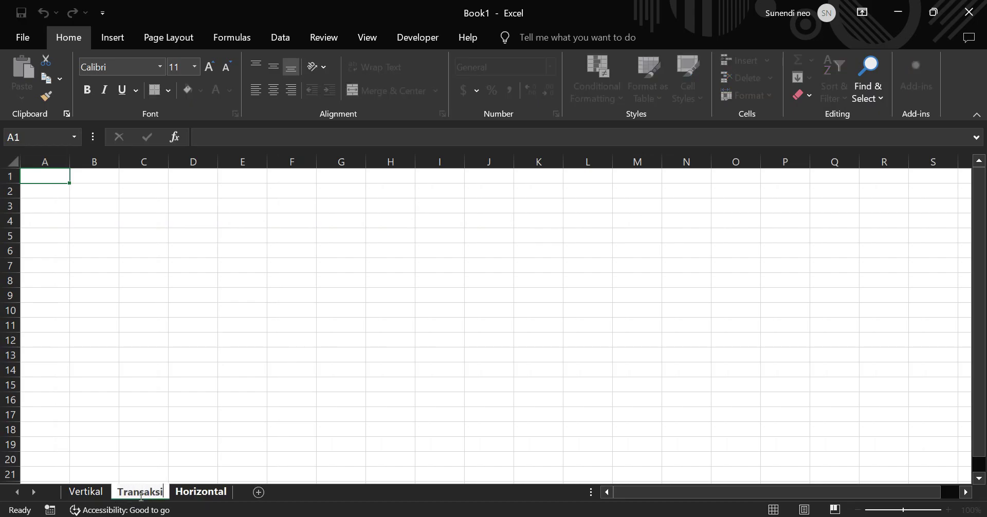
pyautogui.click(270, 398)
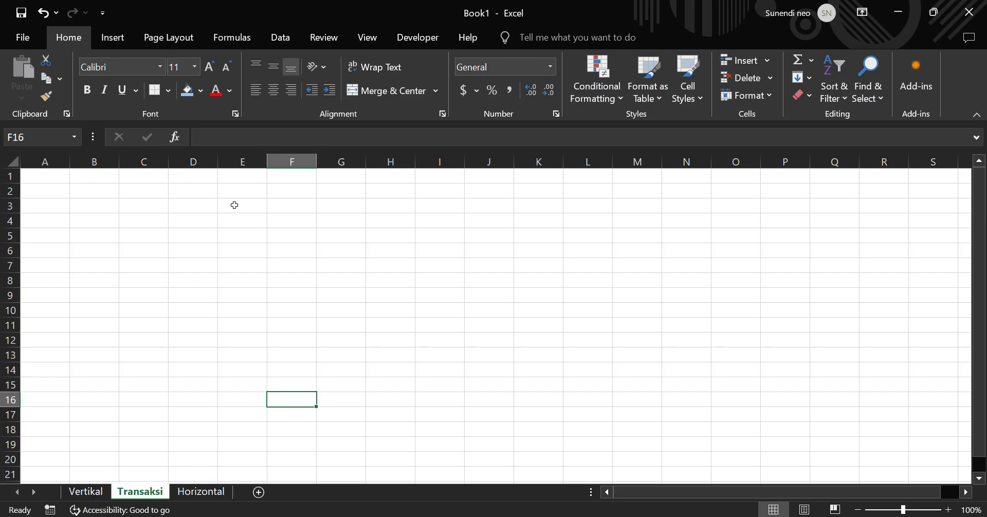
# Step: Enter the headers Tanggal, Produk, Jenis and Qty in A4:D4 of the Transaksi sheet
pyautogui.click(103, 227)
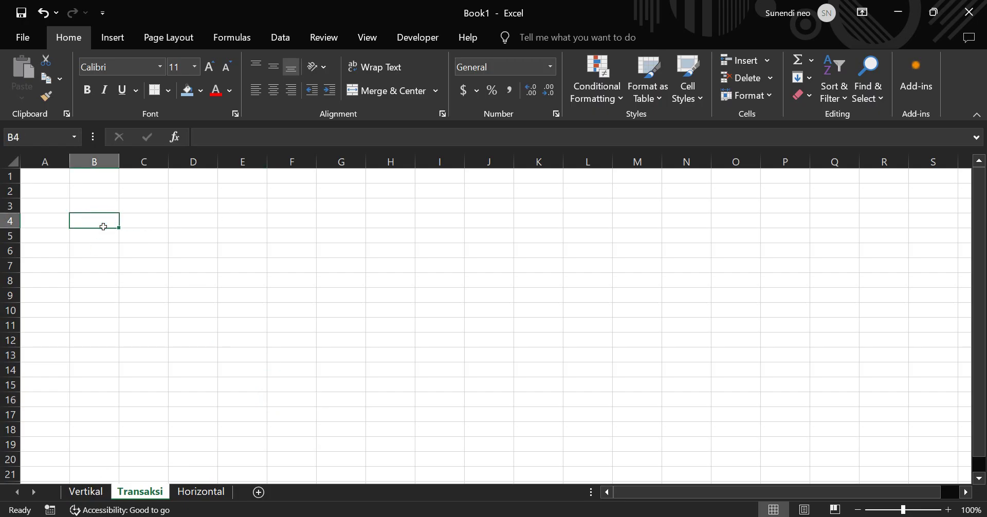
pyautogui.write('Pr')
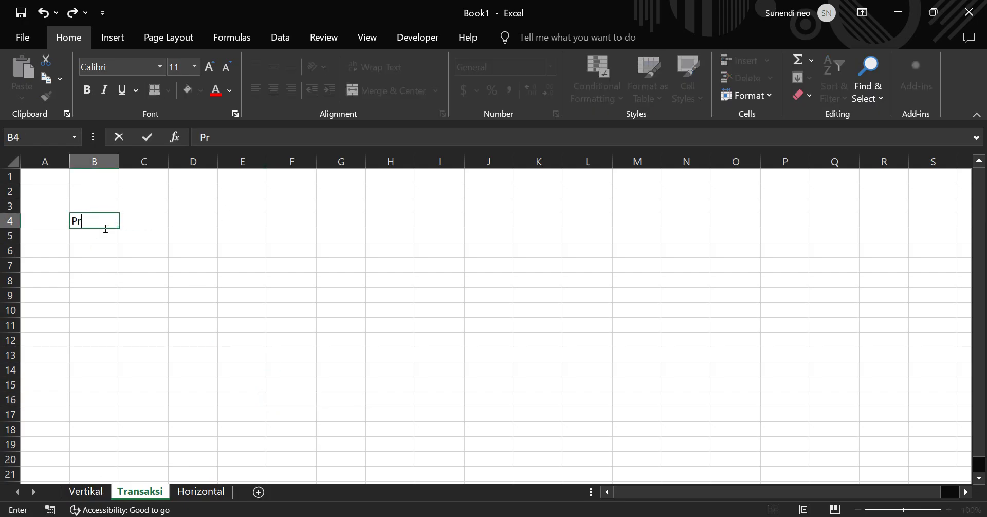
pyautogui.write('oduk')
pyautogui.click(49, 225)
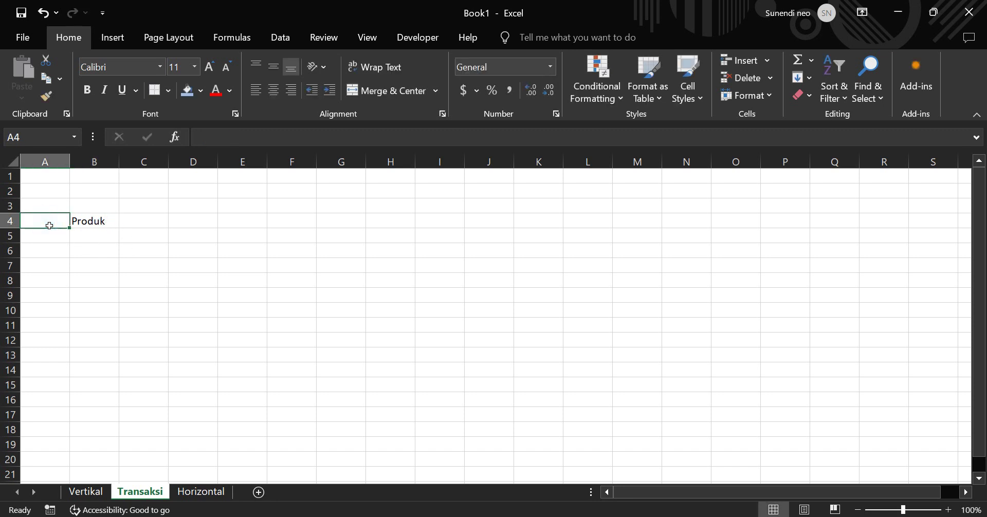
pyautogui.write('Tanggal')
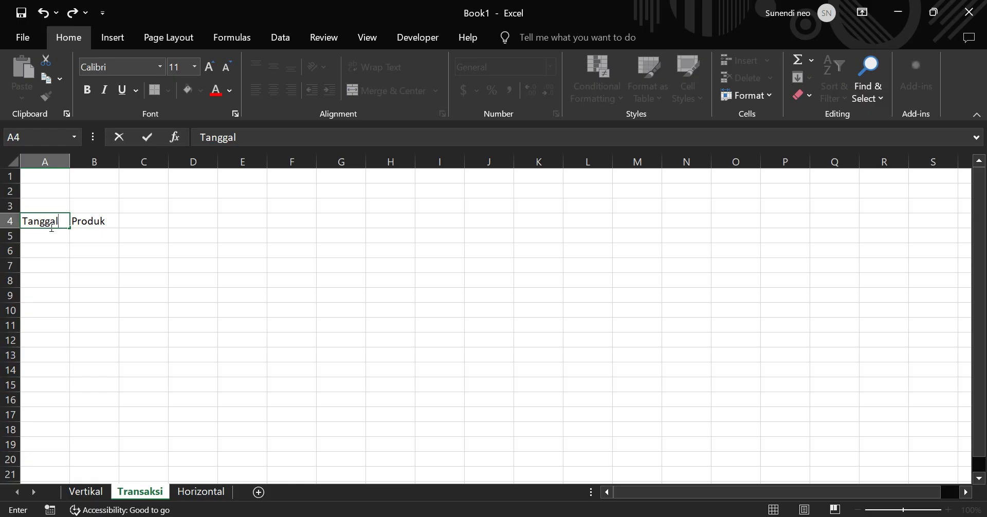
pyautogui.press('Tab')
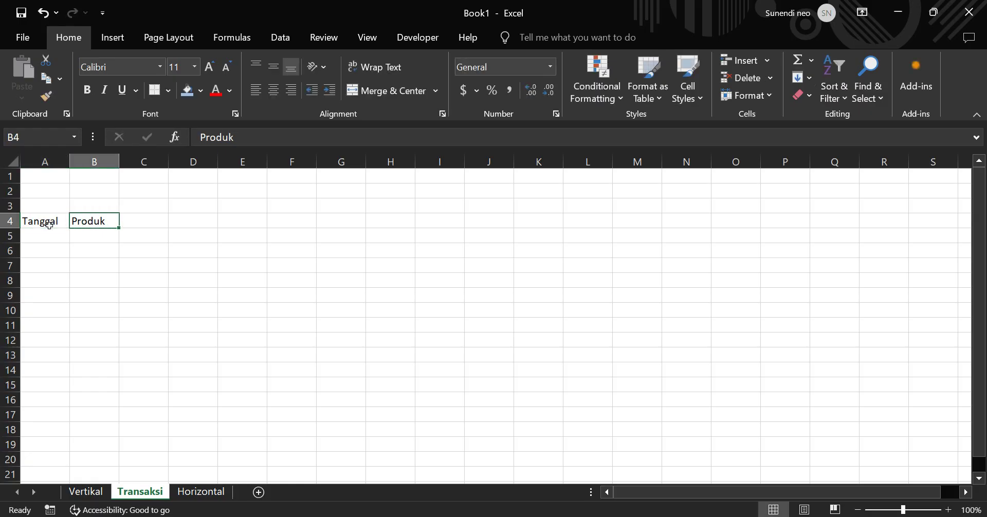
pyautogui.press('Tab')
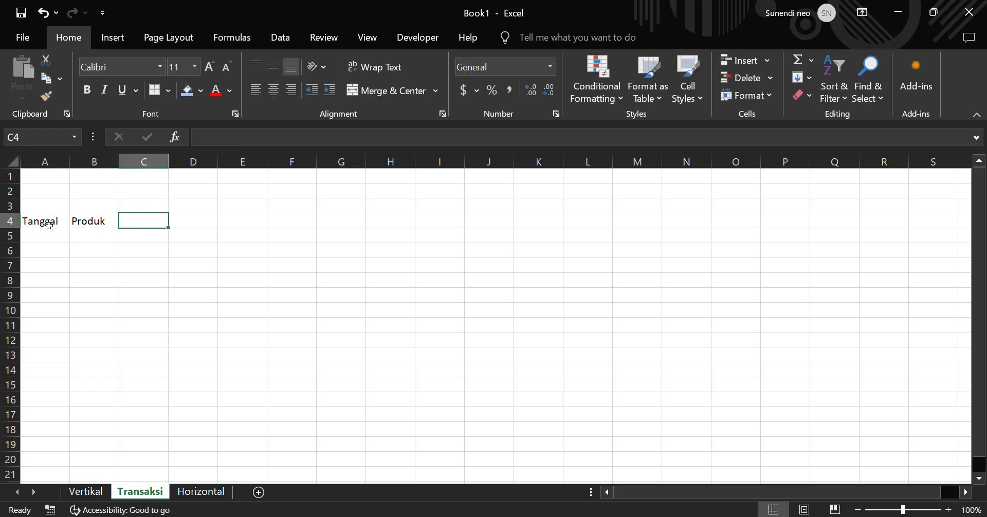
pyautogui.write('Jenis')
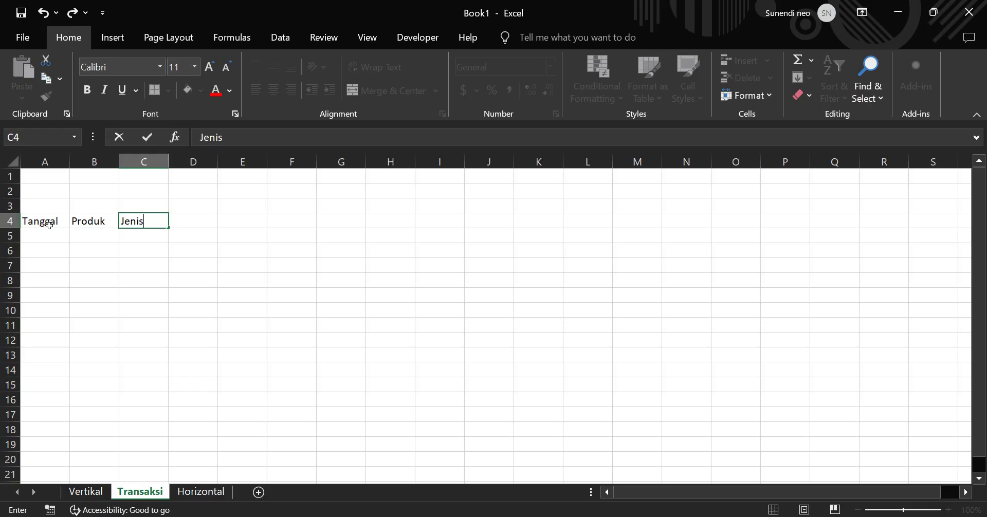
pyautogui.press('Tab')
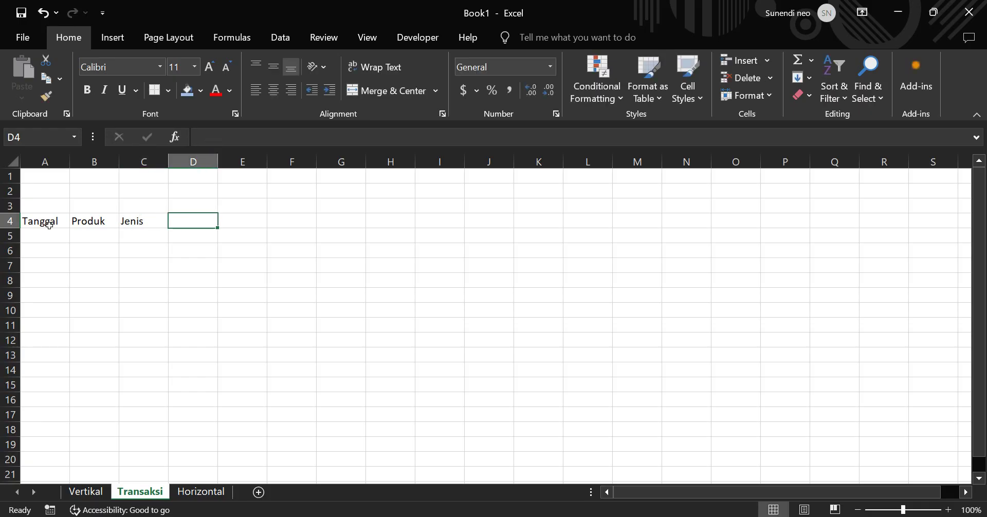
pyautogui.write('Qty')
pyautogui.press('Return')
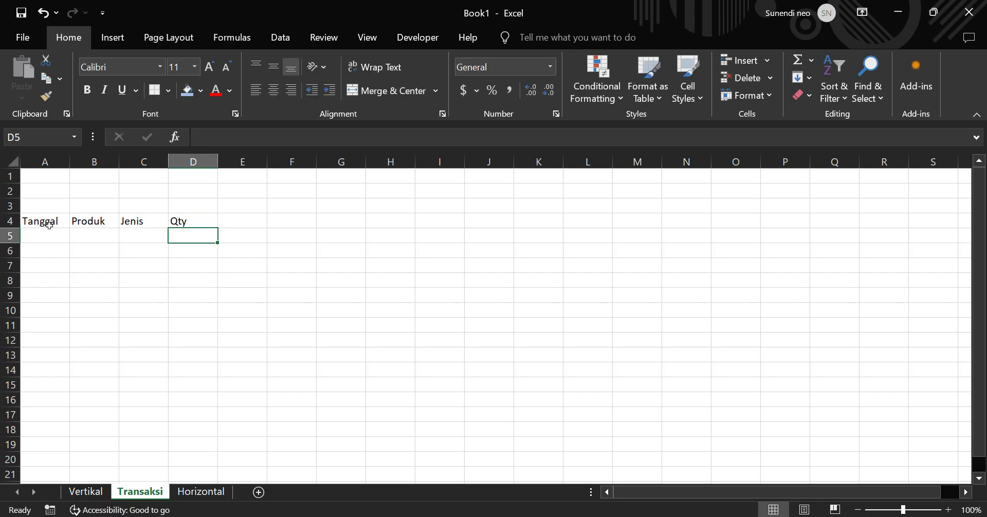
# Step: Enter the date 1/1/2024 and the product FG 14LG in A5:B5 of the Transaksi sheet
pyautogui.click(69, 249)
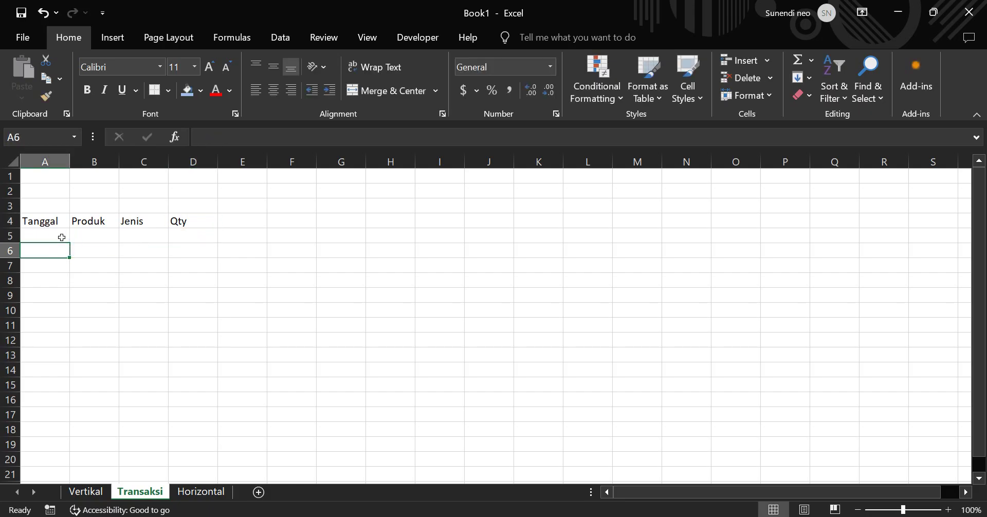
pyautogui.click(62, 238)
pyautogui.write('1/')
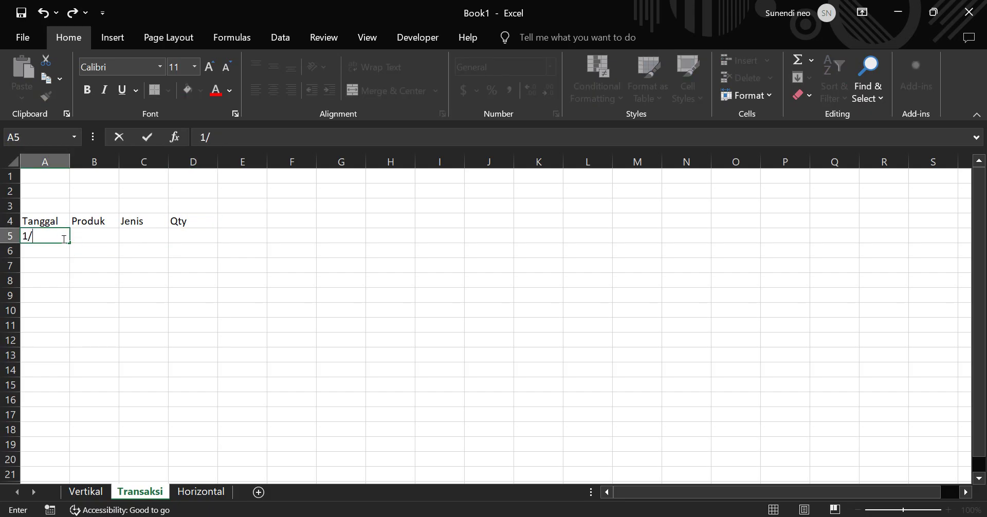
pyautogui.write('1/2024')
pyautogui.press('Return')
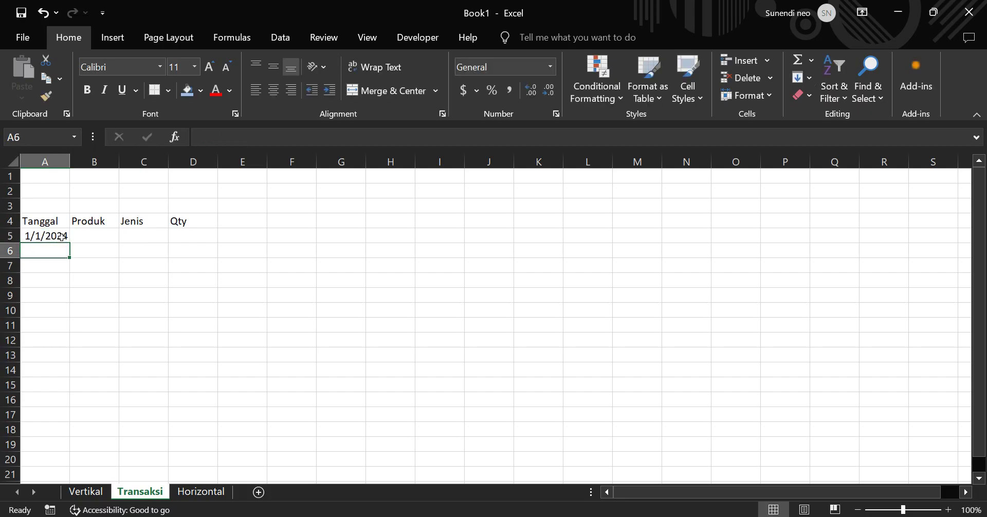
pyautogui.click(101, 237)
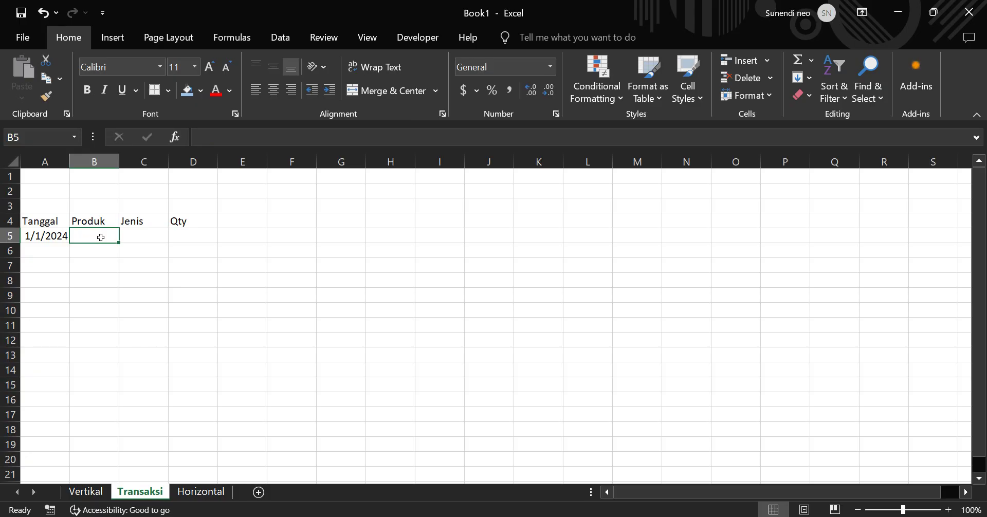
pyautogui.write('FG')
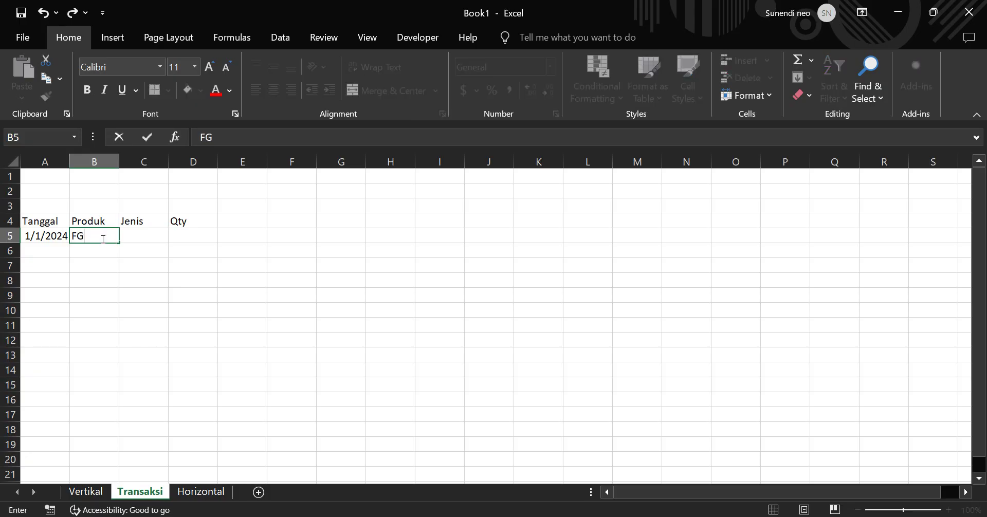
pyautogui.write(' 14LG')
pyautogui.press('Return')
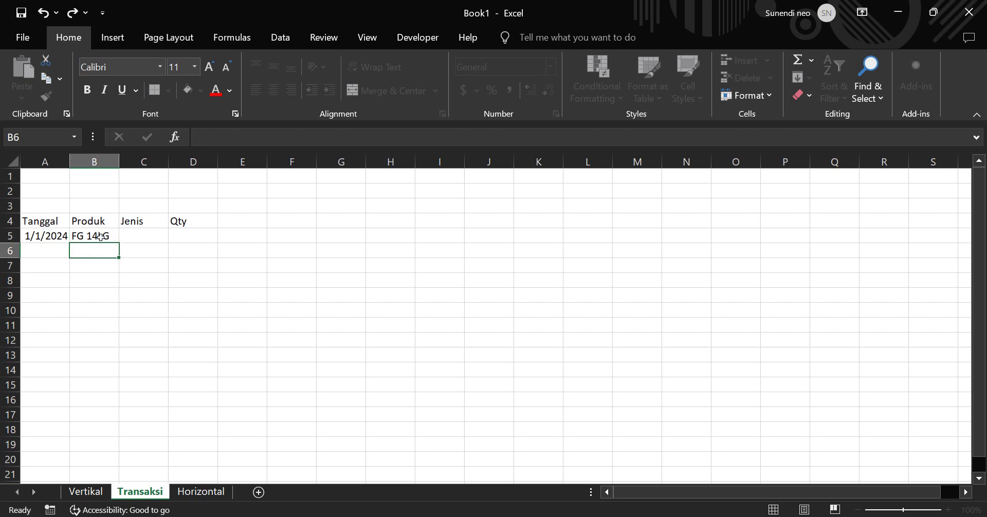
# Step: Change the Jenis header in C4 to Jenis Trans and autofit column C to it
pyautogui.click(154, 236)
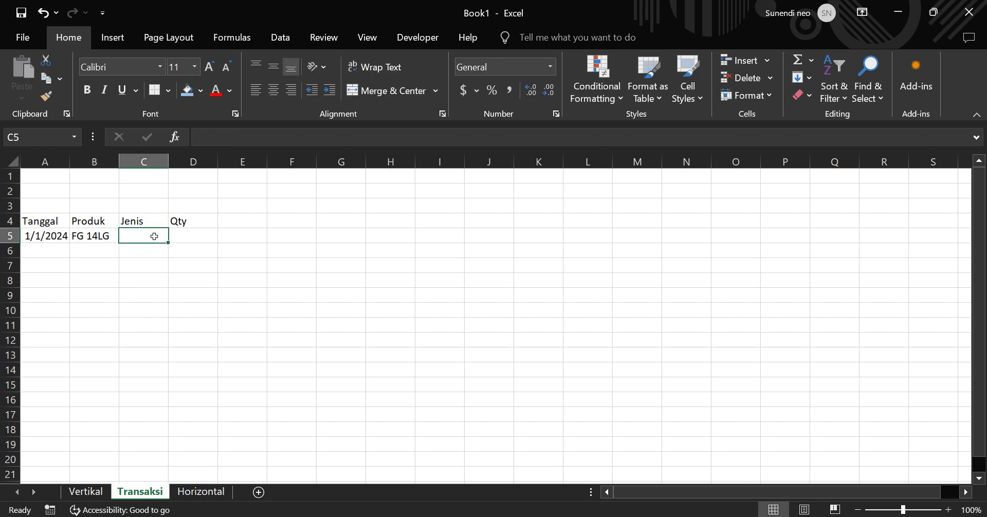
pyautogui.click(157, 221)
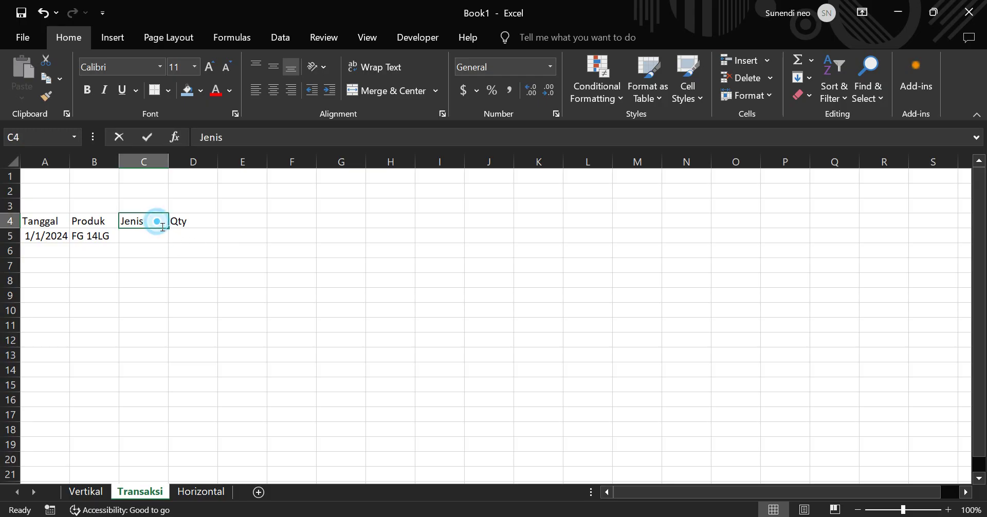
pyautogui.doubleClick(158, 221)
pyautogui.write('Trans')
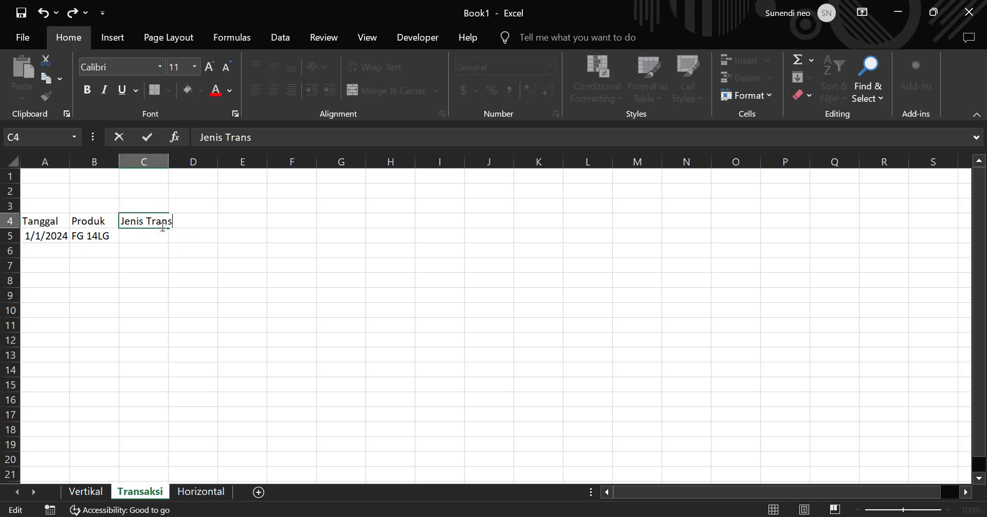
pyautogui.press('Return')
pyautogui.moveTo(168, 163); pyautogui.dragTo(168, 163)
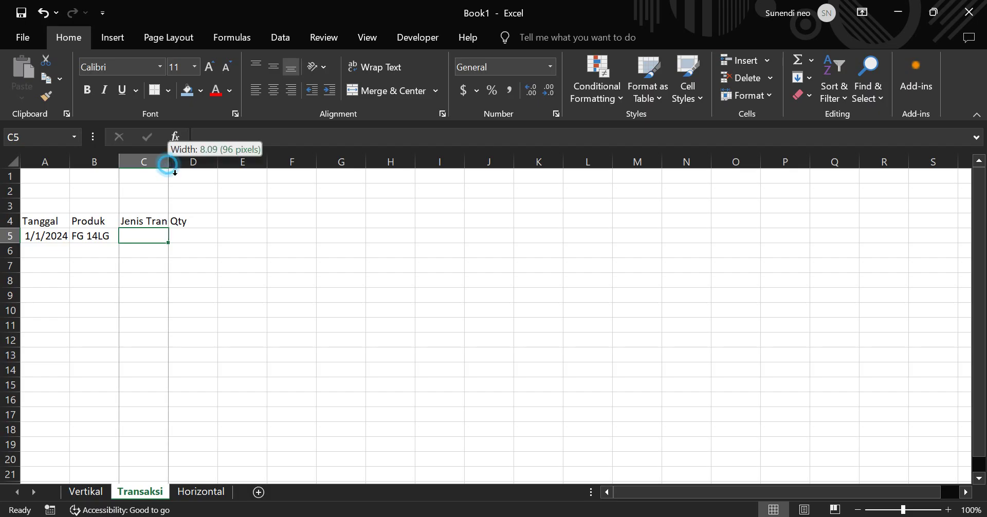
pyautogui.doubleClick(168, 164)
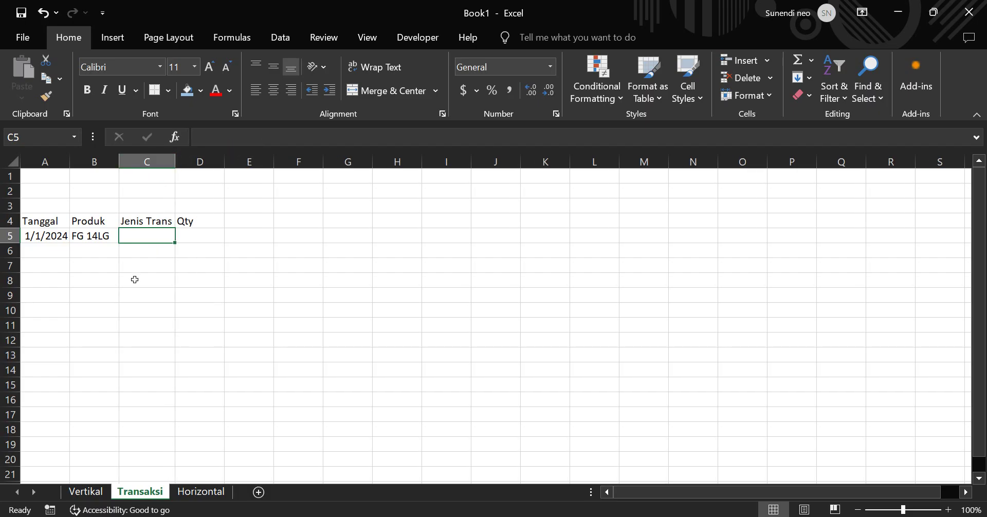
# Step: Complete the first transaction row with type Sales in C5 and quantity 100 in D5
pyautogui.write('Sales')
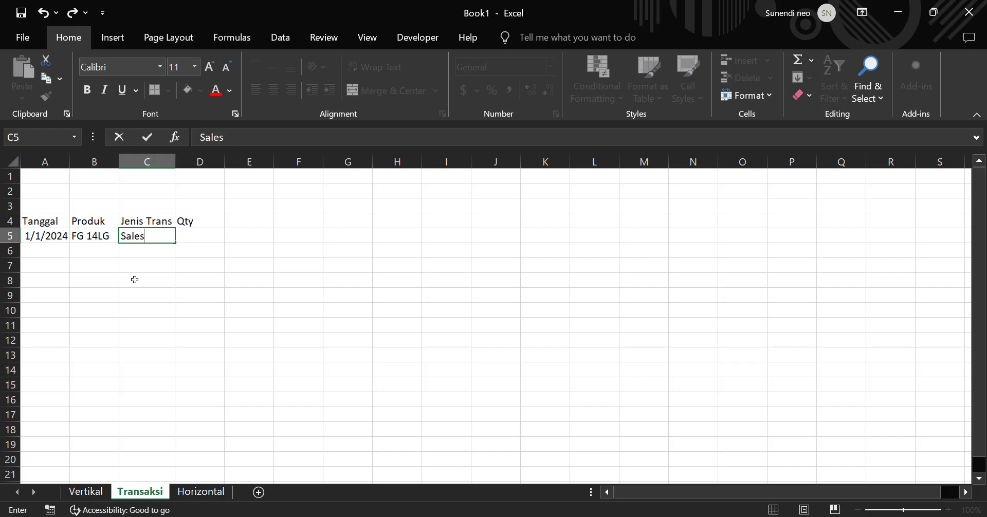
pyautogui.press('Tab')
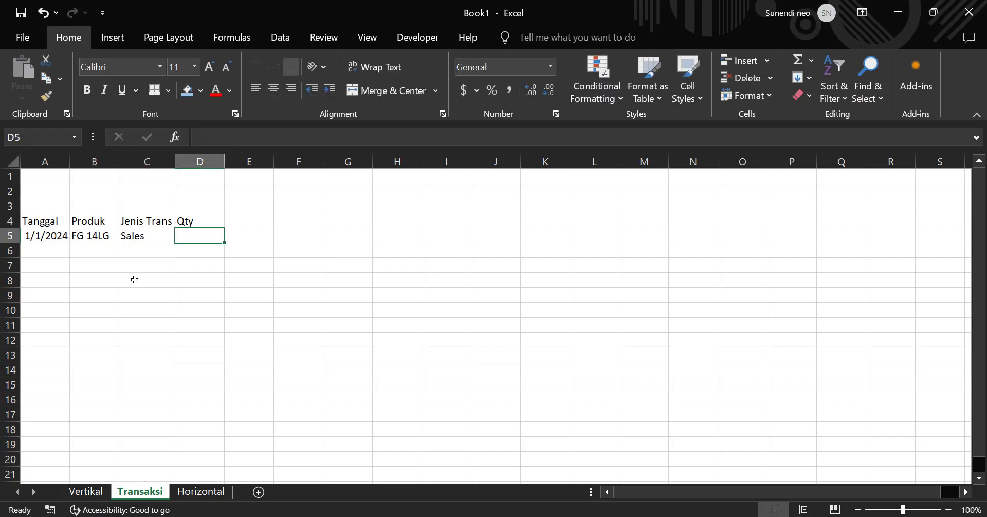
pyautogui.write('100')
pyautogui.press('Return')
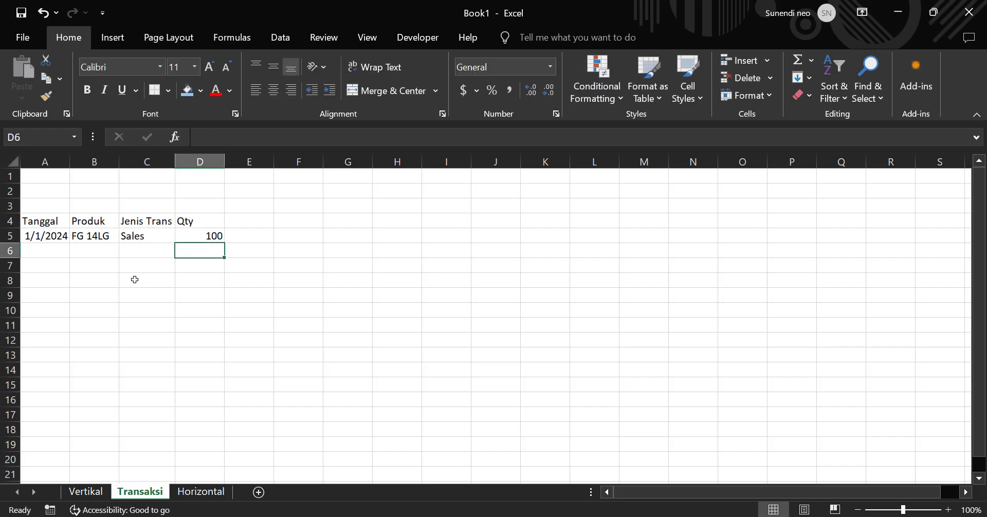
pyautogui.click(172, 308)
# Step: Enter FG 14LG as the Des value in B5 of the Vertikal sheet, spelled as in the Transaksi sheet
pyautogui.click(94, 493)
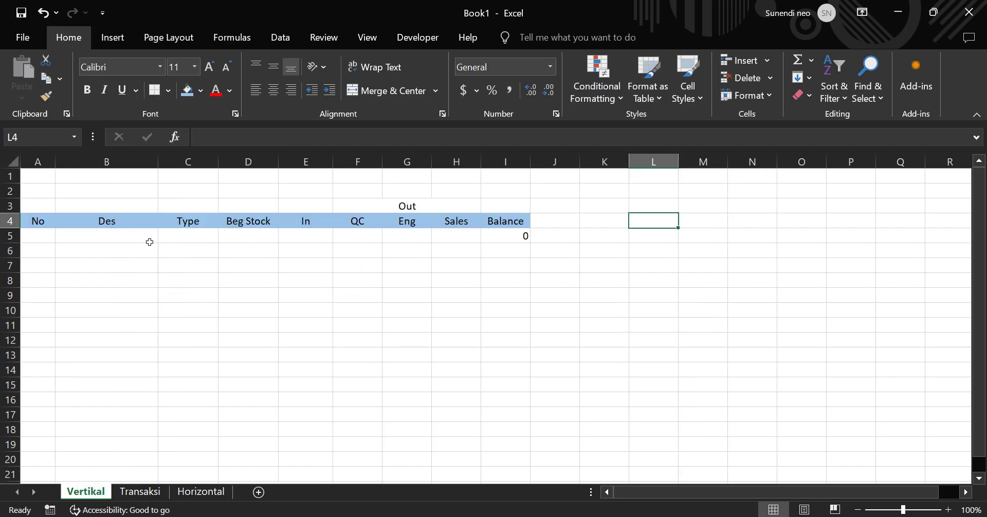
pyautogui.click(90, 239)
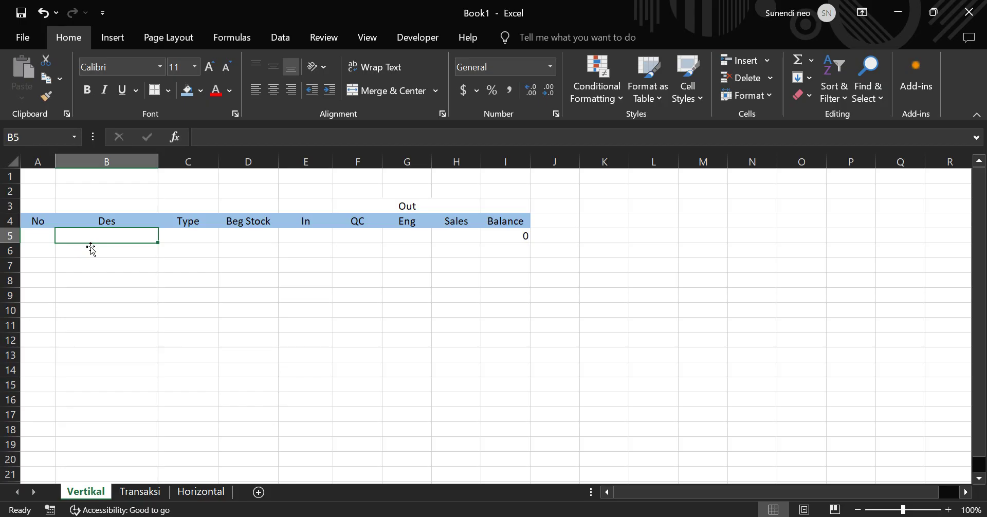
pyautogui.write('FG ')
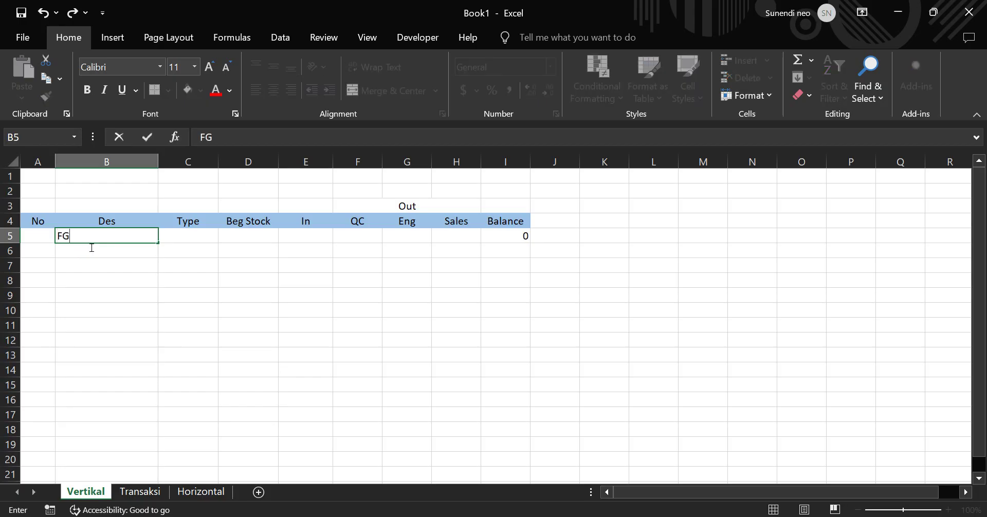
pyautogui.write('14 LG')
pyautogui.click(88, 238)
pyautogui.press('BackSpace')
pyautogui.click(131, 314)
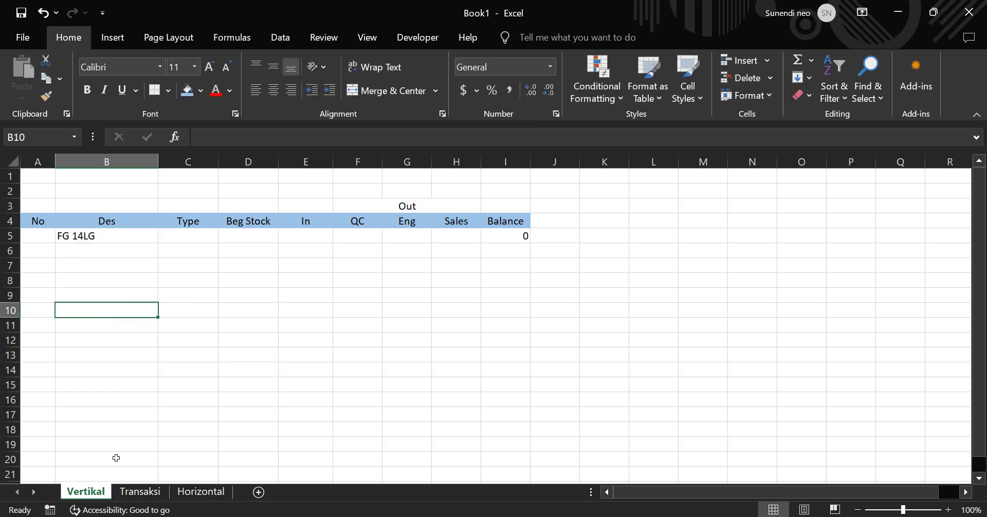
pyautogui.click(137, 492)
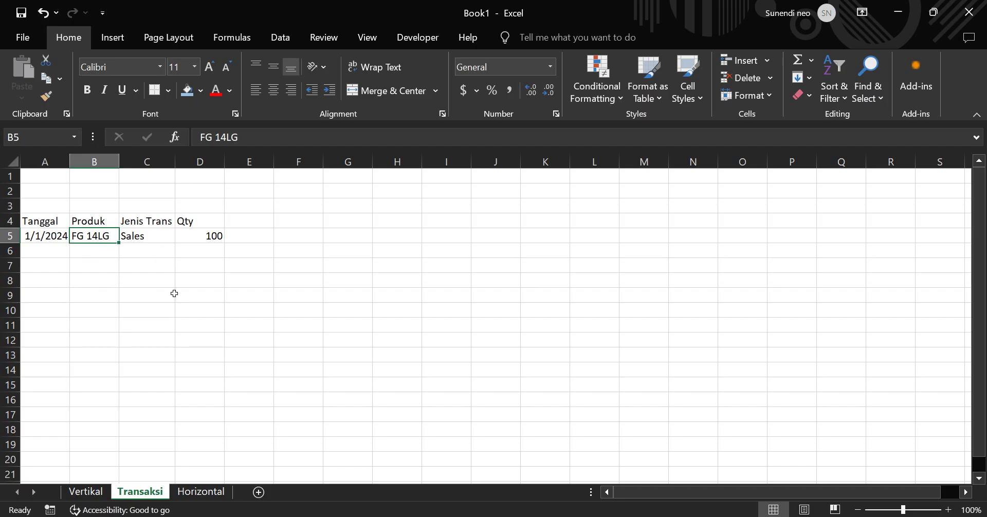
pyautogui.click(82, 492)
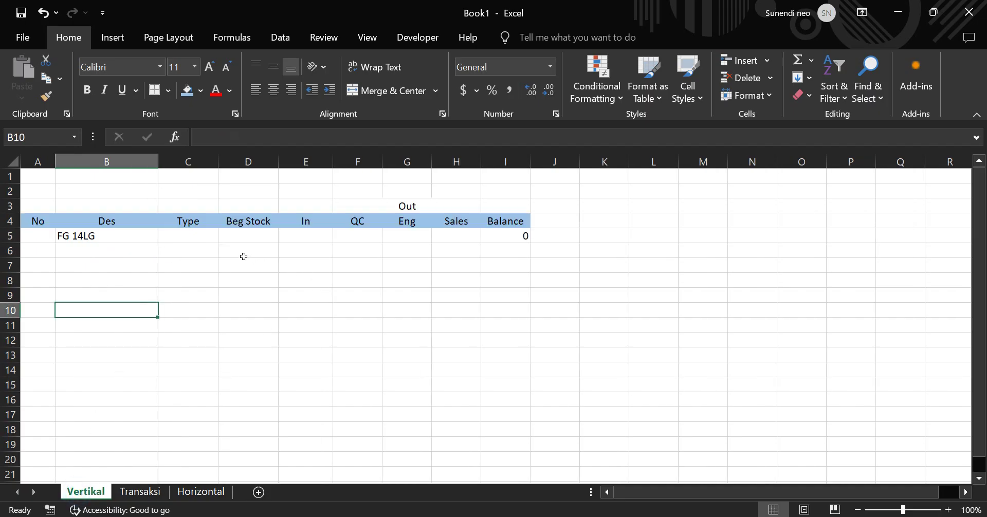
# Step: Set the Beg Stock of FG 14LG in D5 to 100 and check the Balance formula in I5
pyautogui.click(200, 245)
pyautogui.click(213, 239)
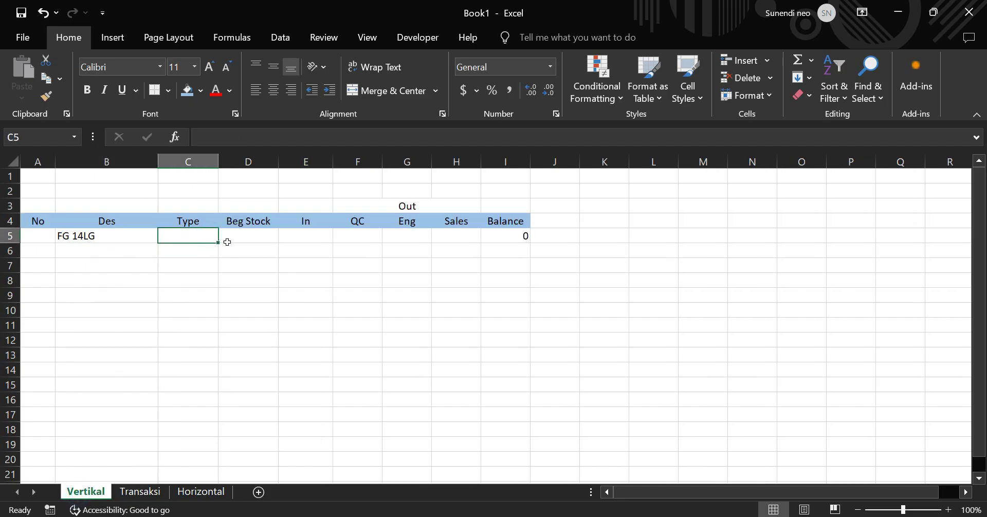
pyautogui.click(253, 240)
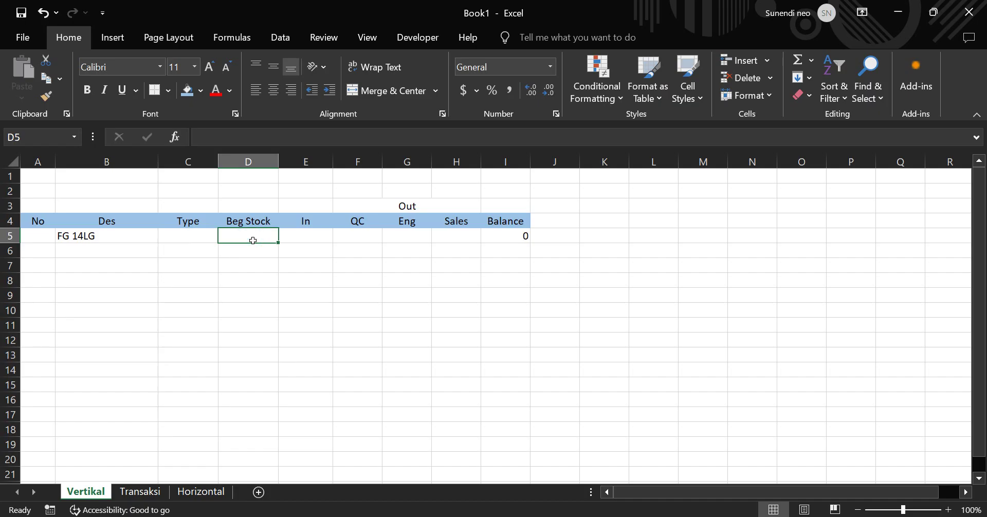
pyautogui.write('100')
pyautogui.press('Return')
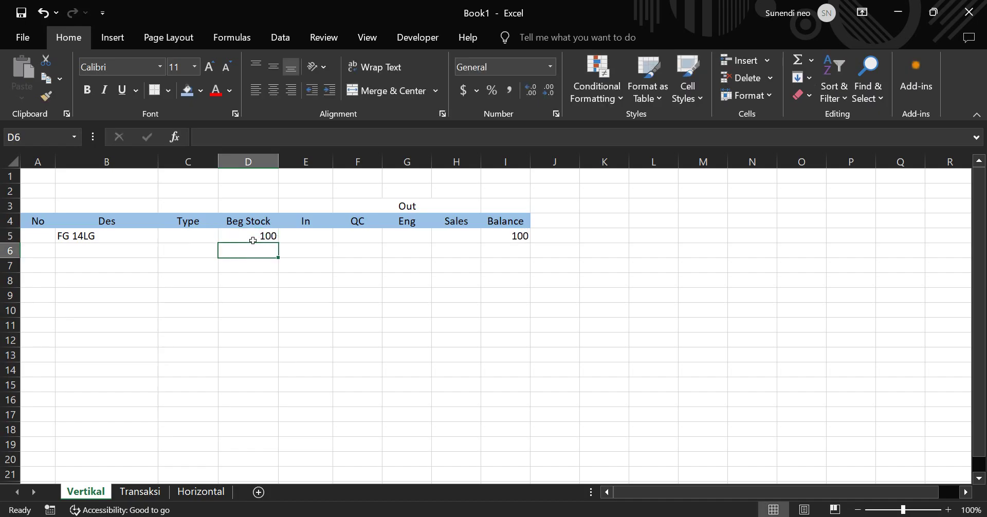
pyautogui.click(513, 236)
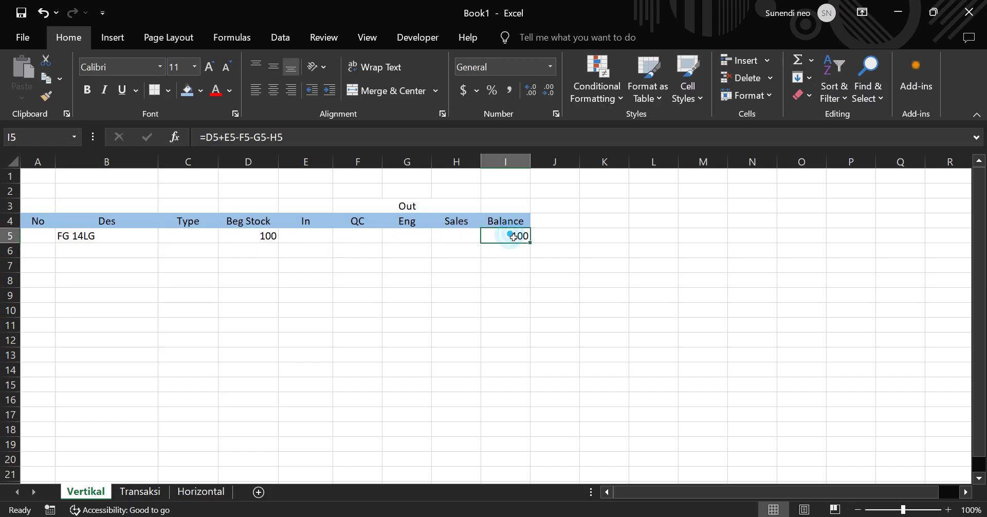
pyautogui.click(307, 241)
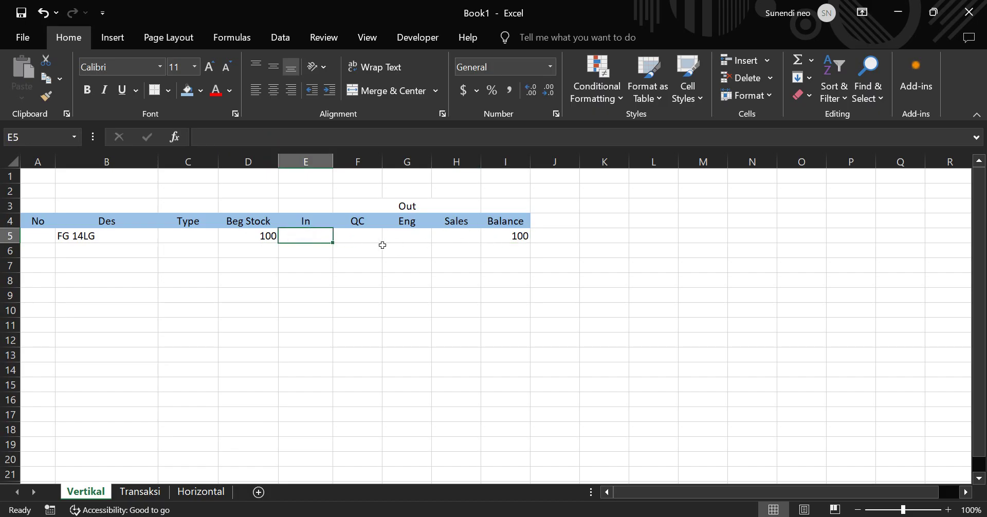
pyautogui.click(453, 245)
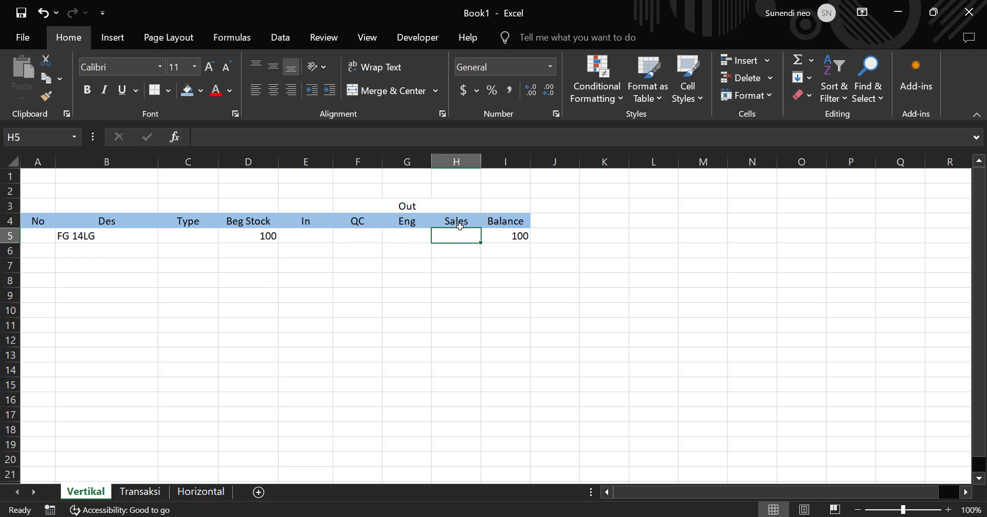
pyautogui.click(461, 227)
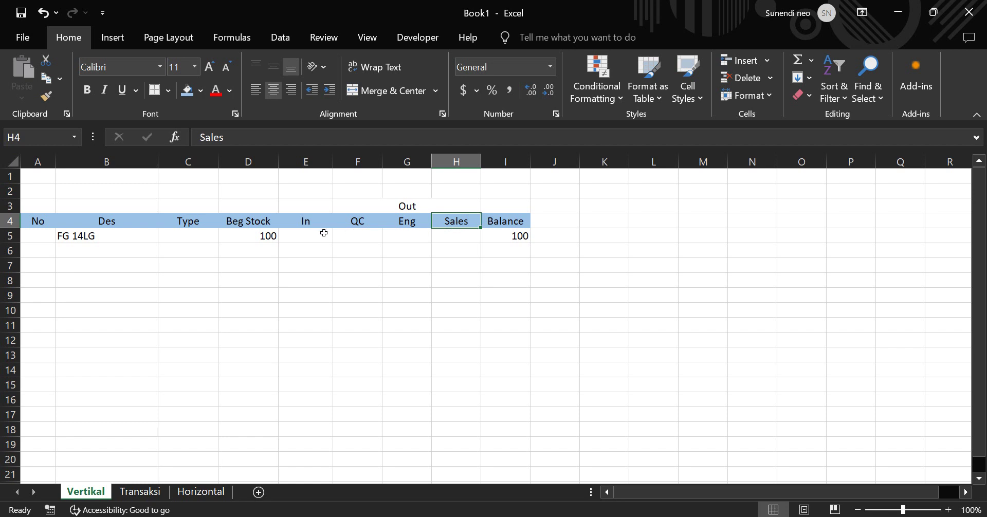
pyautogui.moveTo(308, 225); pyautogui.dragTo(457, 227)
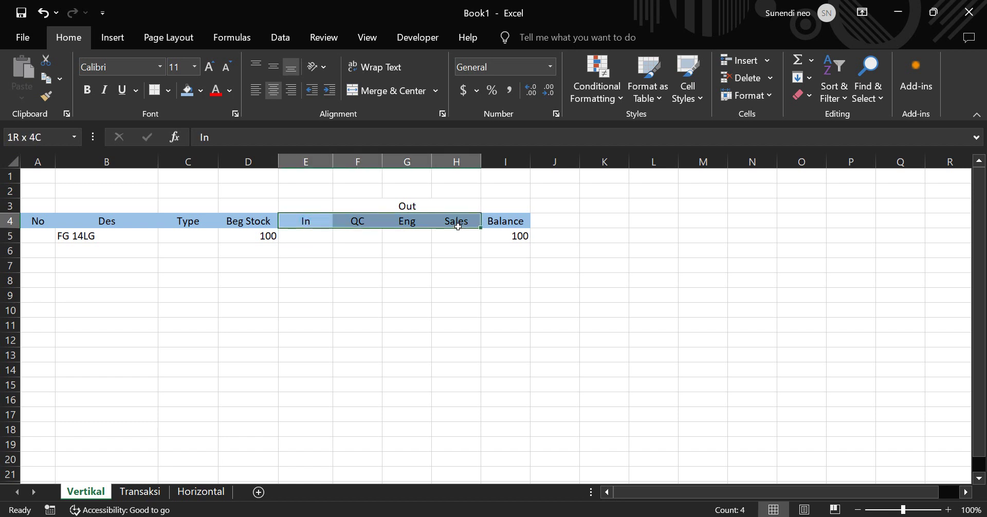
# Step: Start a SUMIFS formula in H5 under Sales, with Transaksi!D5:D1500 as the sum range
pyautogui.click(459, 236)
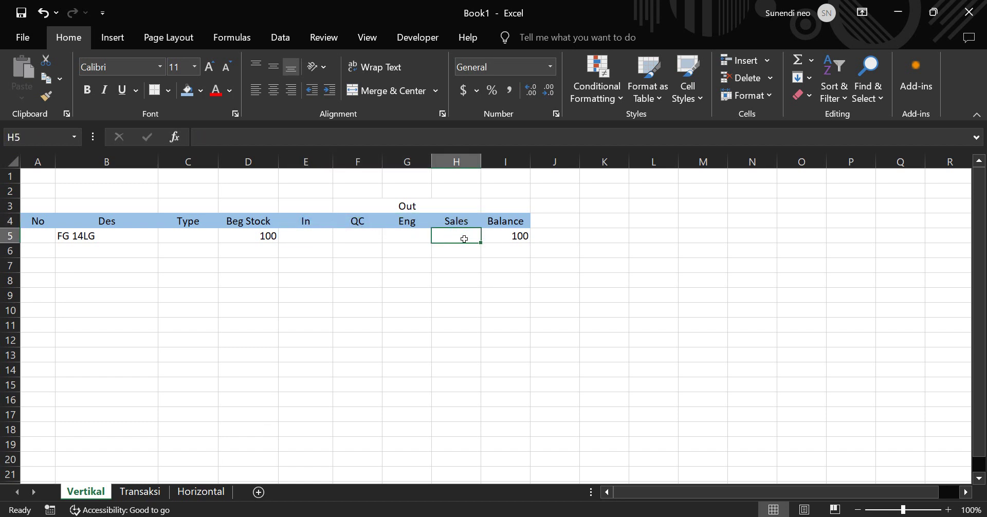
pyautogui.write('=sum')
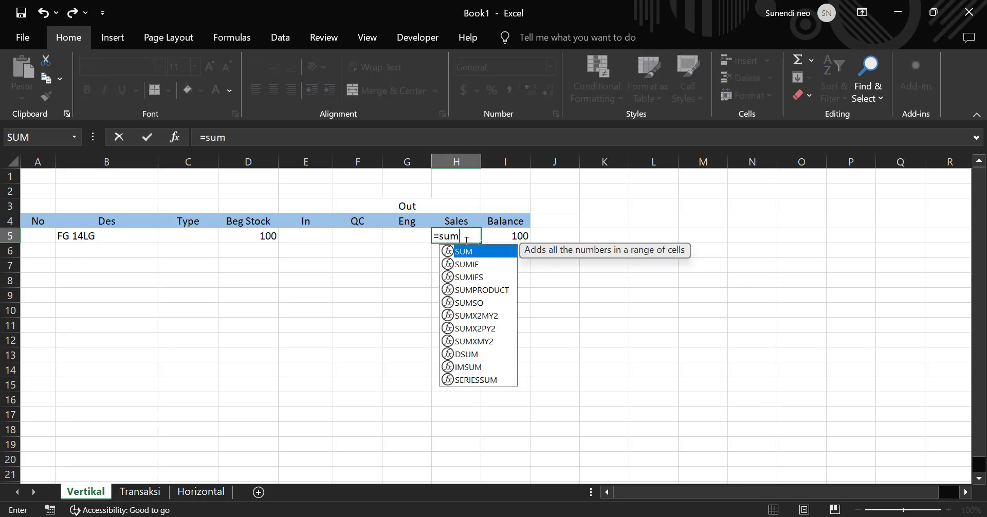
pyautogui.write('s')
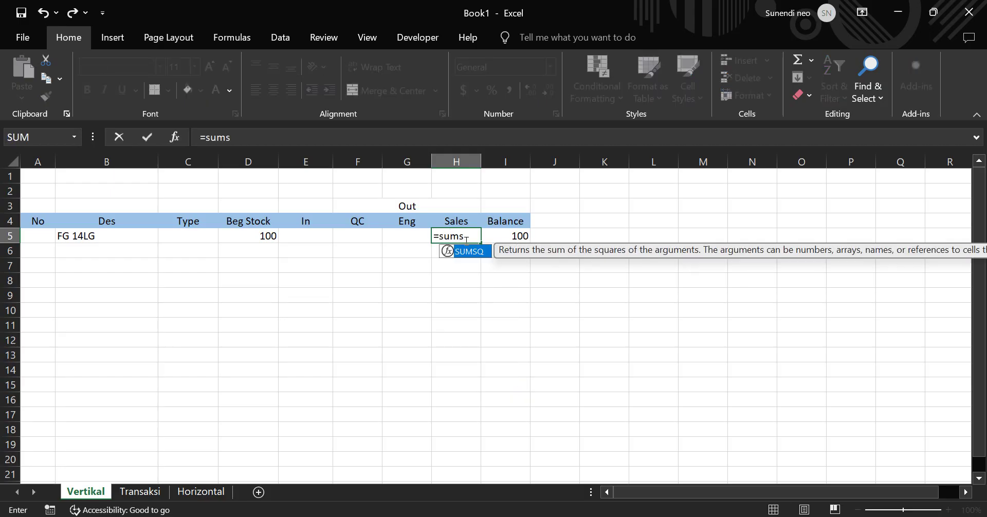
pyautogui.press('BackSpace')
pyautogui.write('if')
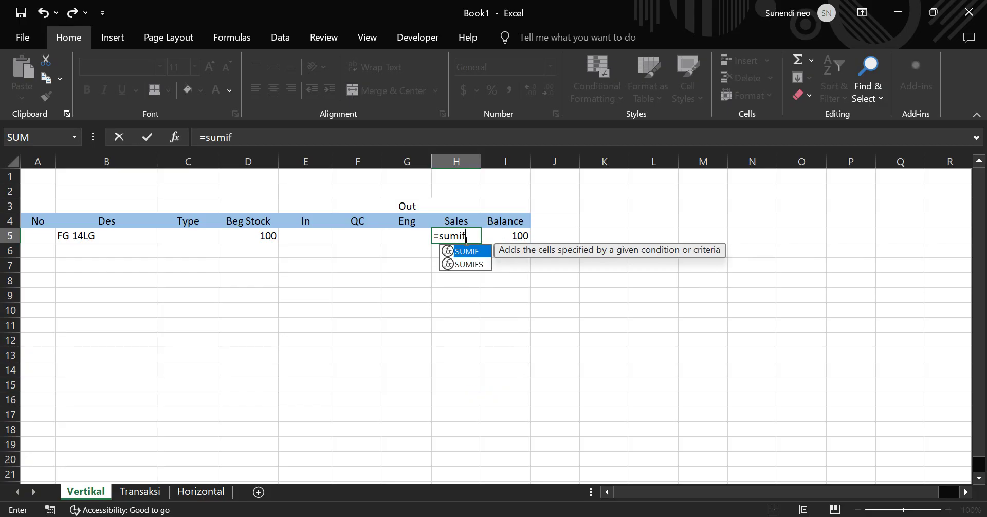
pyautogui.write('s')
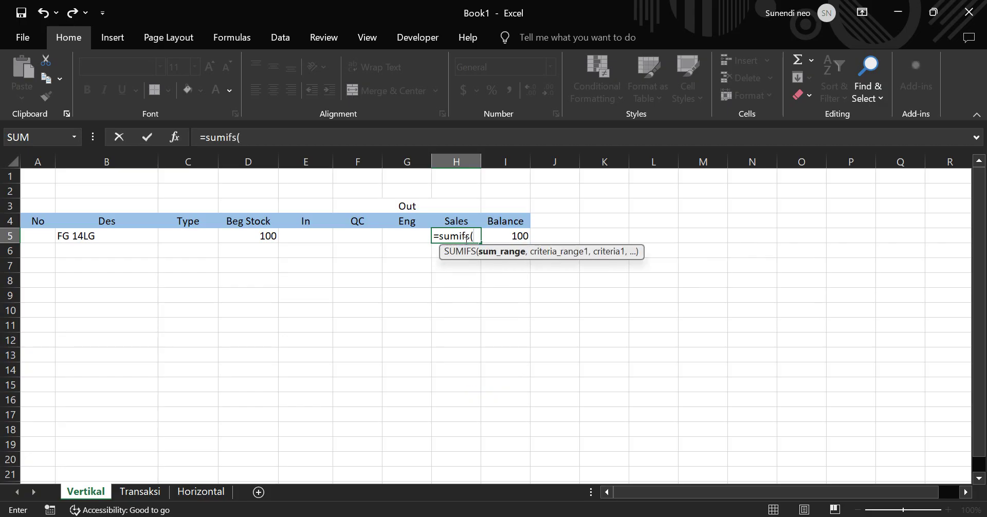
pyautogui.click(136, 492)
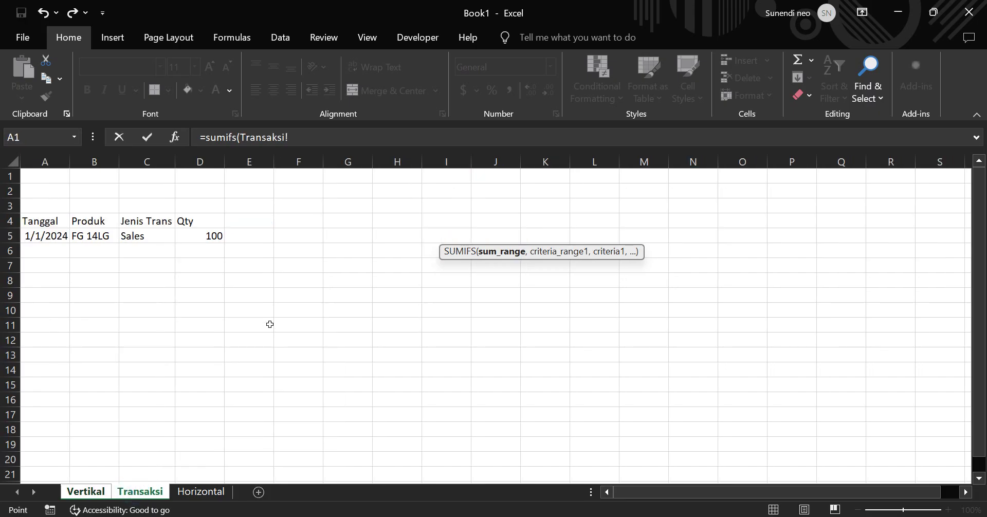
pyautogui.moveTo(207, 241); pyautogui.dragTo(211, 389)
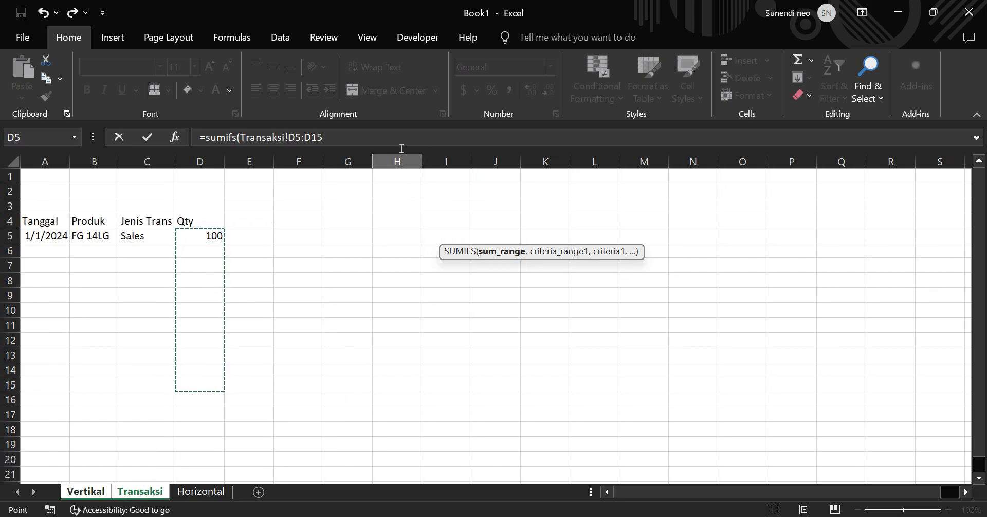
pyautogui.click(359, 139)
pyautogui.write('00')
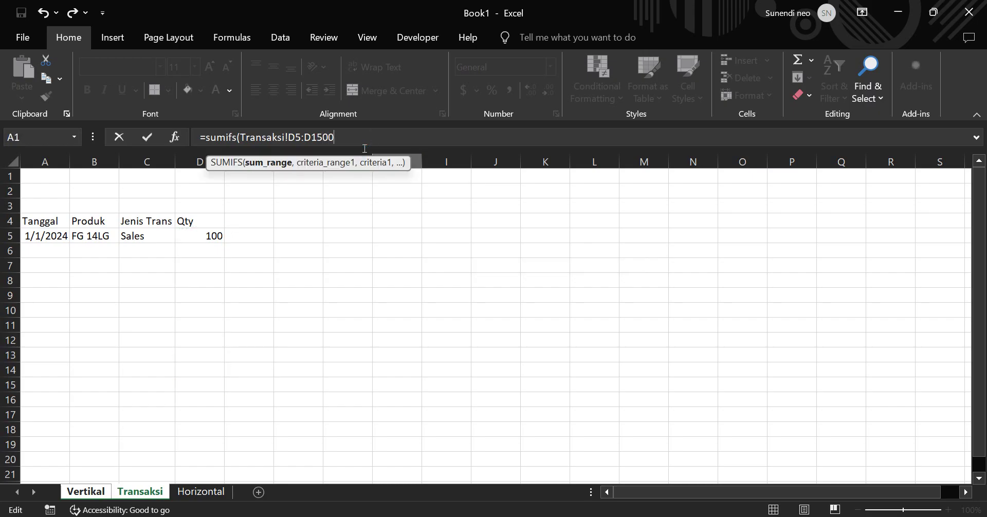
pyautogui.write(',')
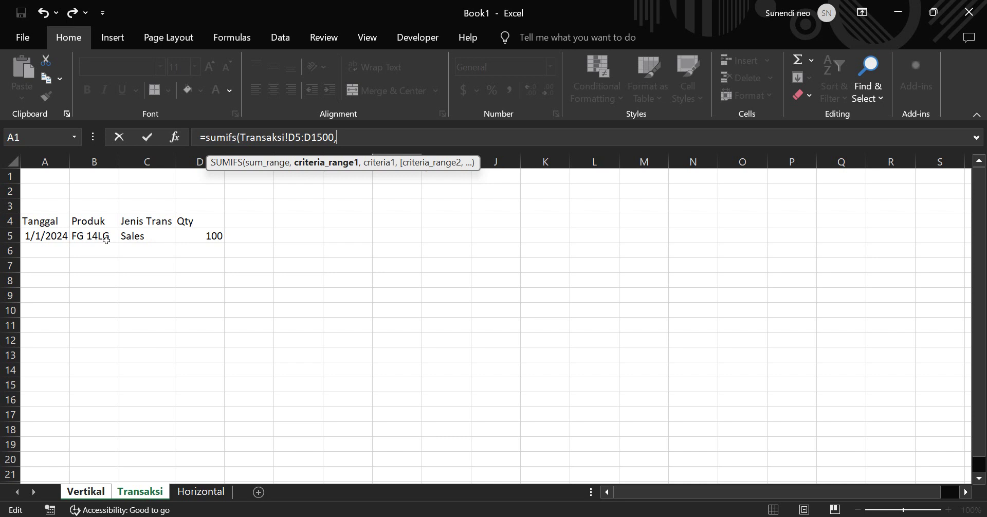
# Step: Add Transaksi!B5:B1500 as the formula's first criteria range, with the product name in Vertikal!B5 as its criterion
pyautogui.click(106, 239)
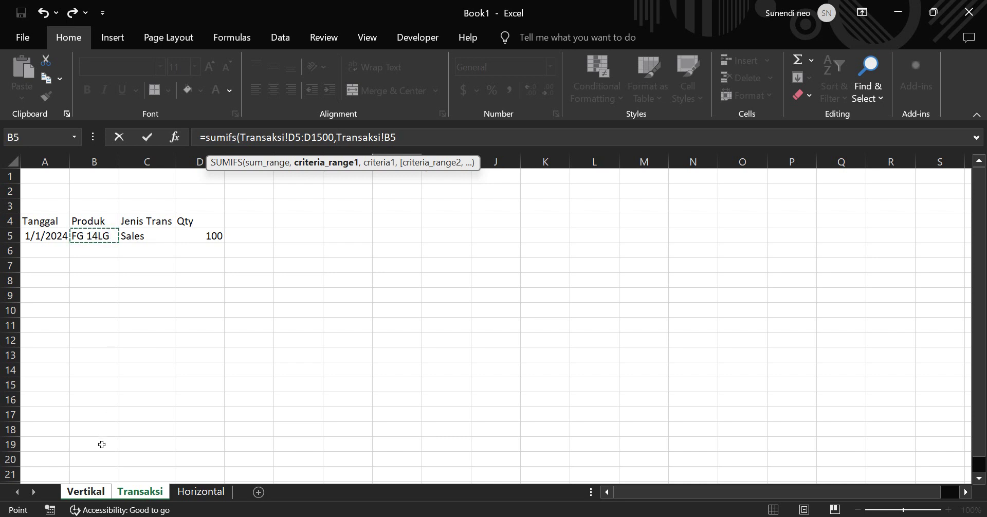
pyautogui.keyDown('shift'); pyautogui.click(91, 392); pyautogui.keyUp('shift')
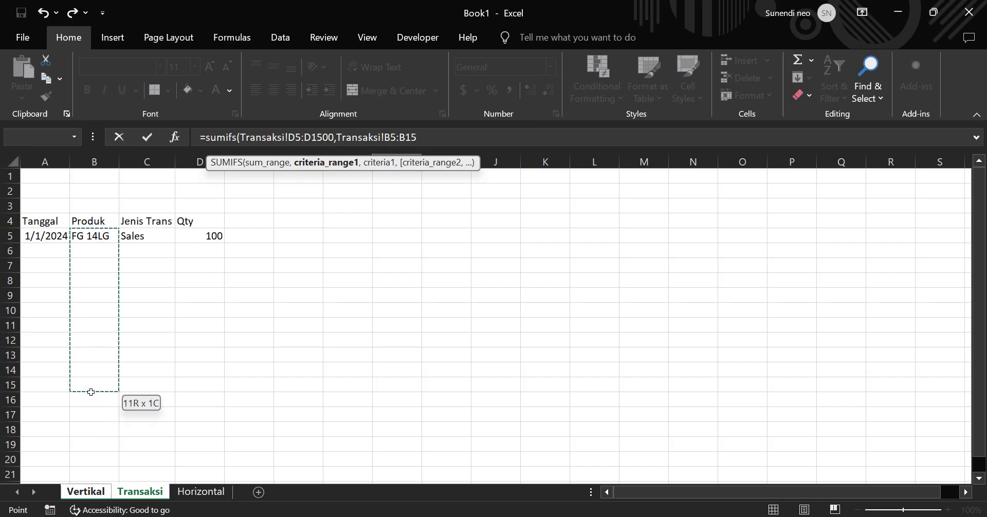
pyautogui.write('00')
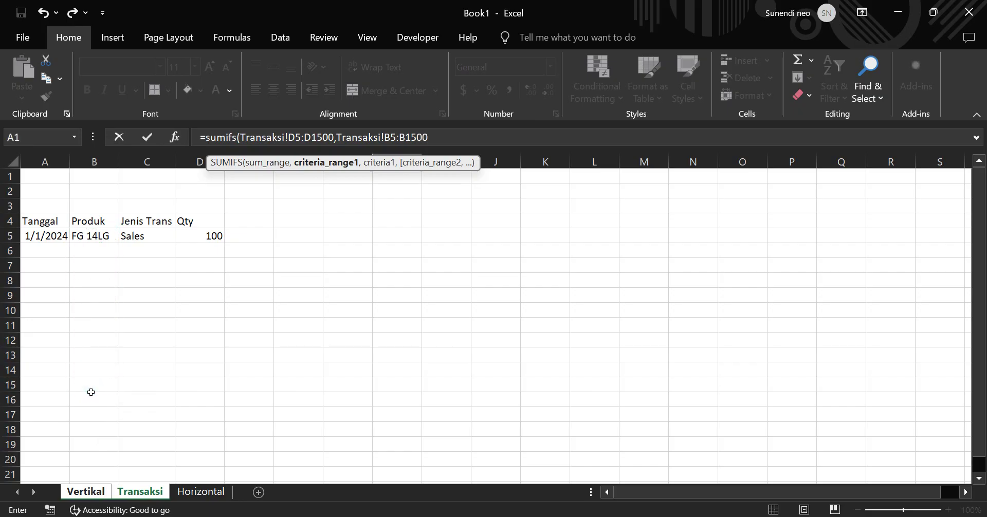
pyautogui.write(',')
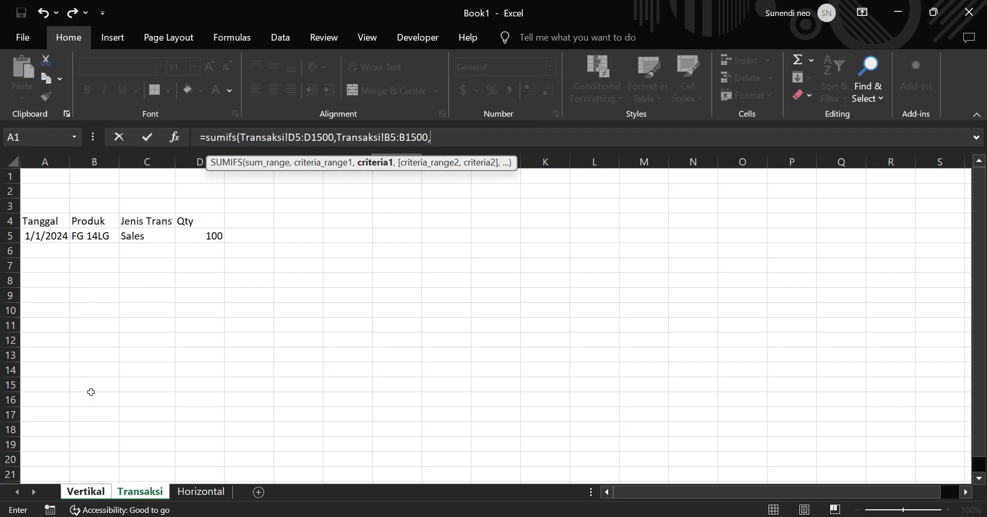
pyautogui.click(87, 492)
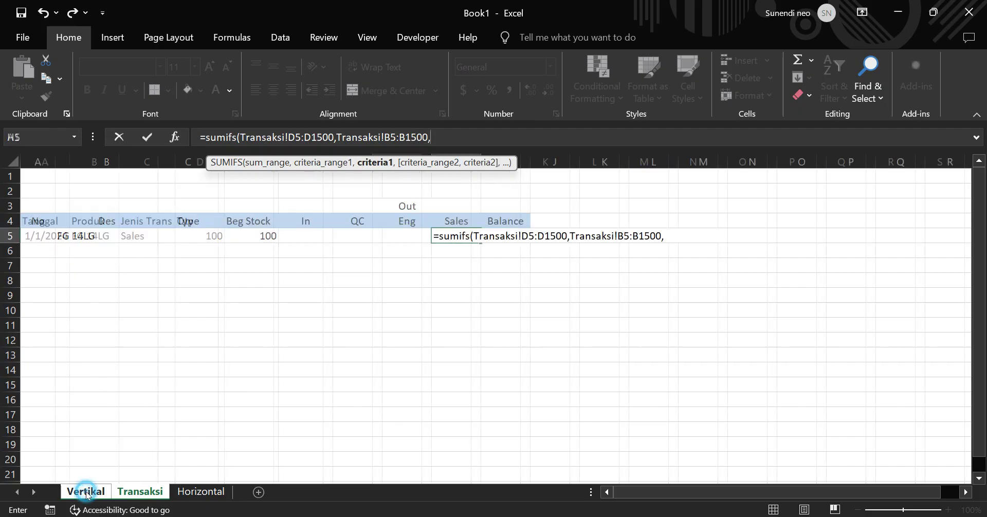
pyautogui.click(85, 239)
pyautogui.write(',')
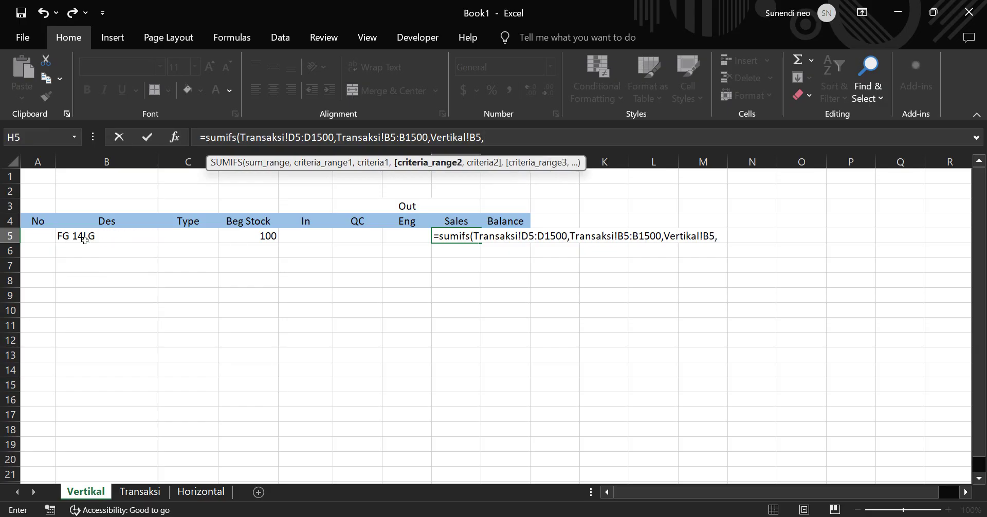
# Step: Add Transaksi!C5:C1500 as the second criteria range with Vertikal!H4 as its criterion, then complete and review the formula in H5
pyautogui.click(145, 495)
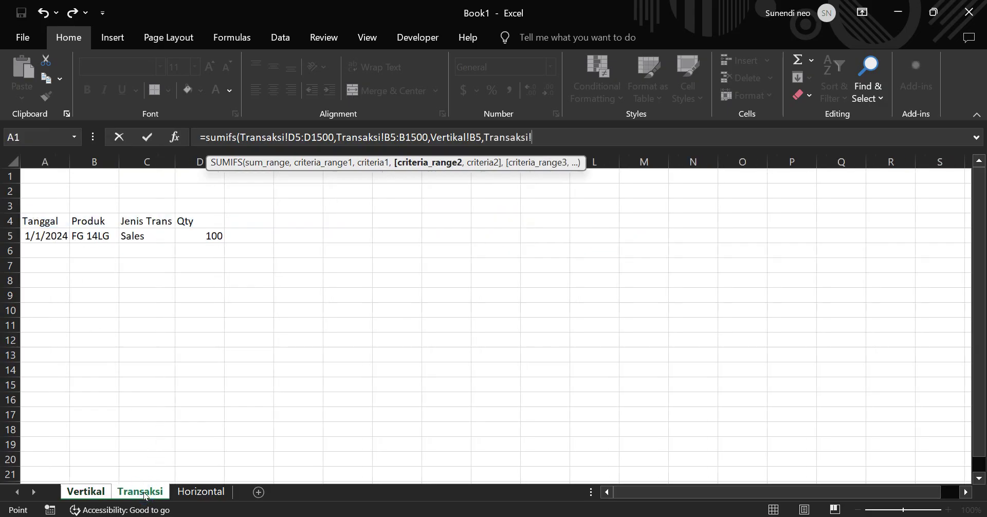
pyautogui.click(161, 240)
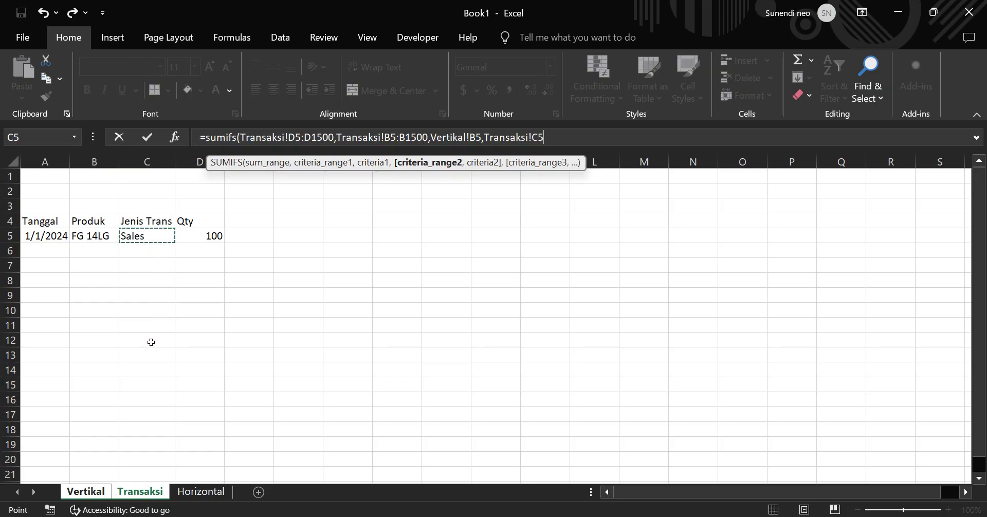
pyautogui.keyDown('shift'); pyautogui.click(135, 380); pyautogui.keyUp('shift')
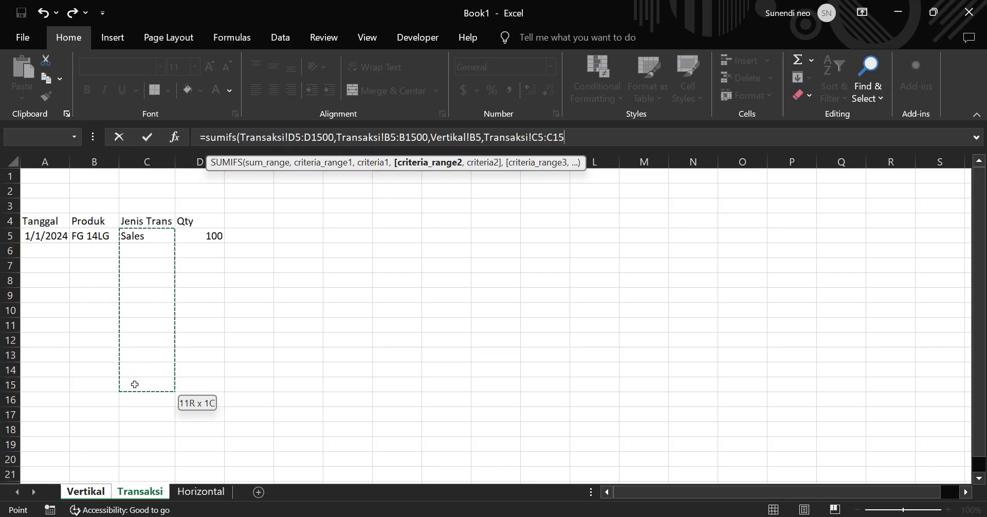
pyautogui.write('00')
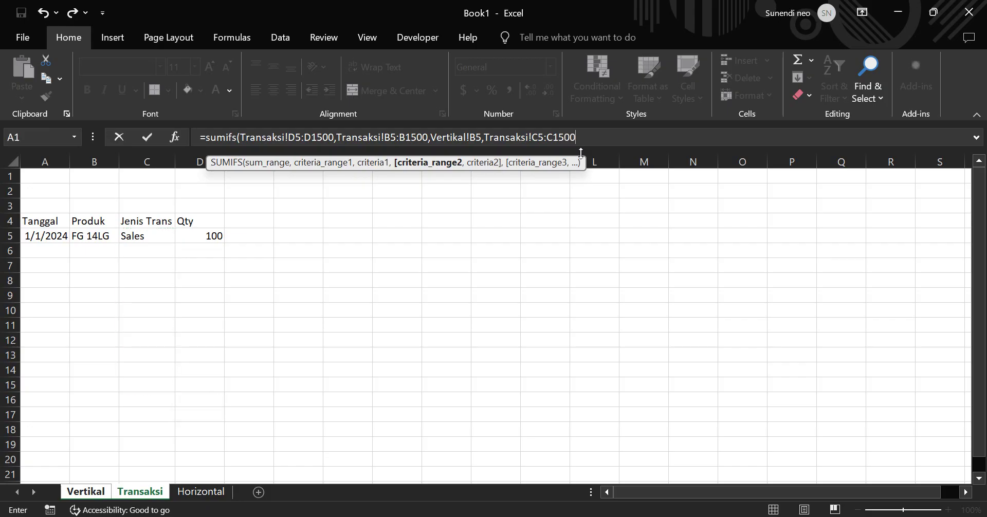
pyautogui.write(',')
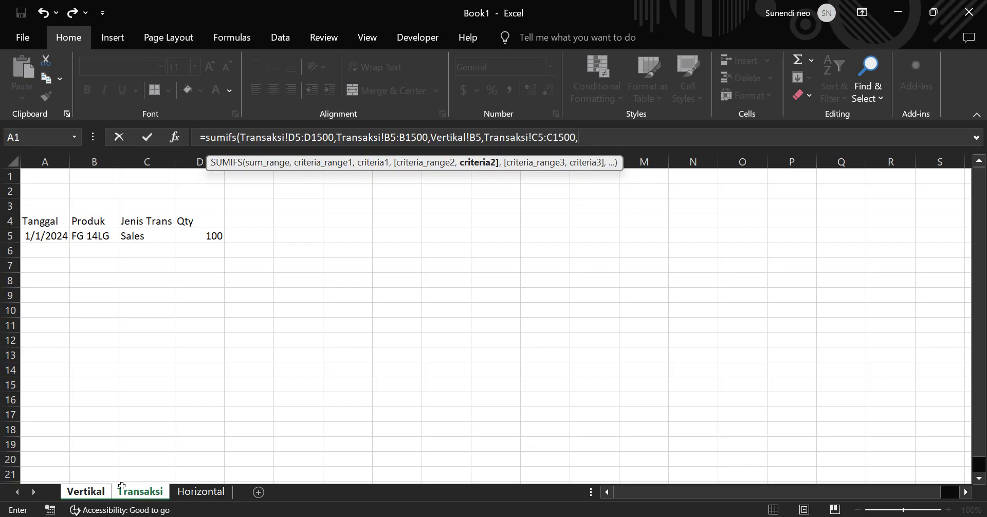
pyautogui.click(87, 493)
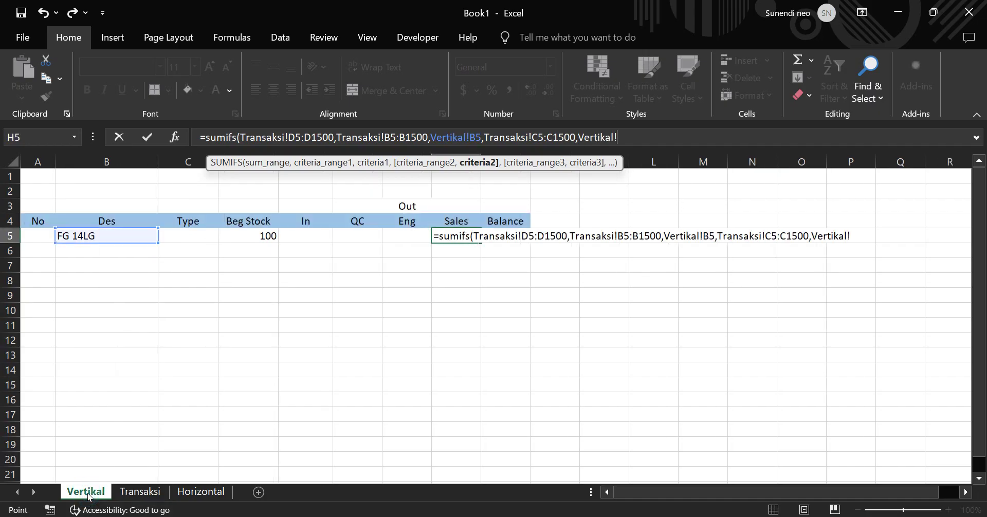
pyautogui.click(464, 224)
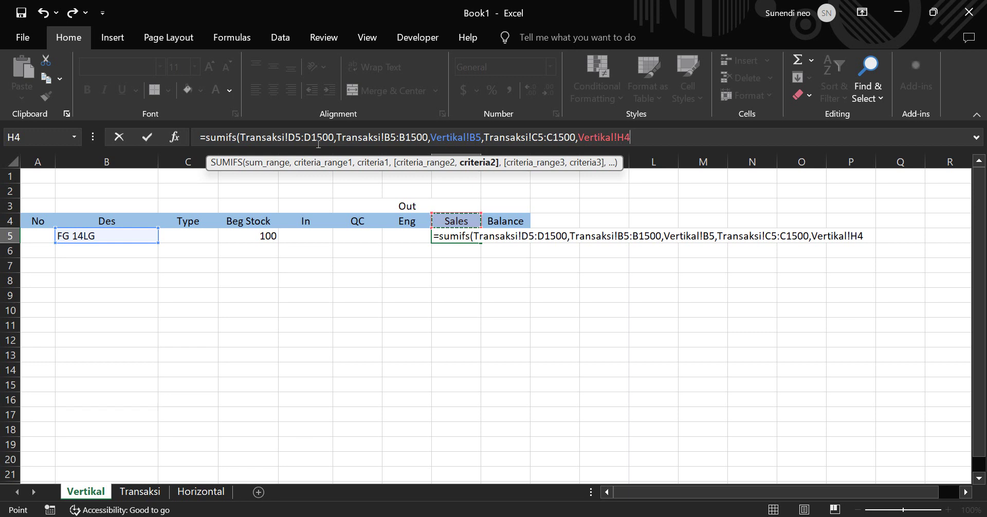
pyautogui.press('Return')
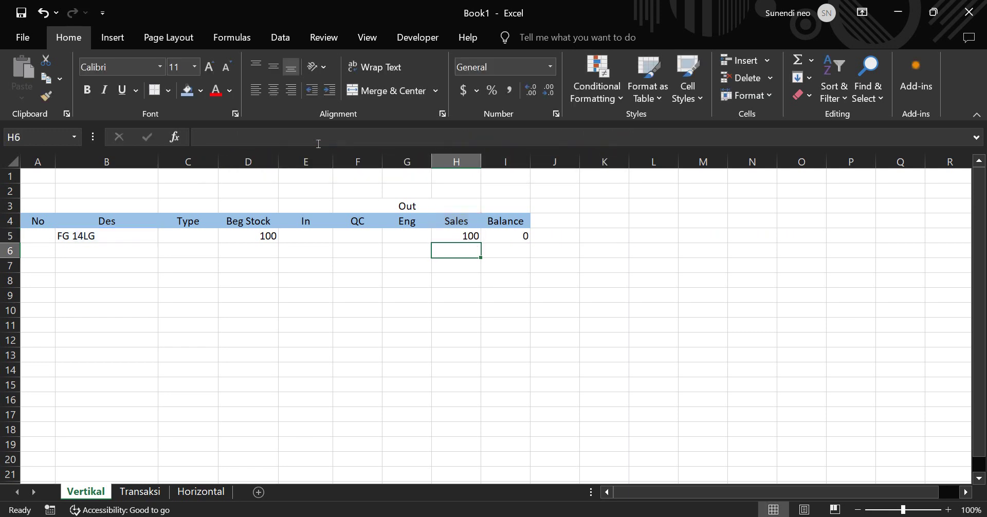
pyautogui.click(459, 237)
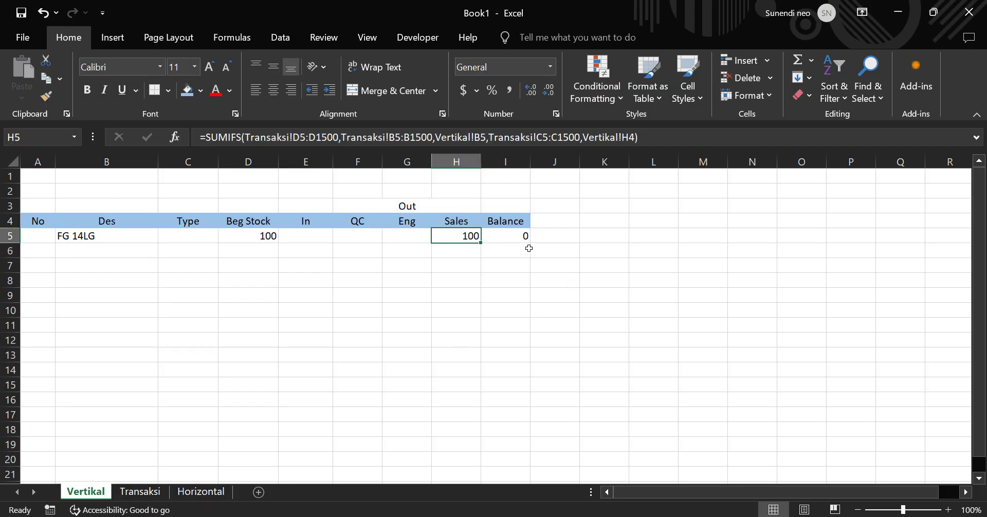
# Step: Return to the Transaksi sheet
pyautogui.click(140, 492)
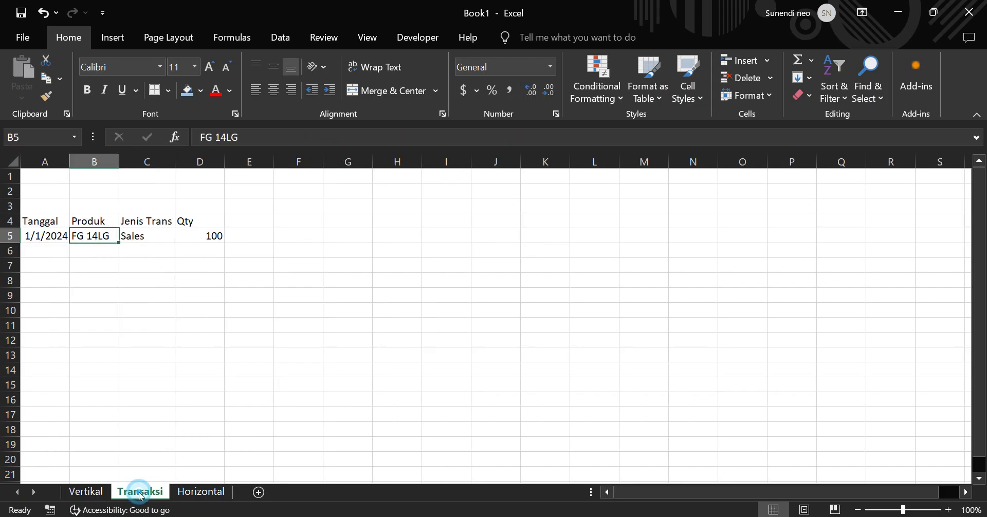
# Step: Set the quantity of the FG 14LG sales transaction on the Transaksi sheet to 99
pyautogui.click(205, 234)
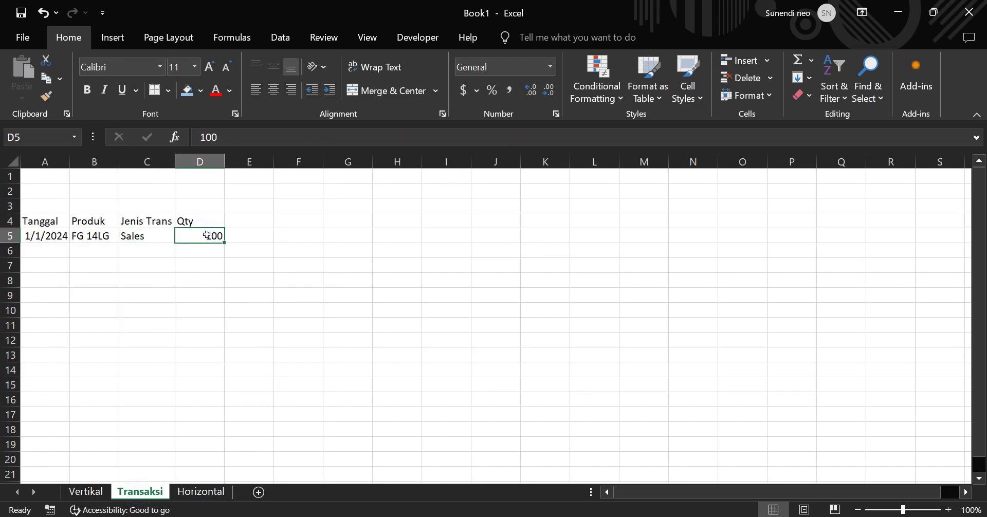
pyautogui.write('99')
pyautogui.press('Return')
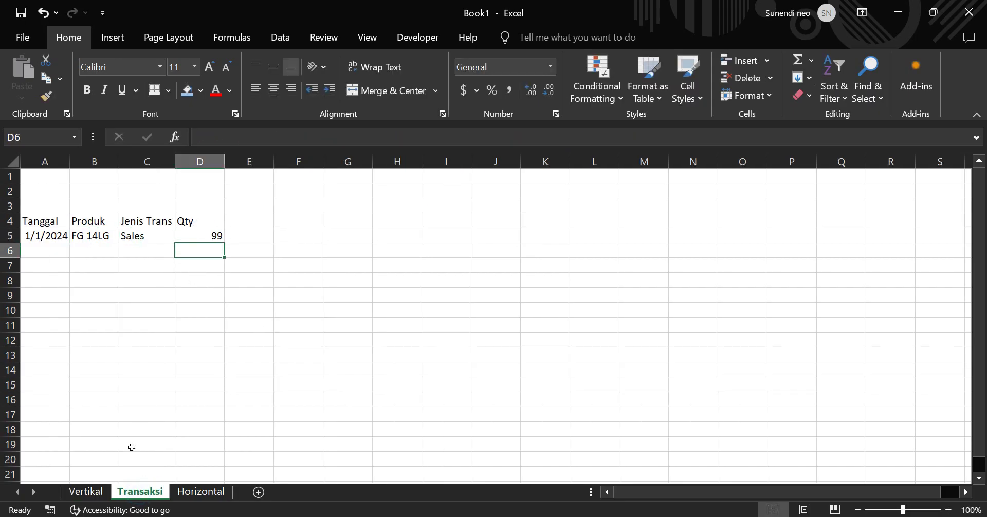
# Step: Add the products FG 21LG, FG 32LG and FG 40LG below FG 14LG in the Des column of the Vertikal sheet
pyautogui.click(85, 492)
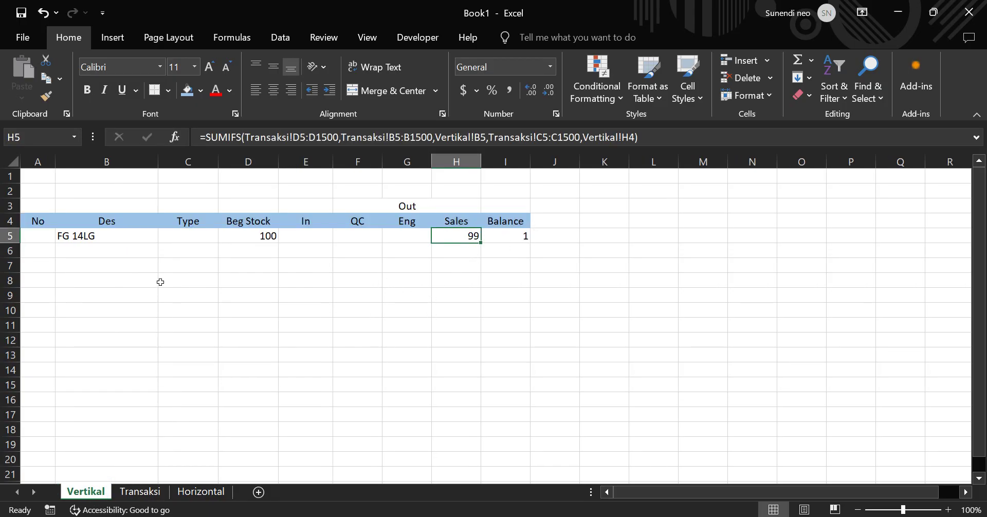
pyautogui.click(112, 251)
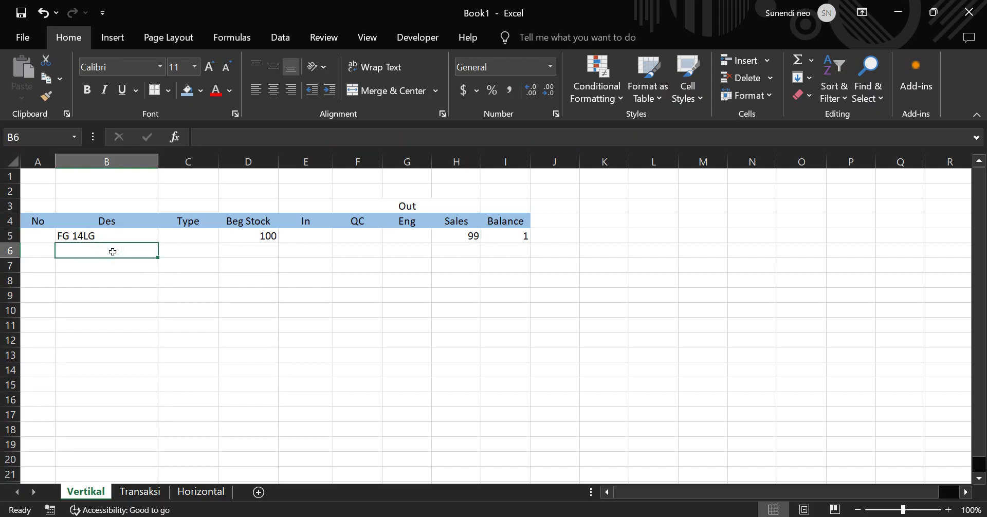
pyautogui.write('FG ')
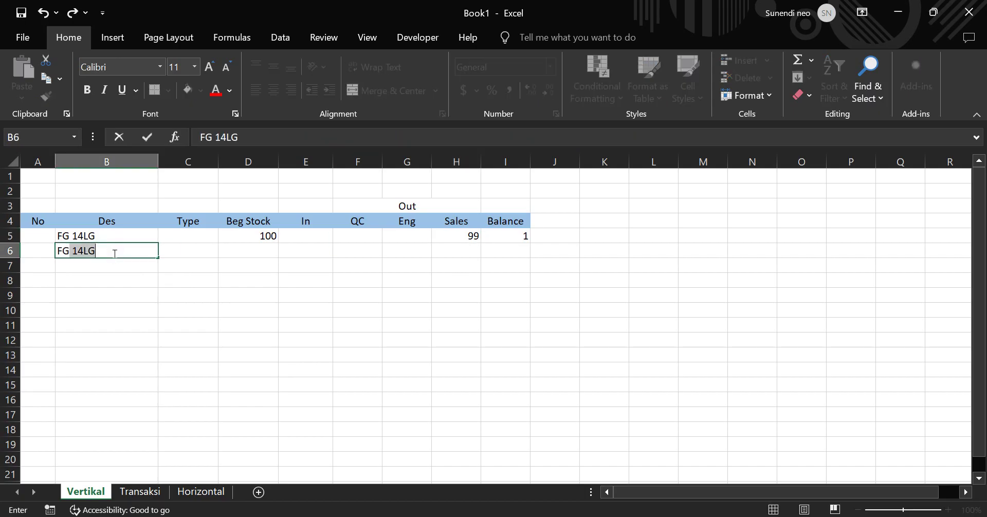
pyautogui.write('21')
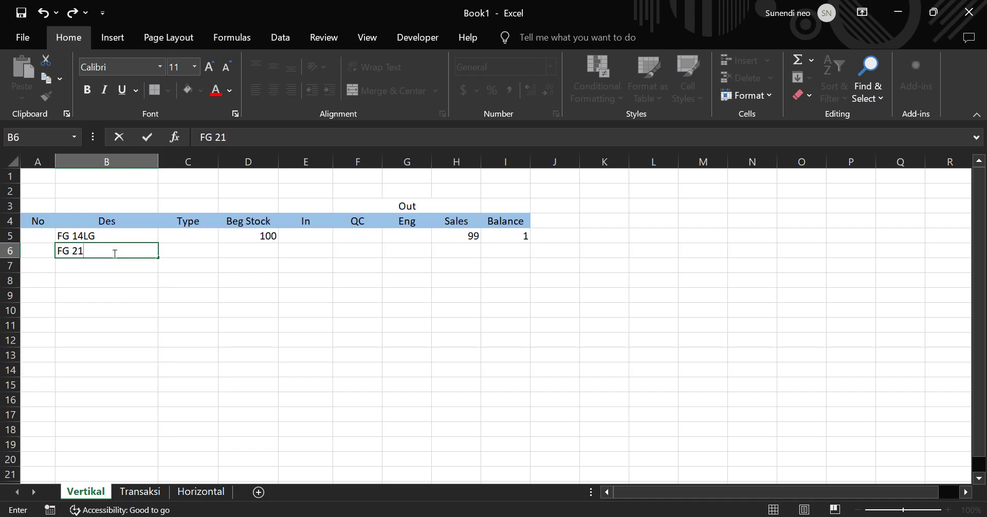
pyautogui.write('LG')
pyautogui.press('Return')
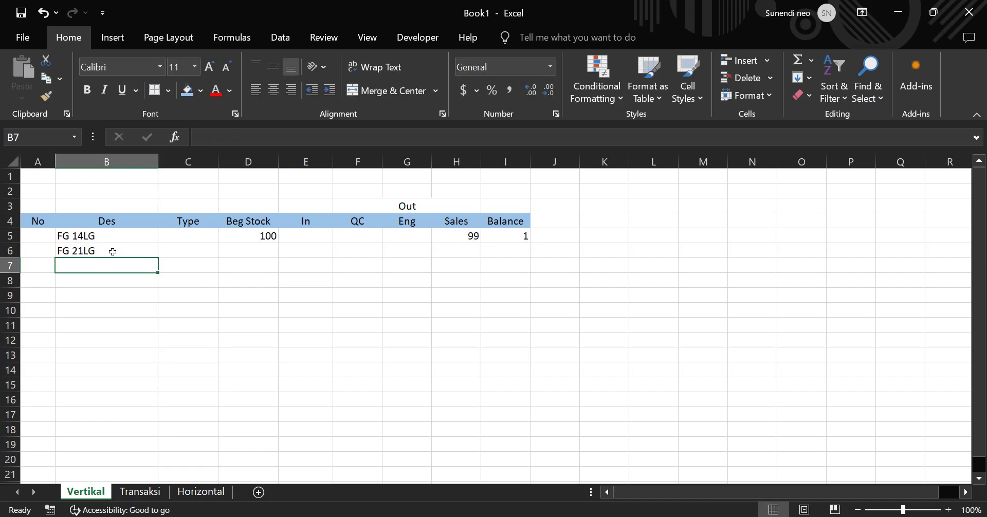
pyautogui.write('FG')
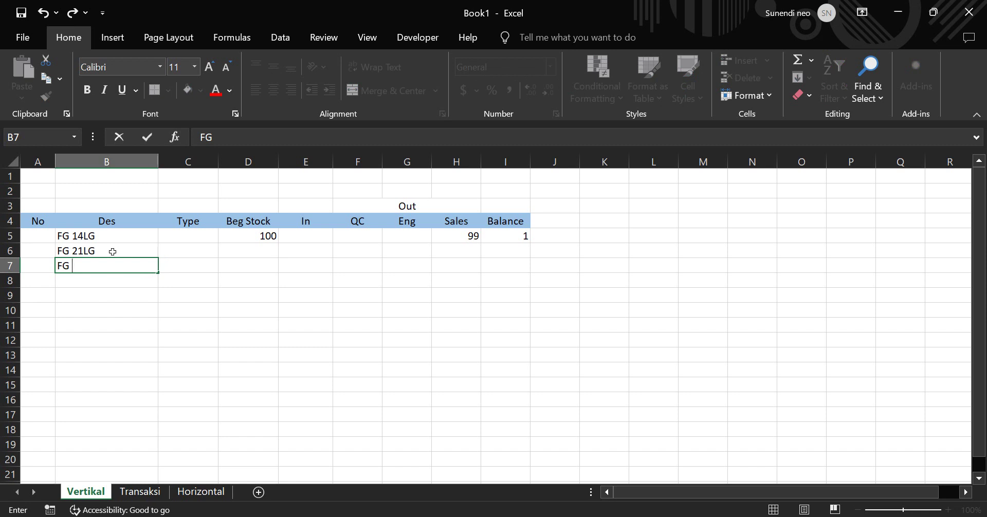
pyautogui.write(' 32LG')
pyautogui.press('Return')
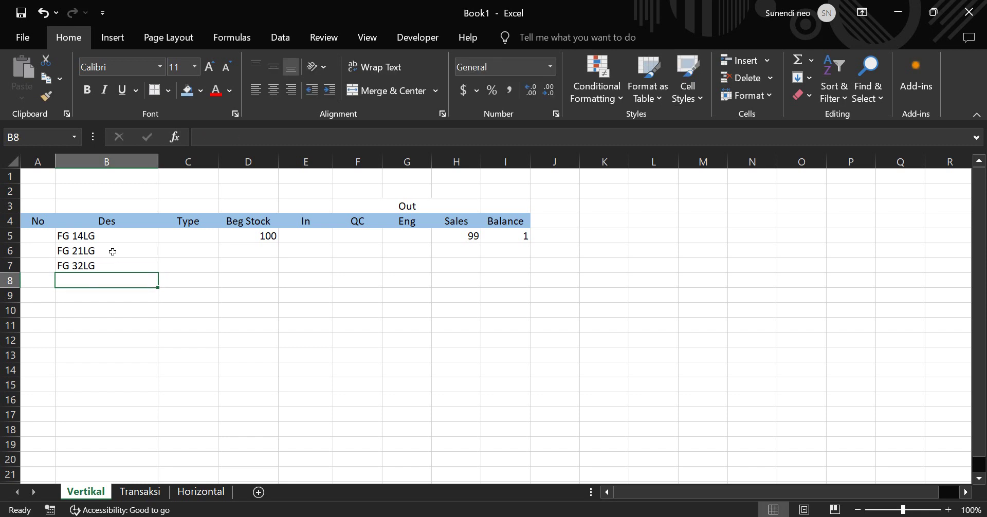
pyautogui.write('FG')
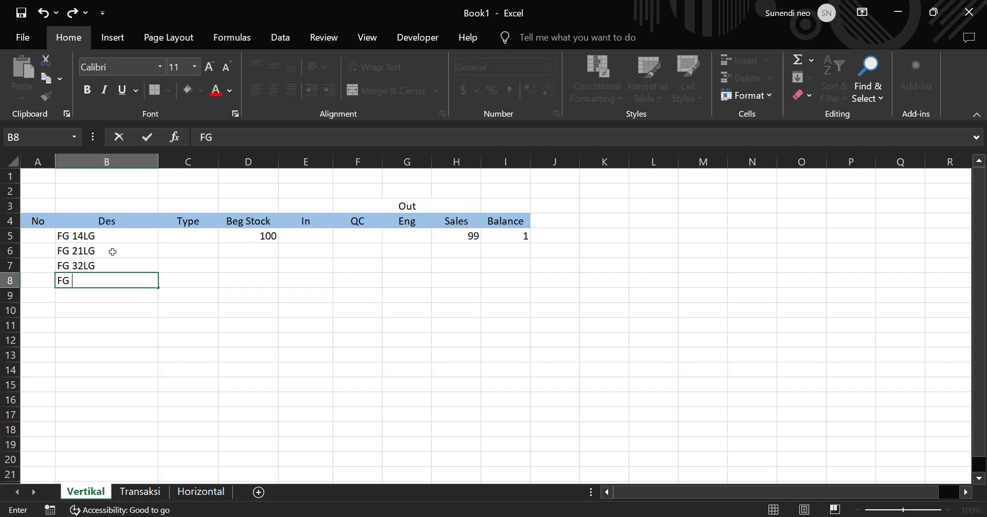
pyautogui.write(' 40LG')
pyautogui.press('Return')
pyautogui.click(156, 343)
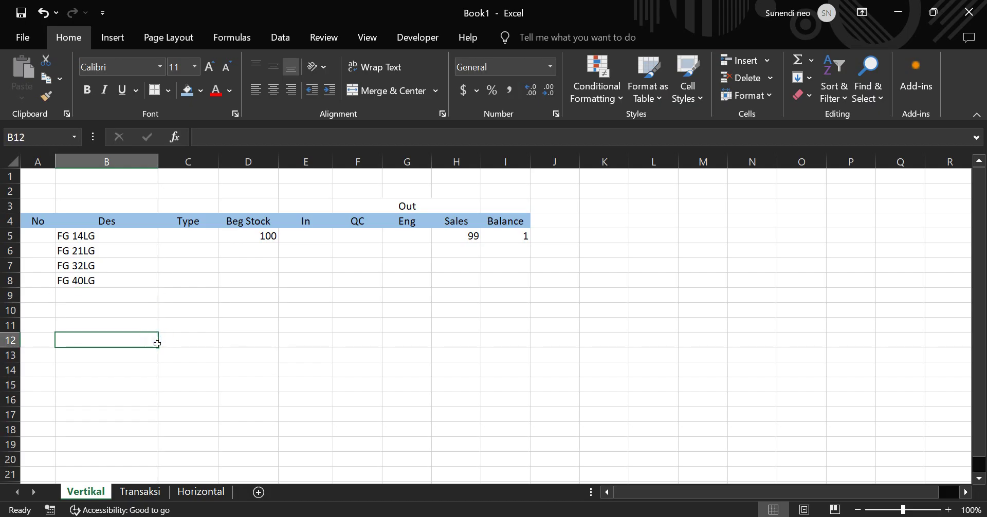
pyautogui.moveTo(103, 236); pyautogui.dragTo(122, 284)
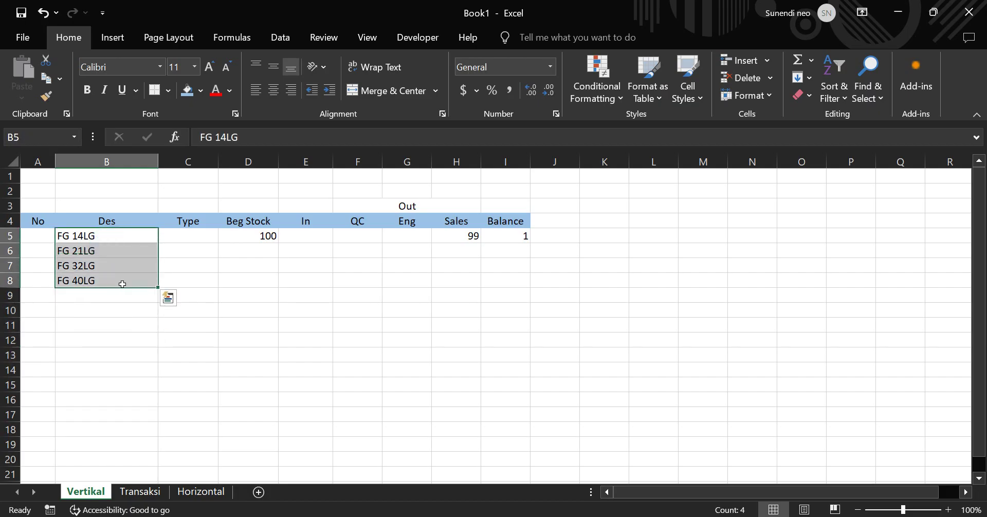
pyautogui.click(245, 269)
pyautogui.moveTo(267, 236); pyautogui.dragTo(266, 298)
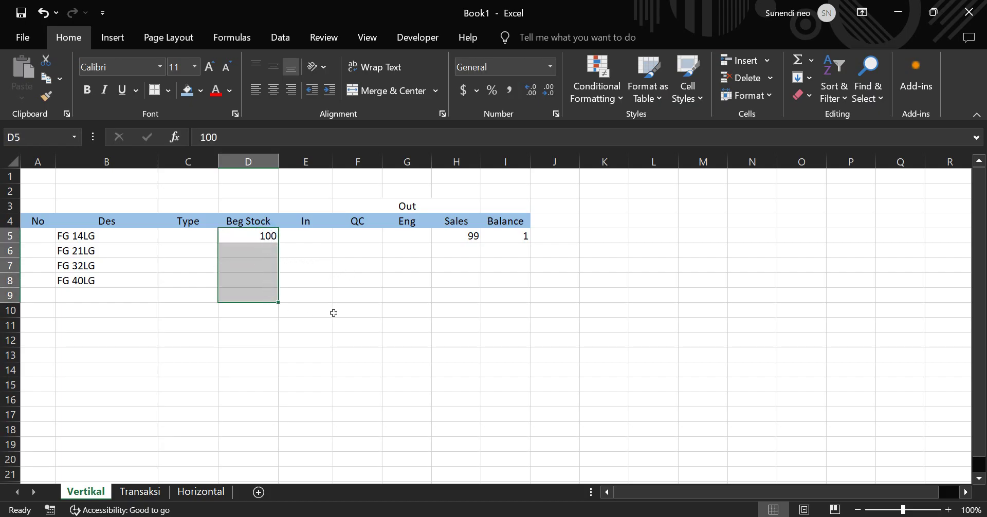
pyautogui.moveTo(324, 240); pyautogui.dragTo(465, 236)
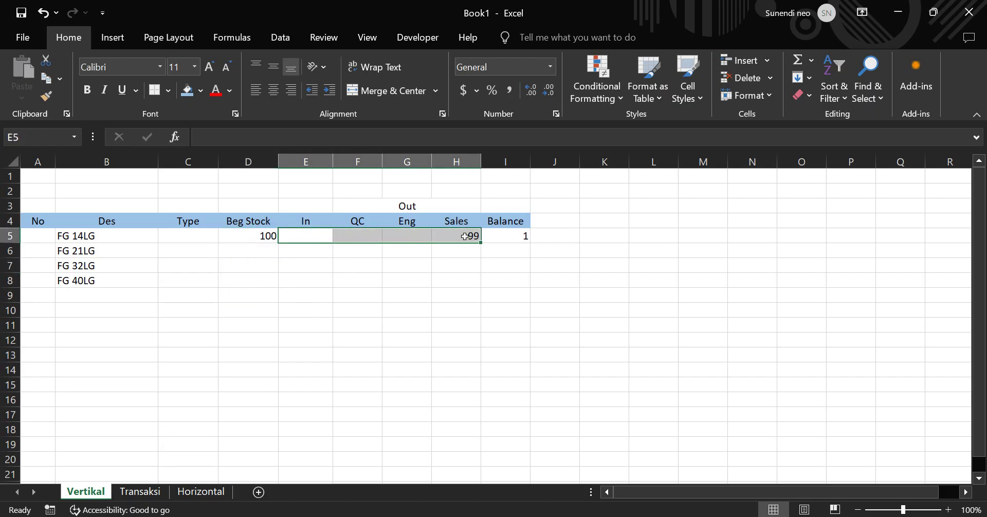
pyautogui.click(502, 293)
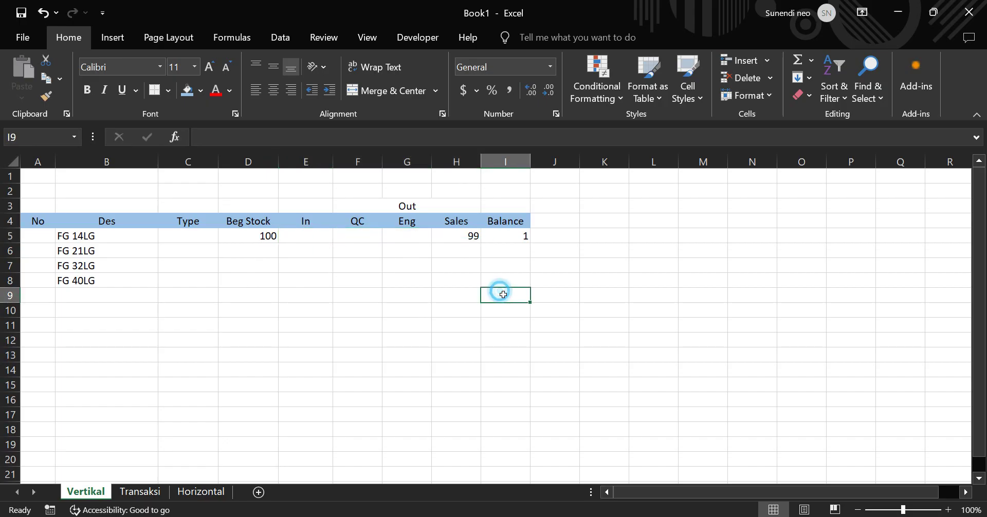
# Step: Copy the Sales formula of FG 14LG down into cell H6 for FG 21LG
pyautogui.click(470, 244)
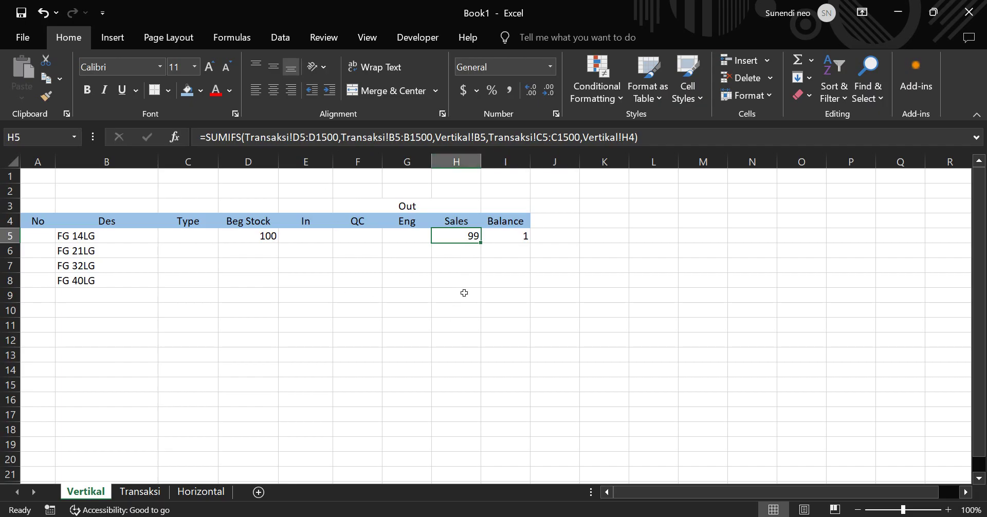
pyautogui.click(452, 254)
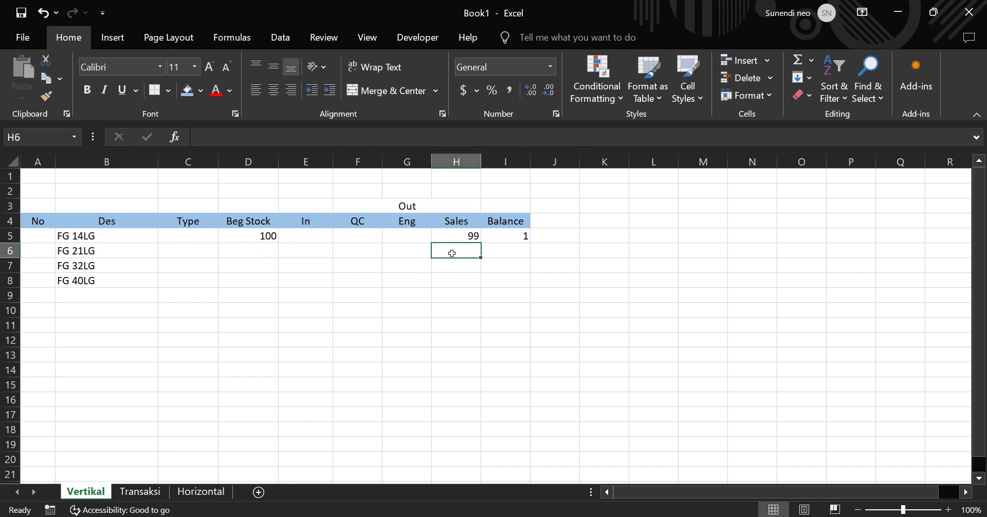
pyautogui.hotkey('ctrl', 'd')
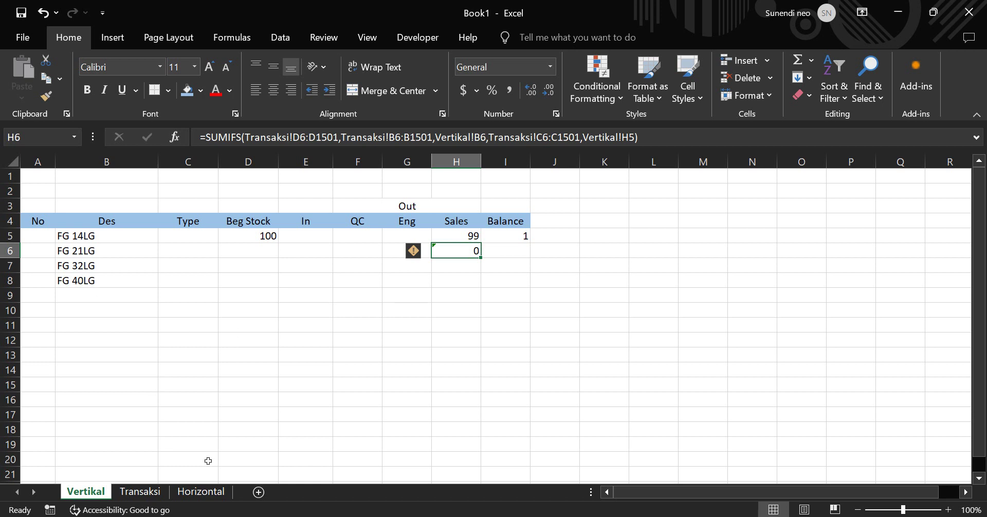
# Step: Record a Sales transaction of 99 in row 6 of the Transaksi sheet for FG 21LG, copying the product name from Vertikal
pyautogui.click(107, 255)
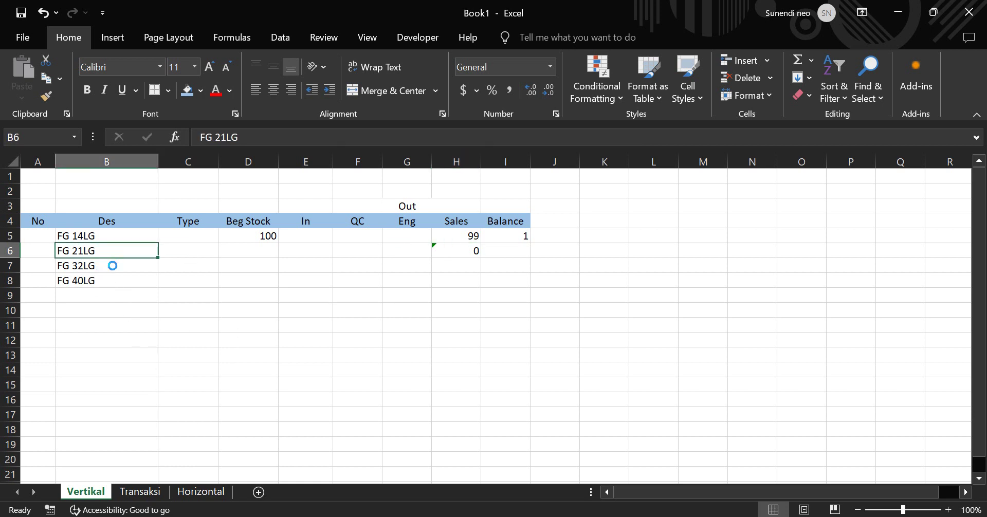
pyautogui.hotkey('ctrl', 'c')
pyautogui.click(145, 494)
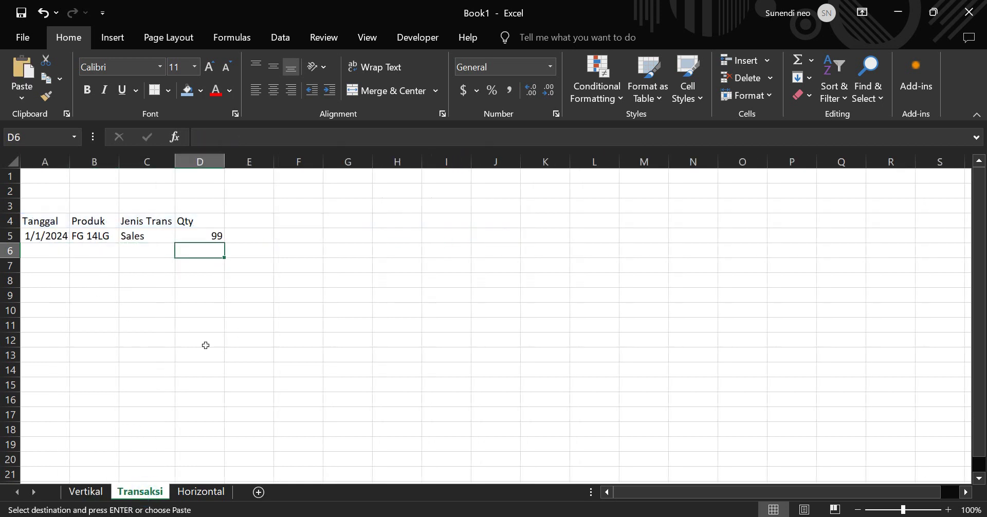
pyautogui.click(95, 254)
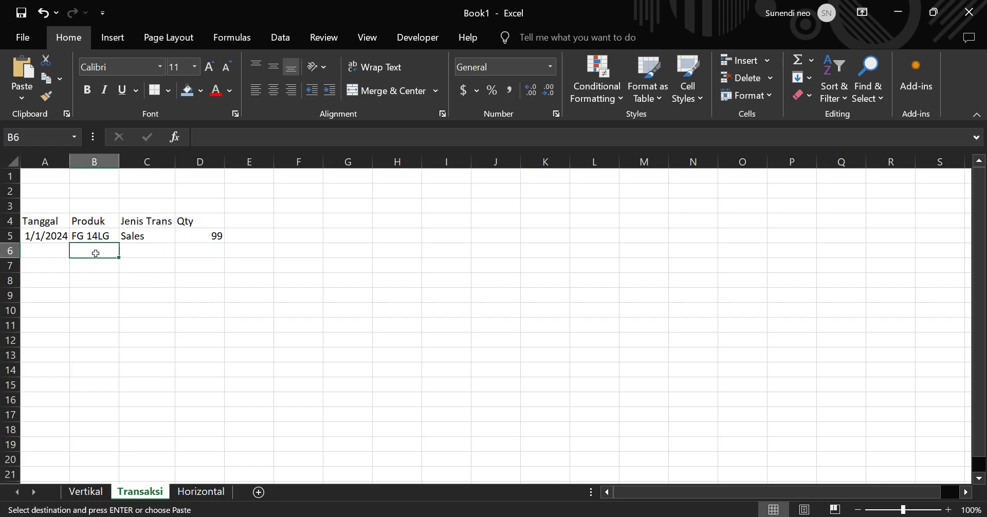
pyautogui.hotkey('ctrl', 'v')
pyautogui.click(202, 256)
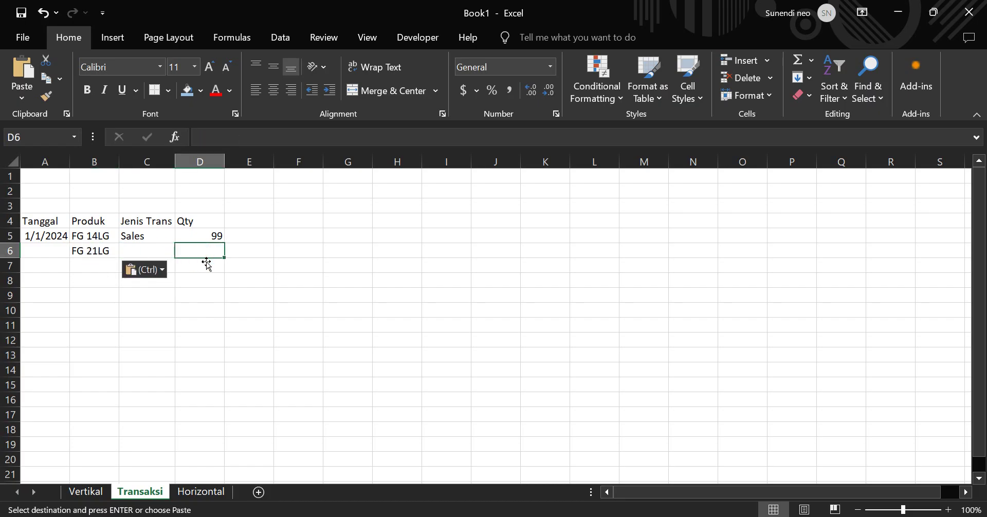
pyautogui.click(147, 256)
pyautogui.press('Return')
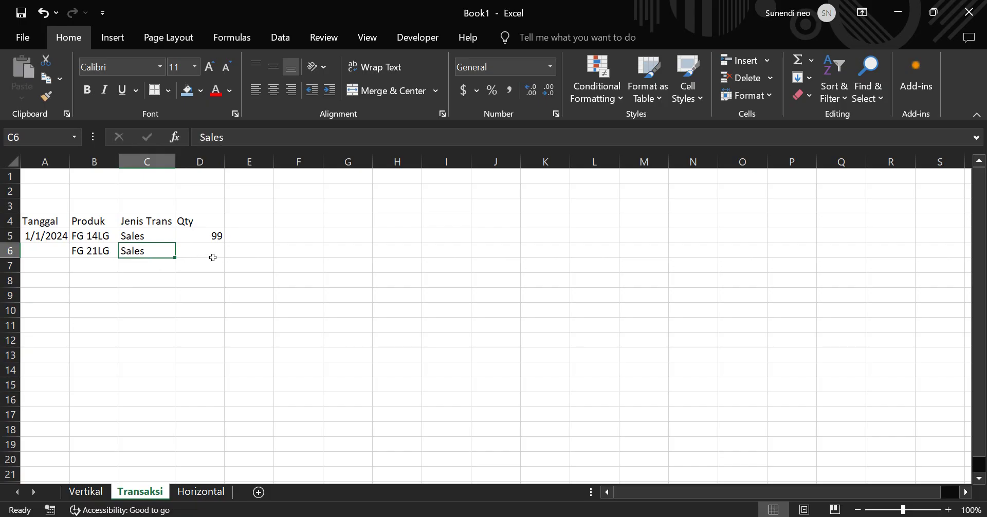
pyautogui.click(212, 257)
pyautogui.hotkey('ctrl', 'd')
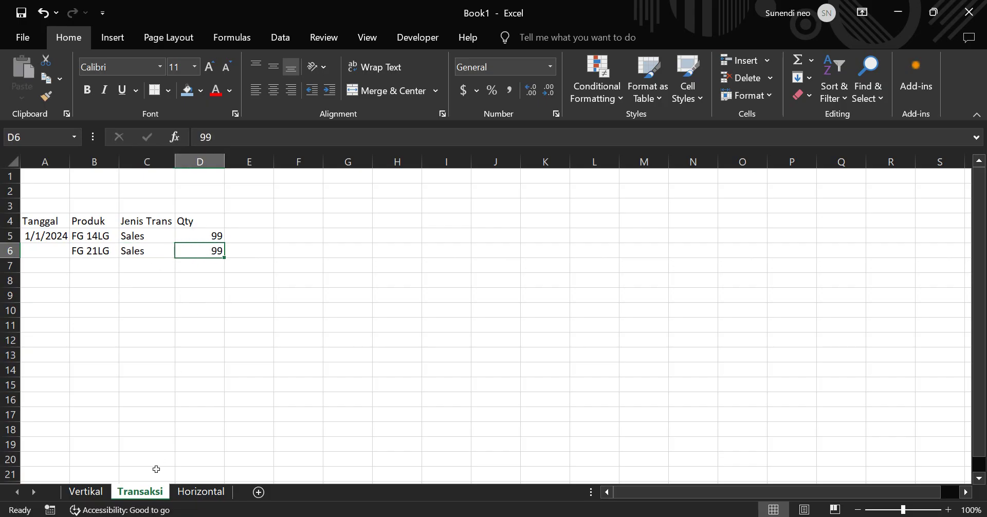
# Step: Fill the Sales formula on the Vertikal sheet down from H6 through H8
pyautogui.click(87, 492)
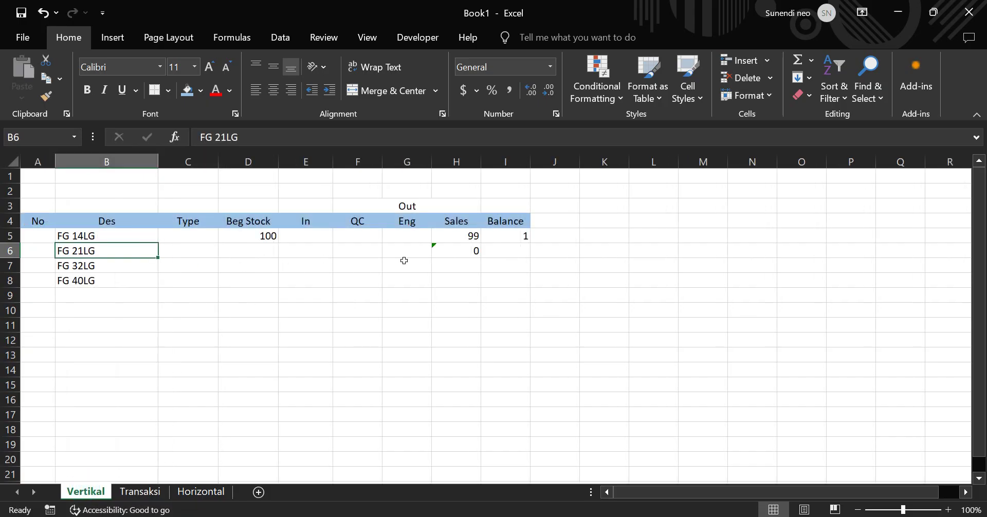
pyautogui.moveTo(454, 252); pyautogui.dragTo(453, 317)
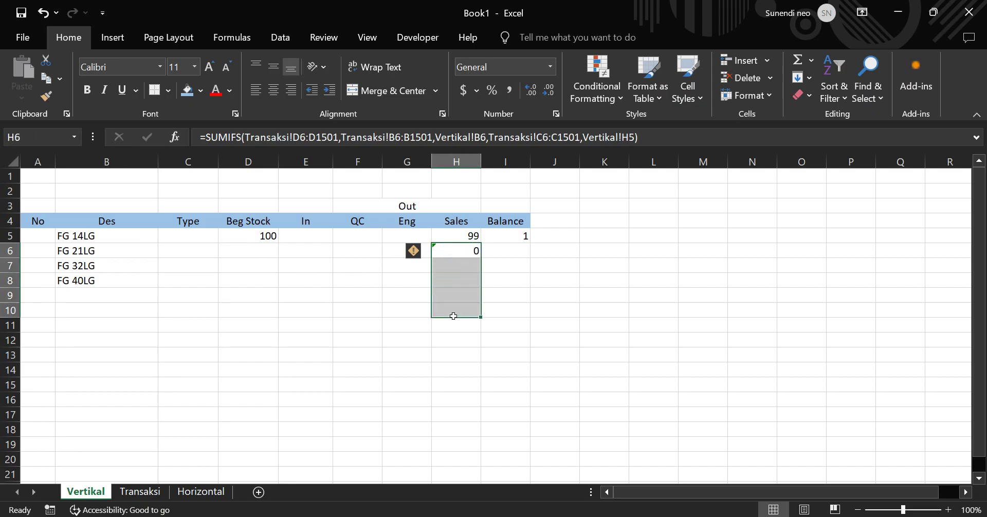
pyautogui.rightClick(463, 282)
pyautogui.hotkey('ctrl', 'd')
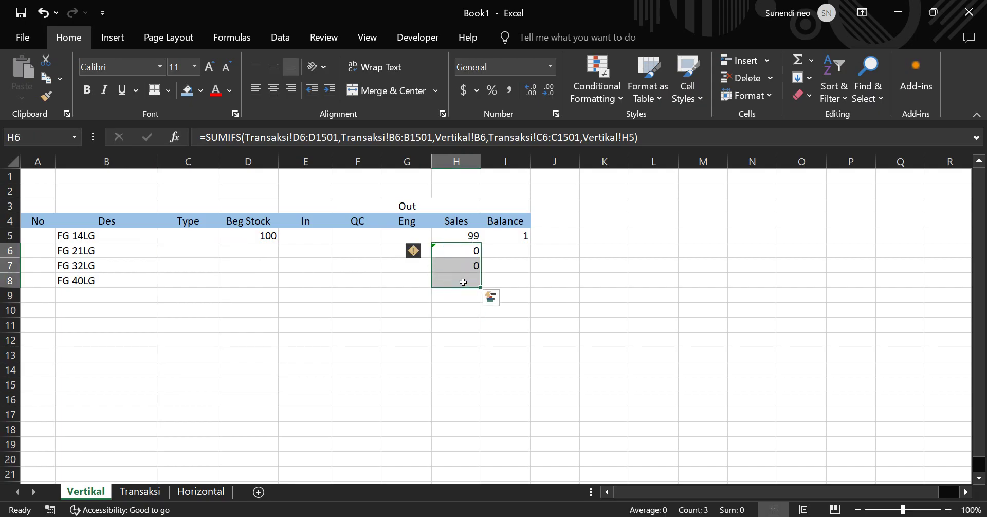
# Step: Inspect the cell references in the SUMIFS formula of the FG 21LG Sales cell, leaving the formula as it is
pyautogui.click(477, 256)
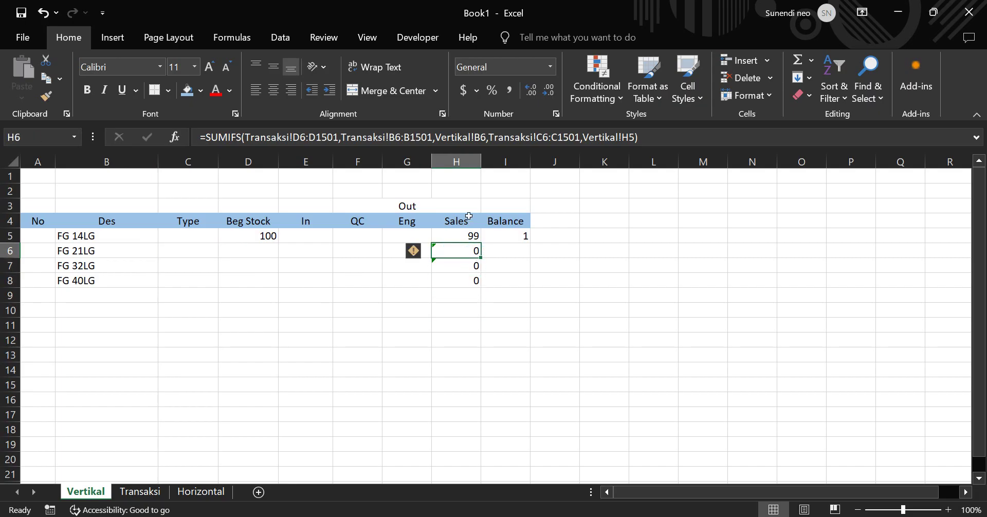
pyautogui.click(523, 137)
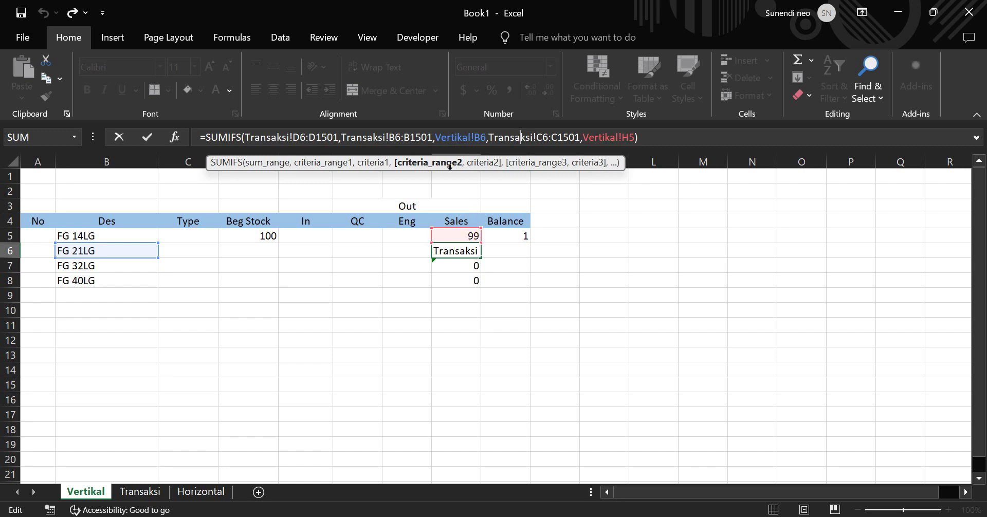
pyautogui.hotkey('ctrl', 'Return')
pyautogui.press('Return')
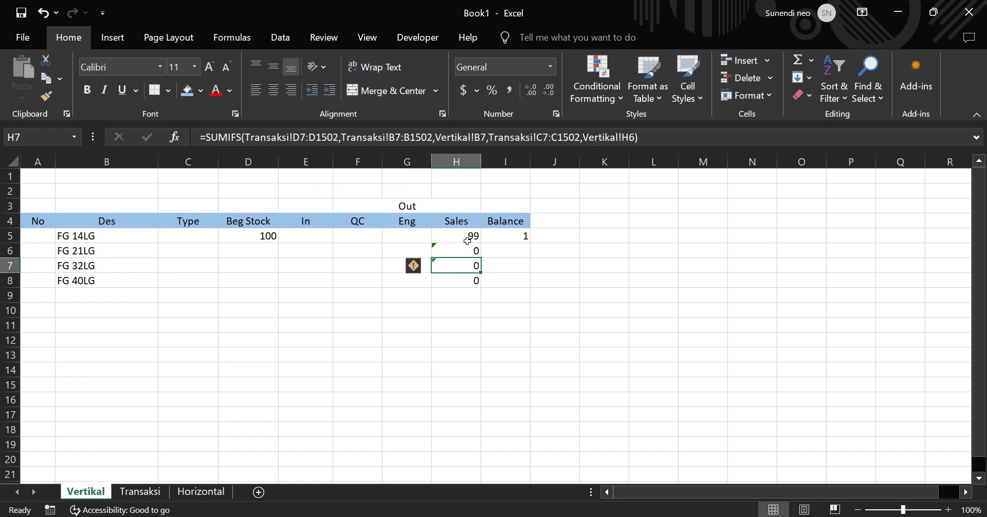
# Step: Lock the row of the Sales header reference in the SUMIFS formula of H5, making it Vertikal!H$4
pyautogui.click(467, 240)
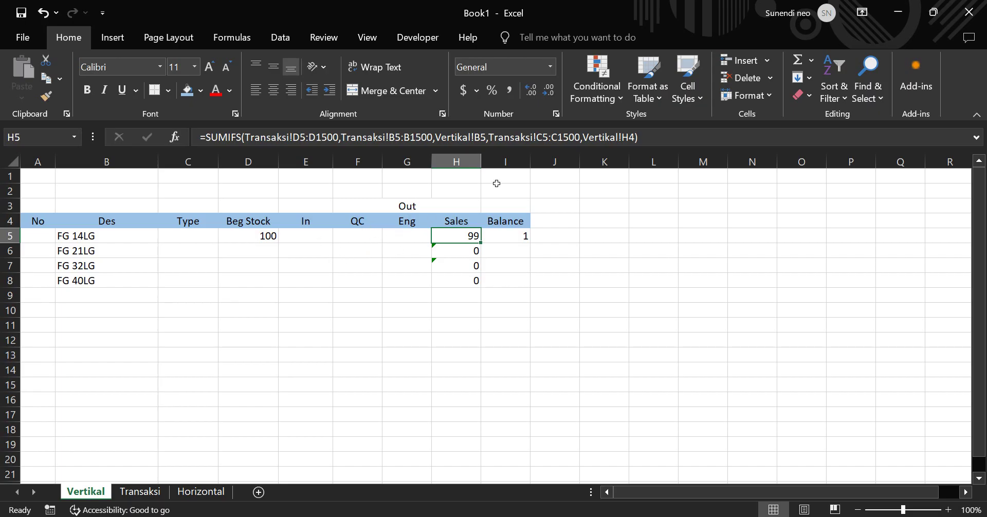
pyautogui.click(627, 137)
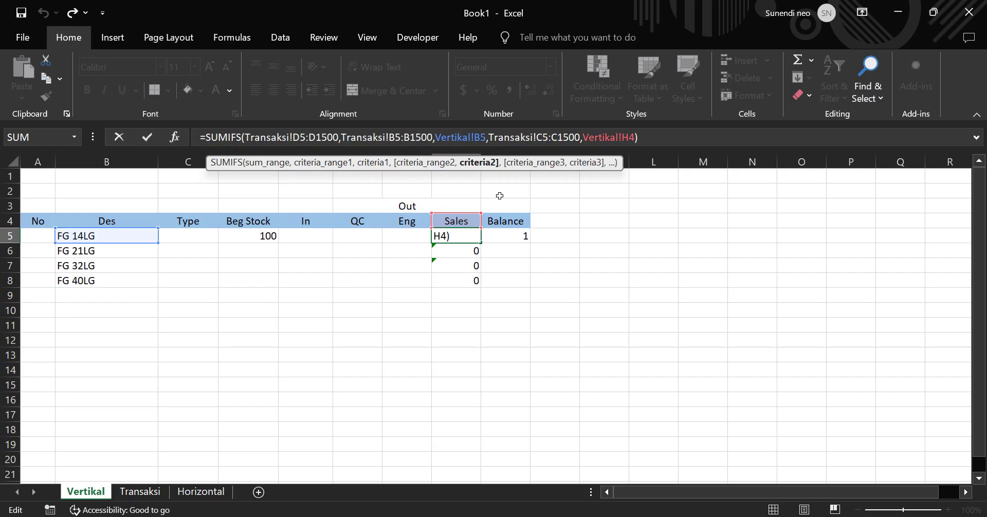
pyautogui.click(622, 138)
pyautogui.press('Right')
pyautogui.press('Right')
pyautogui.click(625, 138)
pyautogui.press('F4')
pyautogui.press('F4')
pyautogui.press('F4')
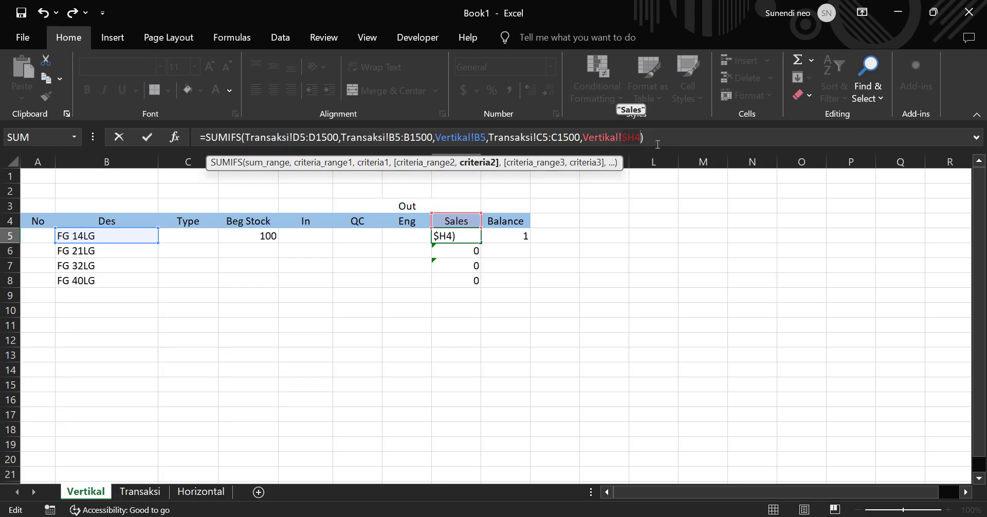
pyautogui.doubleClick(628, 144)
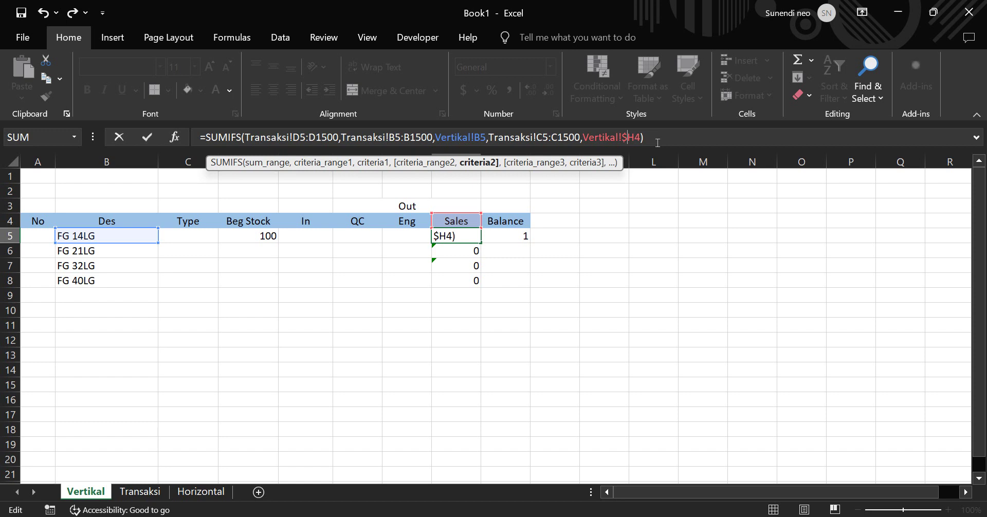
pyautogui.press('BackSpace')
pyautogui.press('F4')
pyautogui.press('F4')
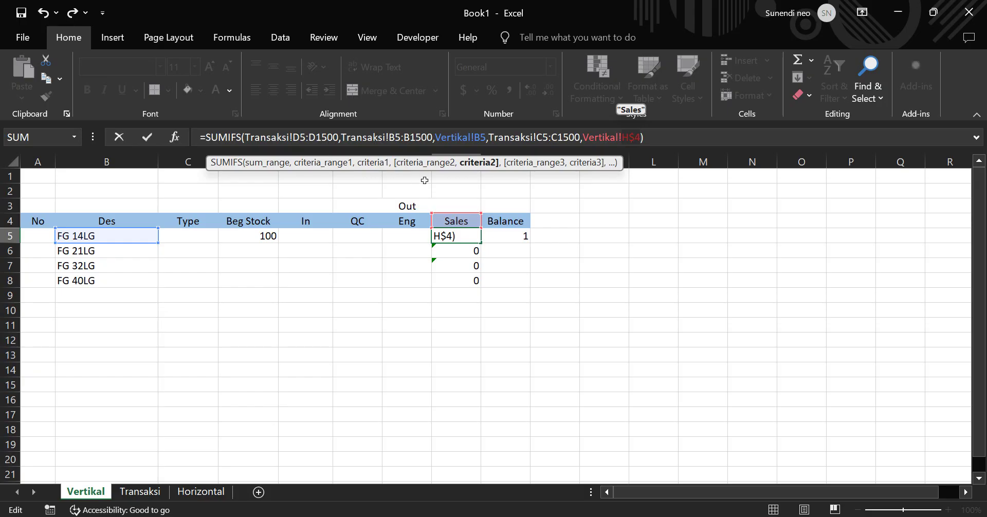
# Step: Confirm the SUMIFS formula in H5 with its row-locked header reference Vertikal!H$4
pyautogui.click(542, 137)
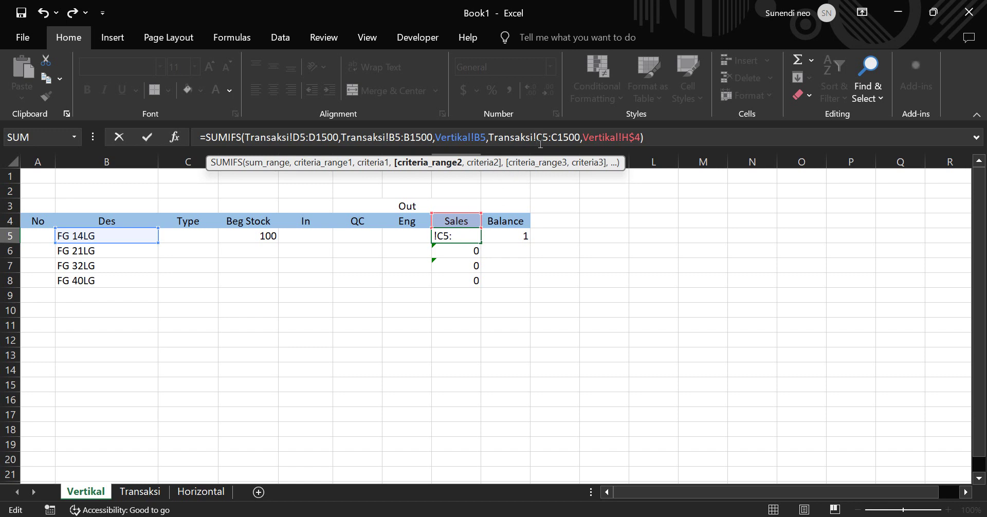
pyautogui.press('Return')
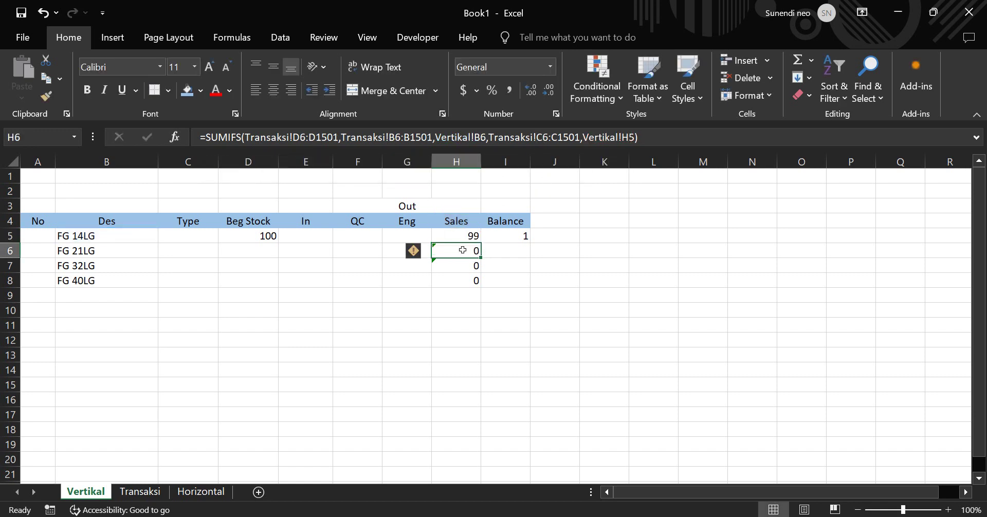
pyautogui.moveTo(459, 240); pyautogui.dragTo(330, 236)
pyautogui.click(447, 237)
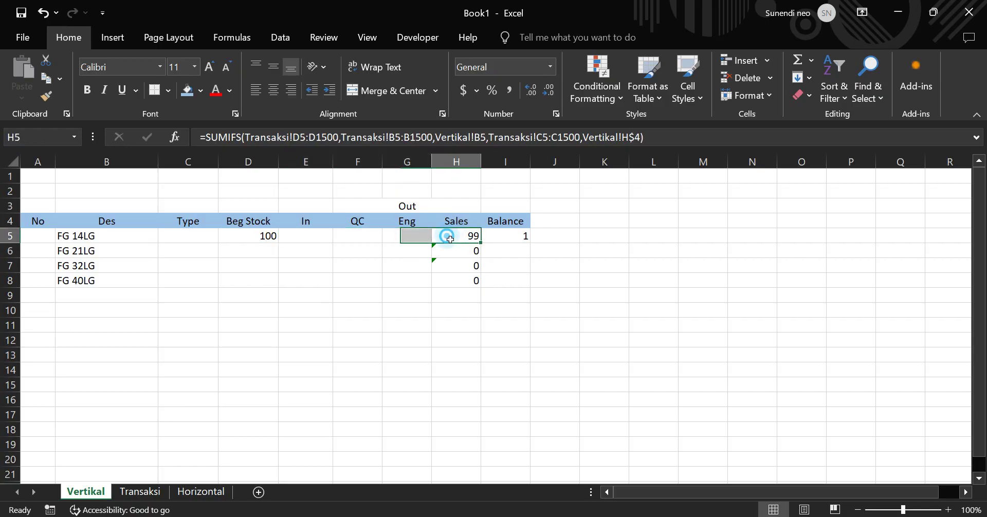
pyautogui.hotkey('ctrl', 'z')
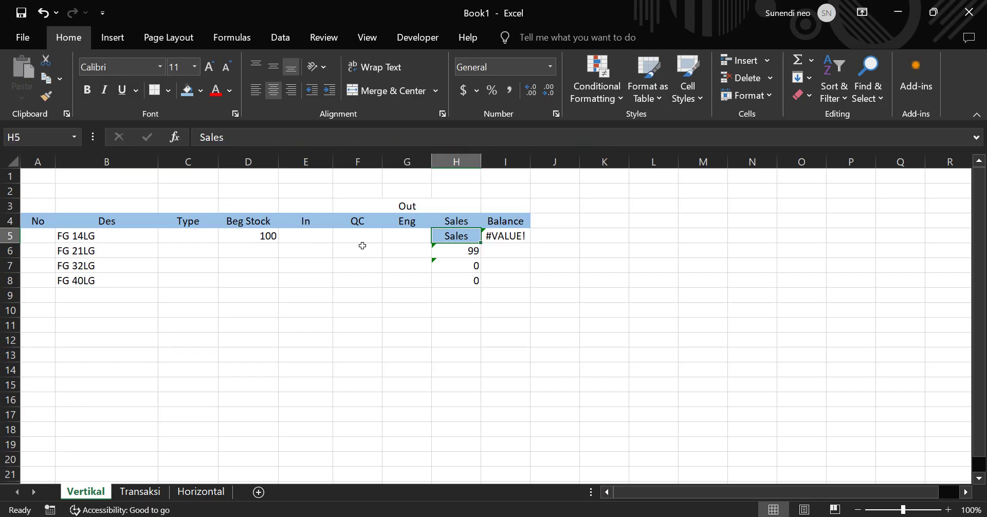
pyautogui.hotkey('ctrl', 'z')
# Step: Try to copy the Sales formula from H5 into the In, QC and Eng cells E5:G5
pyautogui.hotkey('ctrl', 'c')
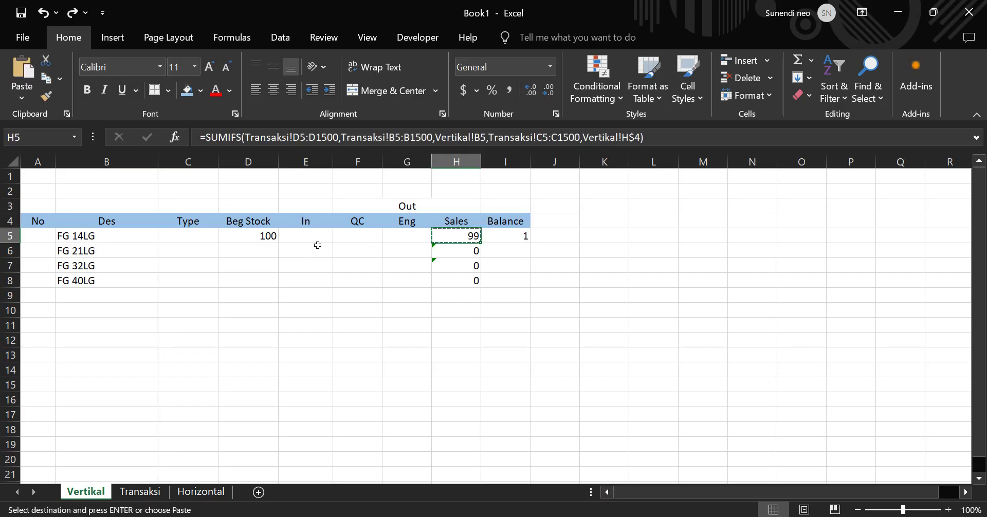
pyautogui.moveTo(317, 241); pyautogui.dragTo(402, 241)
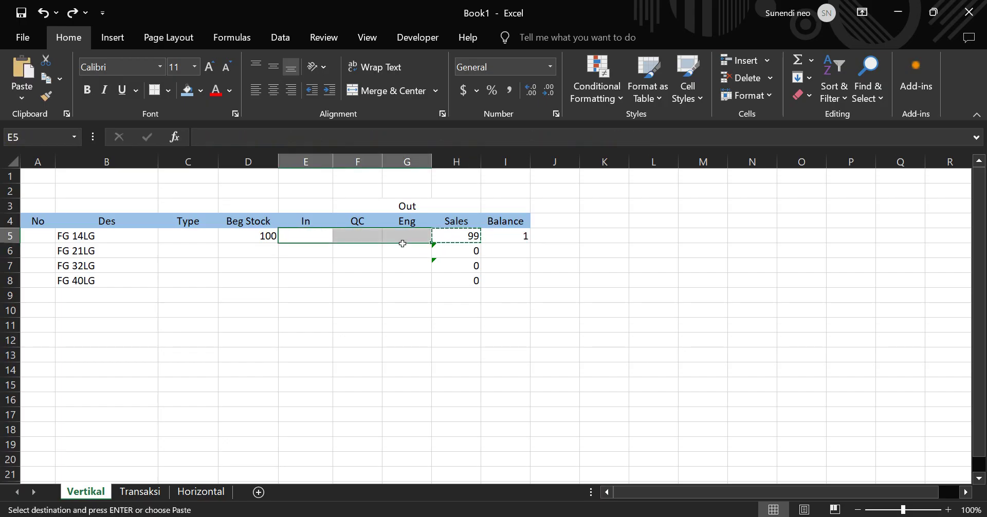
pyautogui.hotkey('ctrl', 'v')
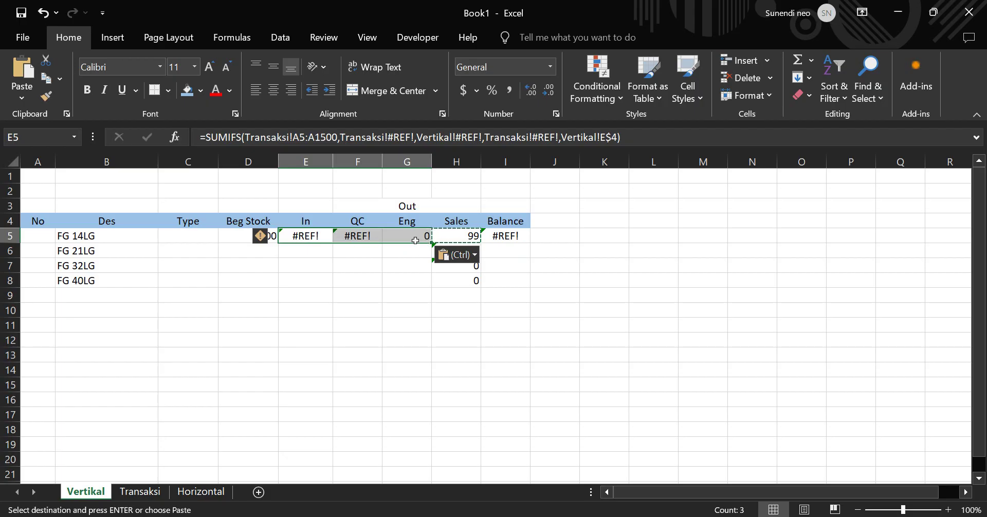
# Step: Check the references in the pasted Eng formula in G5, and clear the pasted formulas from E5:G5
pyautogui.click(411, 238)
pyautogui.click(511, 136)
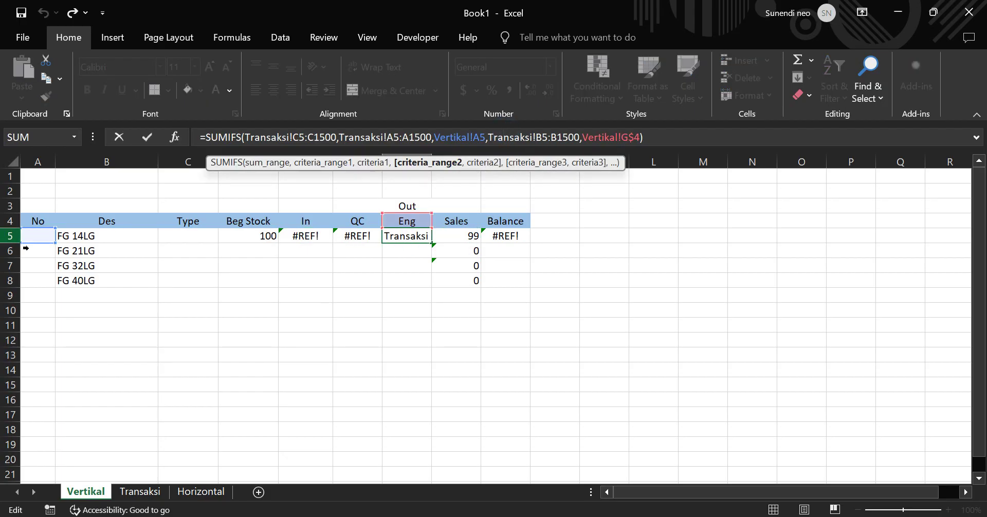
pyautogui.press('Return')
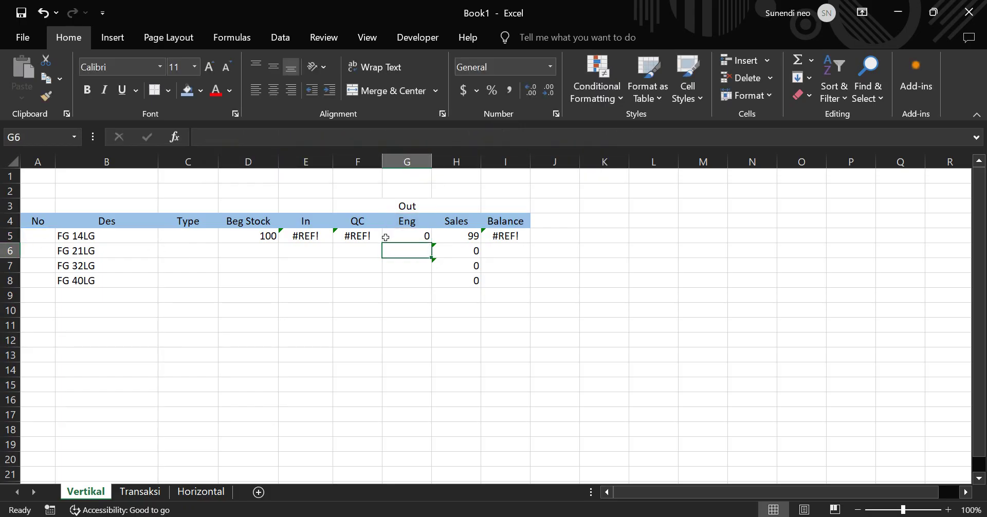
pyautogui.moveTo(319, 238); pyautogui.dragTo(408, 242)
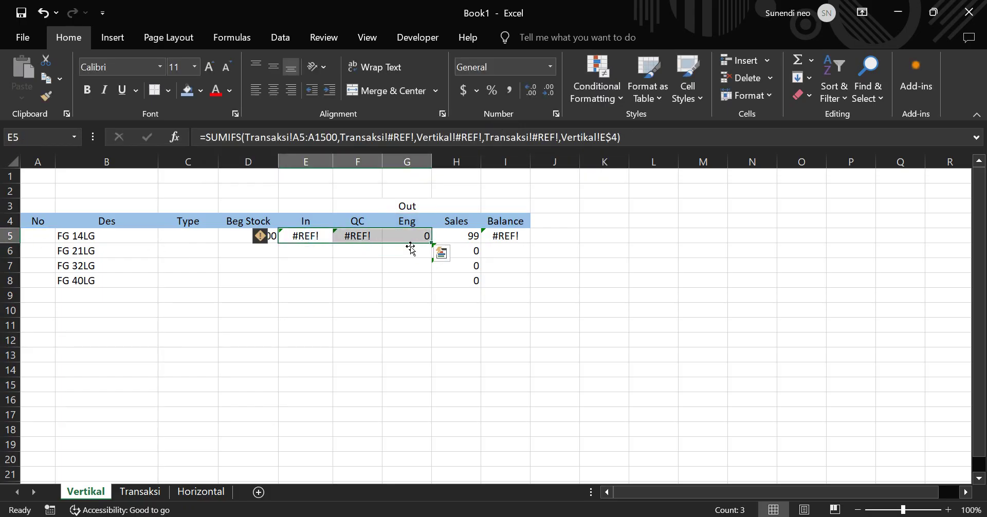
pyautogui.press('Delete')
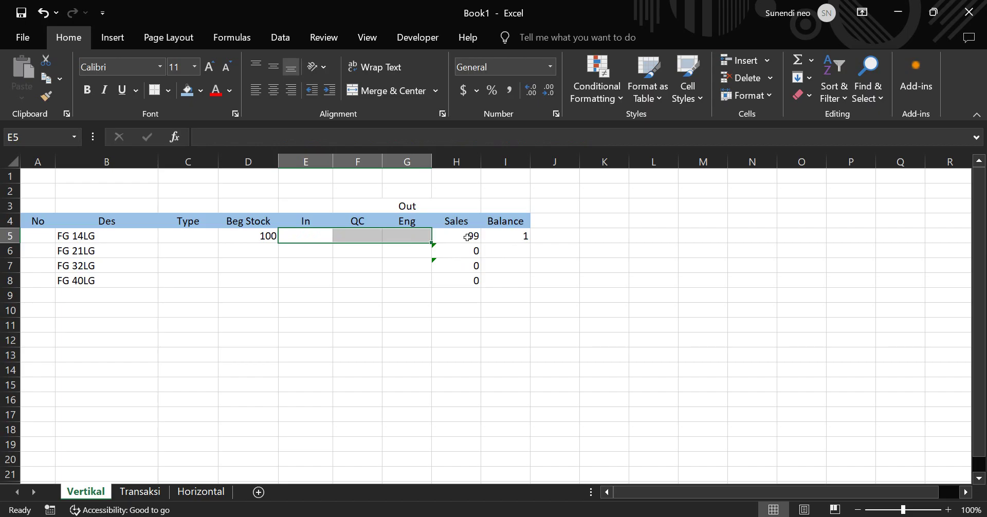
# Step: In the SUMIFS formula of H5, make the second criteria range absolute as Transaksi!$C$5:$C$1500
pyautogui.click(467, 237)
pyautogui.click(549, 140)
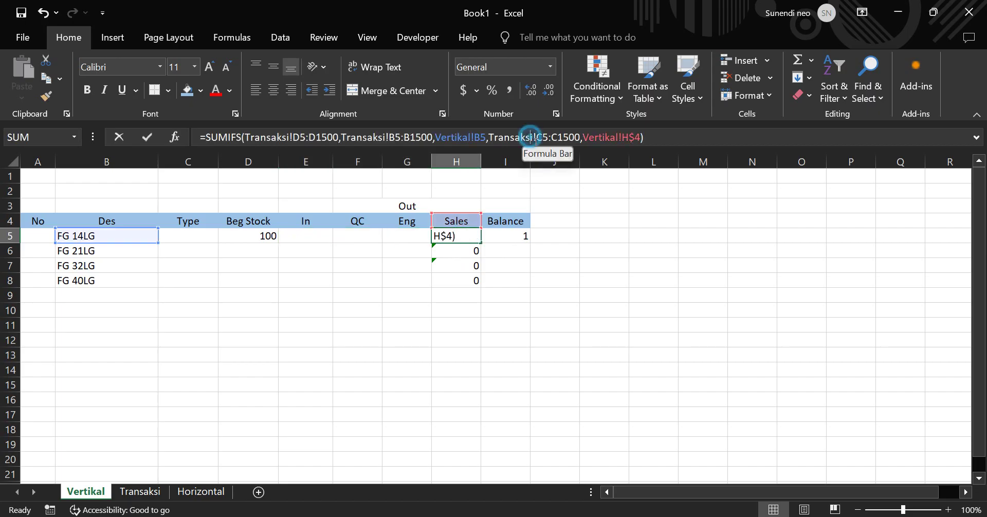
pyautogui.press('Left')
pyautogui.press('Left')
pyautogui.press('Left')
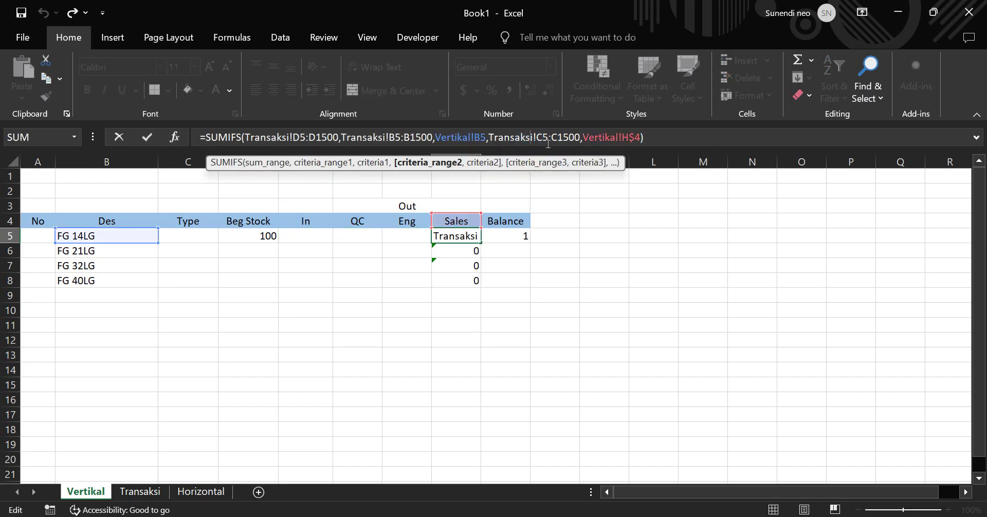
pyautogui.press('Right')
pyautogui.press('Right')
pyautogui.press('F4')
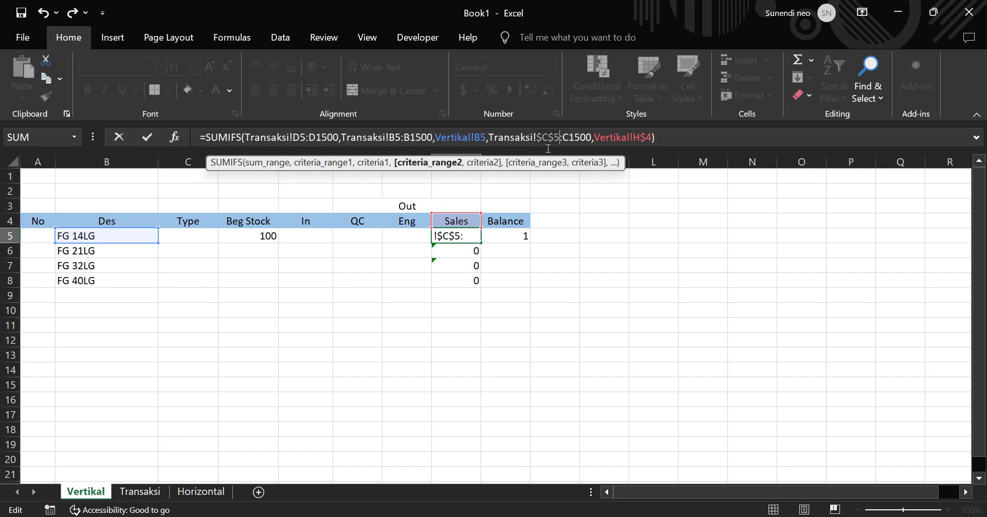
pyautogui.click(577, 143)
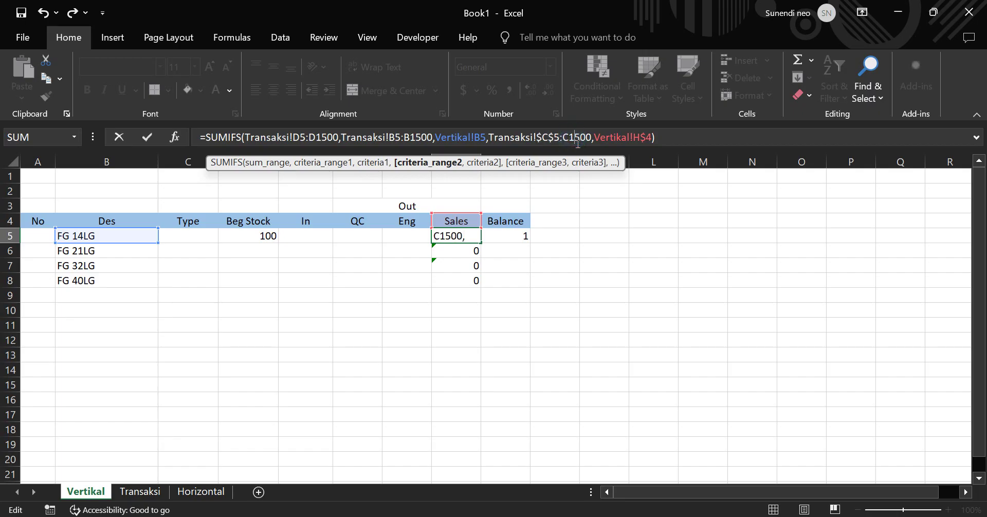
pyautogui.press('F4')
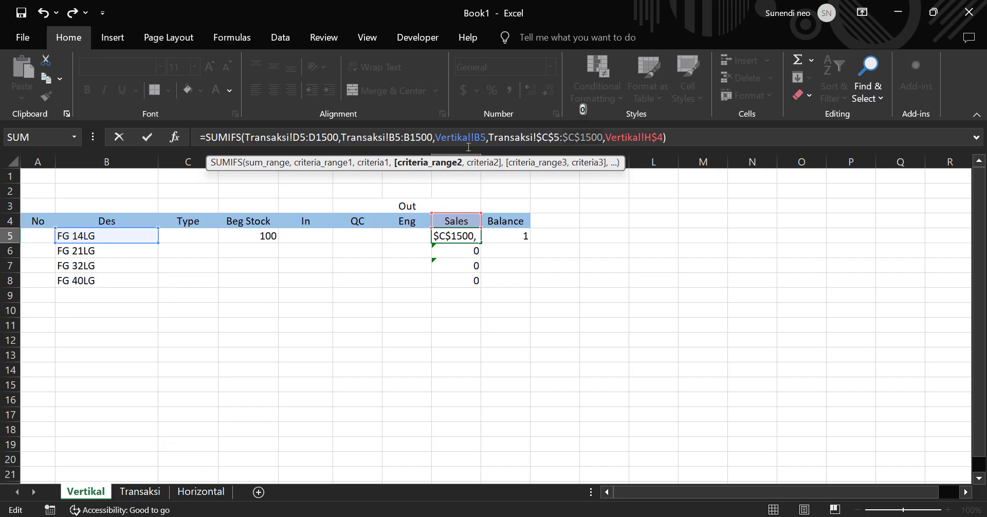
# Step: Make the first criteria range in the H5 formula absolute as Transaksi!$B$5:$B$1500
pyautogui.click(414, 141)
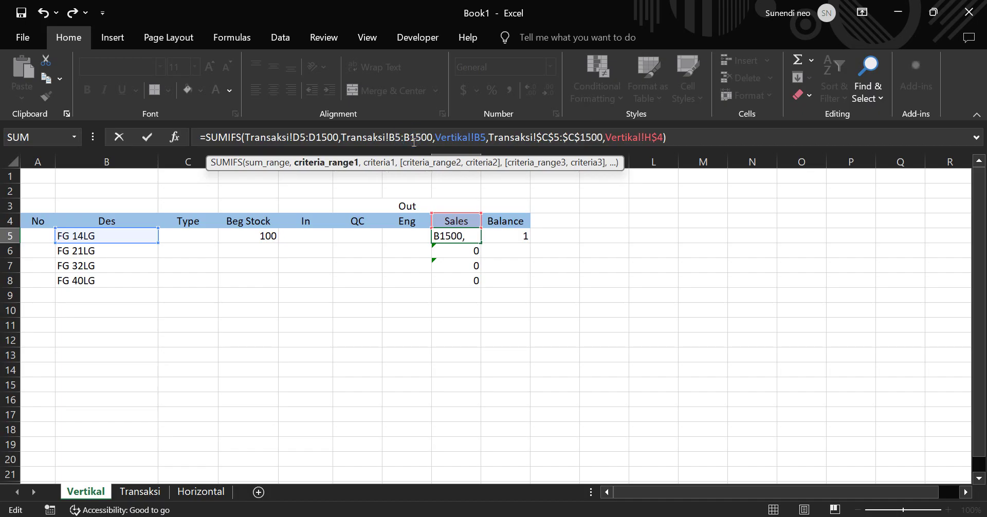
pyautogui.press('F4')
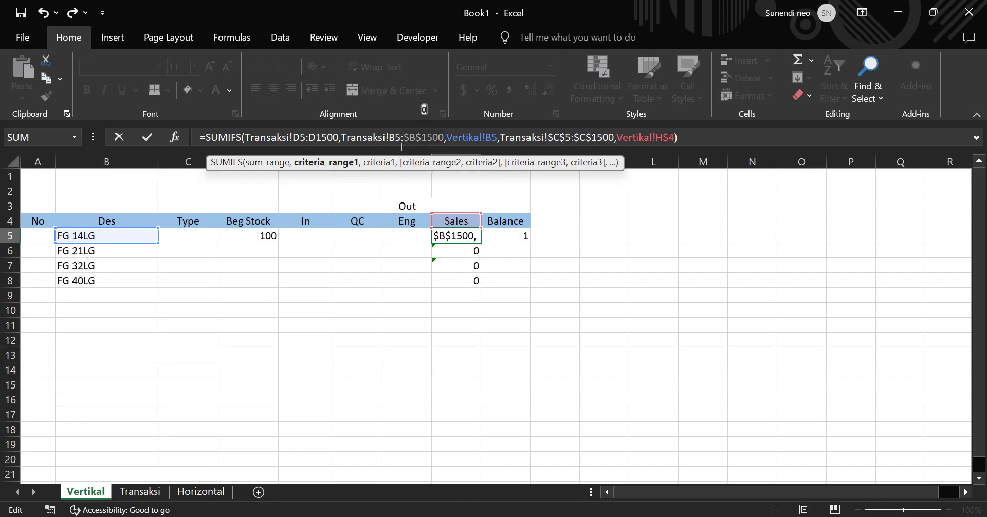
pyautogui.click(401, 142)
pyautogui.press('F4')
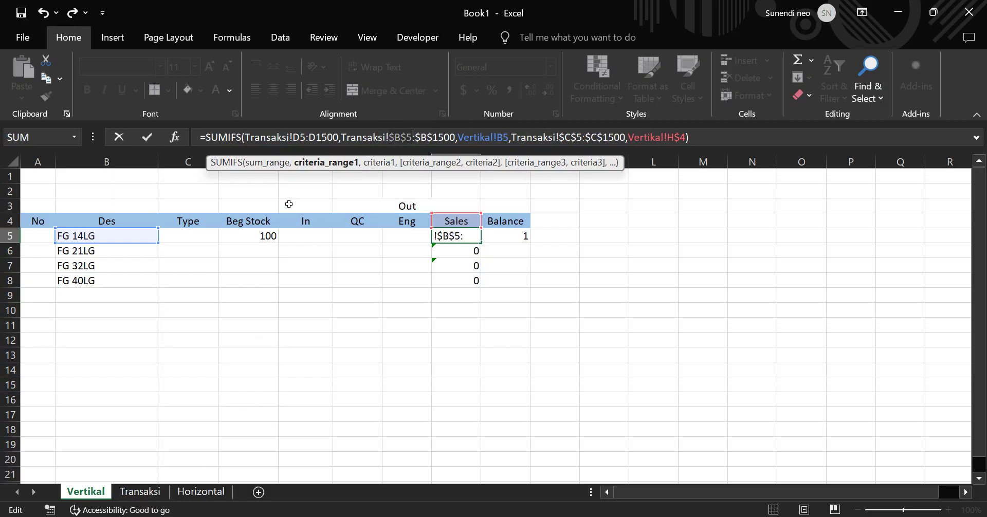
# Step: Make the sum range in the H5 formula absolute as Transaksi!$D$5:$D$1500
pyautogui.click(314, 144)
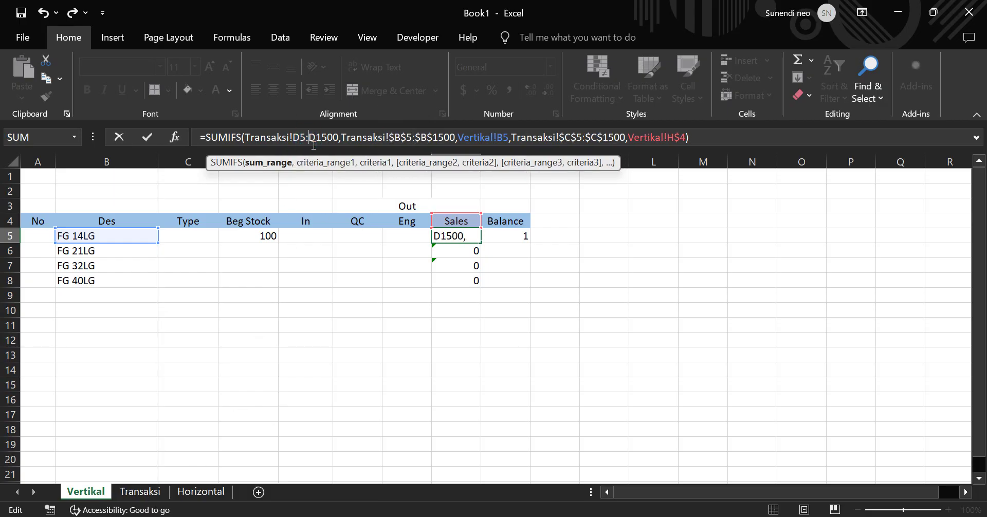
pyautogui.click(306, 138)
pyautogui.press('F4')
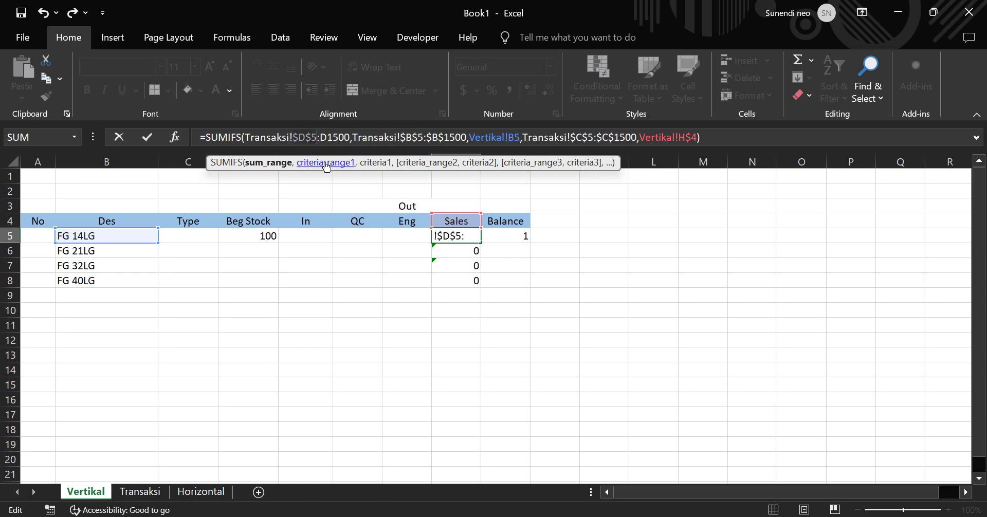
pyautogui.click(338, 139)
pyautogui.press('F4')
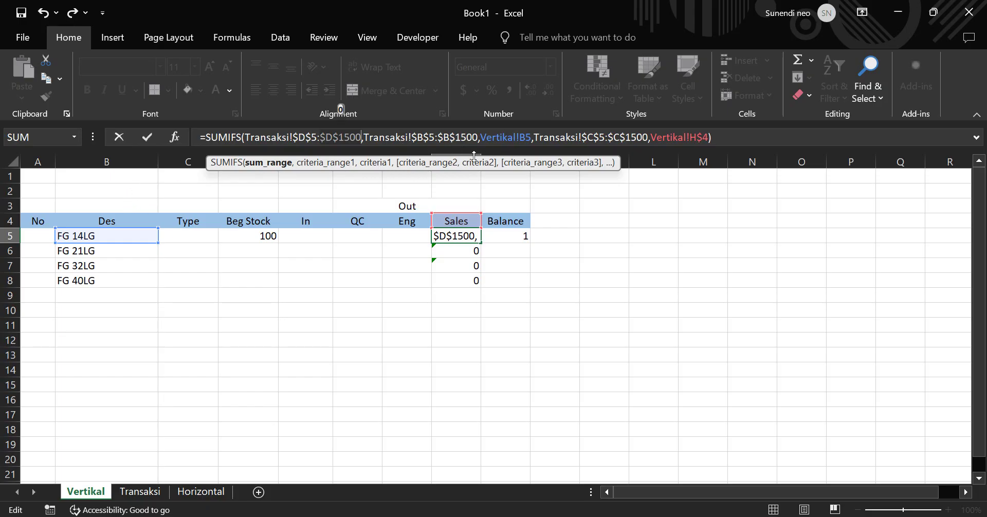
# Step: Lock only the column of the product reference in the H5 formula as Vertikal!$B5, and confirm the formula
pyautogui.click(519, 145)
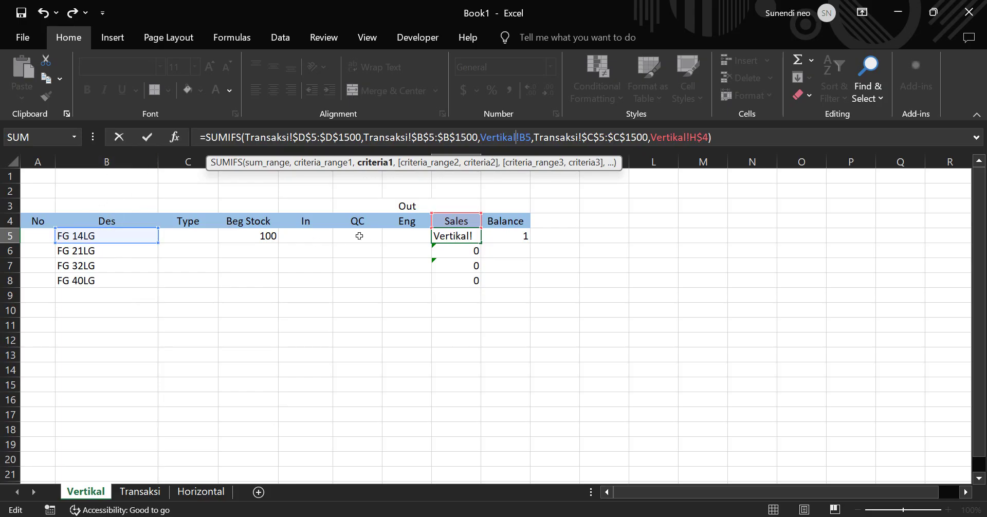
pyautogui.click(526, 147)
pyautogui.write('$')
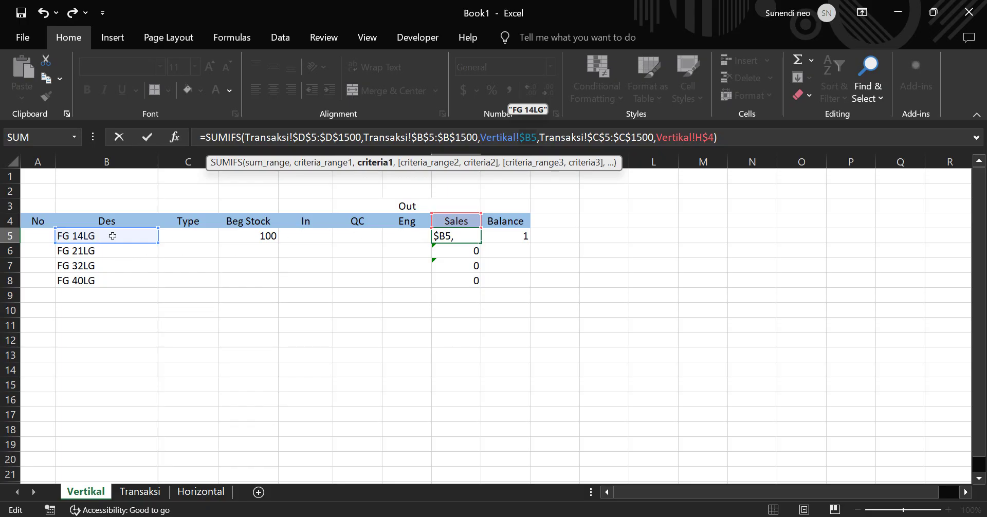
pyautogui.press('Return')
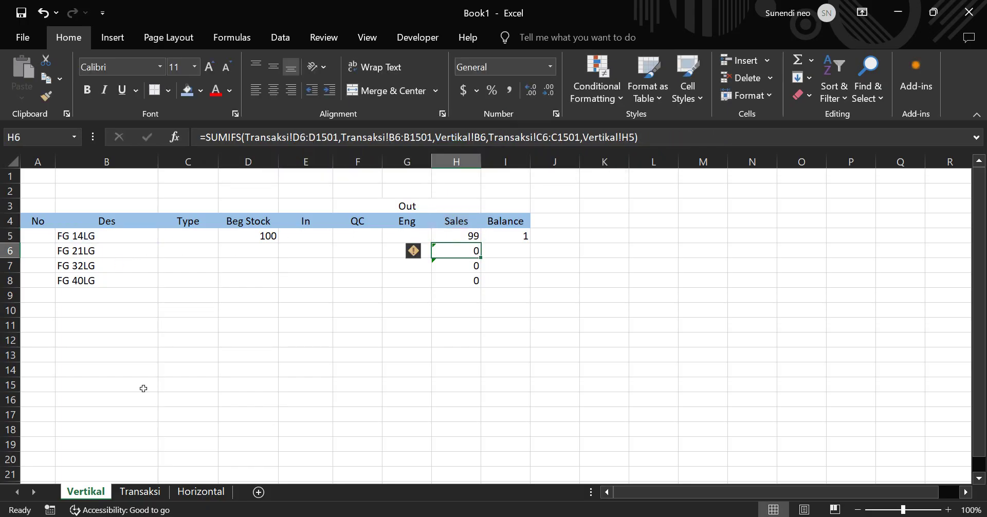
# Step: Copy the fully locked Sales formula from H5 into the In, QC and Eng cells E5:G5
pyautogui.click(460, 240)
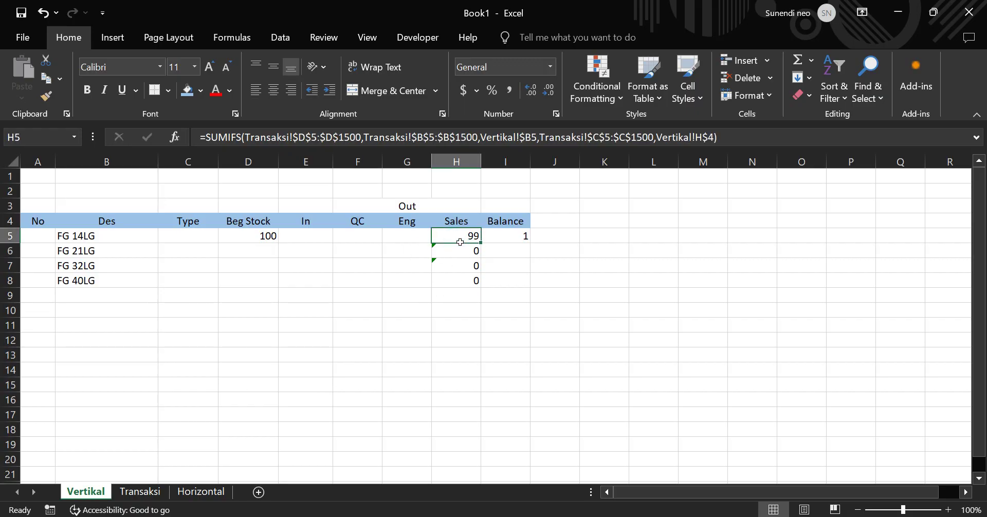
pyautogui.hotkey('ctrl', 'c')
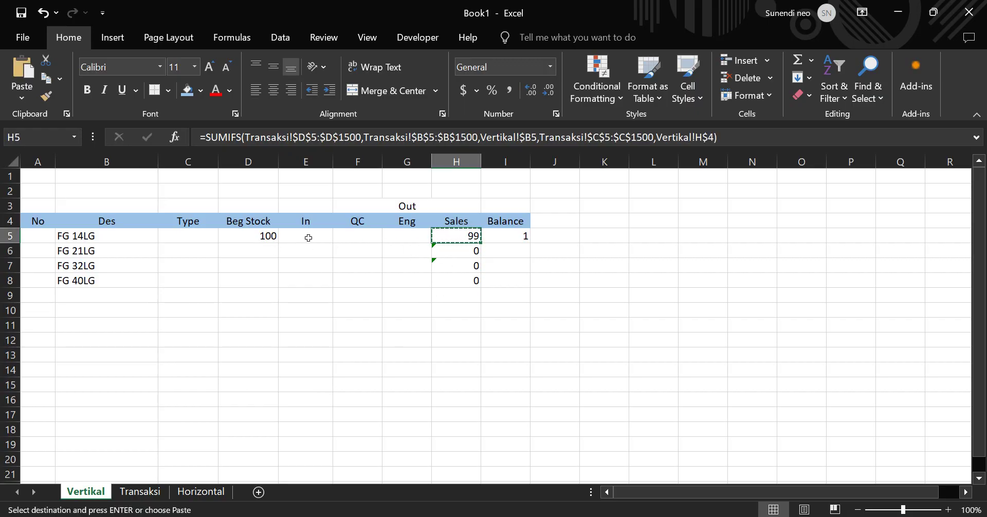
pyautogui.click(310, 239)
pyautogui.moveTo(310, 239); pyautogui.dragTo(412, 241)
pyautogui.hotkey('ctrl', 'v')
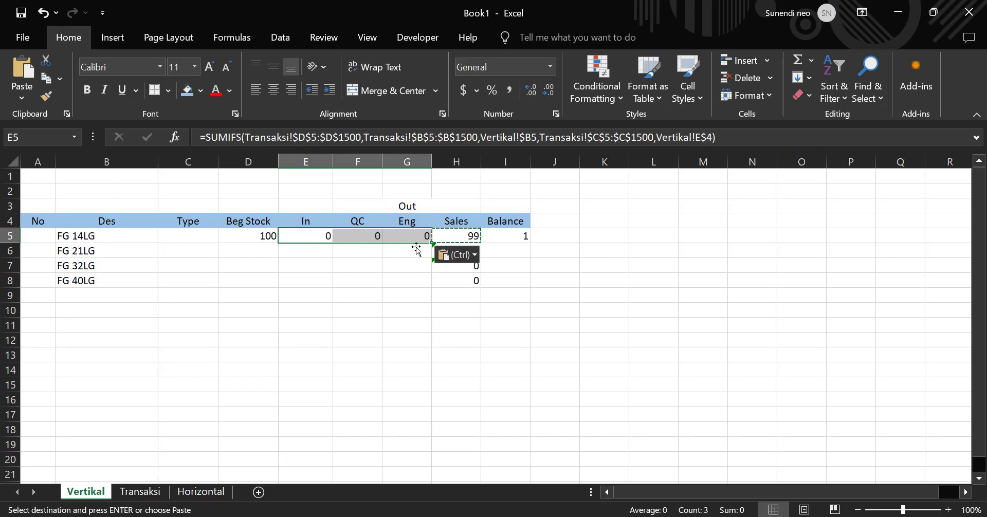
# Step: Inspect the cell references in the SUMIFS formula of the In cell E5, leaving it as it is
pyautogui.click(324, 238)
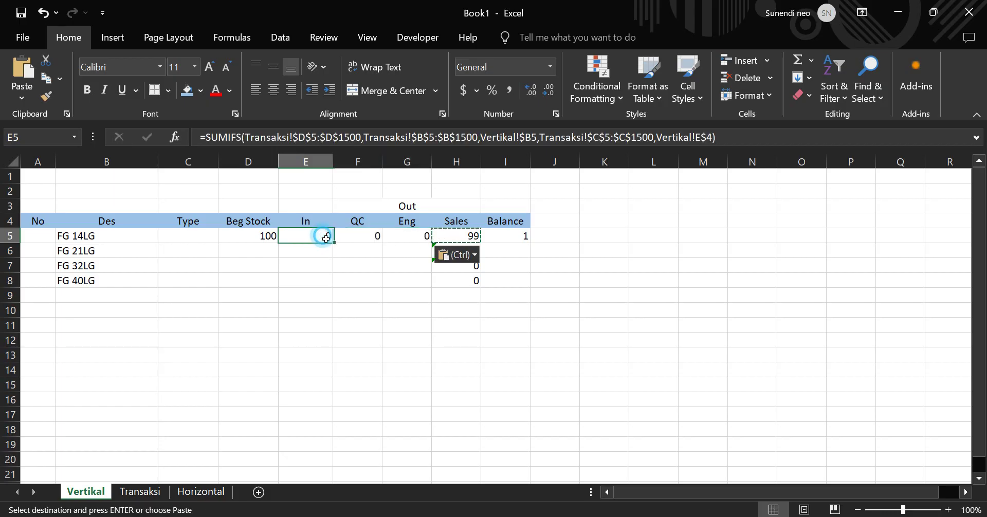
pyautogui.click(332, 138)
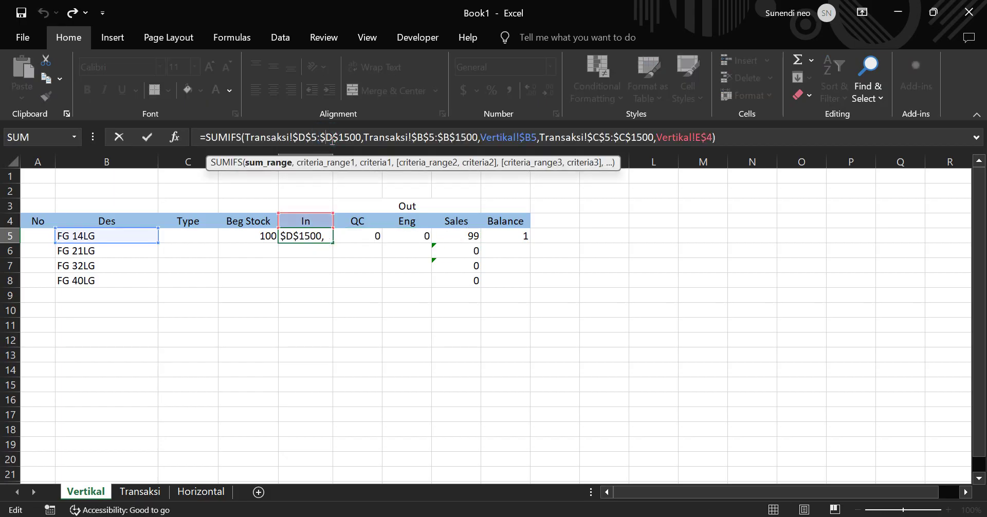
pyautogui.press('Return')
# Step: Fill the row 5 formulas of the In through Balance columns down through row 8, covering E5:I8
pyautogui.press('Up')
pyautogui.hotkey('shift', 'Right')
pyautogui.hotkey('shift', 'Left')
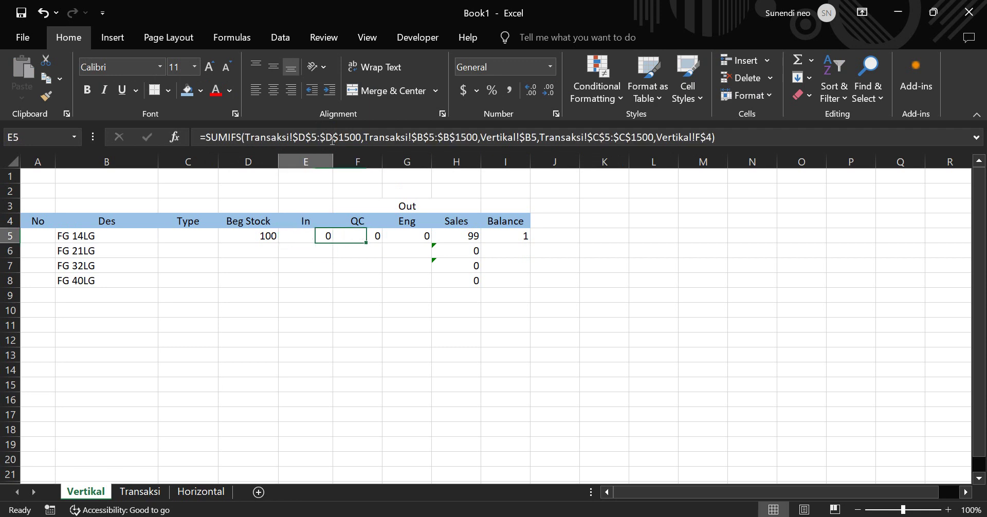
pyautogui.hotkey('shift', 'Right')
pyautogui.hotkey('shift', 'Right')
pyautogui.hotkey('shift', 'Right')
pyautogui.hotkey('shift', 'Right')
pyautogui.hotkey('shift', 'Left')
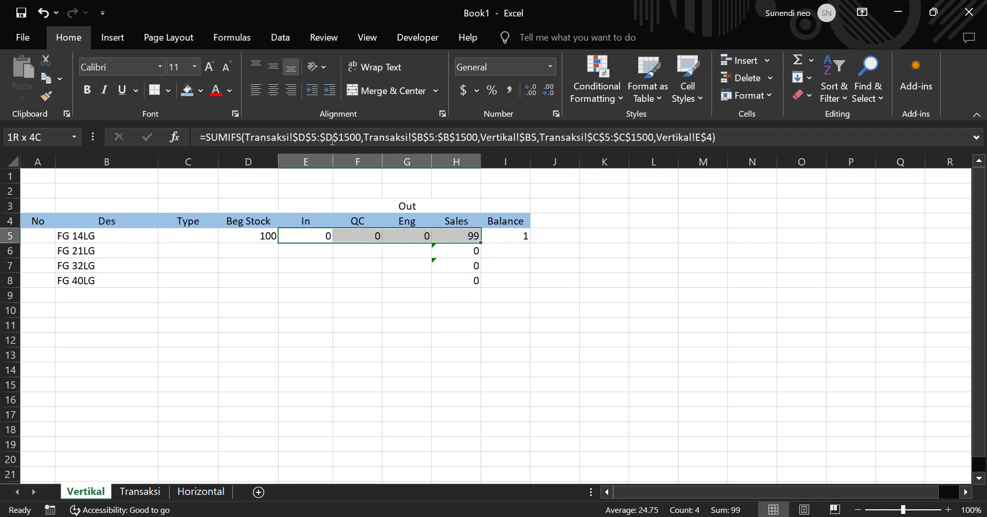
pyautogui.hotkey('shift', 'Right')
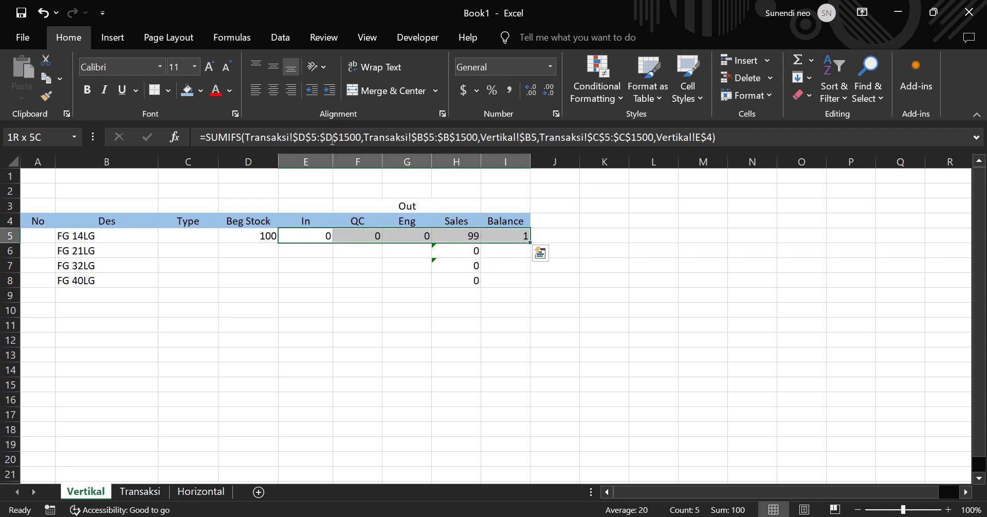
pyautogui.hotkey('shift', 'Down')
pyautogui.hotkey('shift', 'Down')
pyautogui.hotkey('shift', 'Down')
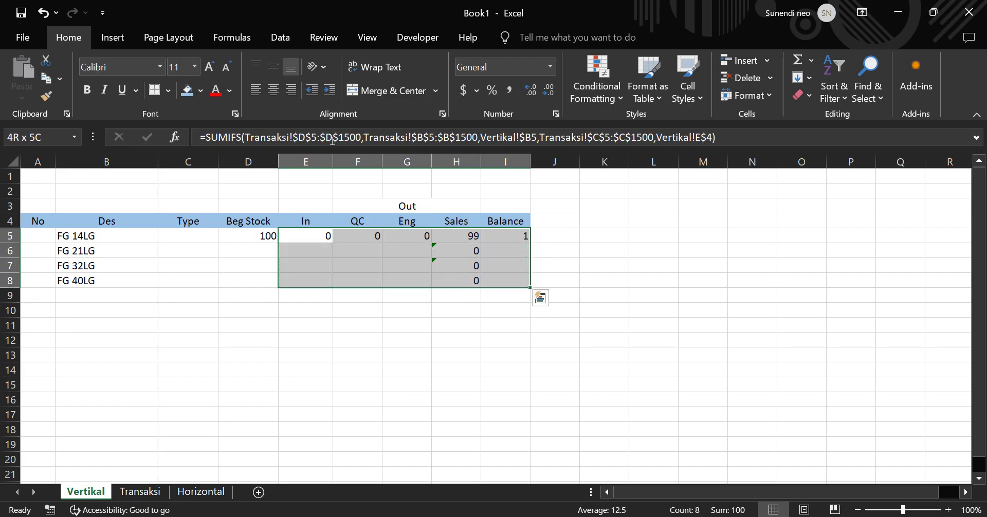
pyautogui.hotkey('ctrl', 'd')
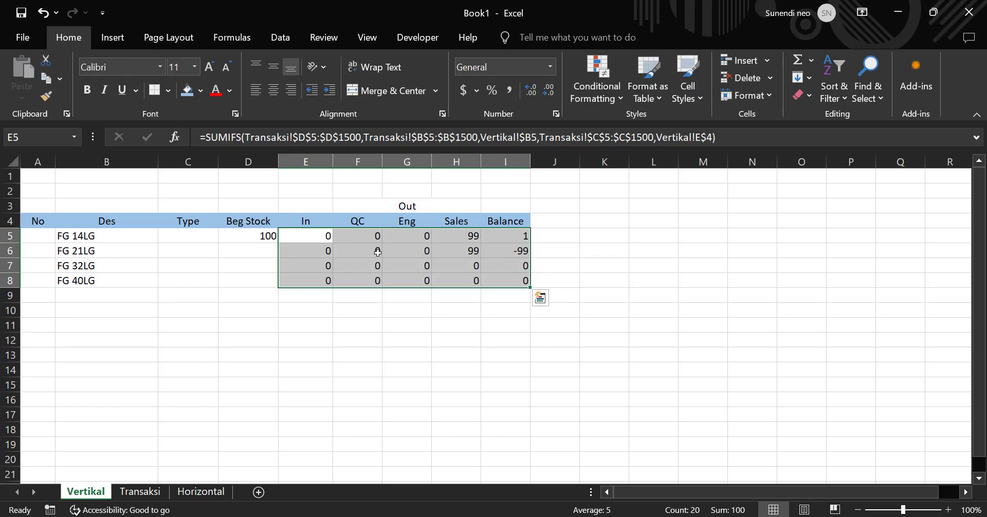
# Step: Copy the FG 14LG beginning stock of 100 down into D6 for FG 21LG
pyautogui.click(463, 256)
pyautogui.click(266, 236)
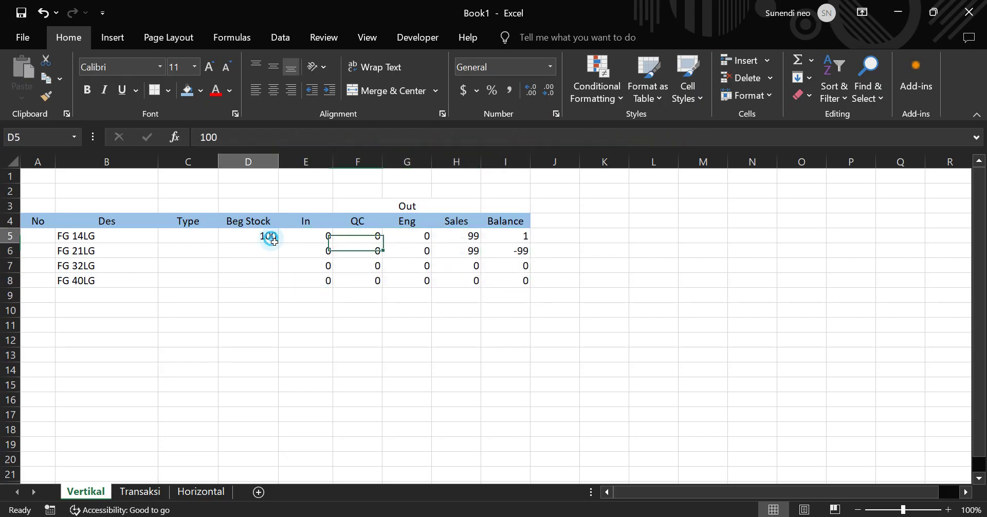
pyautogui.click(271, 250)
pyautogui.hotkey('ctrl', 'd')
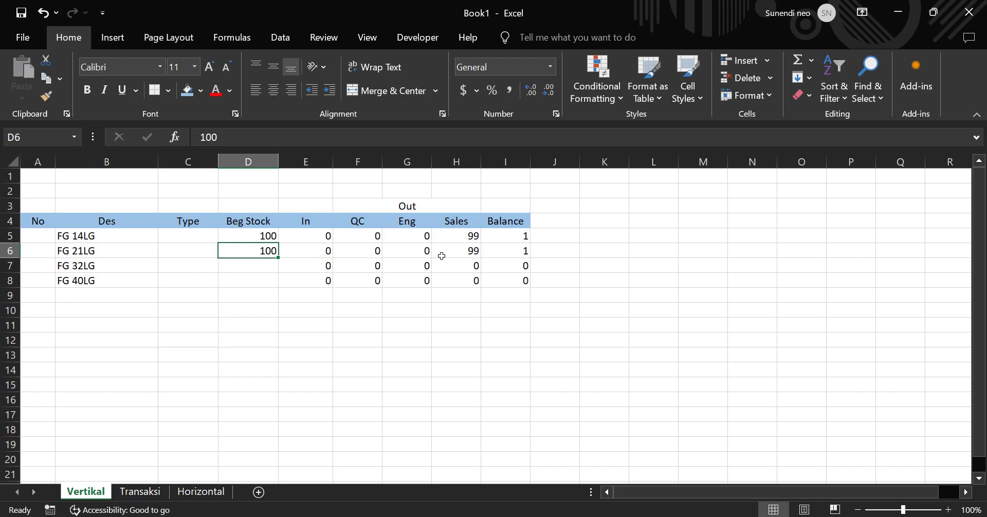
# Step: On the Transaksi sheet, duplicate the FG 21LG transaction into row 7, set its Jenis Trans to "in", and return to the Vertikal report
pyautogui.click(311, 224)
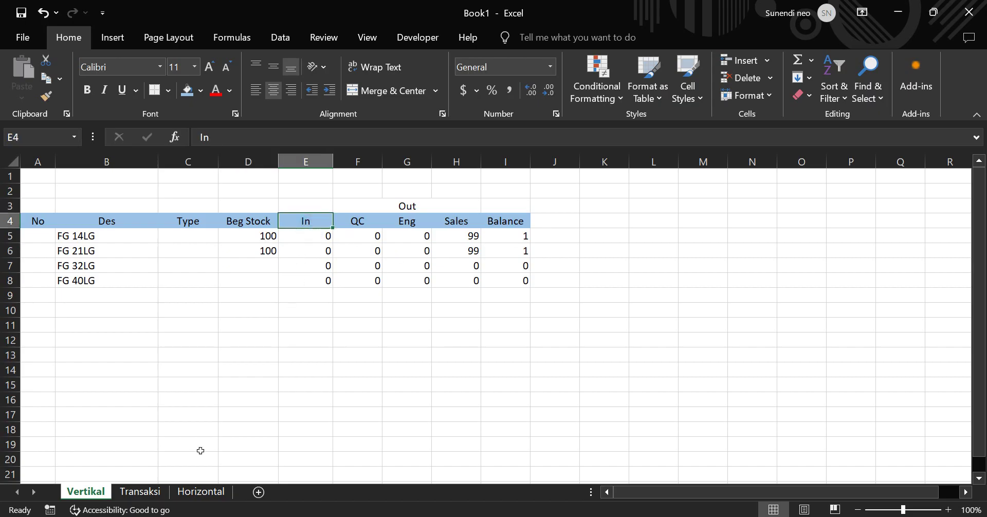
pyautogui.click(140, 492)
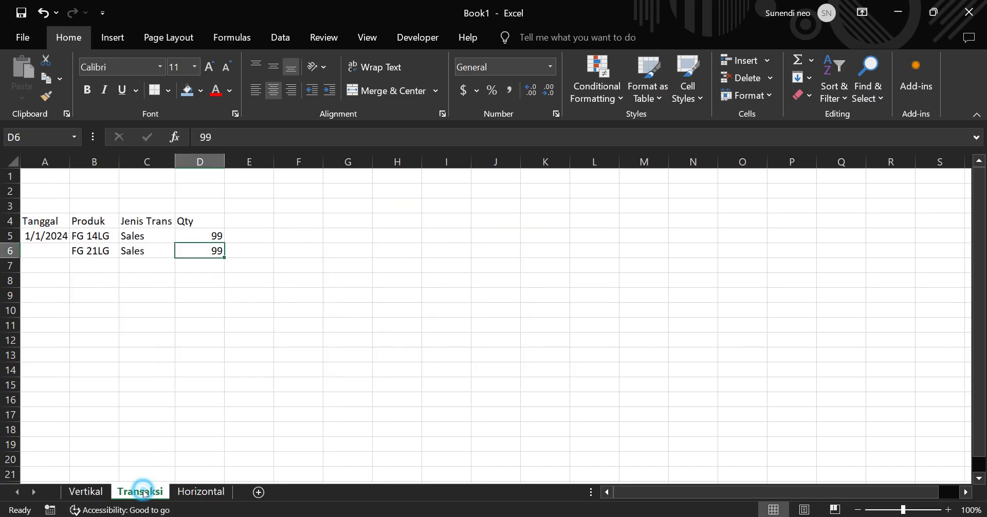
pyautogui.click(140, 255)
pyautogui.moveTo(91, 250); pyautogui.dragTo(210, 271)
pyautogui.hotkey('ctrl', 'd')
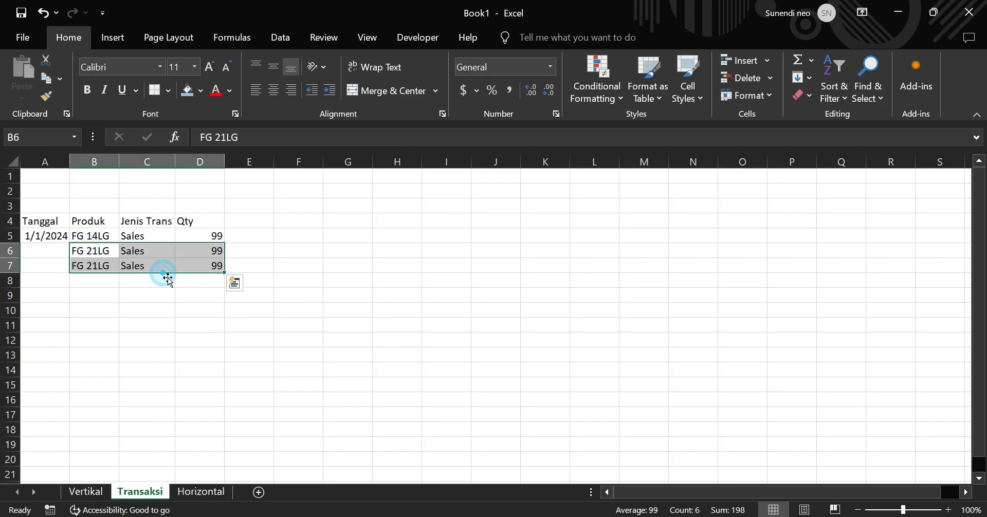
pyautogui.click(162, 268)
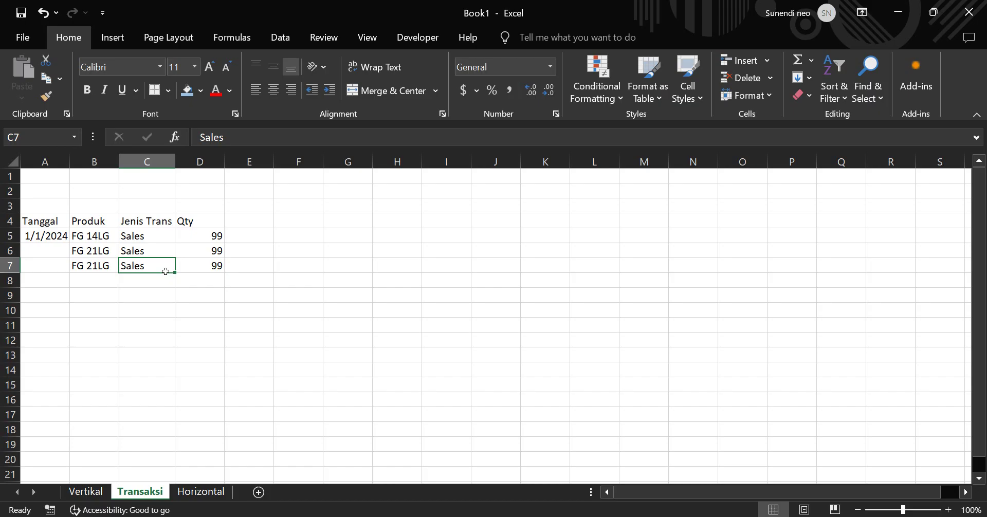
pyautogui.write('in')
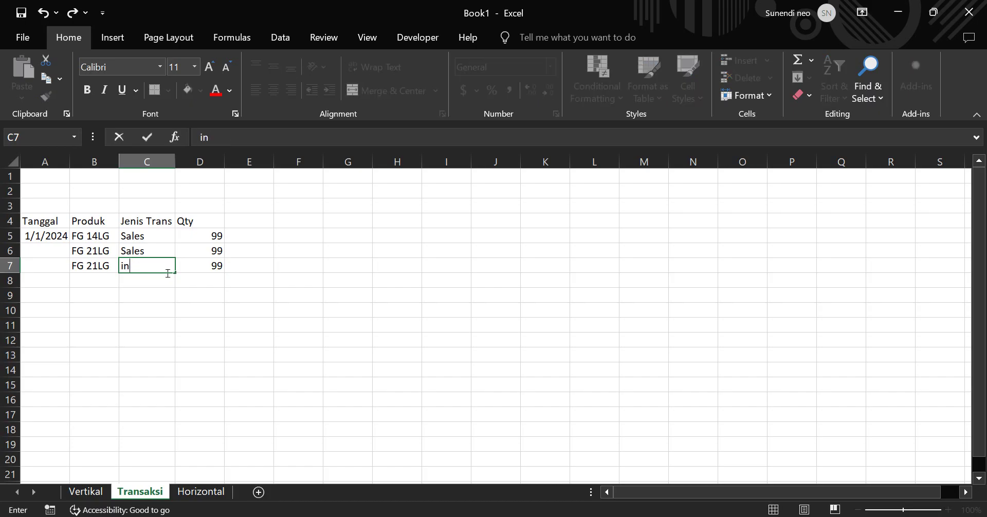
pyautogui.press('Return')
pyautogui.click(86, 492)
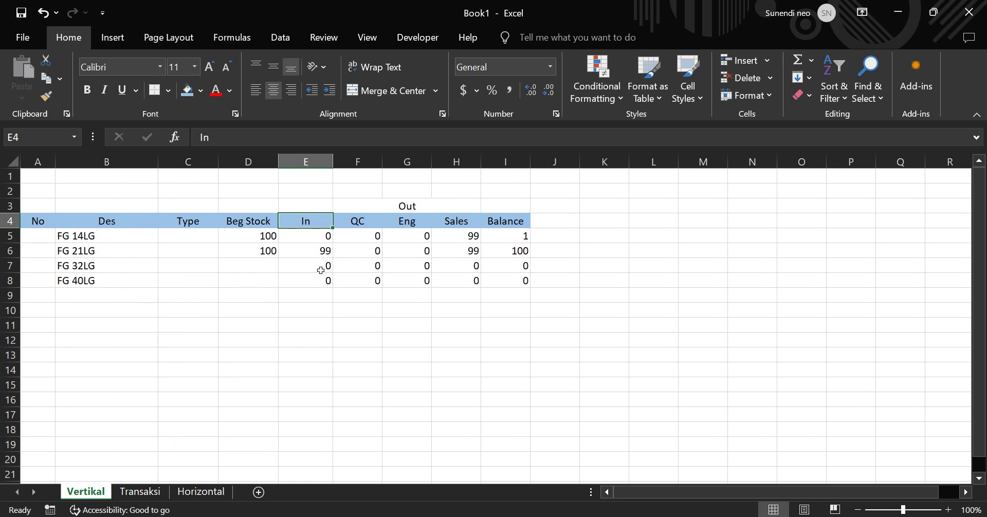
# Step: Set the Qty of the FG 21LG "in" transaction in Transaksi D7 to 88 and check the Vertikal report
pyautogui.click(139, 492)
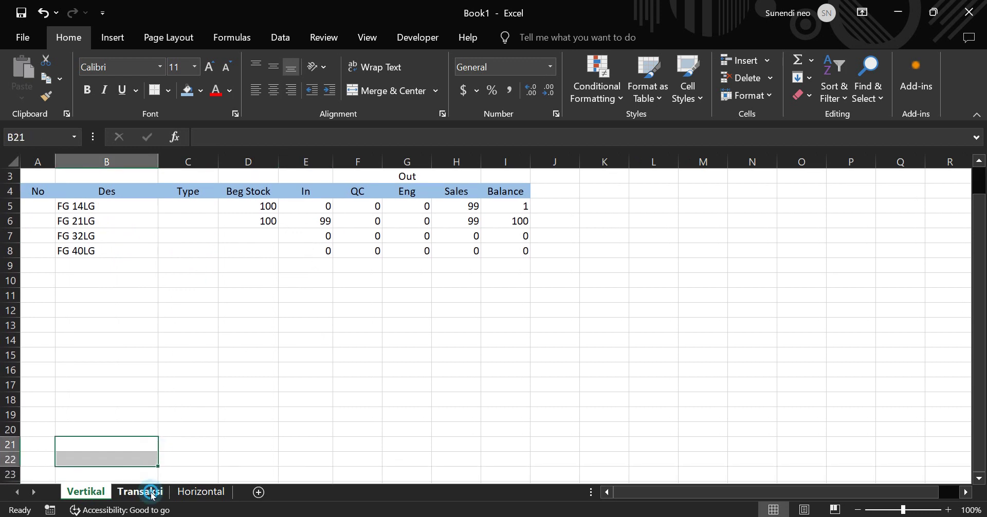
pyautogui.click(221, 268)
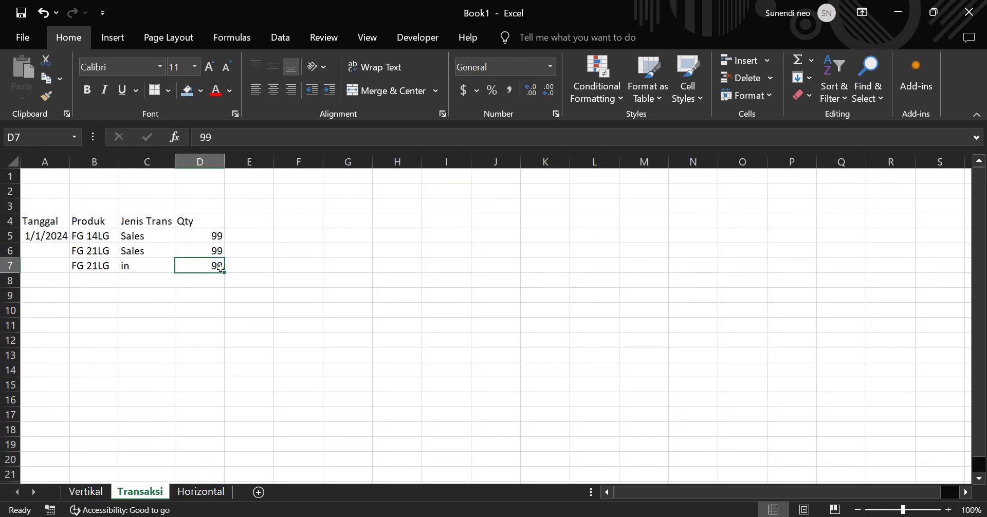
pyautogui.write('88')
pyautogui.press('Return')
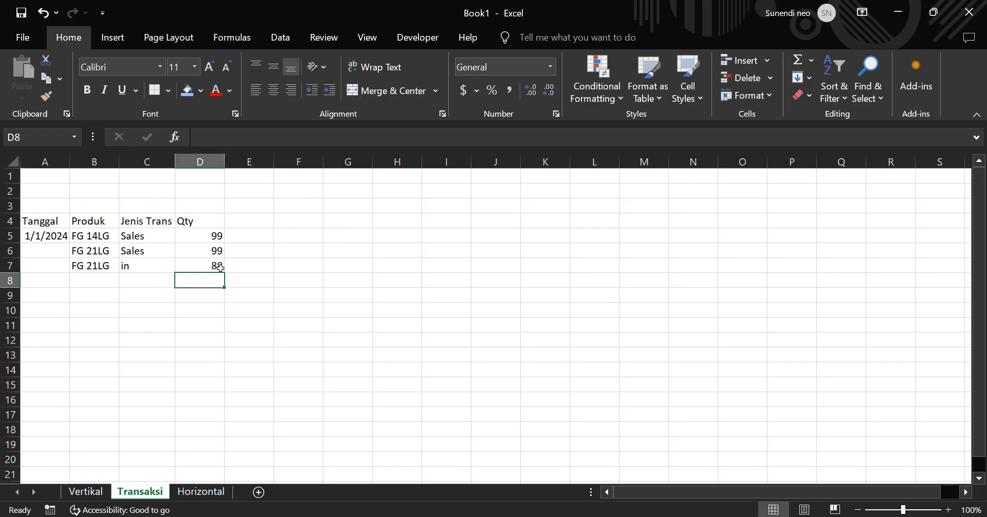
pyautogui.click(95, 491)
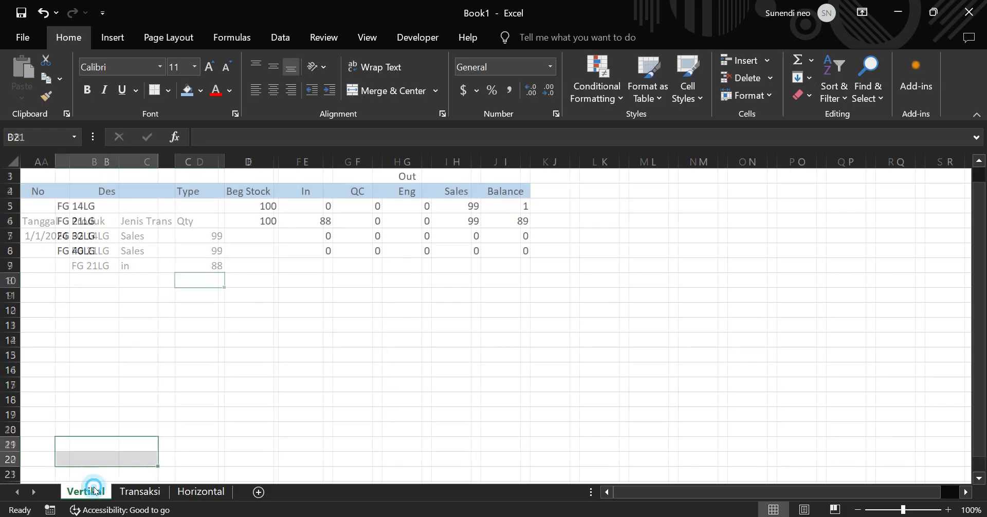
pyautogui.click(322, 229)
pyautogui.scroll(1, 323, 232)
pyautogui.click(488, 269)
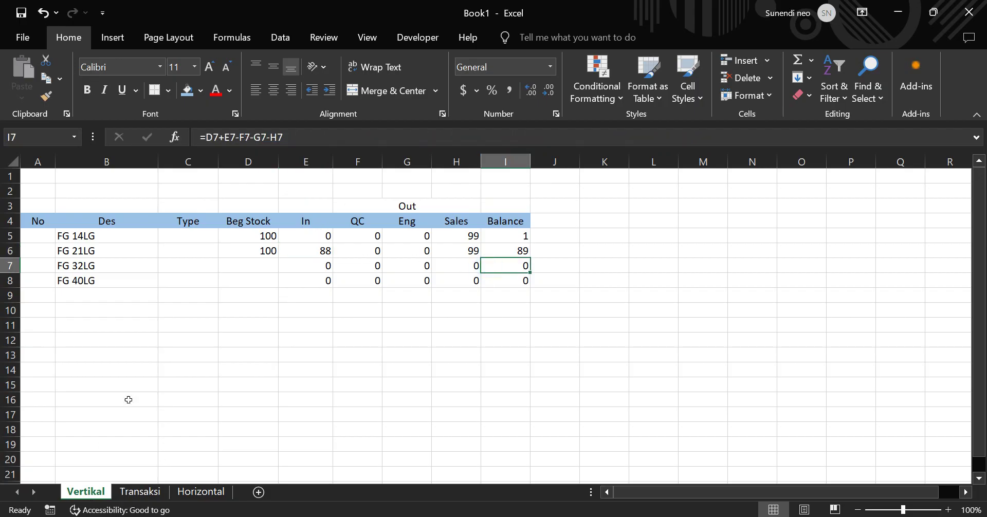
# Step: Review the Des, Beg Stock, In, QC, Eng, Sales and Balance columns of the Vertikal report one by one
pyautogui.moveTo(80, 227); pyautogui.dragTo(85, 435)
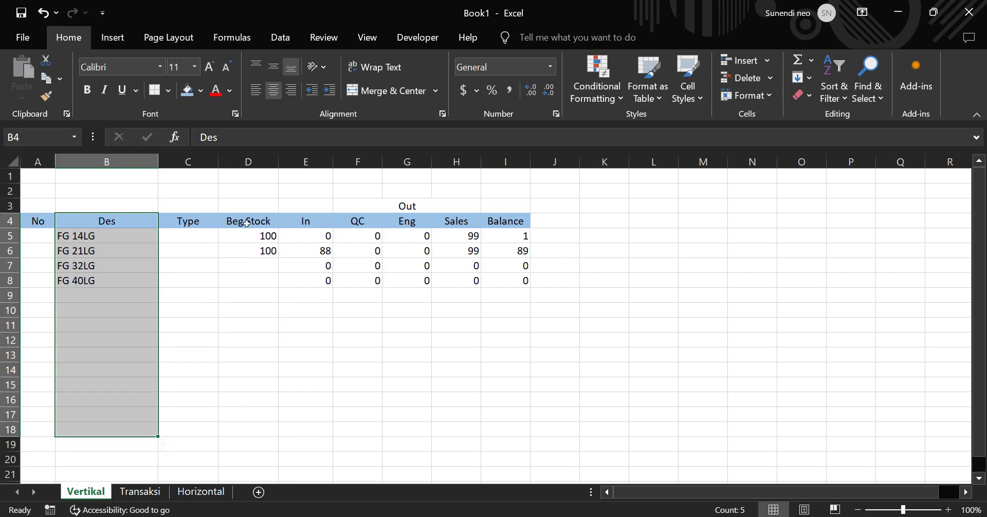
pyautogui.moveTo(247, 223); pyautogui.dragTo(248, 401)
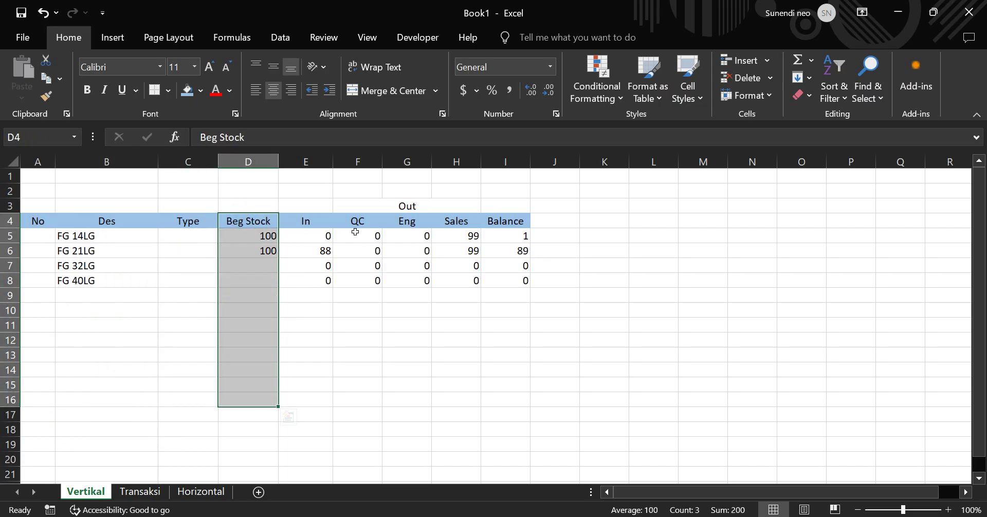
pyautogui.moveTo(355, 226); pyautogui.dragTo(356, 390)
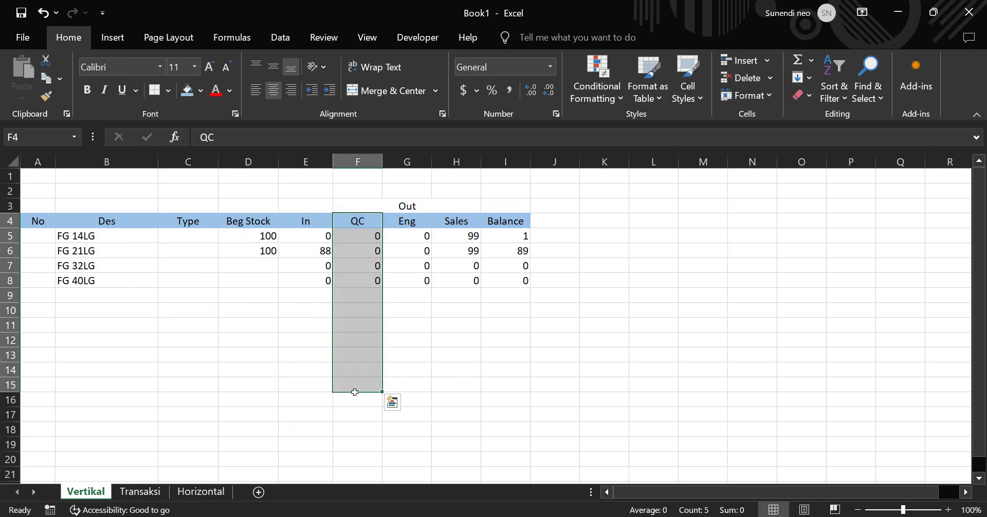
pyautogui.moveTo(316, 228); pyautogui.dragTo(329, 374)
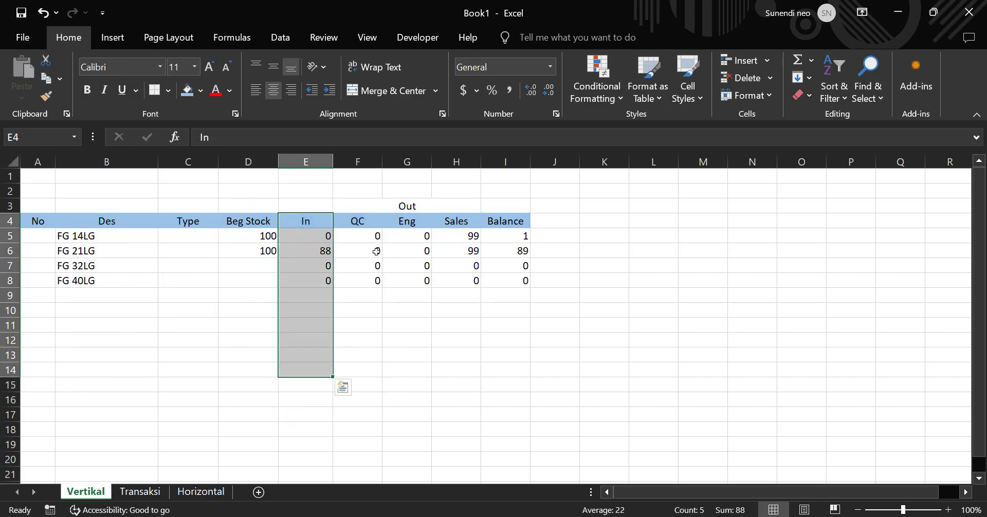
pyautogui.click(378, 229)
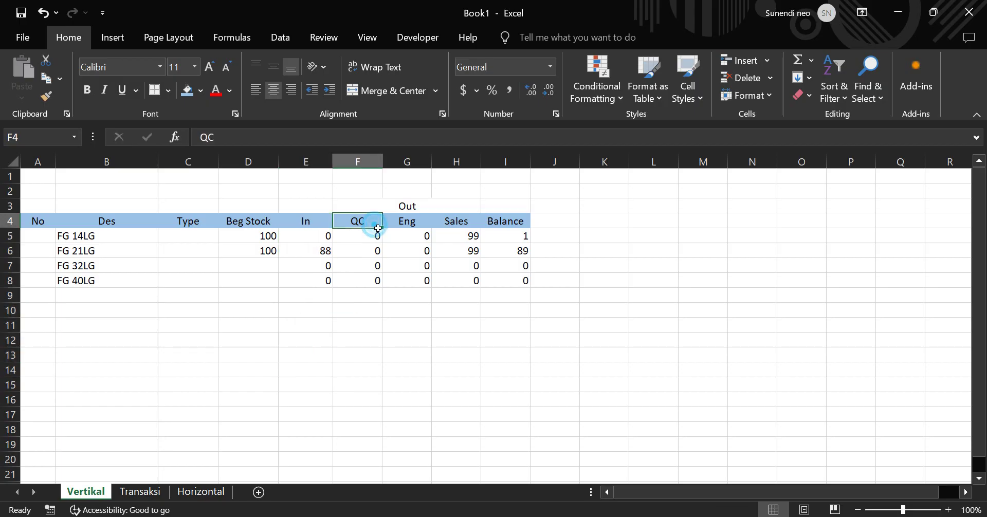
pyautogui.click(414, 228)
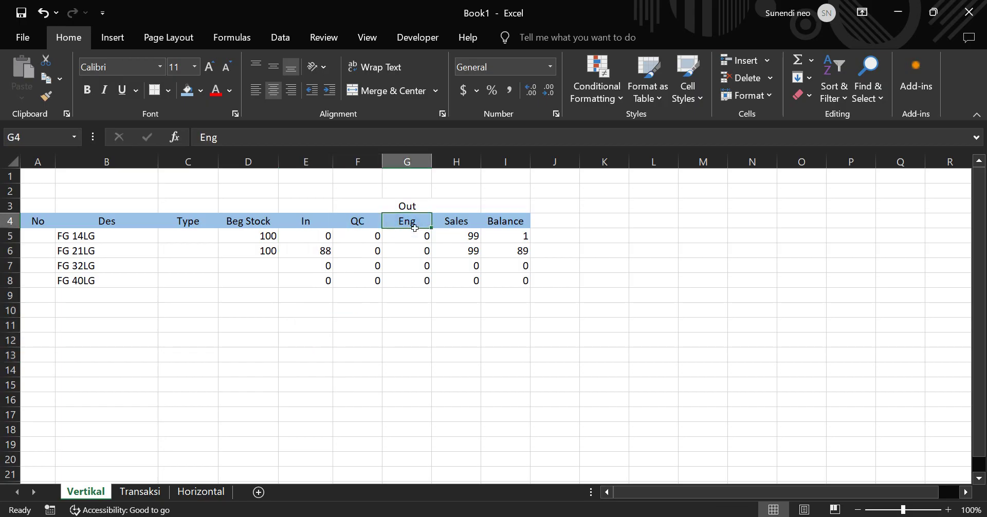
pyautogui.click(459, 228)
pyautogui.click(512, 222)
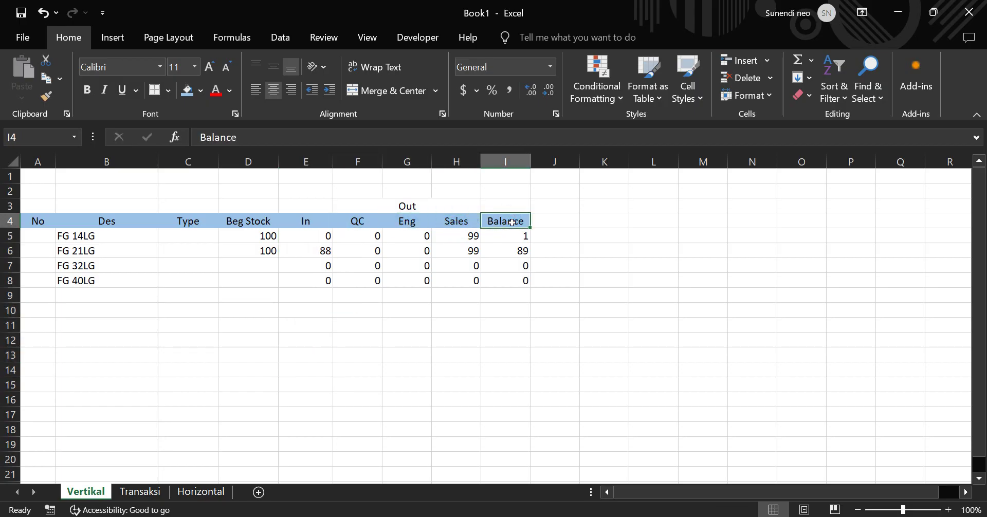
pyautogui.moveTo(512, 222); pyautogui.dragTo(520, 341)
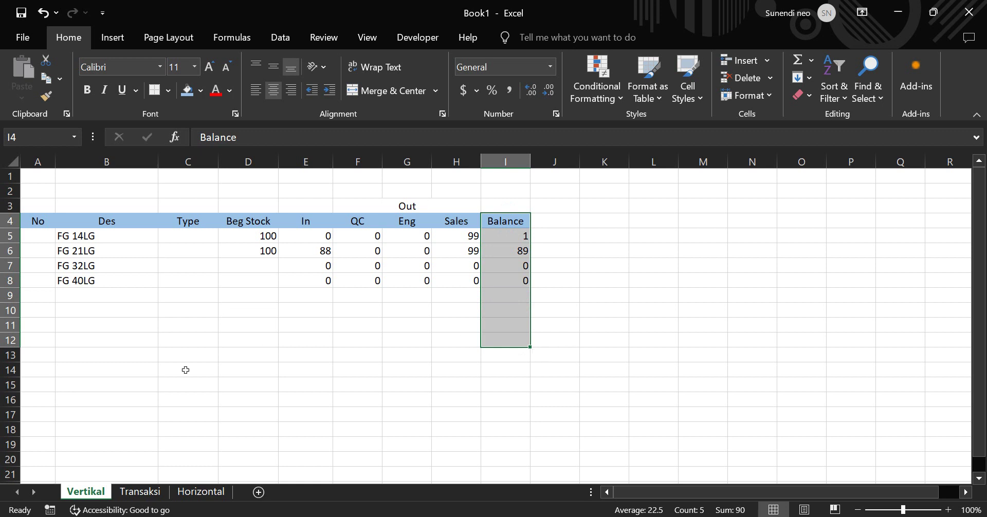
# Step: Examine the transaction entry area on the Transaksi sheet, and look over the Out heading and layout of the Vertikal report
pyautogui.click(140, 491)
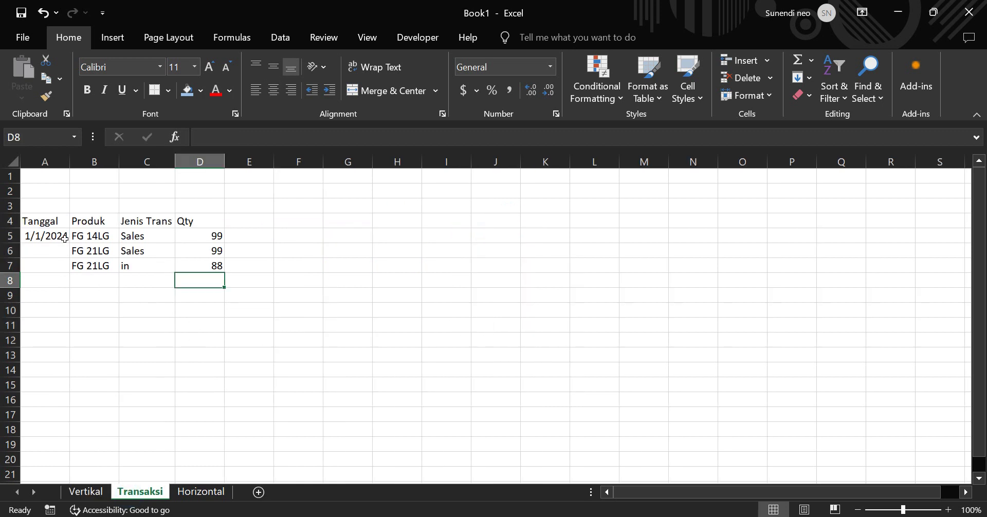
pyautogui.moveTo(65, 238); pyautogui.dragTo(226, 407)
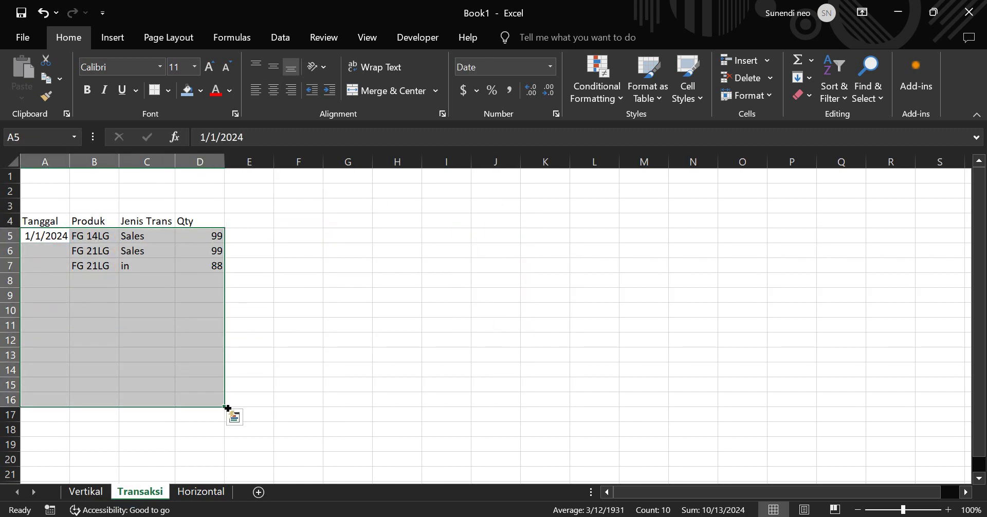
pyautogui.click(163, 243)
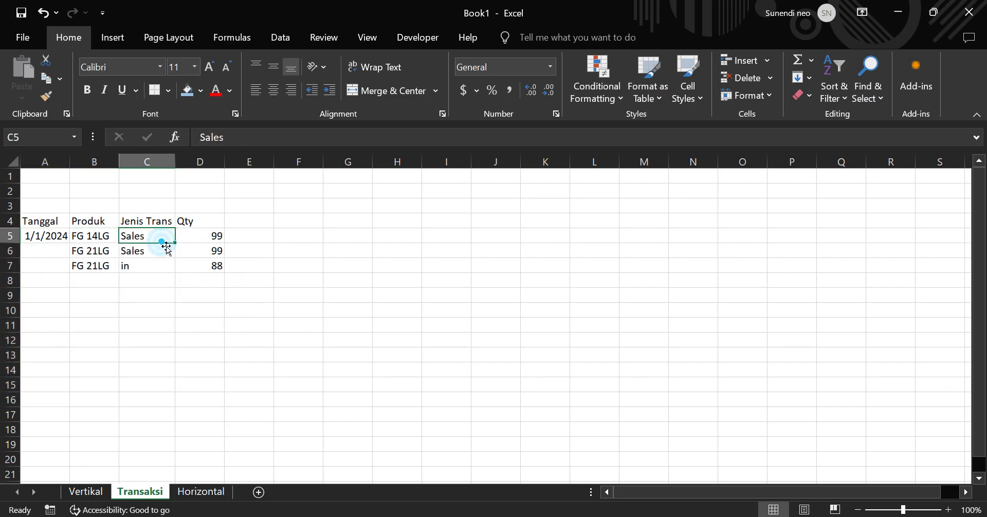
pyautogui.click(90, 494)
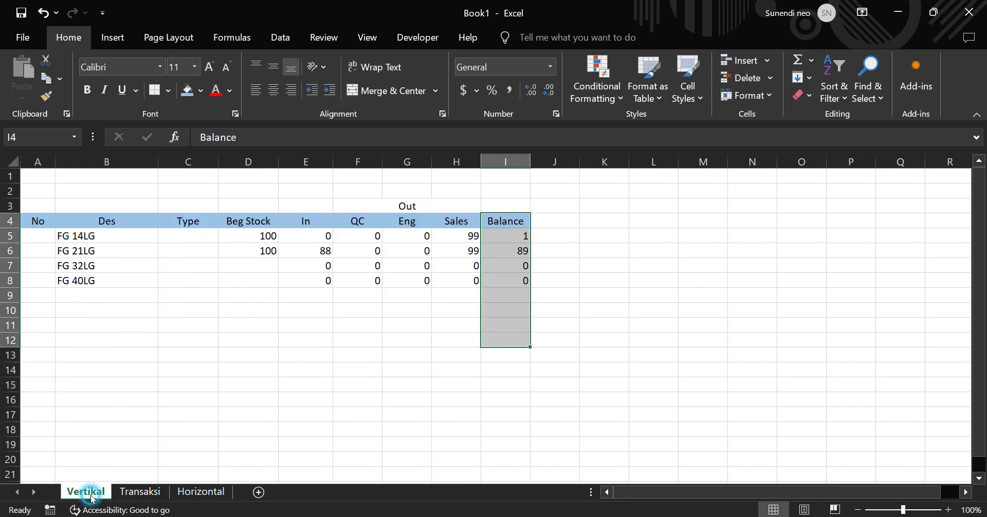
pyautogui.click(439, 209)
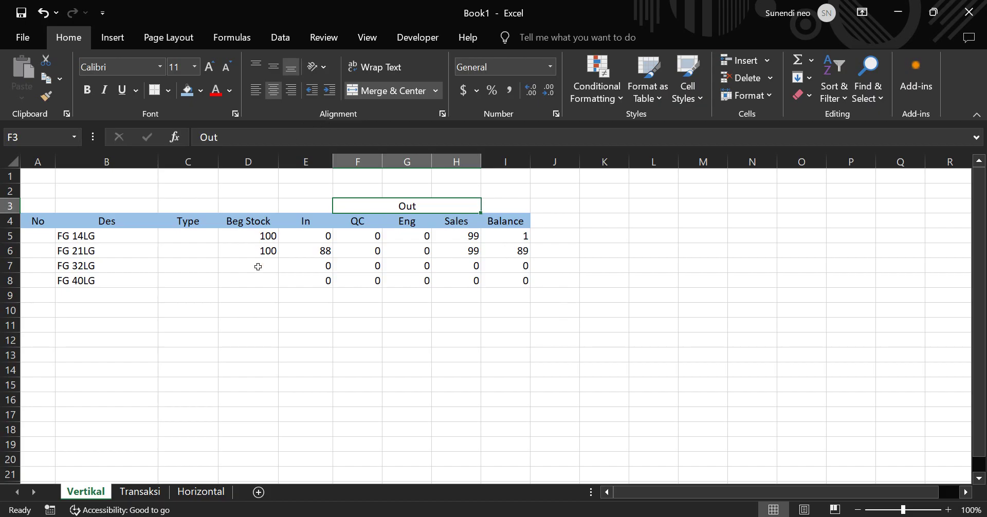
pyautogui.click(250, 355)
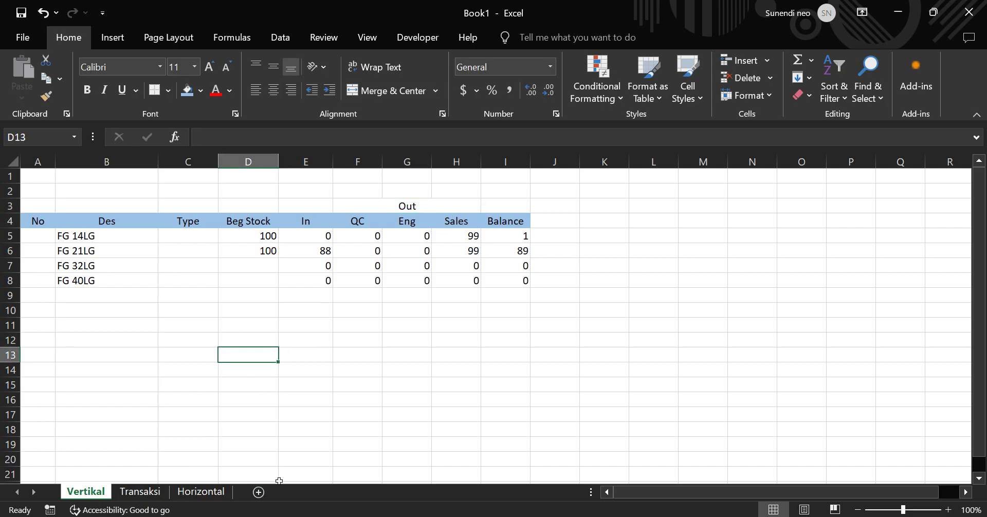
# Step: Add a new worksheet, place it before the Vertikal sheet, and name it Bom
pyautogui.click(259, 493)
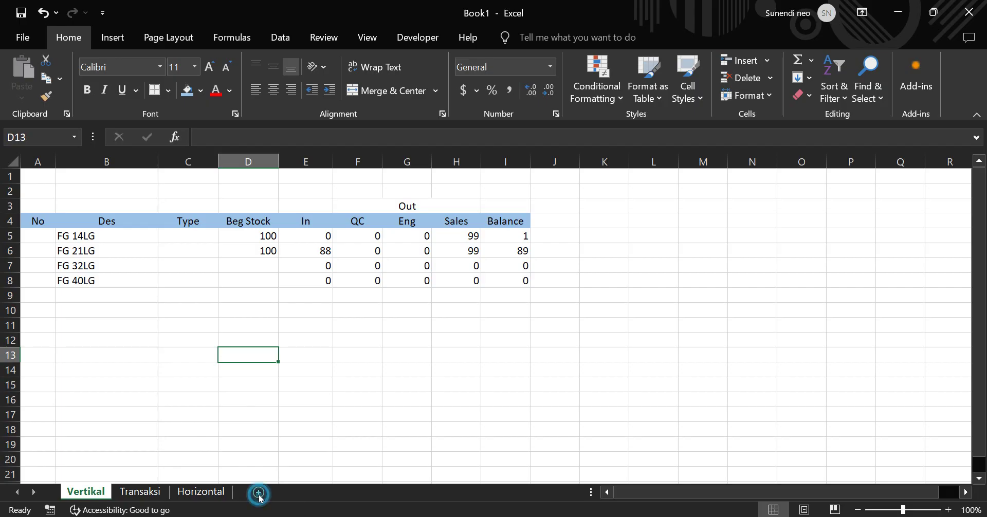
pyautogui.moveTo(141, 492); pyautogui.dragTo(94, 495)
pyautogui.doubleClick(94, 493)
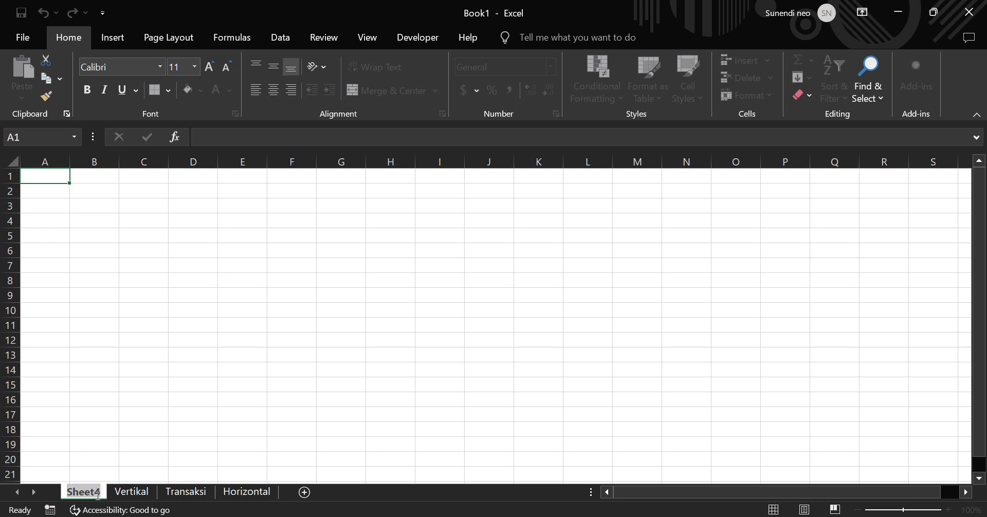
pyautogui.write('Bom')
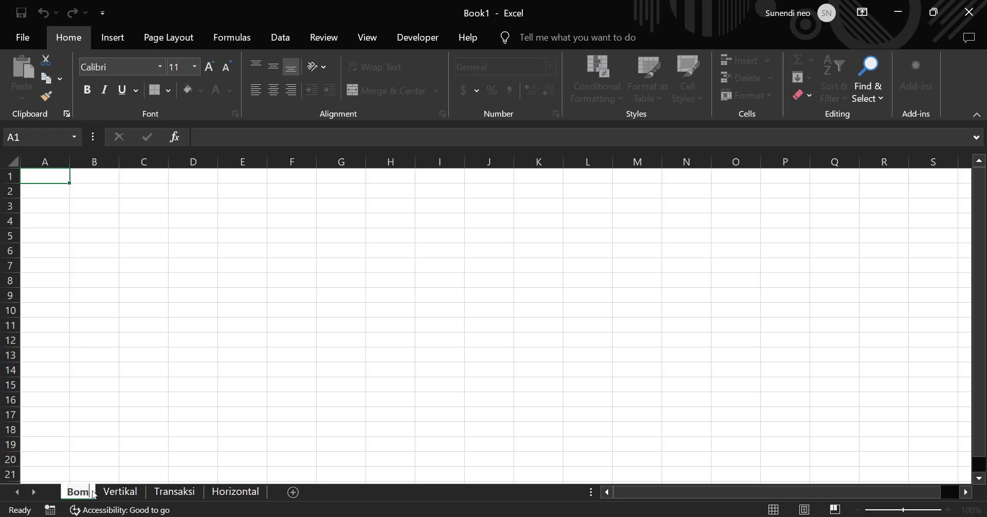
pyautogui.click(108, 327)
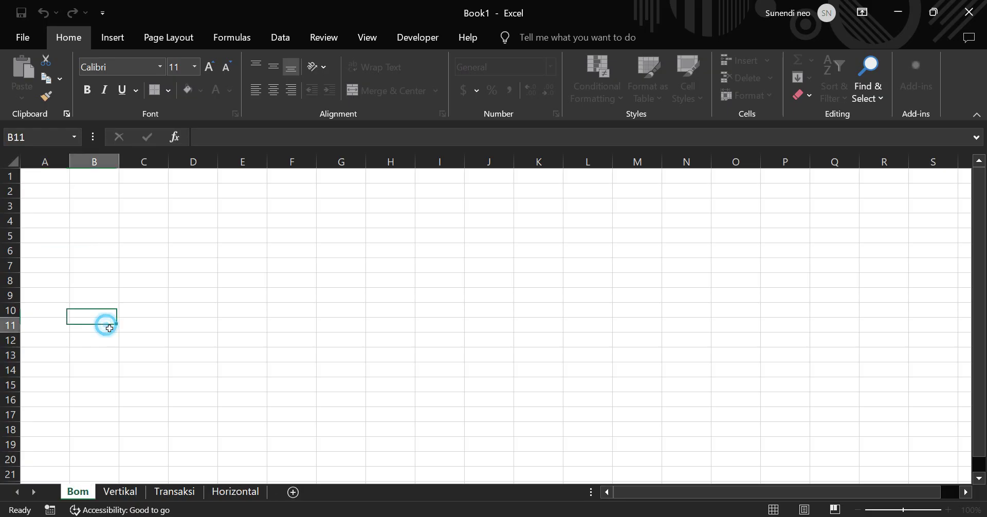
# Step: Enter the title "bill of material" in cell B3 of the Bom sheet and select C4
pyautogui.click(76, 208)
pyautogui.write('bill')
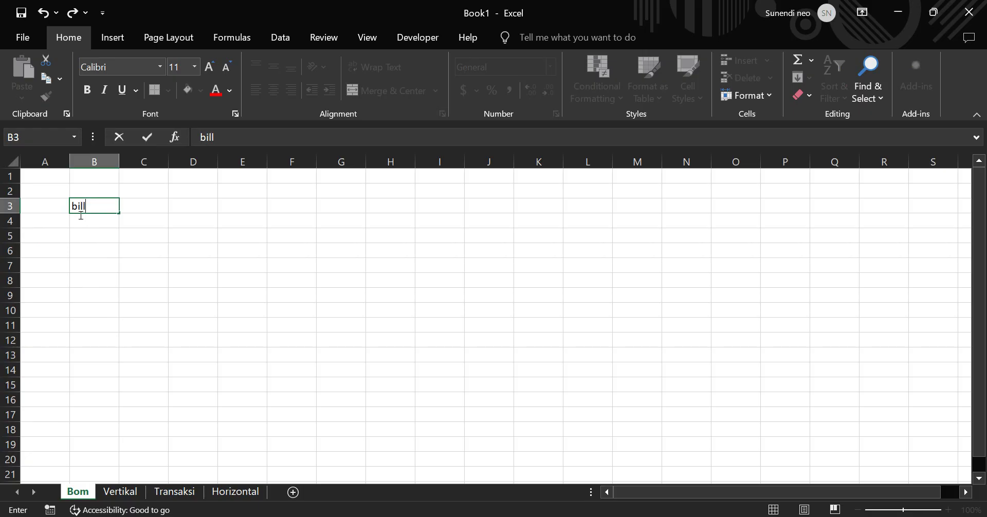
pyautogui.write(' of material')
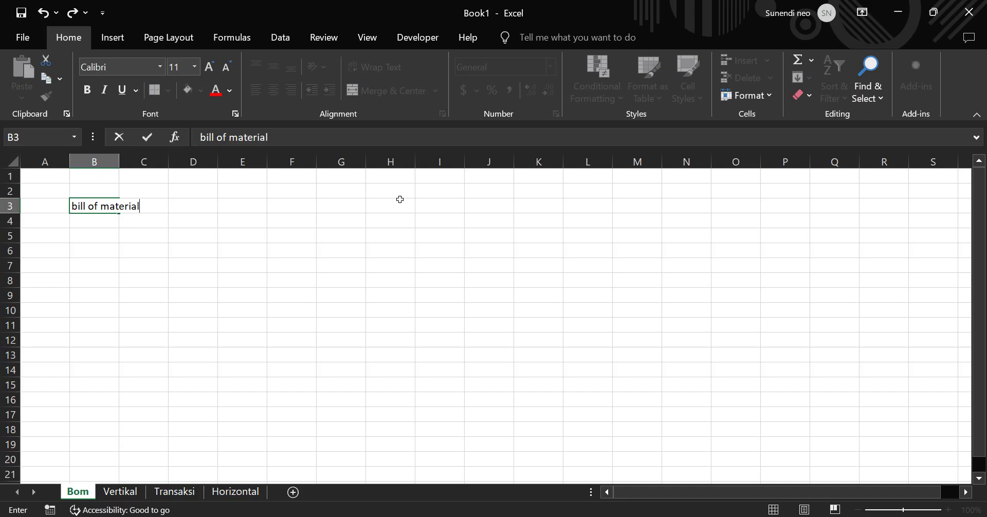
pyautogui.press('Return')
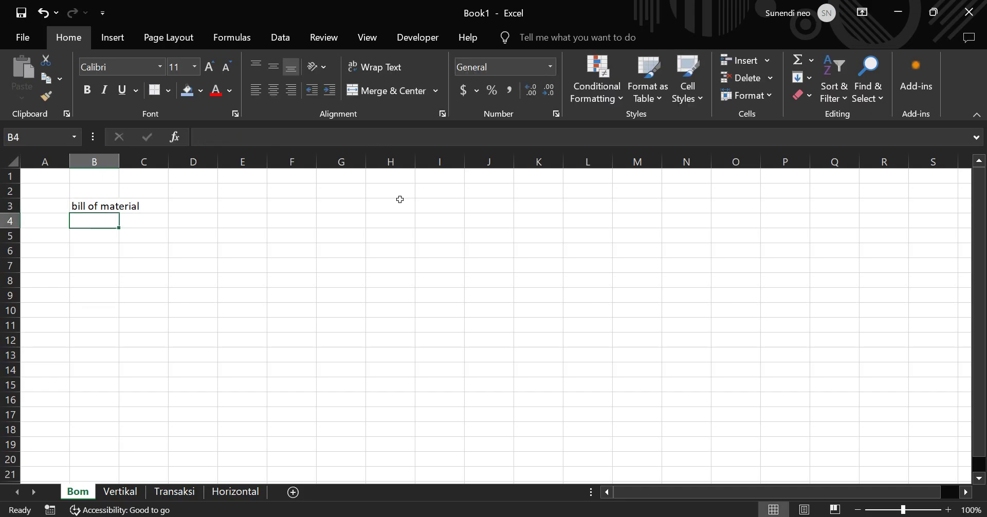
pyautogui.click(135, 225)
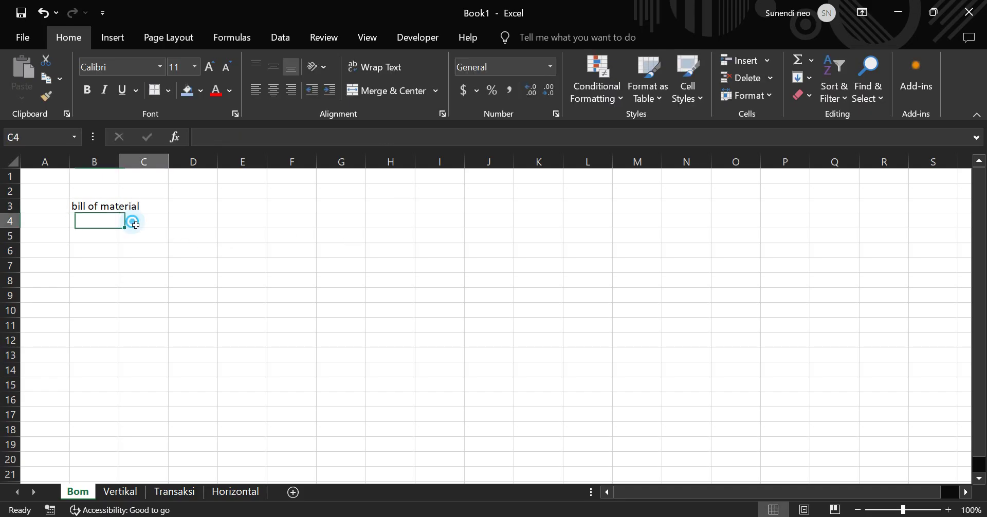
# Step: Enter the label "Produk" in B4 and a colon in C4, and narrow column C to fit the colon
pyautogui.click(100, 223)
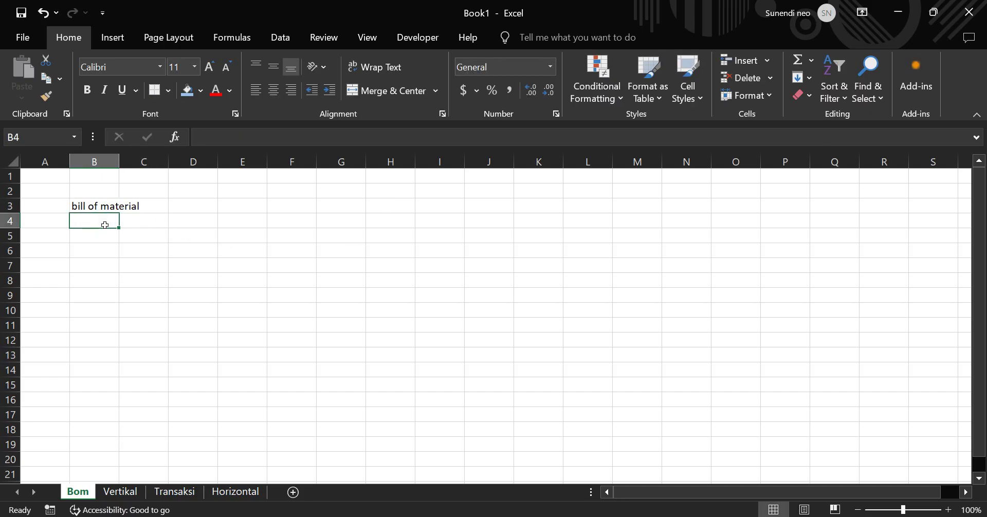
pyautogui.write('Produk')
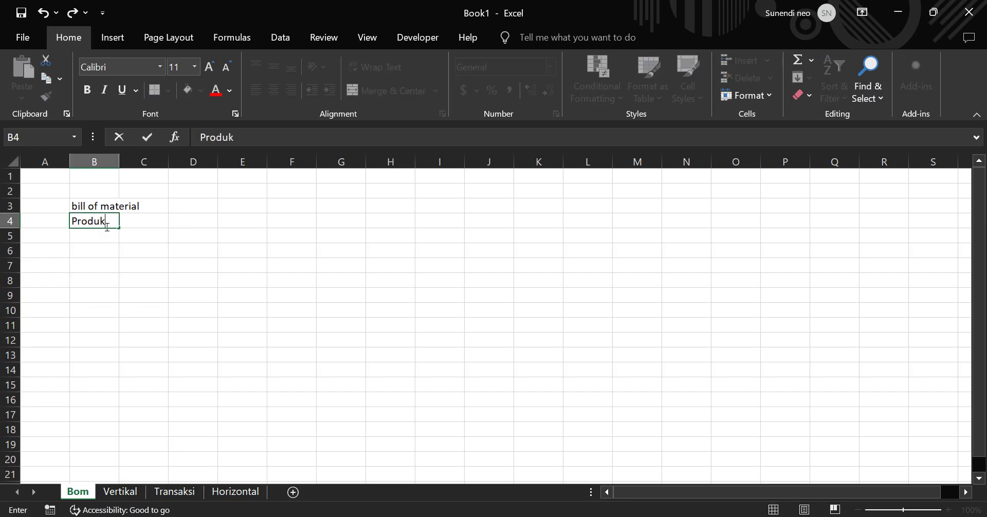
pyautogui.press('Tab')
pyautogui.write(':')
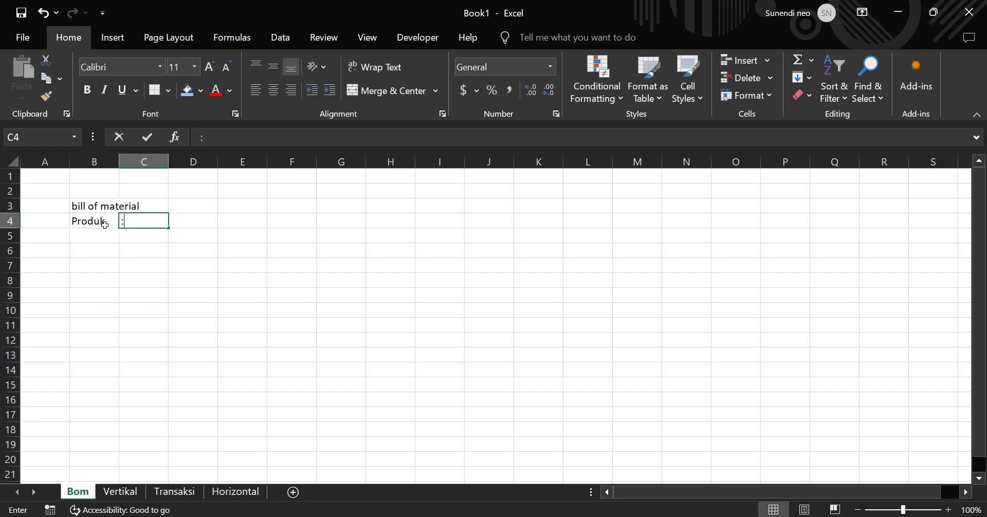
pyautogui.press('Return')
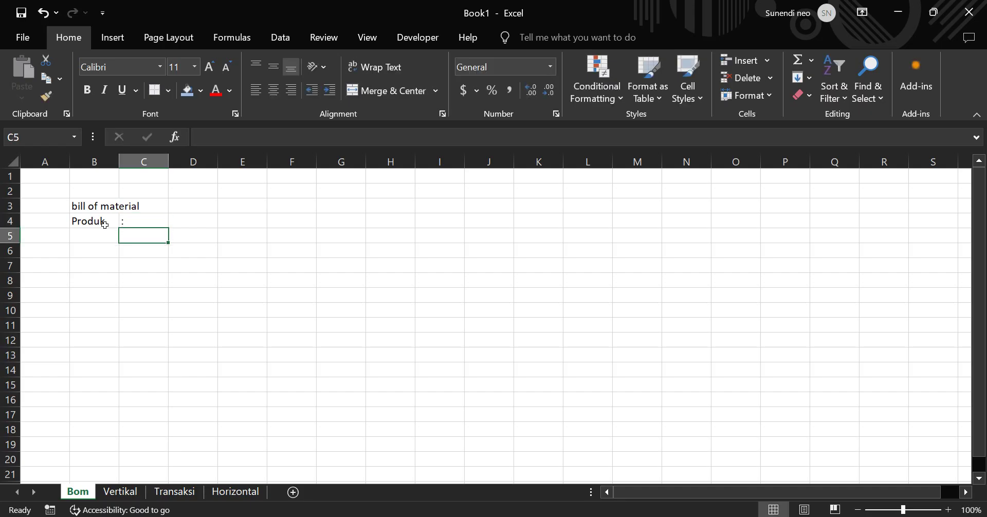
pyautogui.moveTo(168, 162); pyautogui.dragTo(132, 162)
# Step: Enter the product name 14LG in cell D4
pyautogui.click(151, 222)
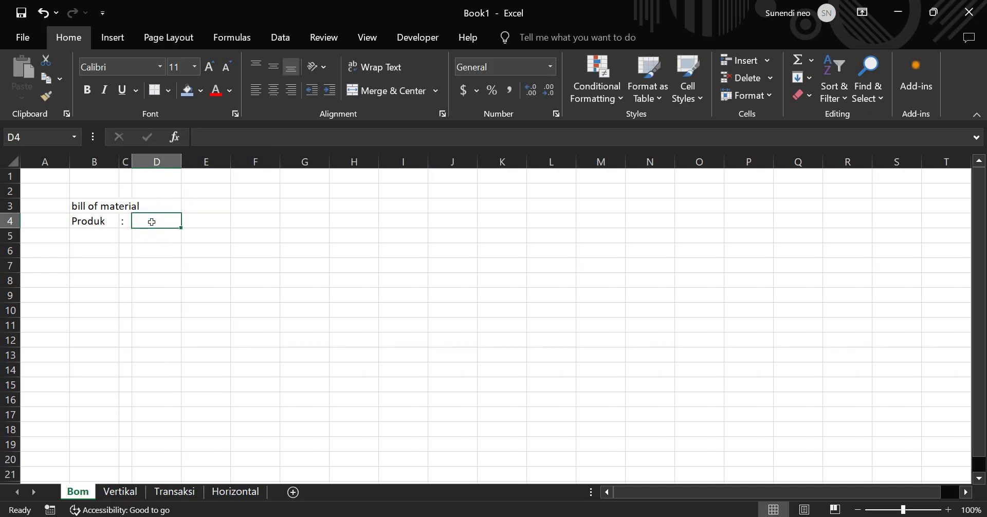
pyautogui.write('14')
pyautogui.write('L5')
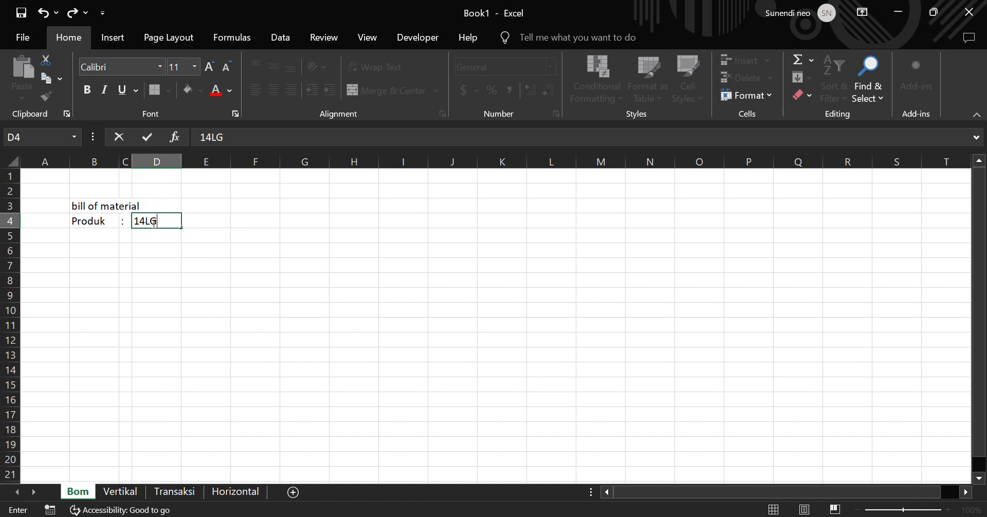
pyautogui.press('Return')
pyautogui.click(159, 250)
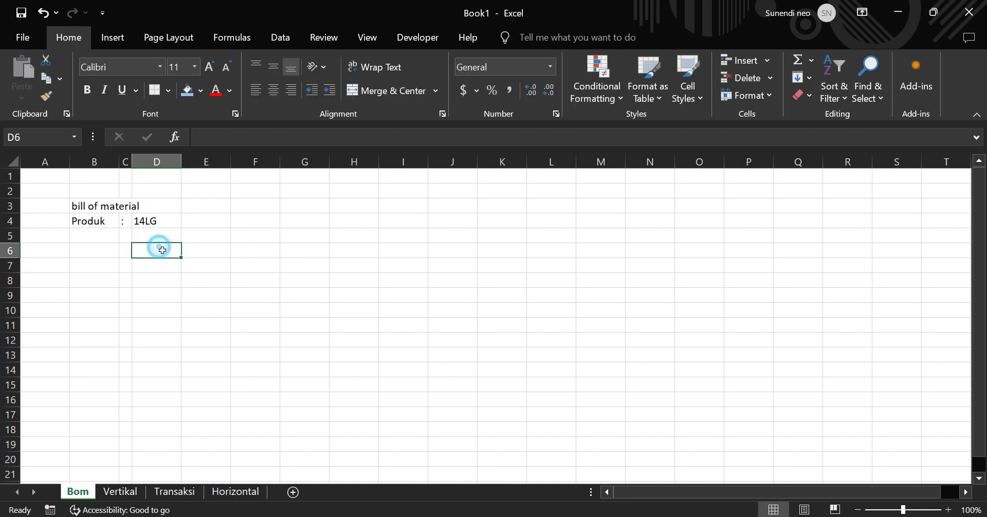
# Step: Enter the quantity 1 in E4 and the measure "Unit" in F4
pyautogui.click(200, 224)
pyautogui.write('1')
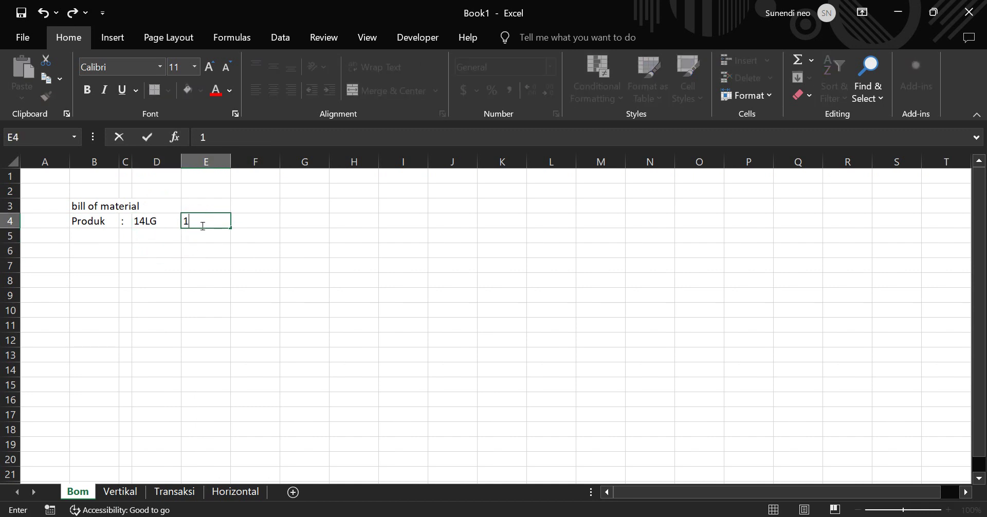
pyautogui.press('Tab')
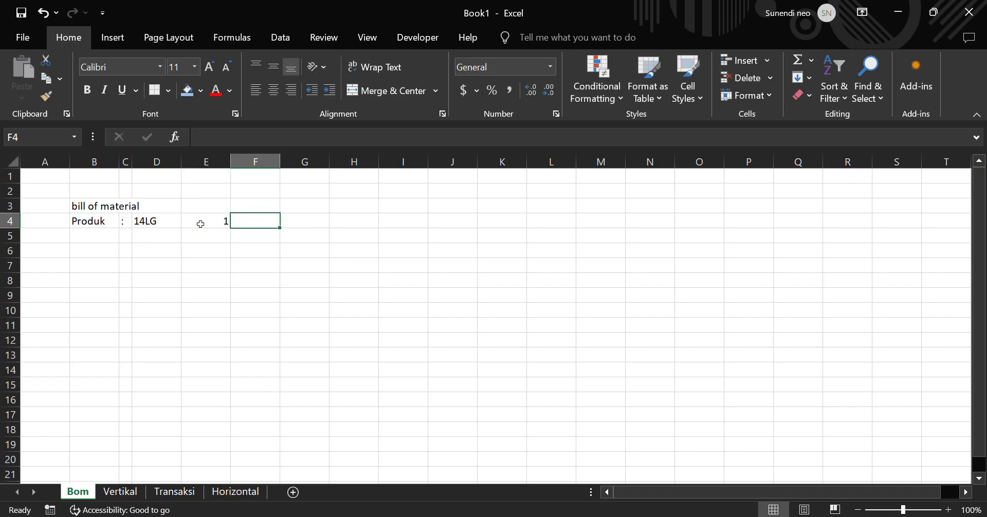
pyautogui.write('Unit')
pyautogui.press('Return')
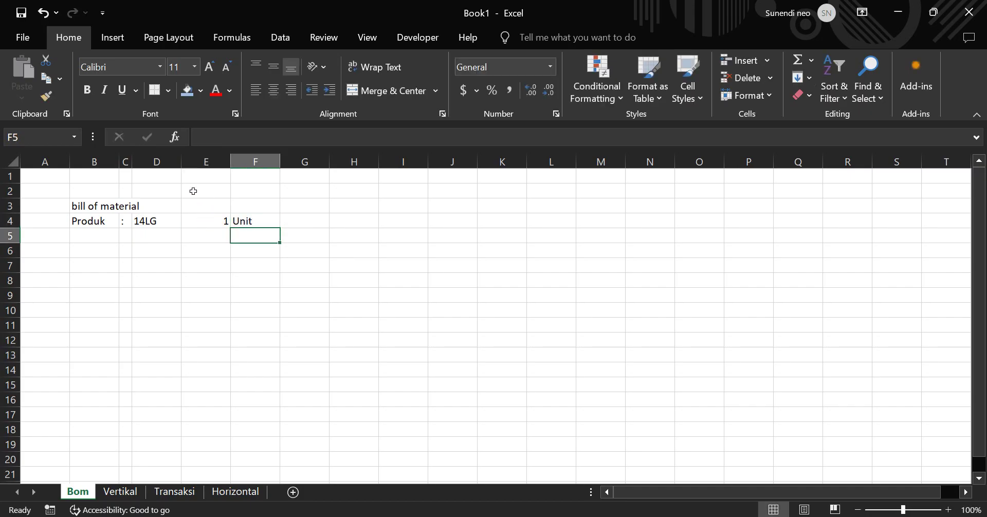
# Step: Fit columns D and E to their contents, and widen column D slightly
pyautogui.click(185, 173)
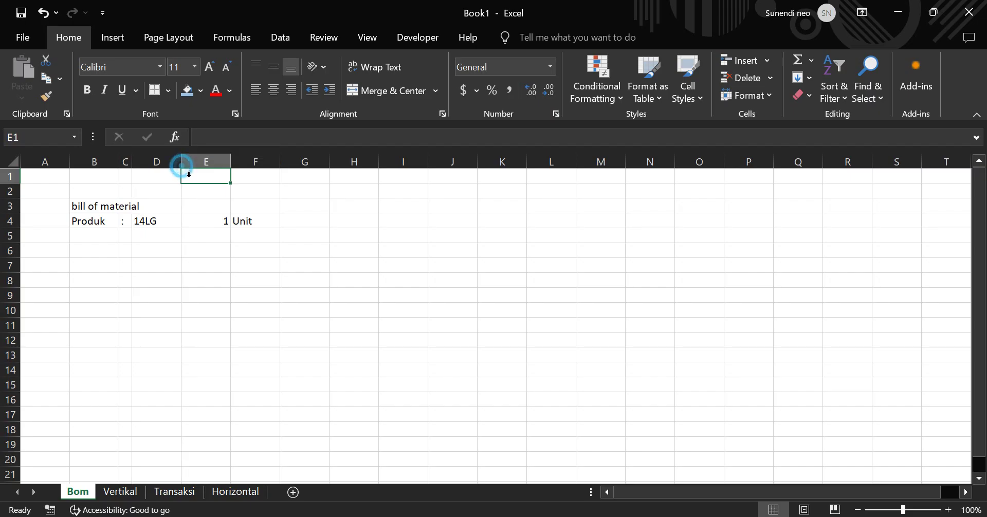
pyautogui.doubleClick(181, 166)
pyautogui.doubleClick(209, 165)
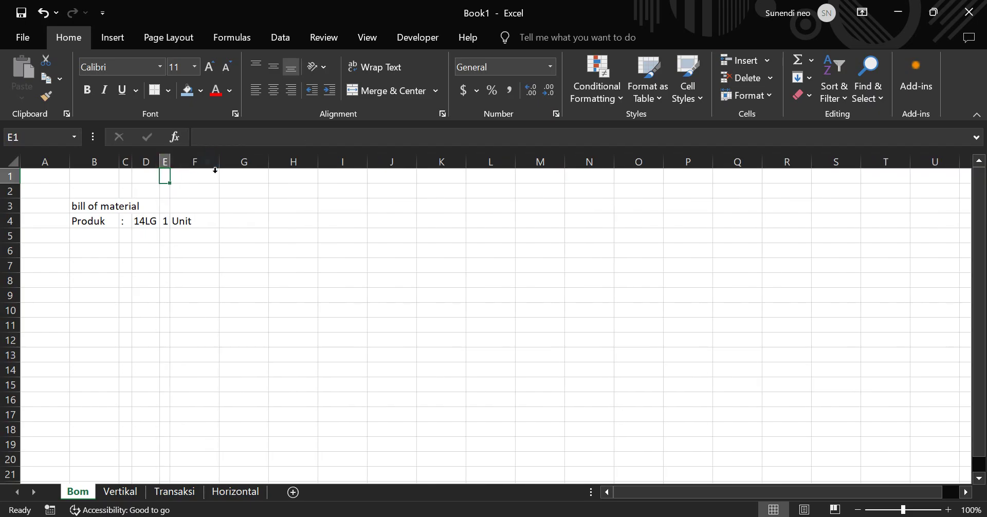
pyautogui.click(181, 267)
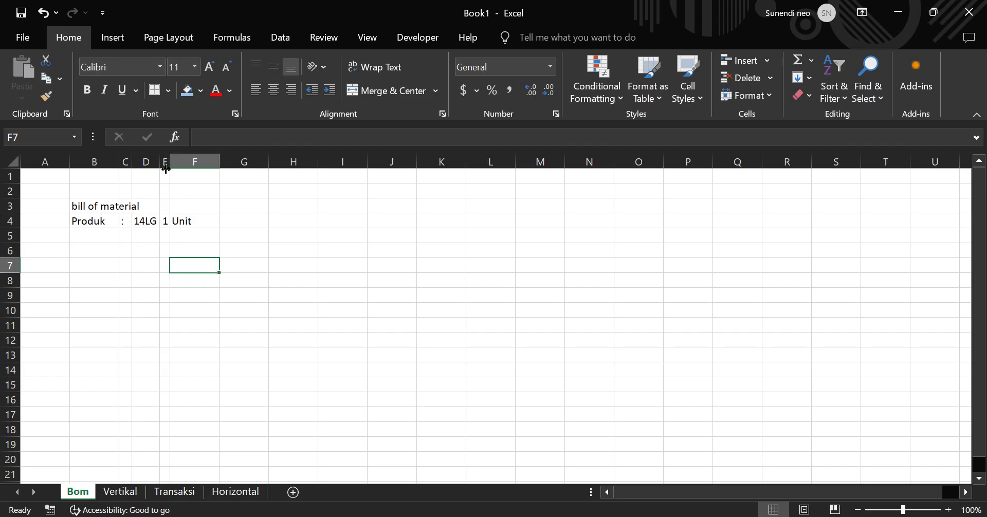
pyautogui.moveTo(166, 169); pyautogui.dragTo(183, 169)
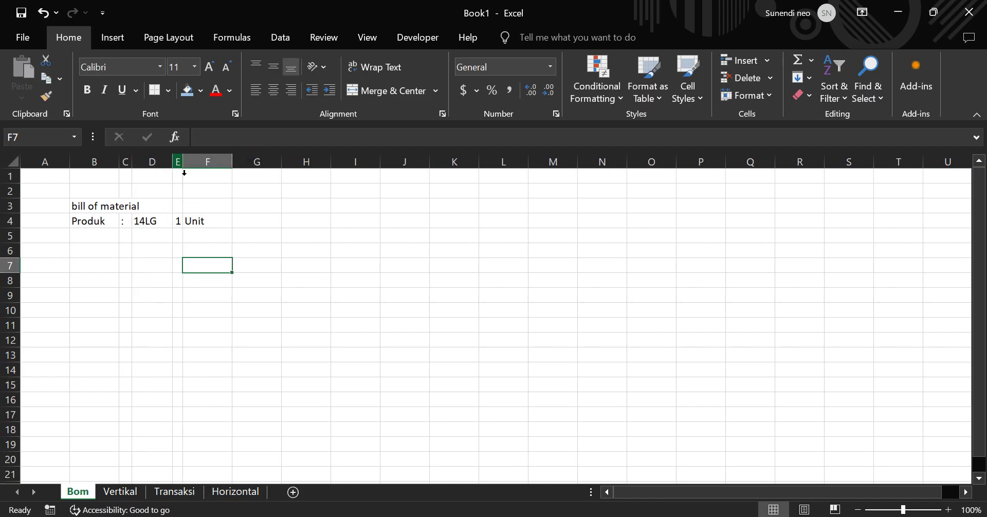
# Step: Insert a blank column before the quantity column and narrow column D
pyautogui.rightClick(181, 167)
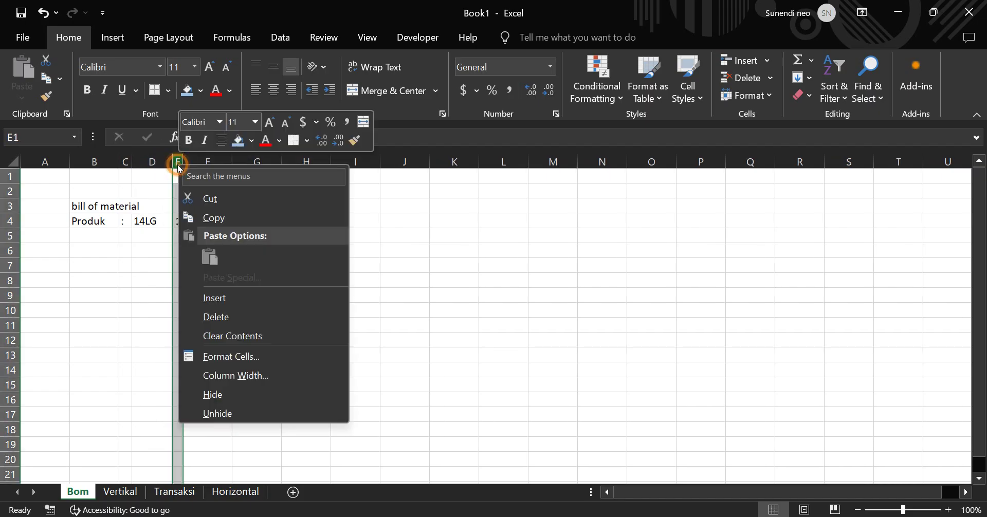
pyautogui.click(233, 304)
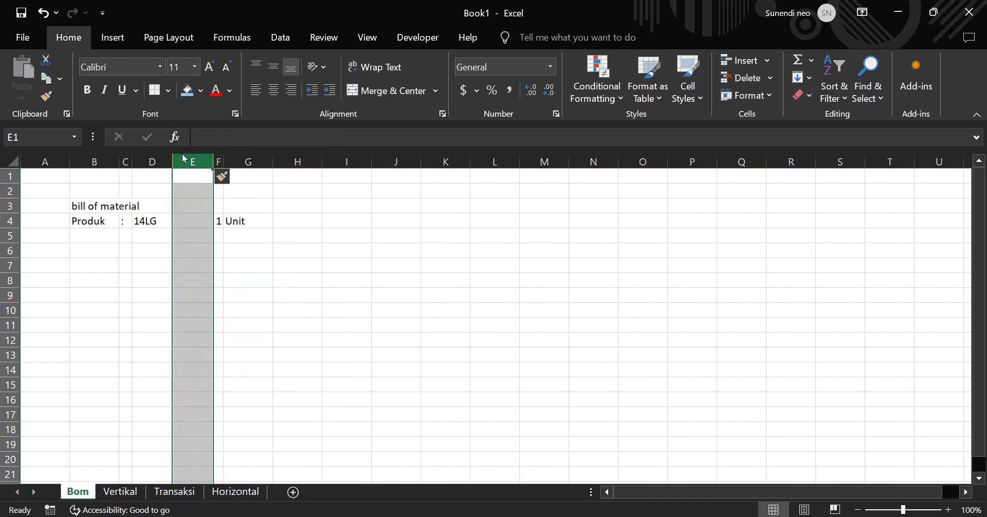
pyautogui.moveTo(175, 161); pyautogui.dragTo(153, 161)
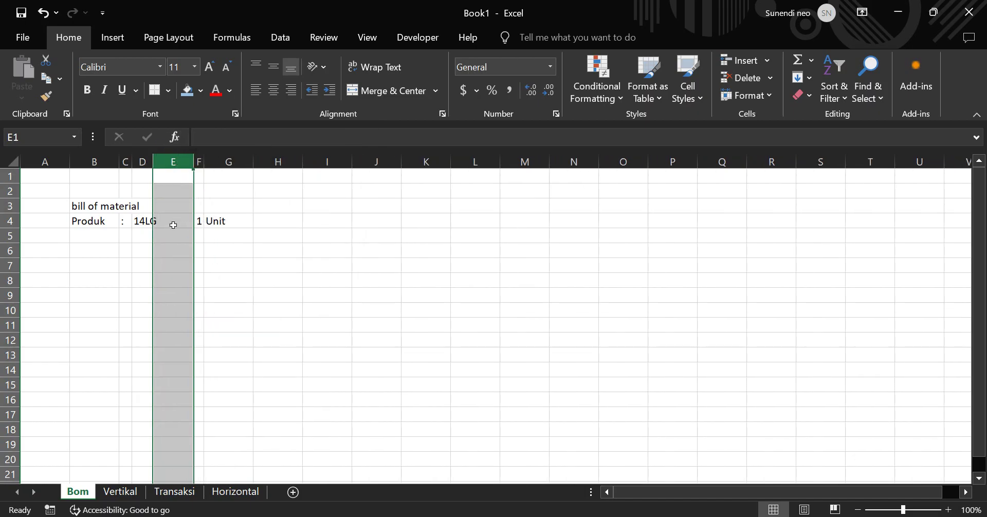
# Step: Widen the new column E and enter the component CRT in E5
pyautogui.click(172, 234)
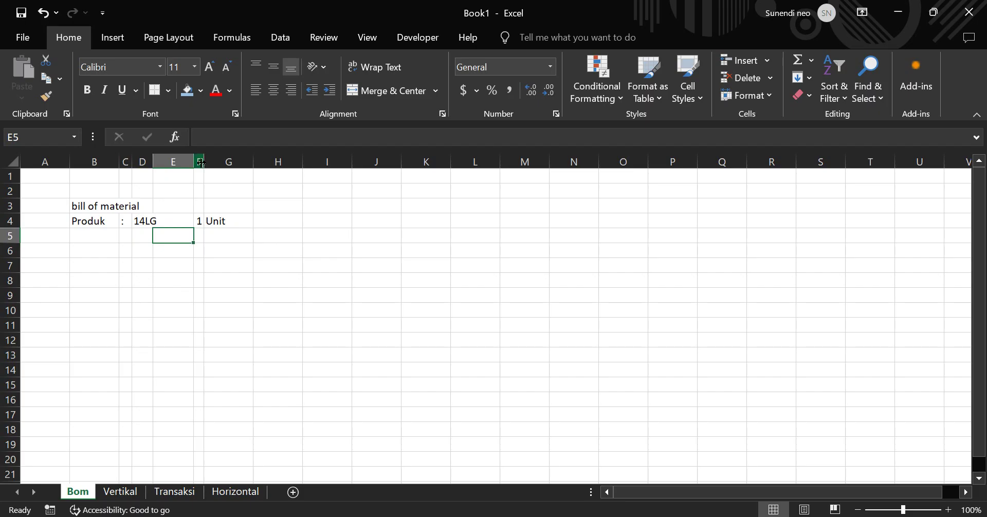
pyautogui.moveTo(194, 162); pyautogui.dragTo(259, 170)
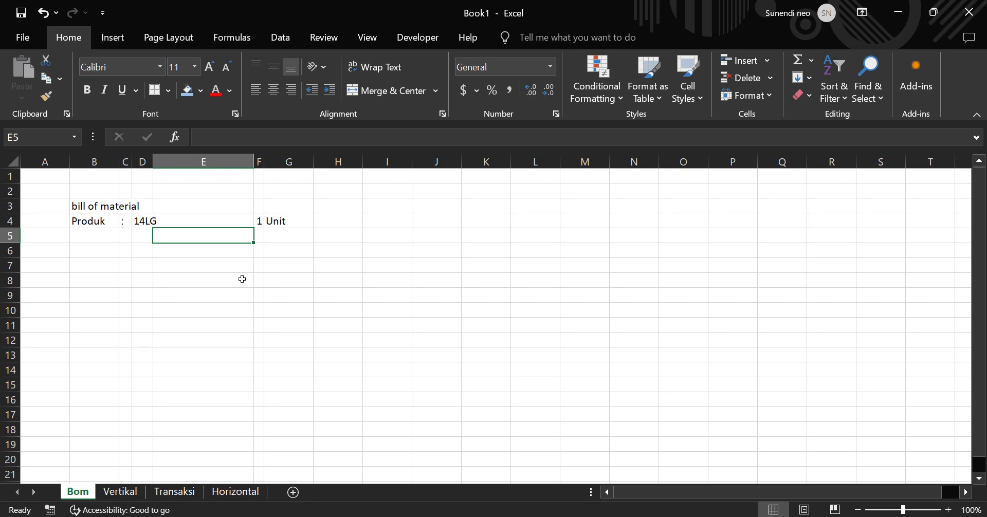
pyautogui.write('CRT')
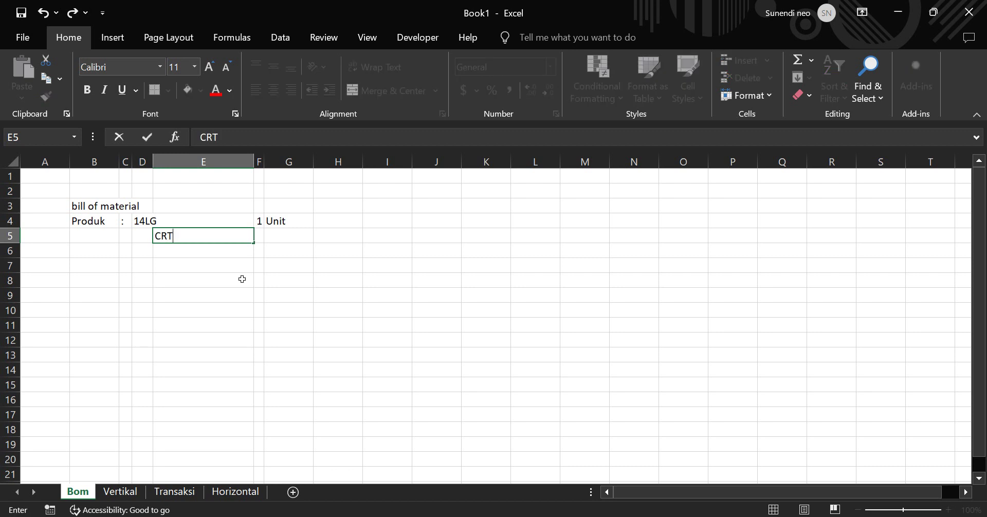
pyautogui.click(195, 254)
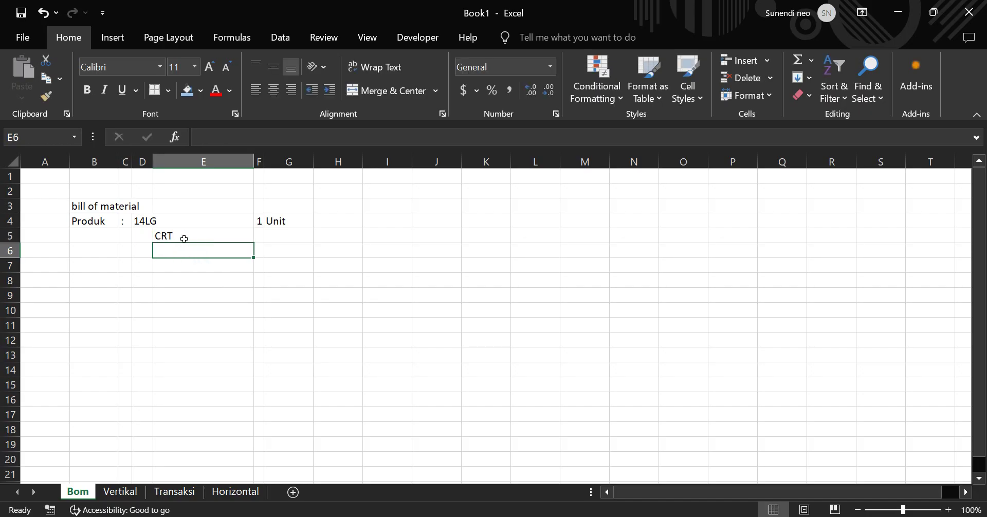
pyautogui.click(184, 239)
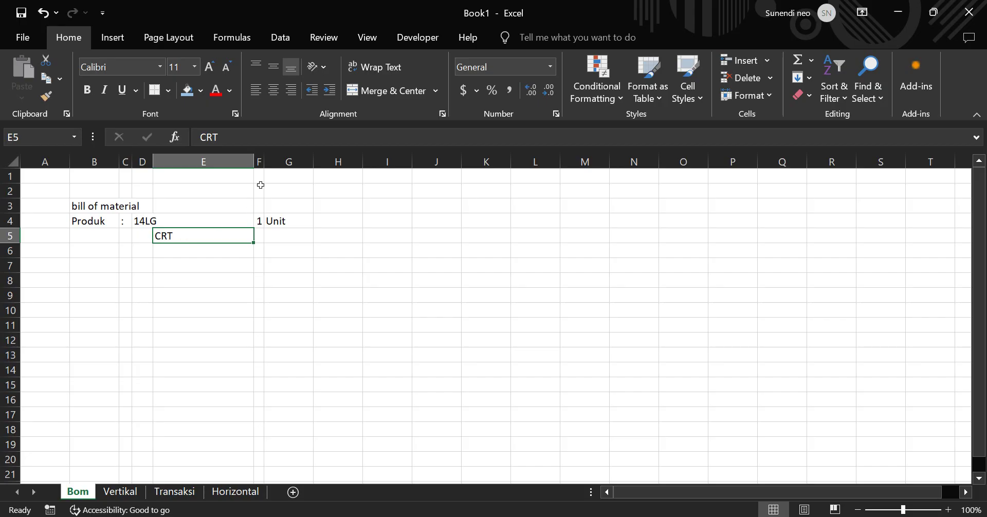
# Step: Narrow column E close to its component text and widen quantity column F
pyautogui.moveTo(254, 167); pyautogui.dragTo(197, 171)
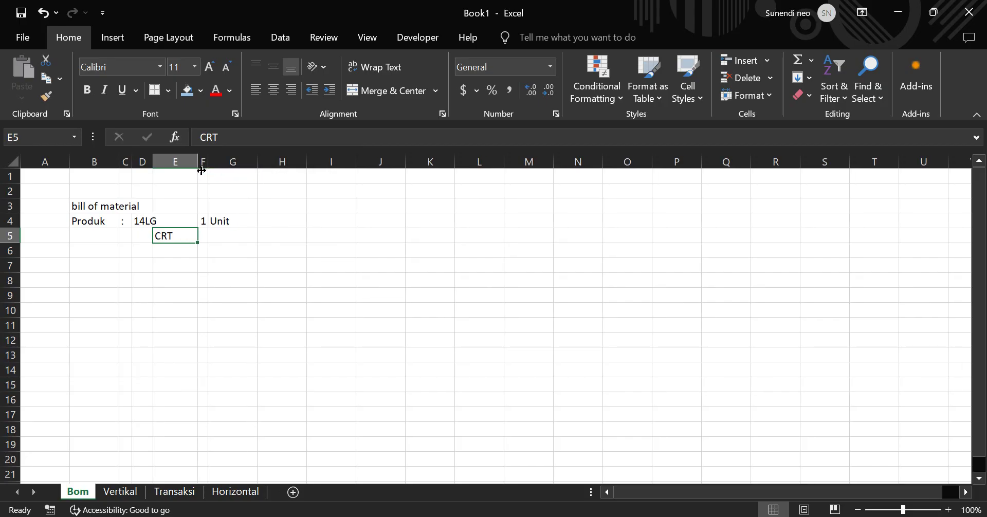
pyautogui.moveTo(214, 170); pyautogui.dragTo(240, 172)
pyautogui.click(228, 238)
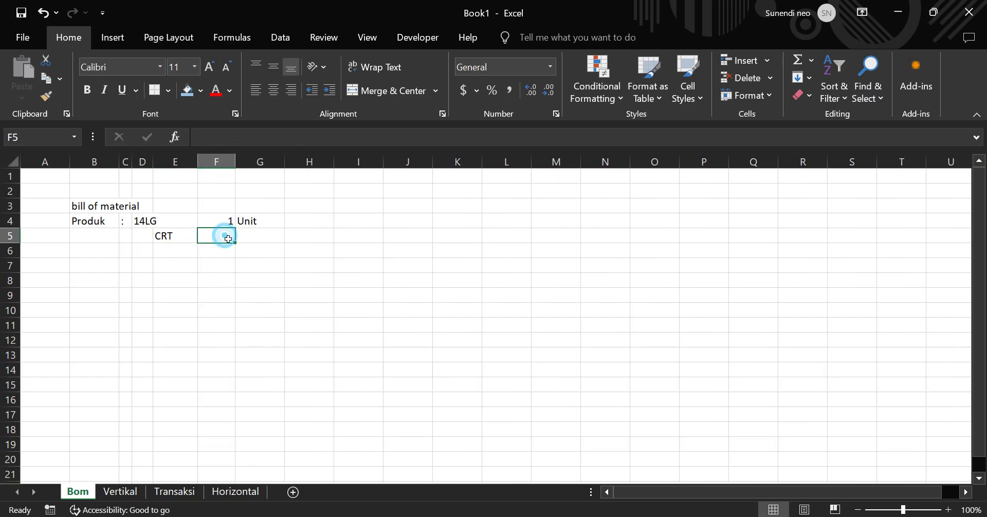
# Step: Extend the component name in E5 to CRT14"
pyautogui.click(184, 242)
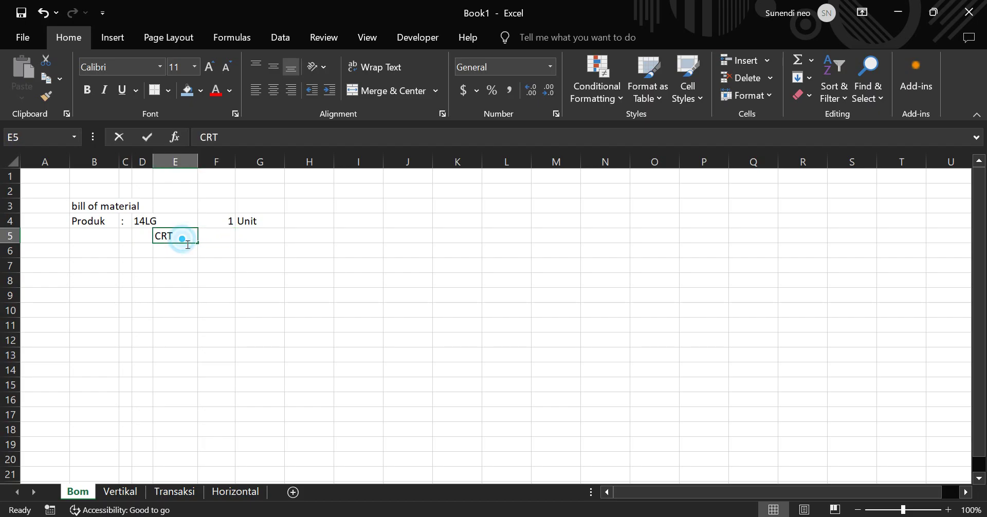
pyautogui.doubleClick(186, 243)
pyautogui.write('14')
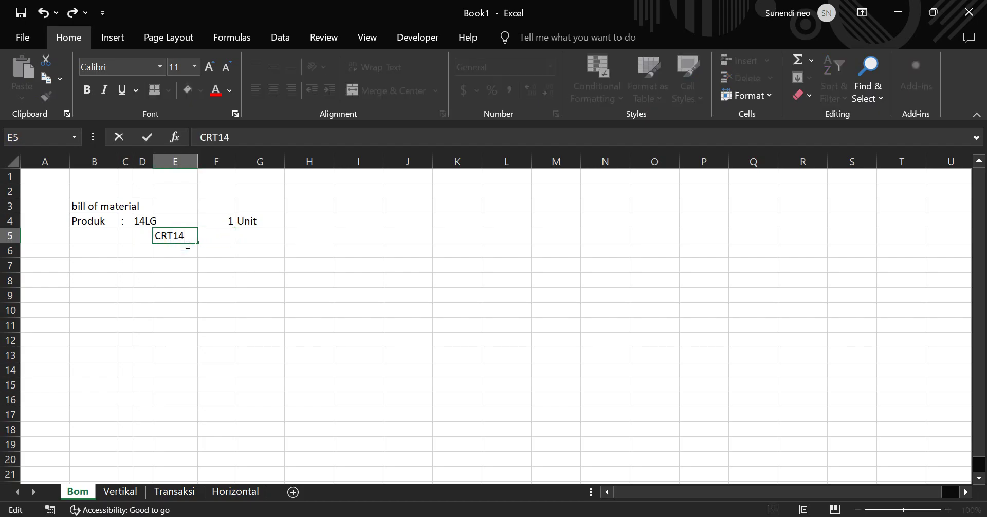
pyautogui.write('"')
# Step: Enter the quantity 1 in F5 and "Unit" in G5 for the CRT component
pyautogui.click(218, 238)
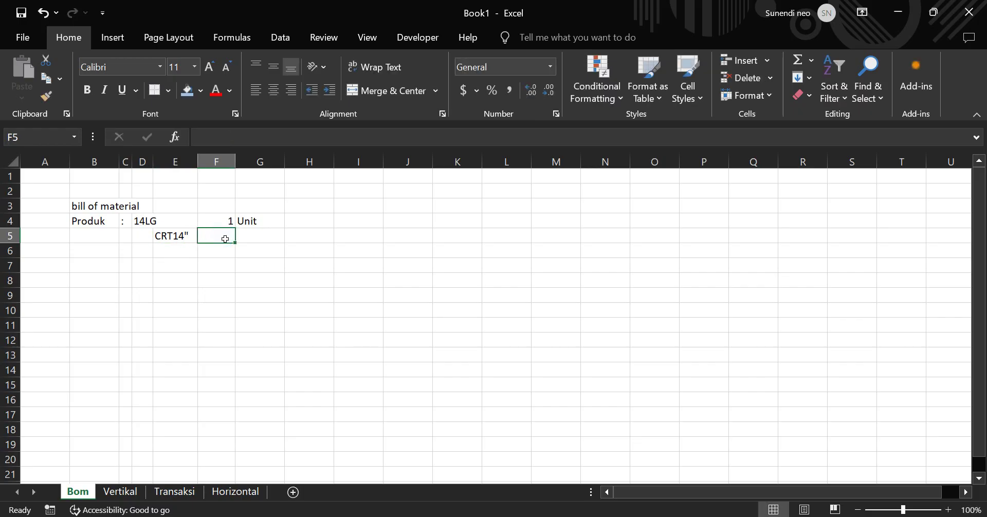
pyautogui.write('1')
pyautogui.press('Tab')
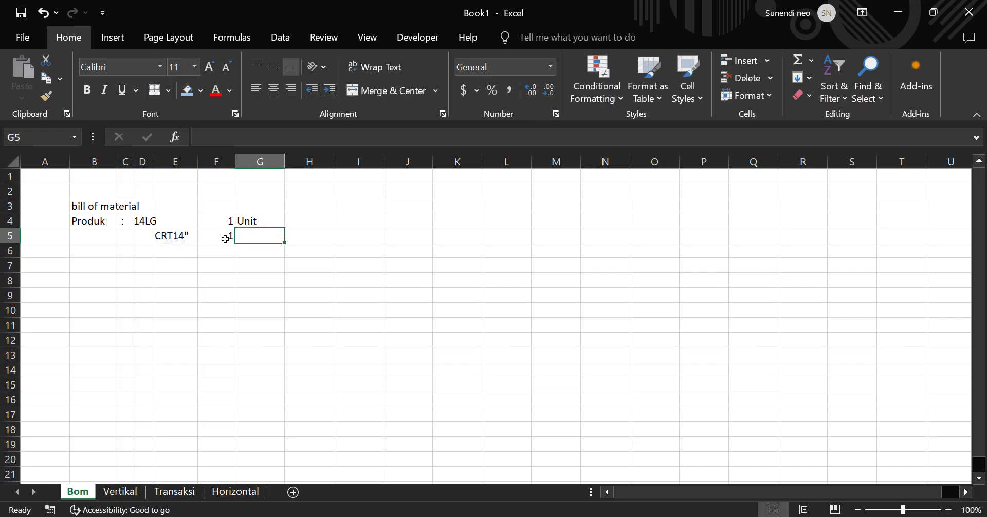
pyautogui.write('Unit')
pyautogui.press('Return')
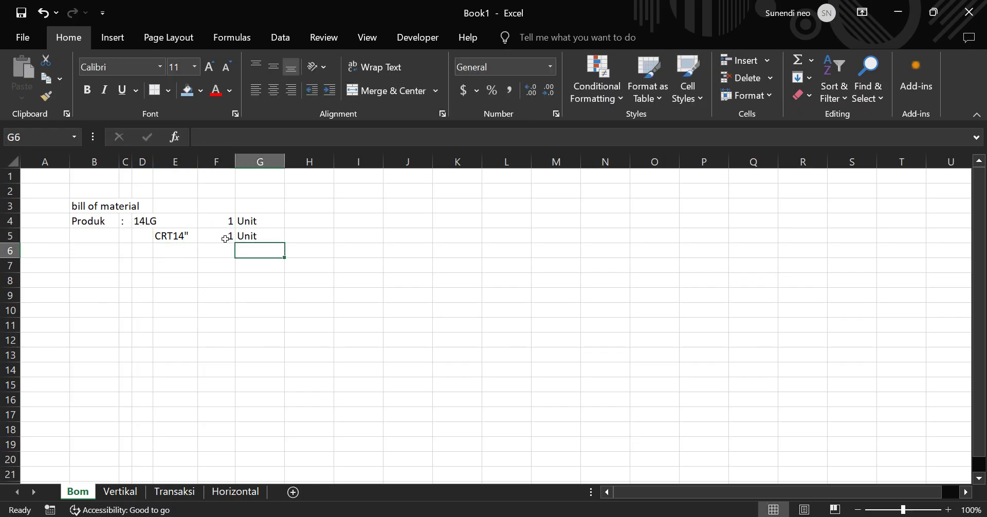
# Step: Enter the component PCB 14LG in E6 and fit column E to its contents
pyautogui.click(164, 259)
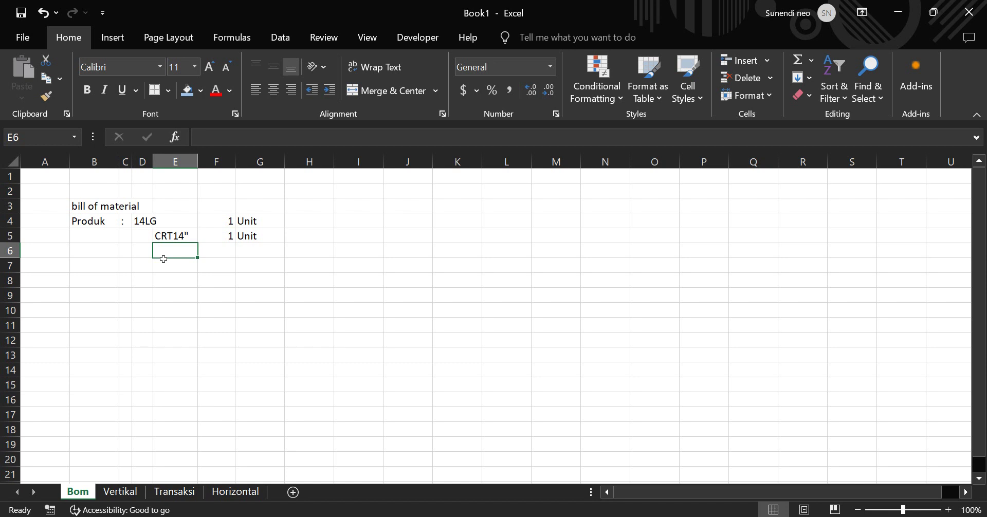
pyautogui.write('P')
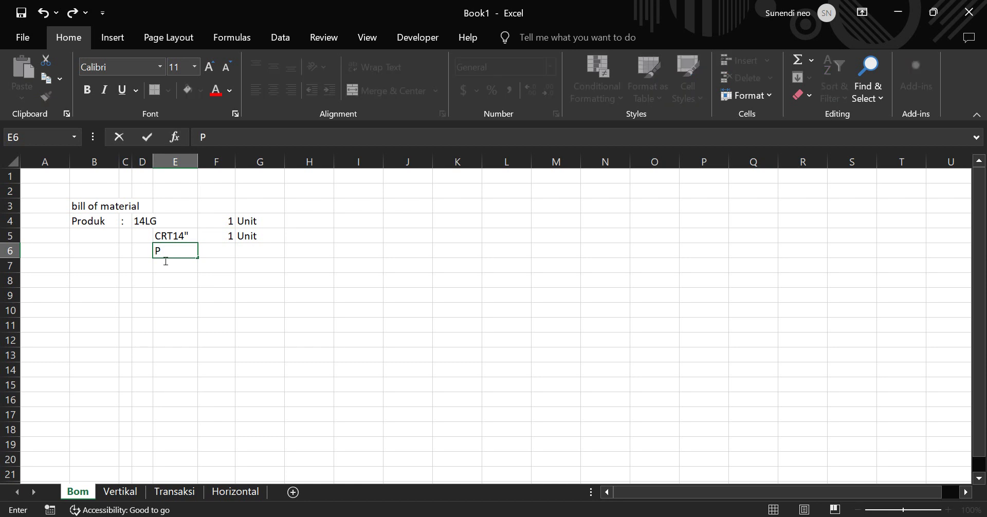
pyautogui.write('CB')
pyautogui.press('Return')
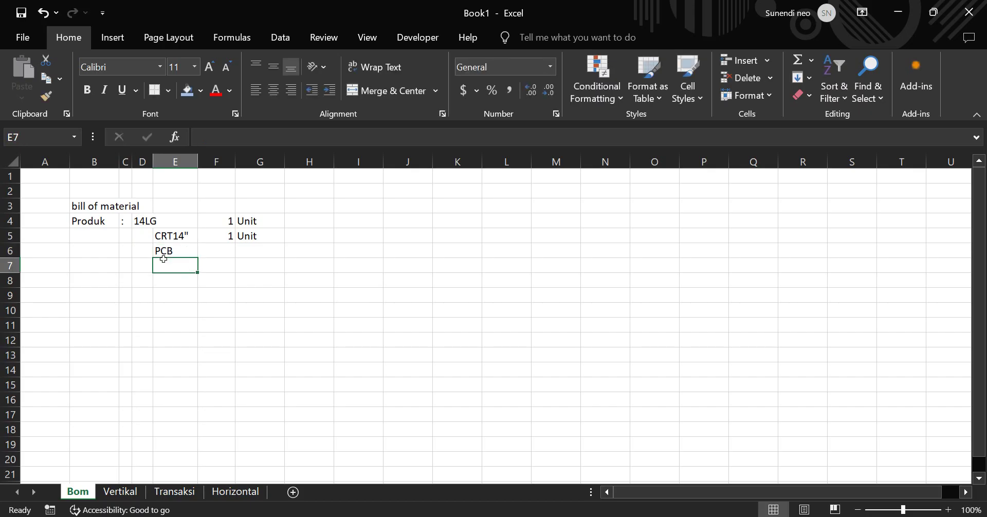
pyautogui.doubleClick(186, 252)
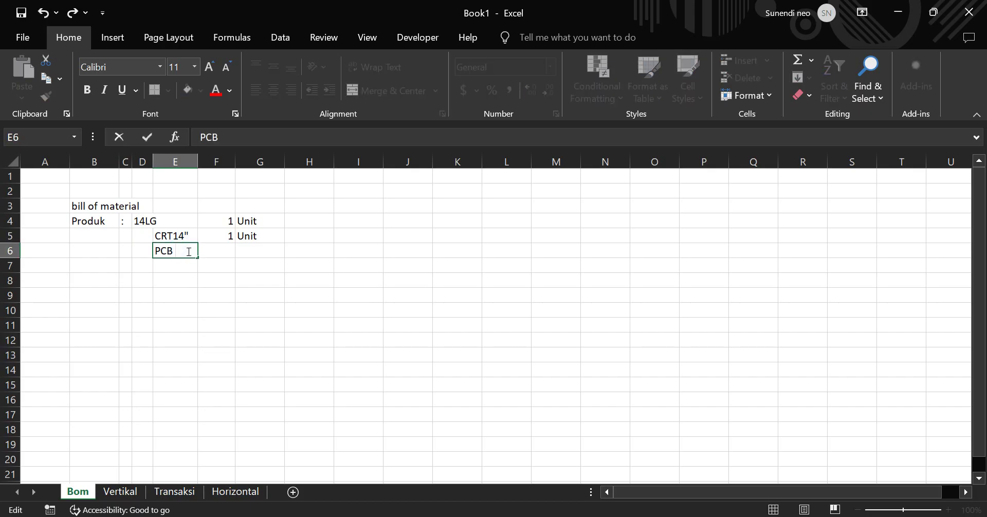
pyautogui.write('14LG')
pyautogui.press('Return')
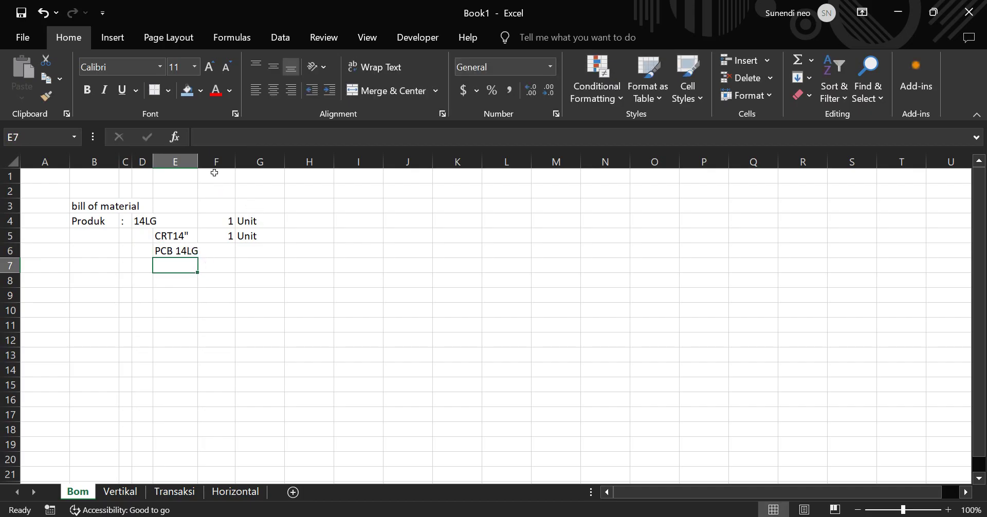
pyautogui.doubleClick(198, 162)
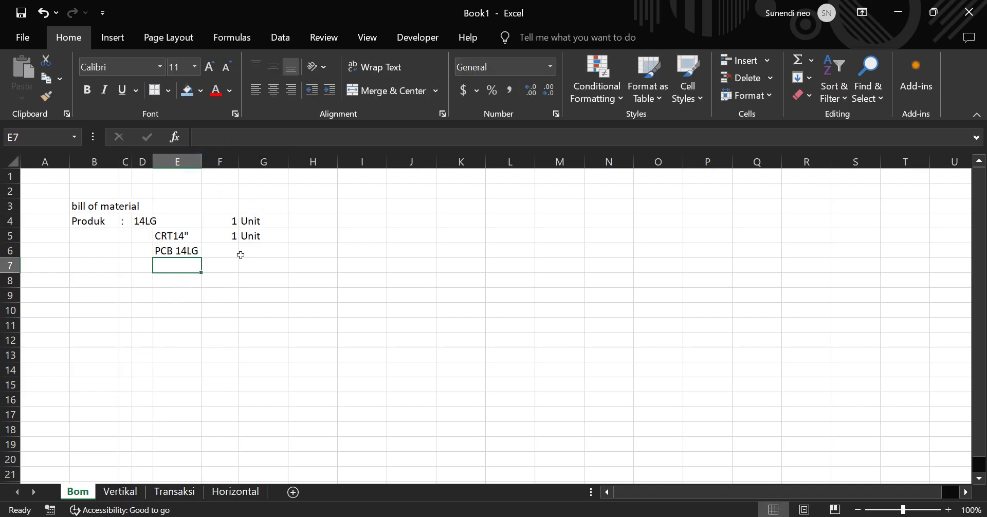
# Step: Widen column E and enter the component Front Cab in E7
pyautogui.moveTo(203, 171); pyautogui.dragTo(230, 173)
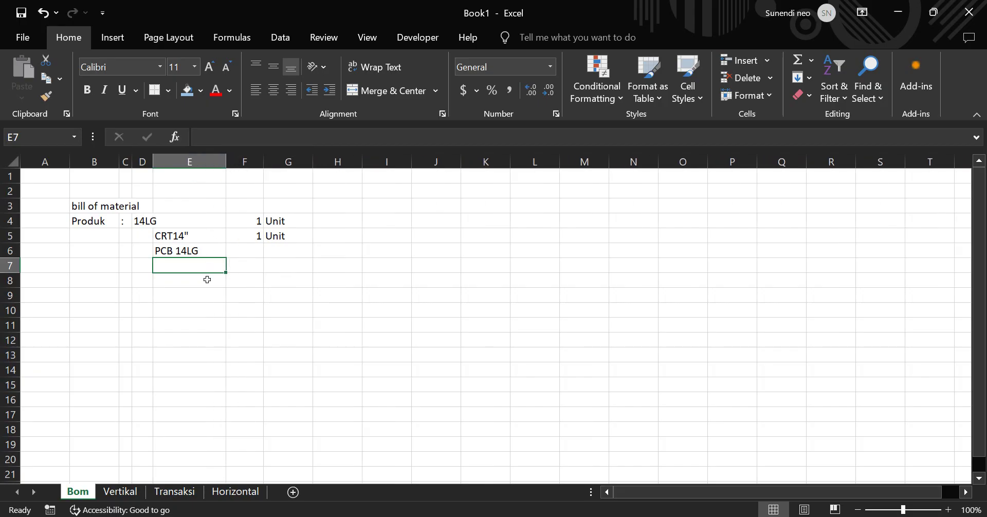
pyautogui.write('F')
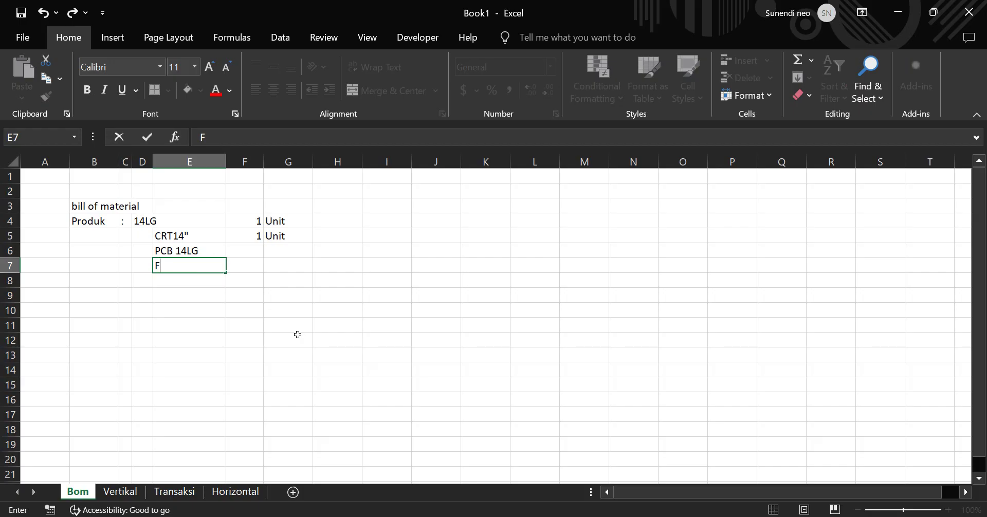
pyautogui.write('ront Cab')
pyautogui.press('Return')
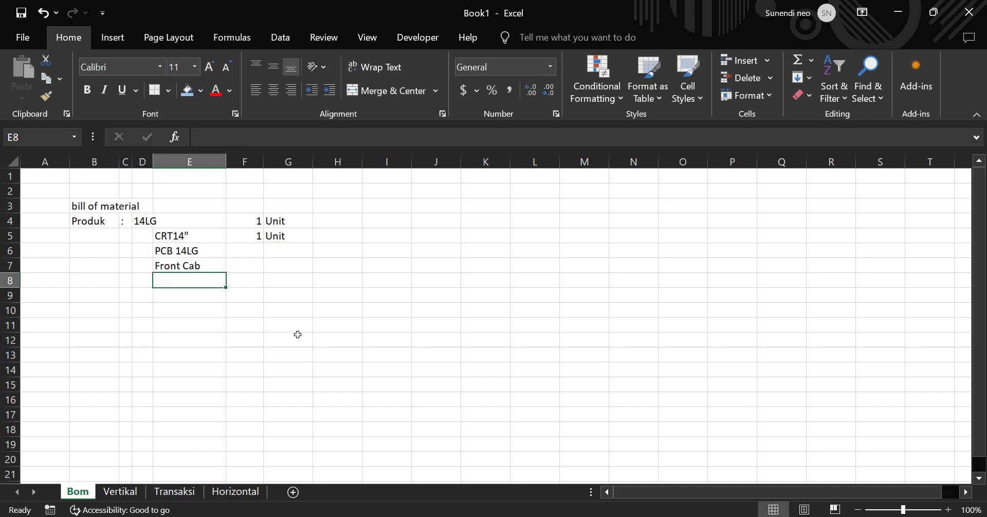
# Step: Enter the components Back Cab in E8 and Knob Power in E9
pyautogui.write('Back a')
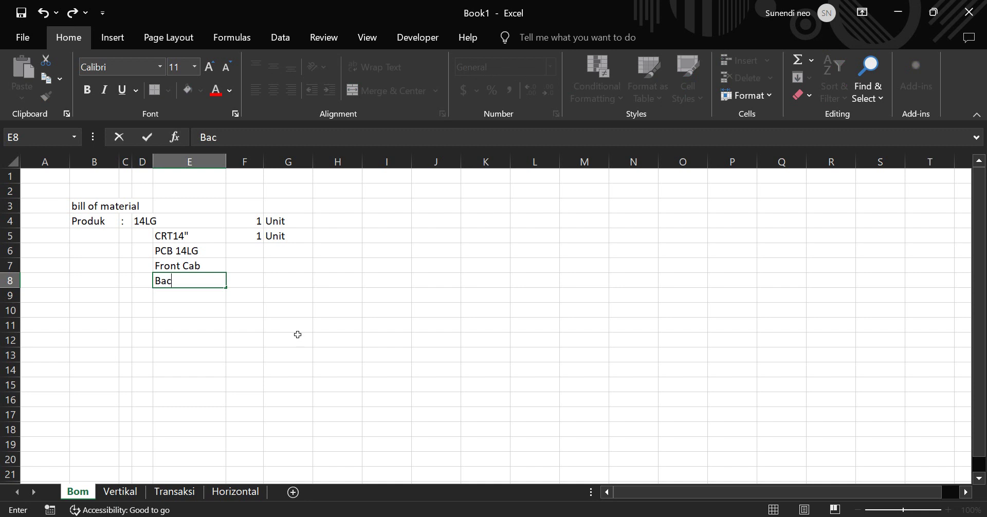
pyautogui.press('BackSpace')
pyautogui.write('Cabin')
pyautogui.press('BackSpace')
pyautogui.press('BackSpace')
pyautogui.press('Return')
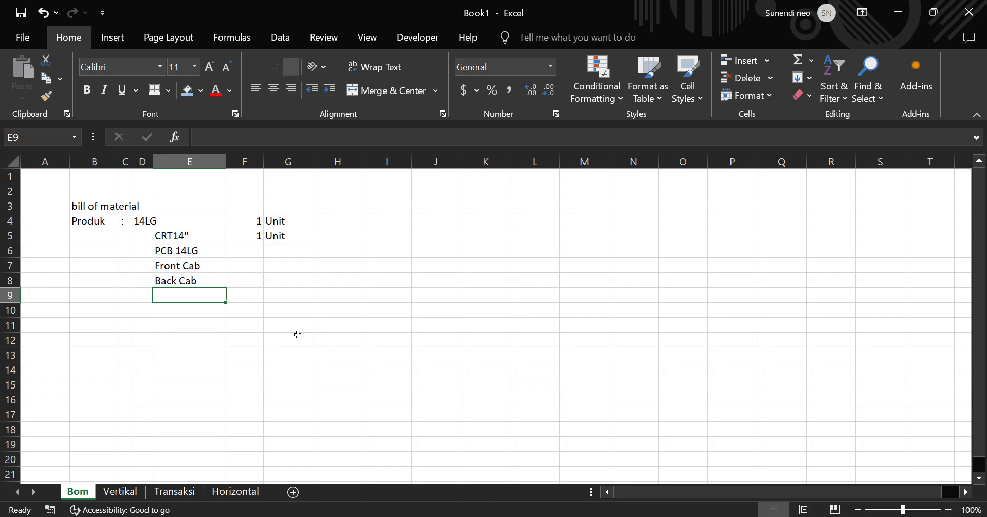
pyautogui.write('K')
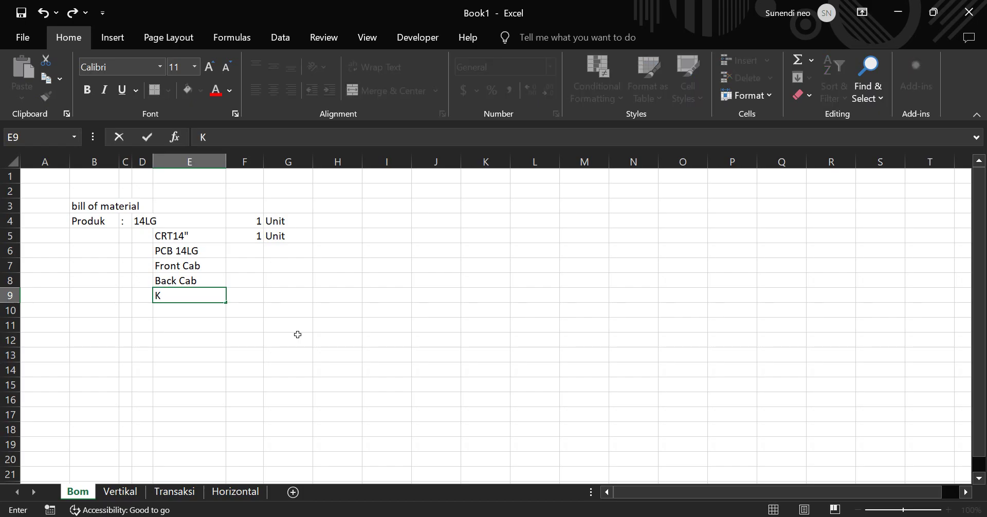
pyautogui.write('nob Poweer')
pyautogui.press('Return')
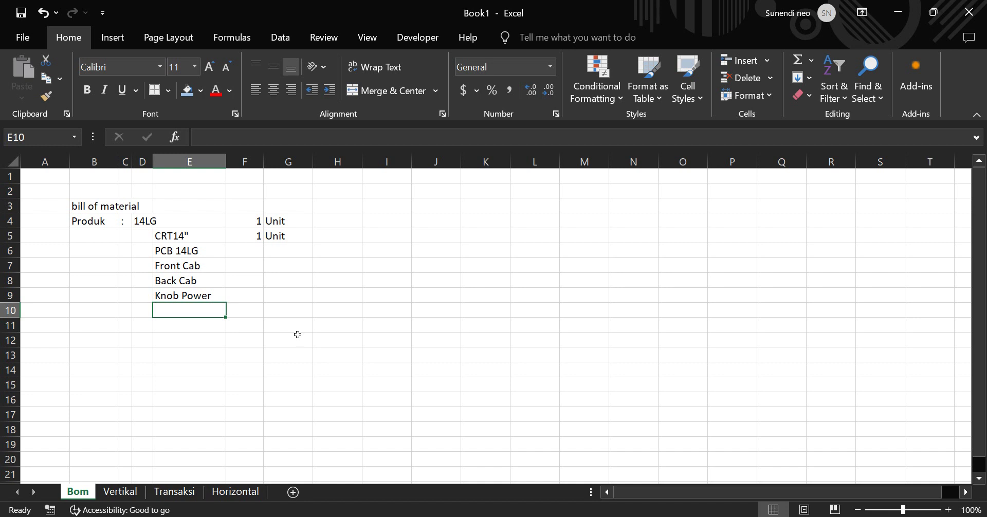
# Step: Enter the component Knob Main Menu in E10 and fit column E to its contents
pyautogui.write('Kn')
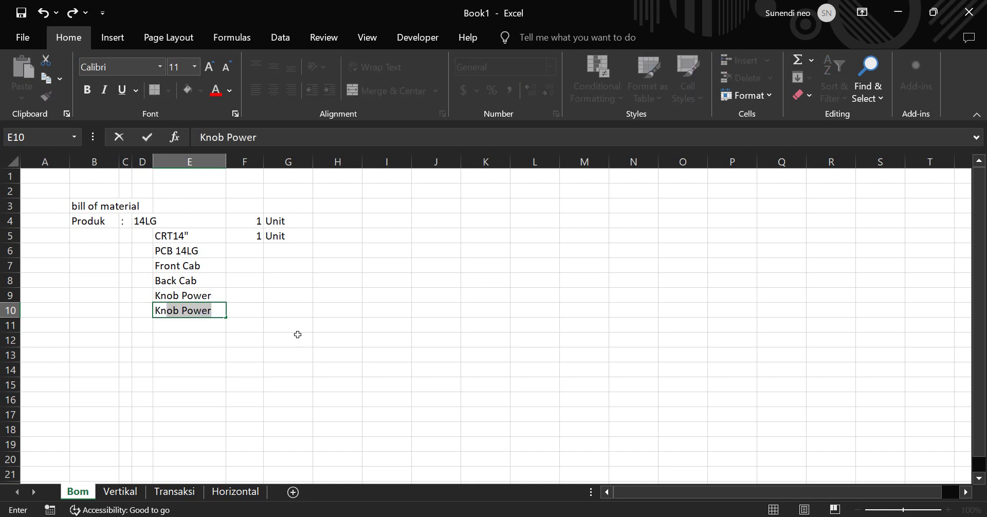
pyautogui.write('p')
pyautogui.press('BackSpace')
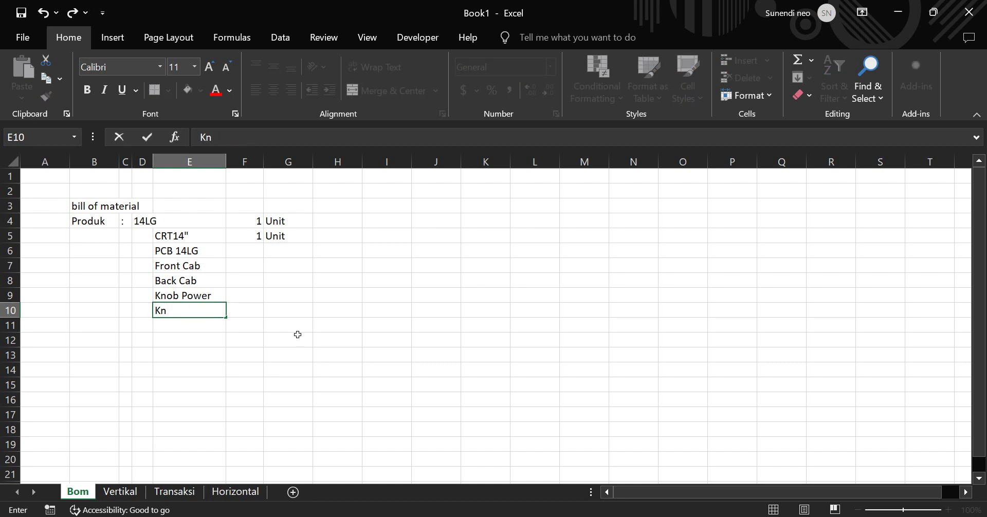
pyautogui.write('o')
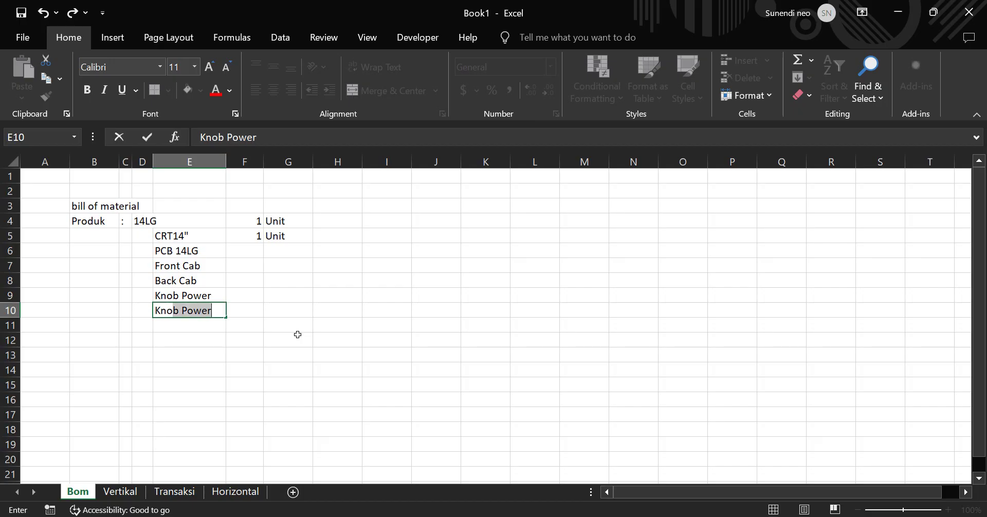
pyautogui.write('b Main')
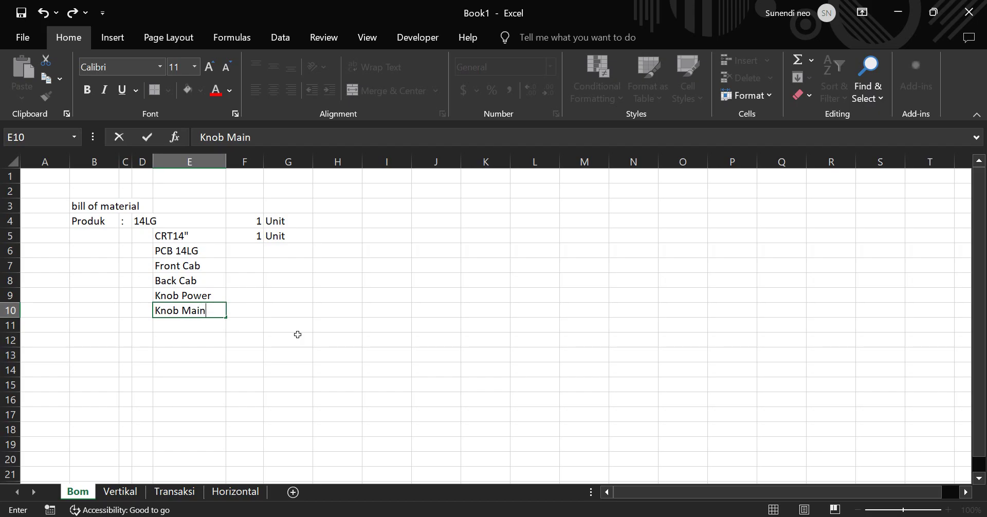
pyautogui.write(' Menu')
pyautogui.press('Return')
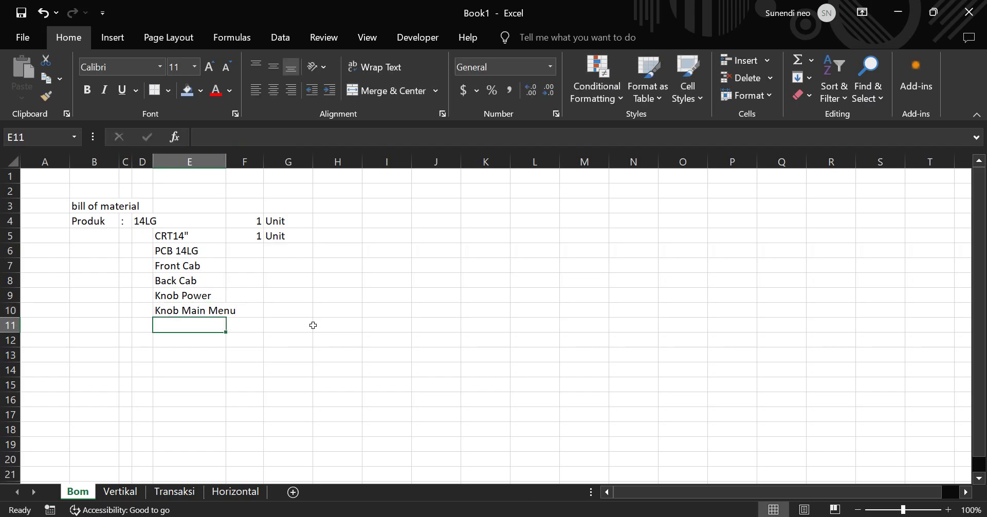
pyautogui.doubleClick(227, 162)
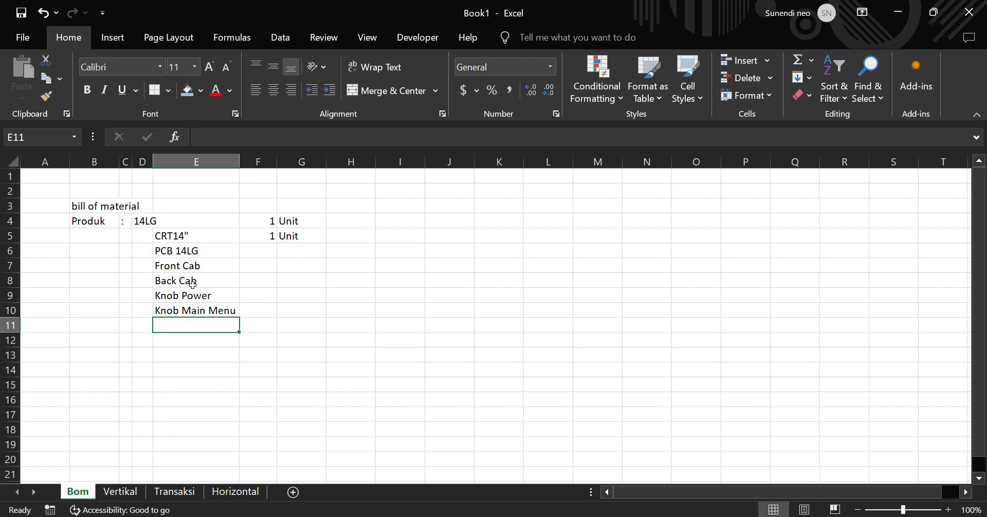
# Step: Enter the component Manual Book in E11
pyautogui.moveTo(188, 237); pyautogui.dragTo(191, 311)
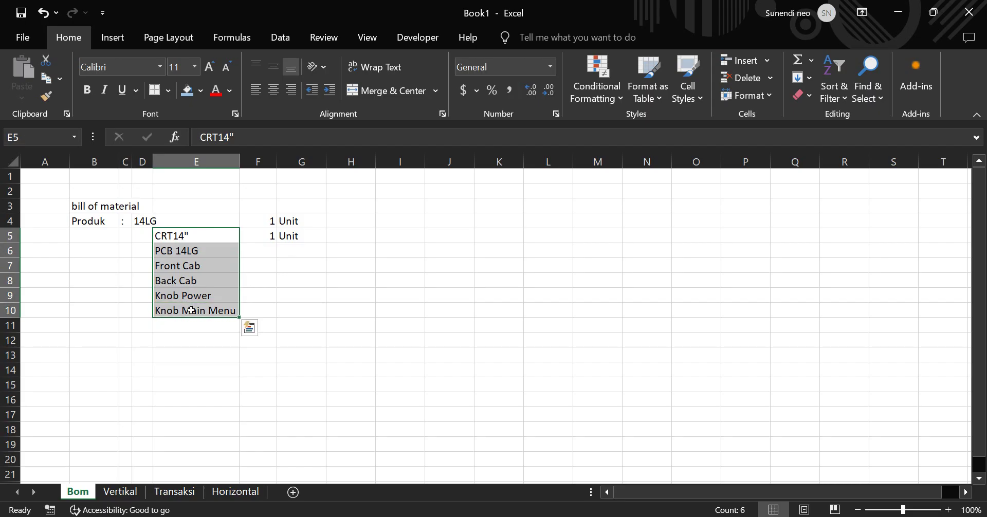
pyautogui.click(188, 328)
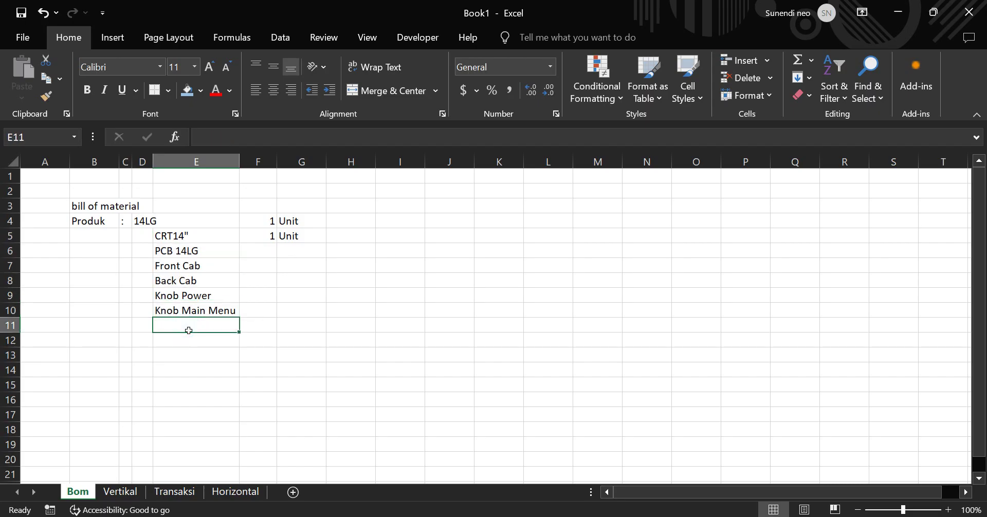
pyautogui.write('Man')
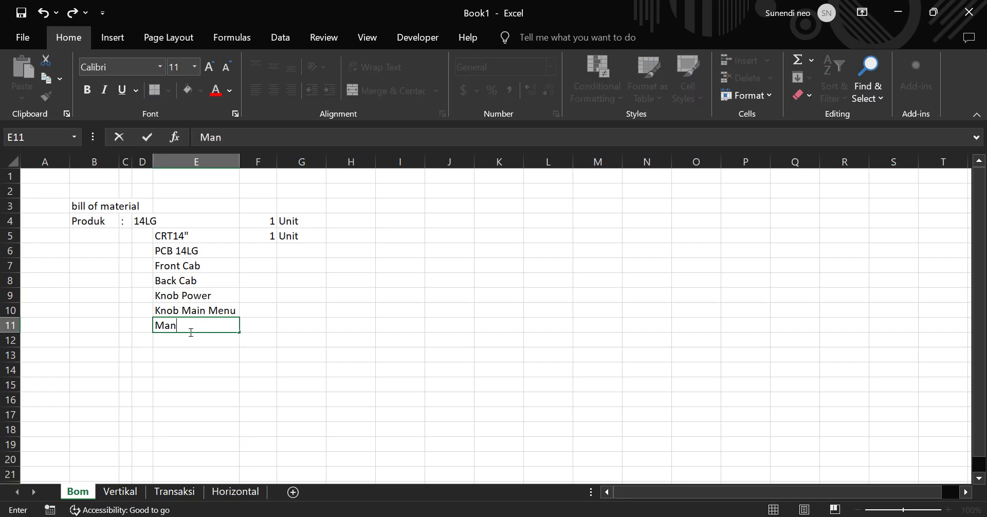
pyautogui.write('ual Book')
pyautogui.press('Return')
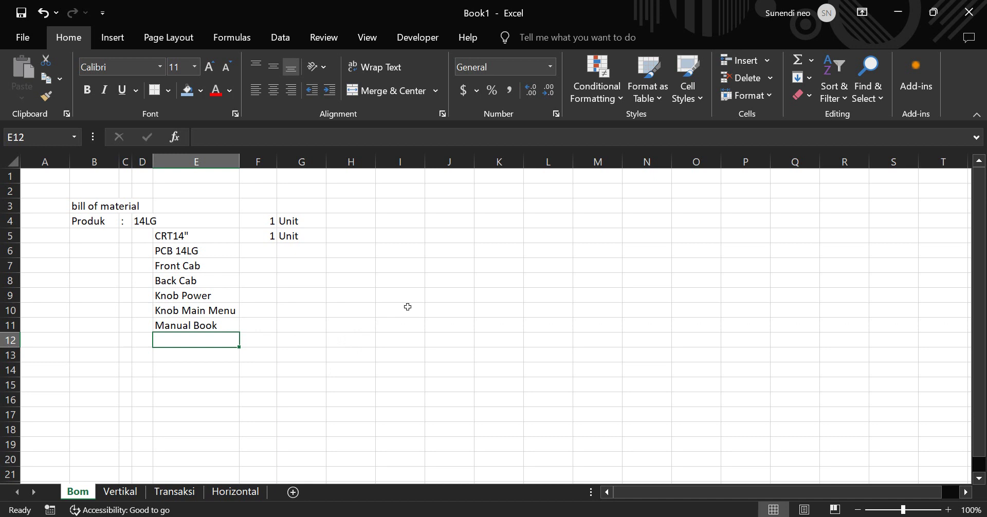
# Step: Enter the components Acc in E12 and PE Bag in E13
pyautogui.write('Accc')
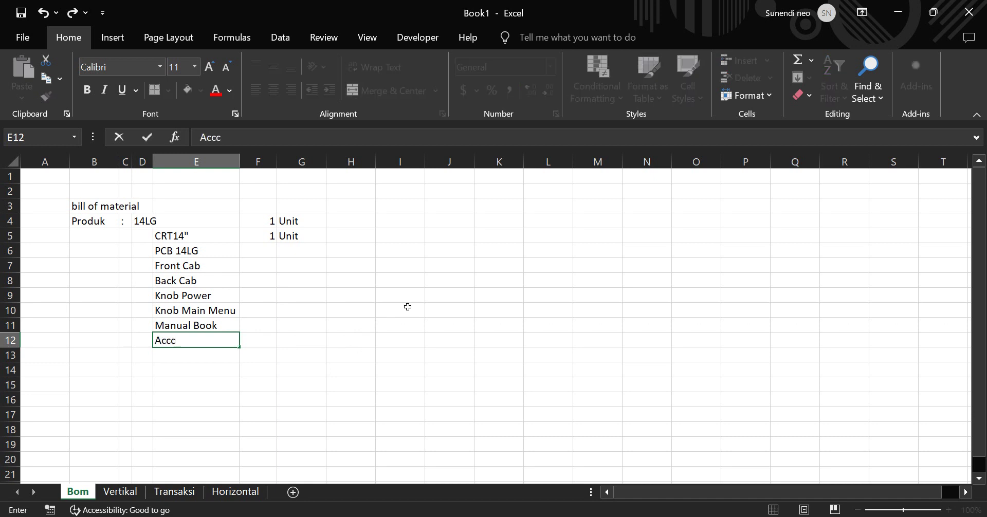
pyautogui.press('BackSpace')
pyautogui.press('Return')
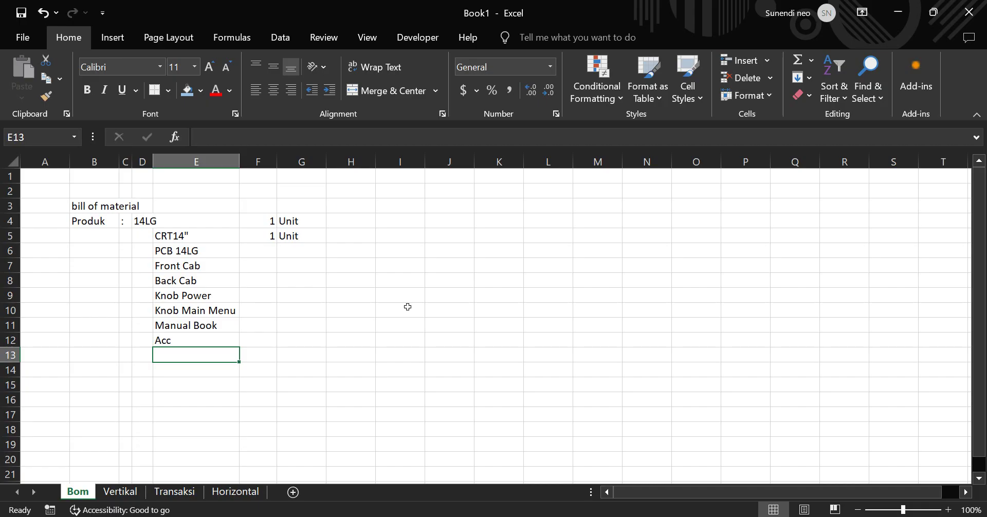
pyautogui.write('P')
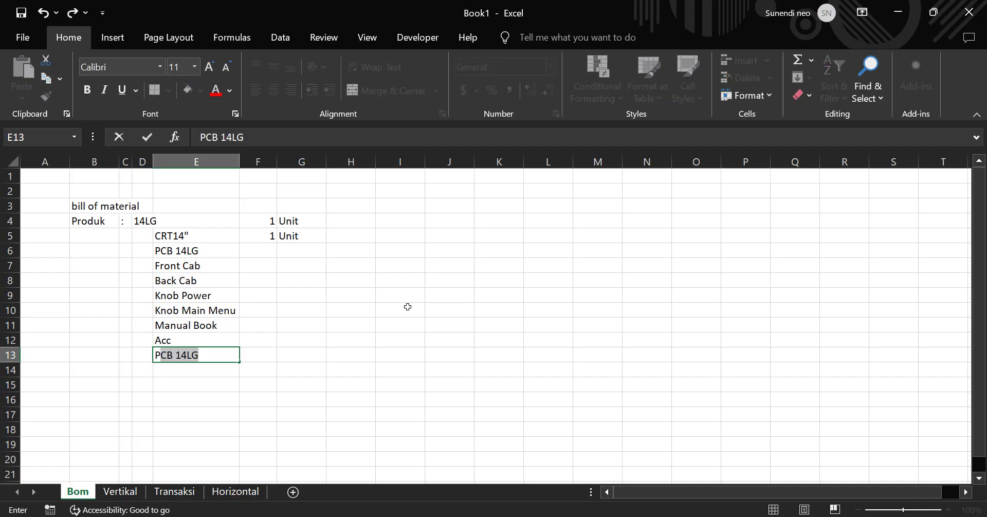
pyautogui.write('E B')
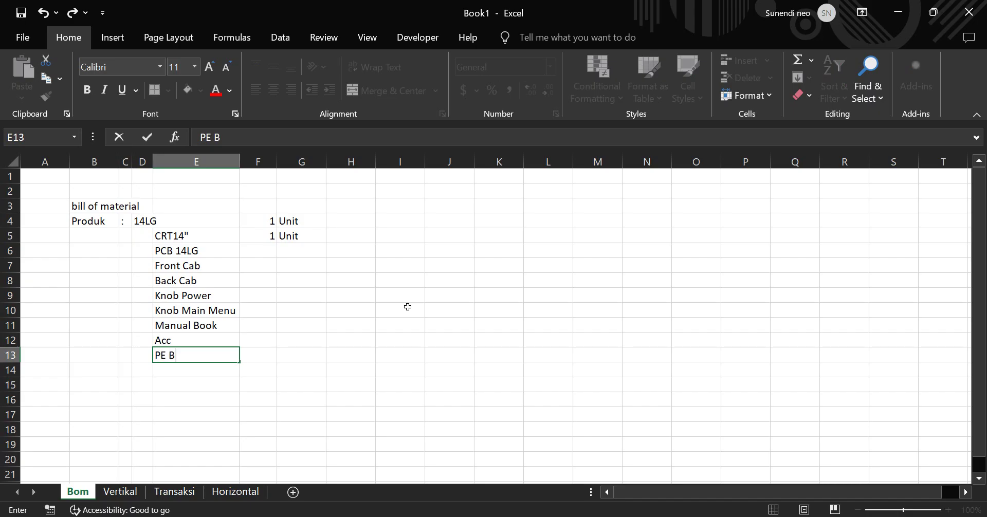
pyautogui.write('ag')
pyautogui.press('Return')
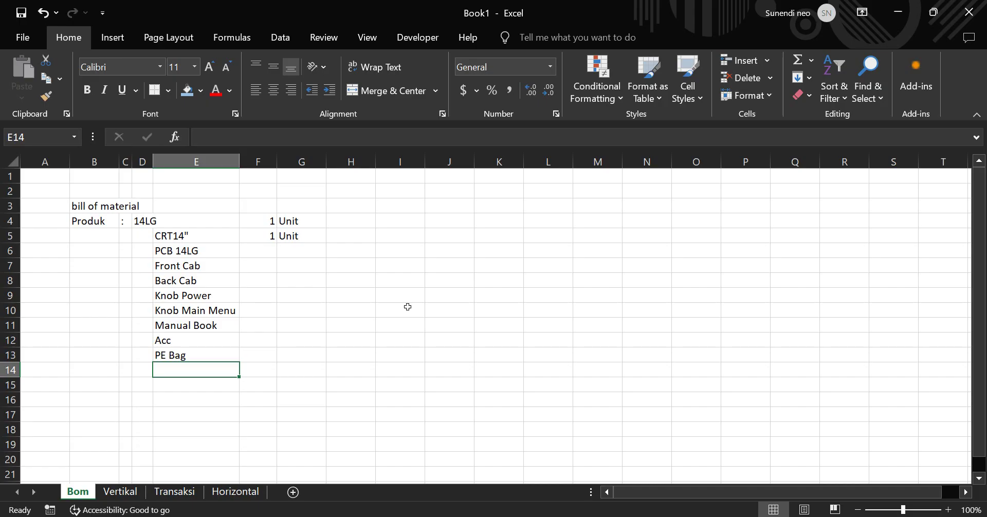
# Step: Enter the component Dus 14LG in E14
pyautogui.write('Dus ')
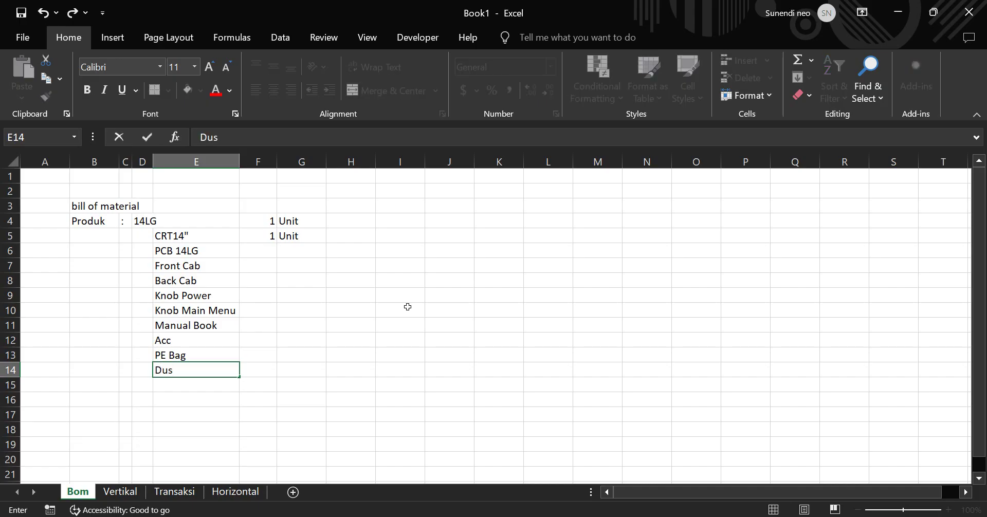
pyautogui.write('14LG')
pyautogui.press('Return')
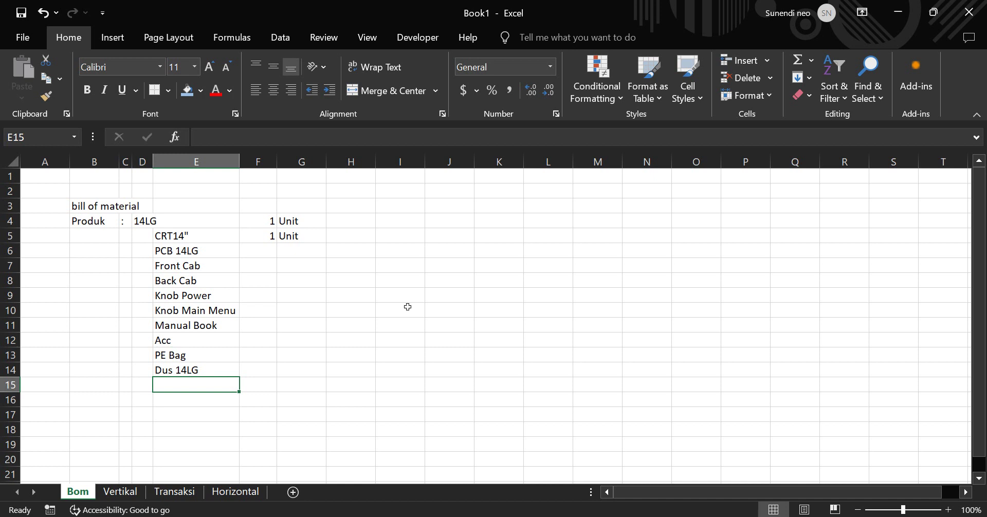
# Step: Enter the component PolyFoam in E15 with quantity 1 in F15 and "Set" in G15
pyautogui.write('PY')
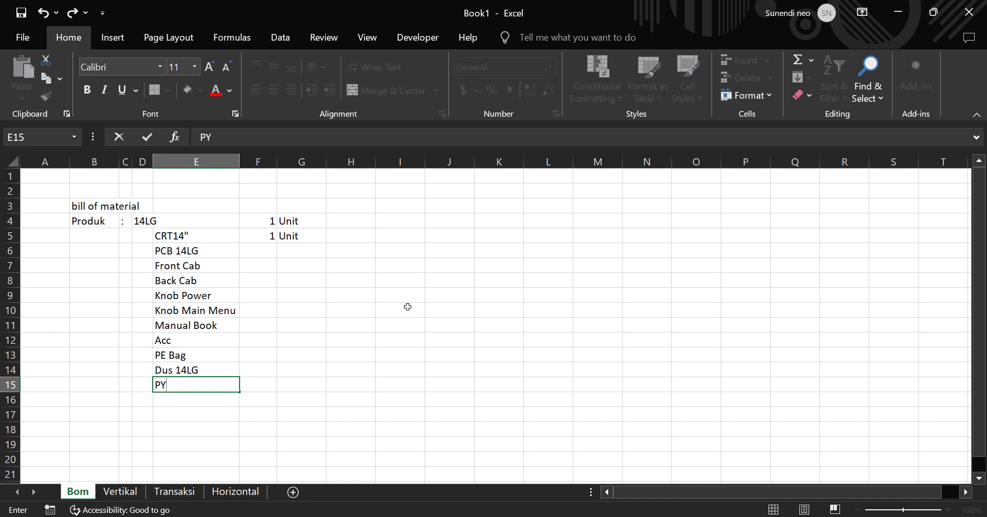
pyautogui.press('BackSpace')
pyautogui.write('olyFoam')
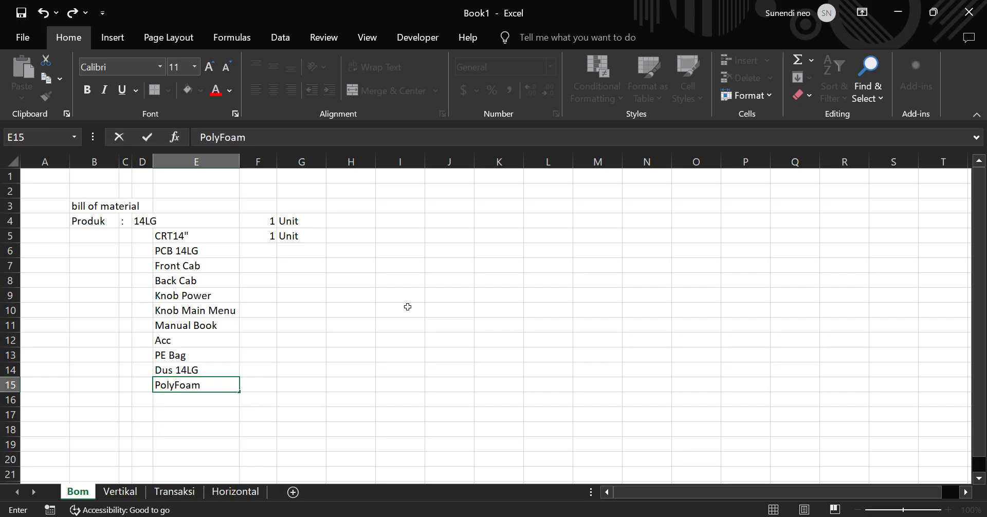
pyautogui.press('Tab')
pyautogui.write('1')
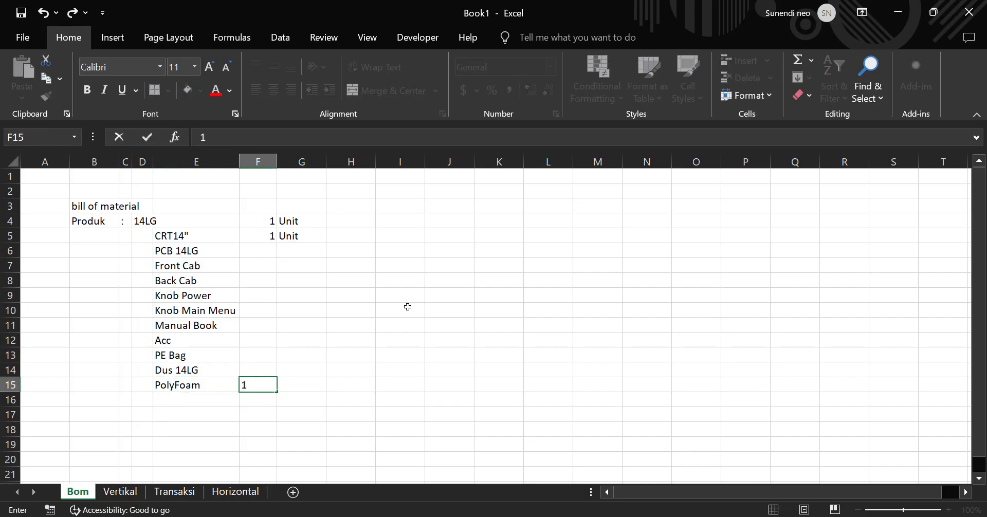
pyautogui.press('Tab')
pyautogui.write('Set')
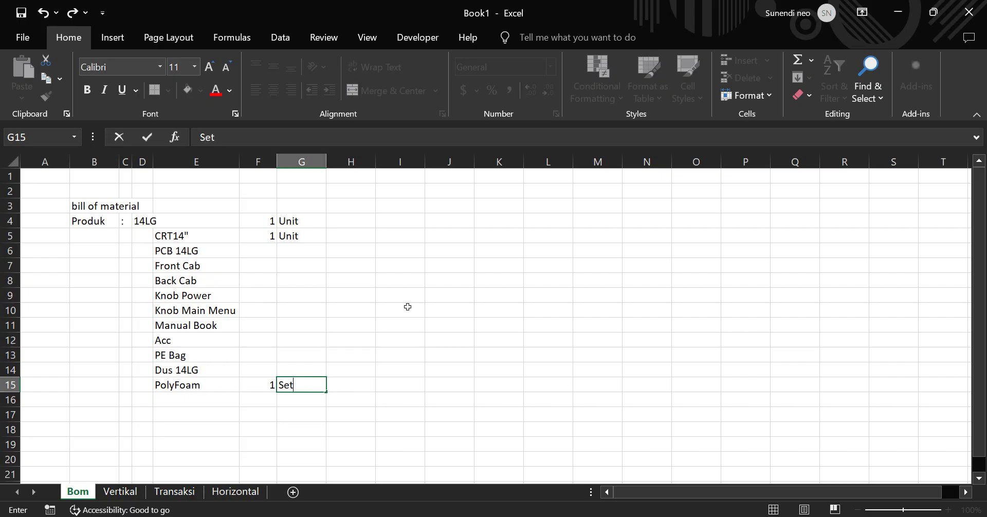
pyautogui.press('Up')
# Step: Enter the quantity 1 in F14 and "Pcs" in G14 for the Dus 14LG component
pyautogui.press('Left')
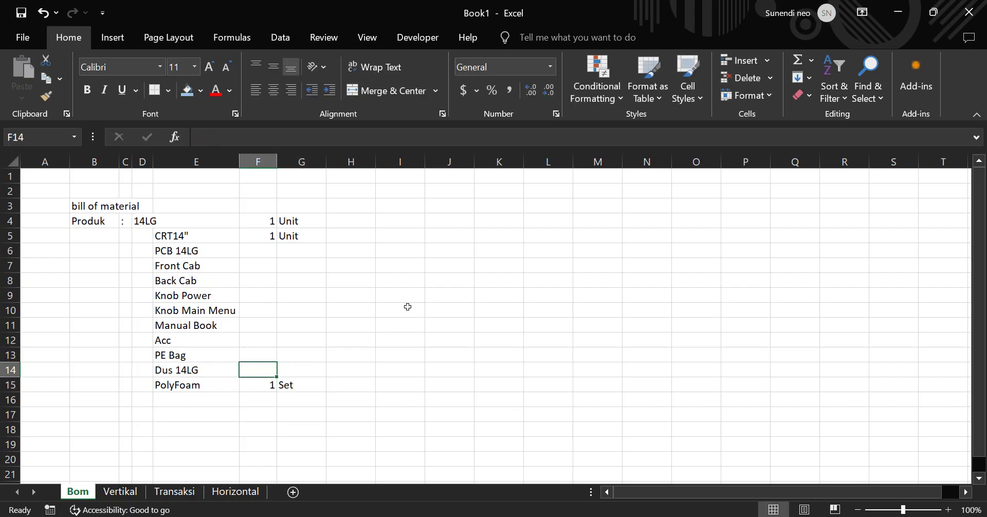
pyautogui.write('1')
pyautogui.press('Tab')
pyautogui.write('Pcs')
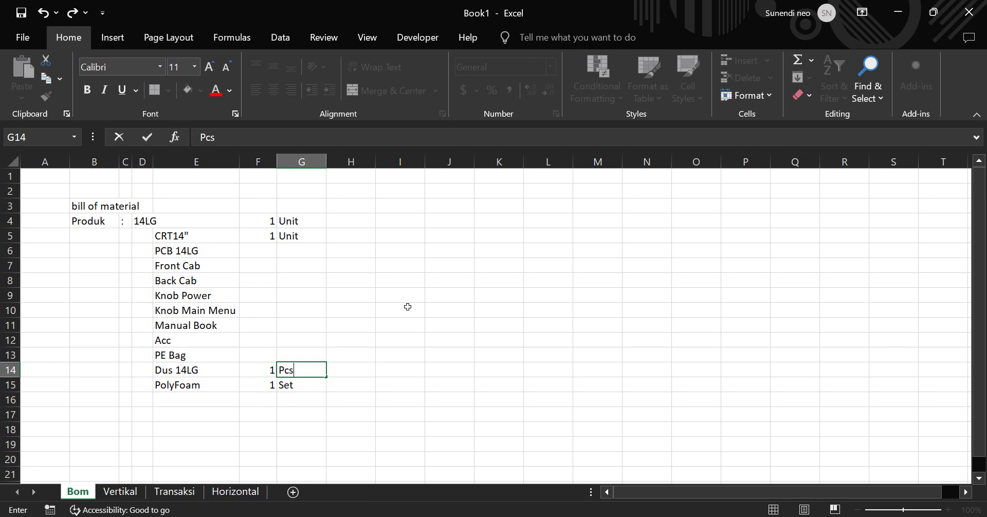
pyautogui.press('Left')
# Step: Enter the quantity 1 in F13 and "Pcs" in G13 for the PE Bag component
pyautogui.press('Up')
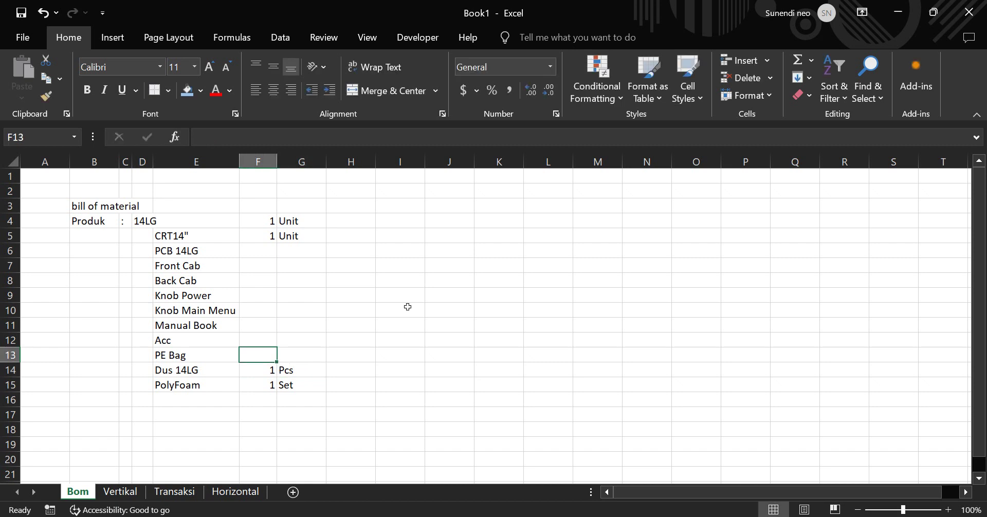
pyautogui.write('1')
pyautogui.press('Tab')
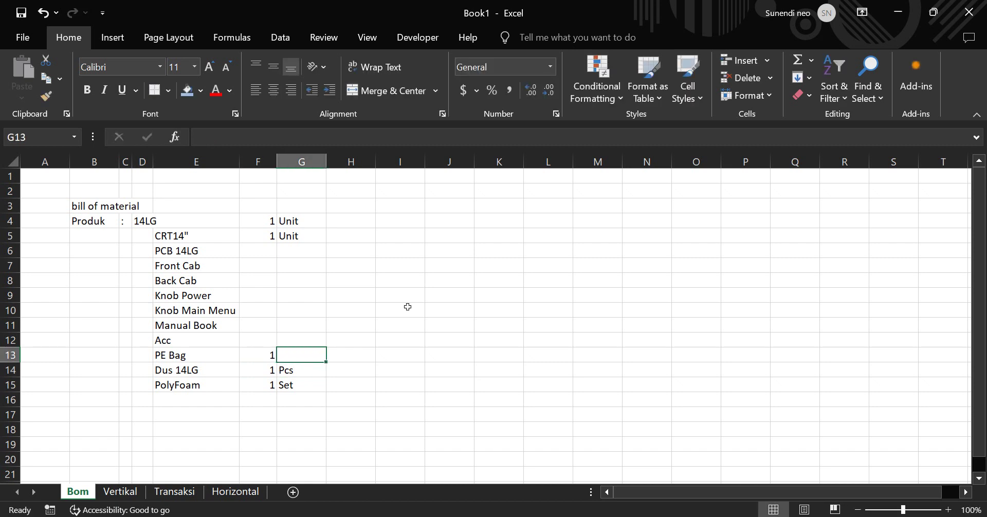
pyautogui.write('Pa')
pyautogui.press('BackSpace')
pyautogui.write('c')
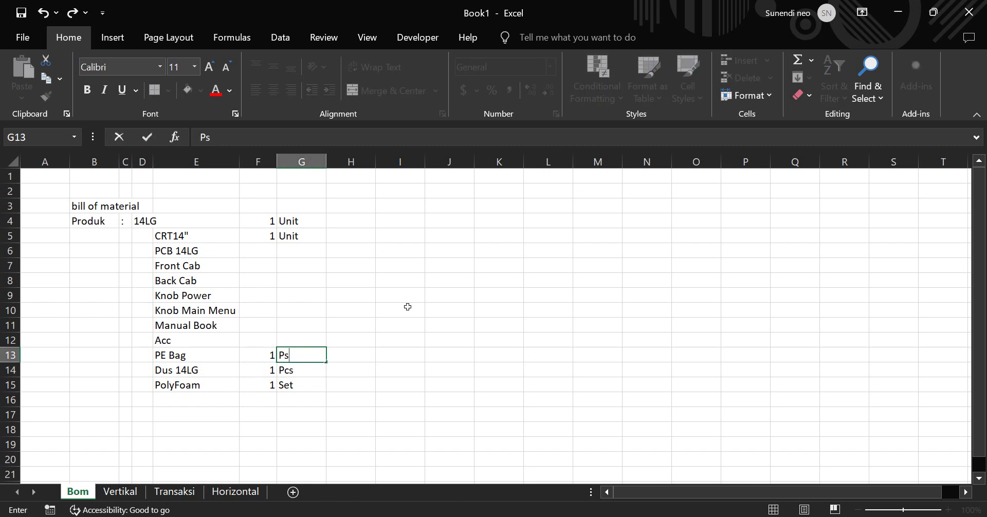
pyautogui.write('s')
pyautogui.press('Up')
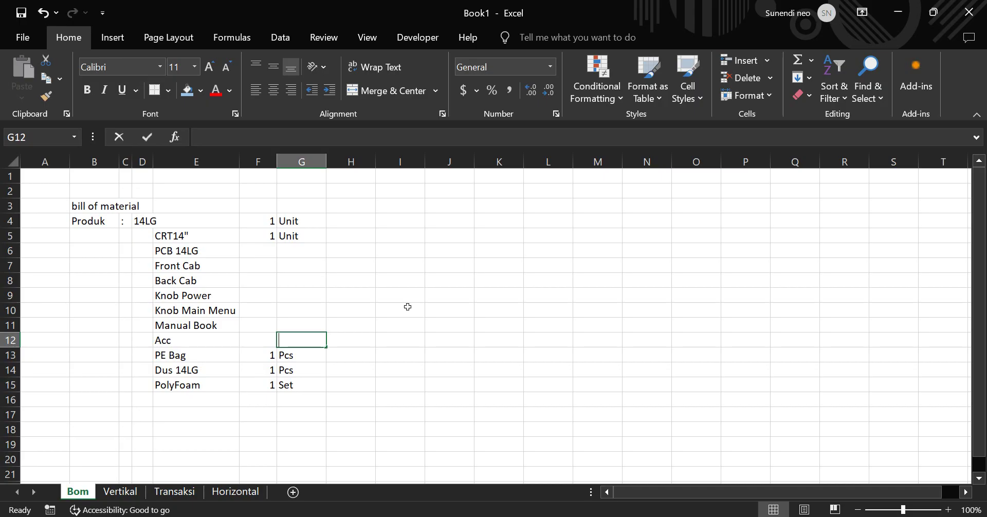
# Step: Enter the quantity 1 in F12 and "Set" in G12 for the Acc component
pyautogui.write('1')
pyautogui.press('Left')
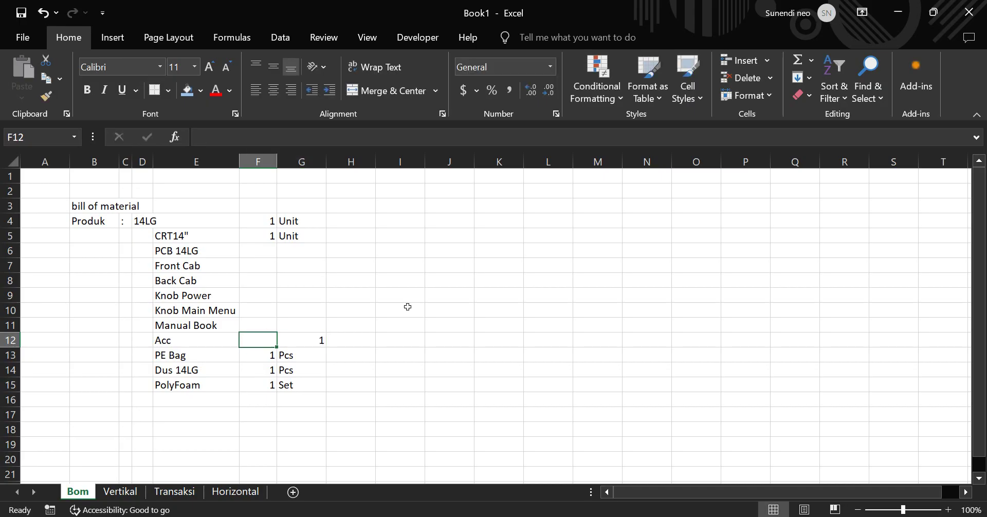
pyautogui.write('1')
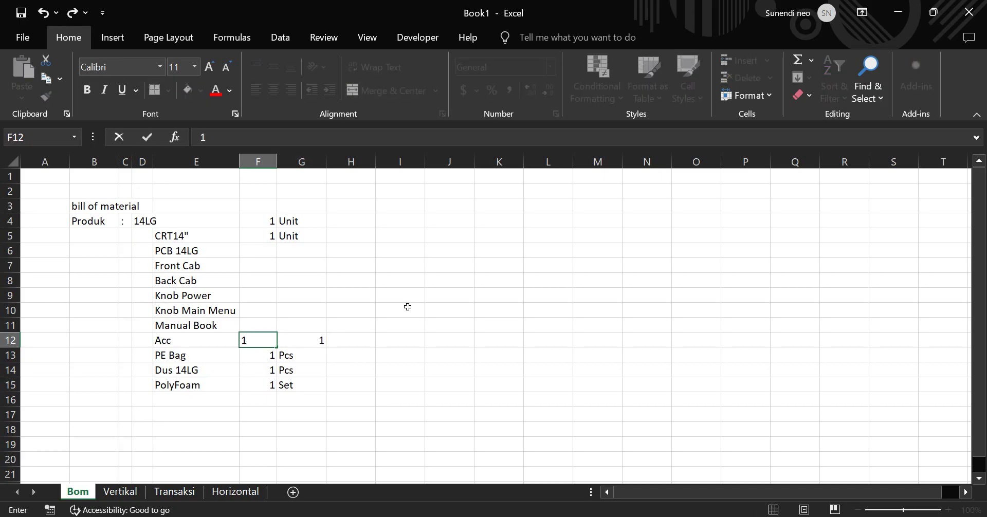
pyautogui.press('Right')
pyautogui.write('Set')
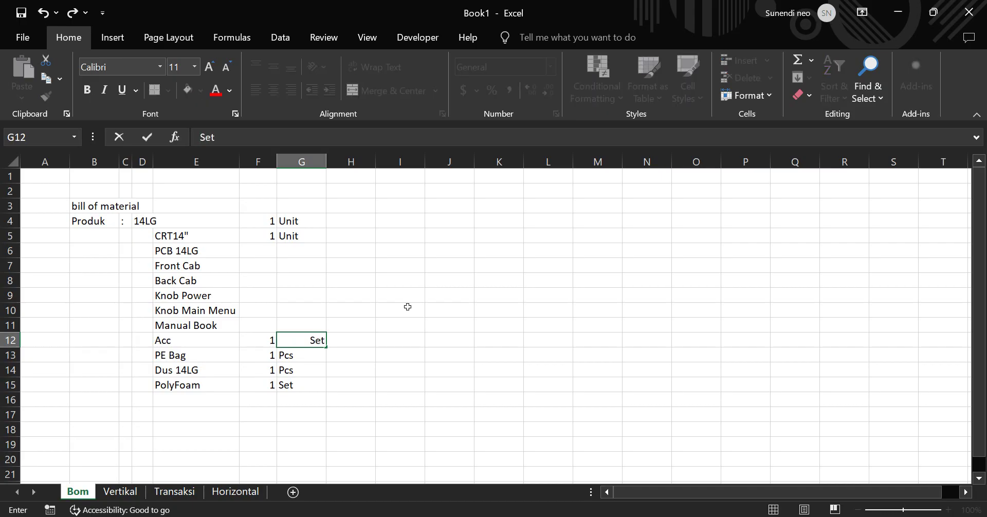
pyautogui.press('Return')
pyautogui.click(277, 326)
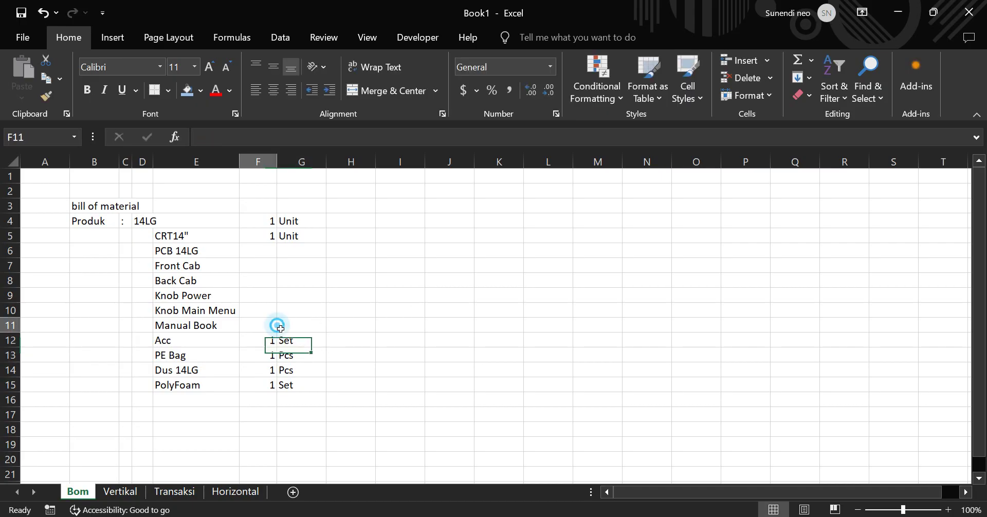
pyautogui.click(190, 331)
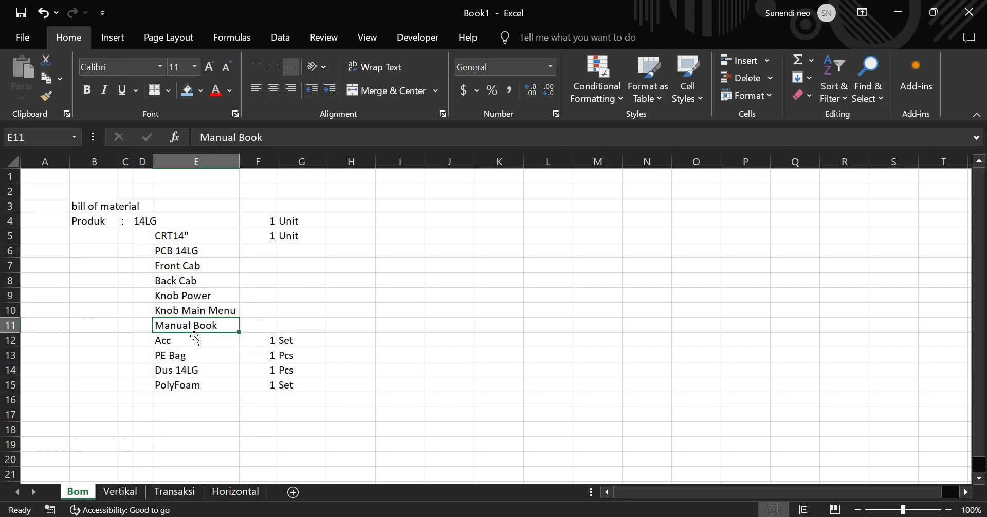
pyautogui.click(203, 402)
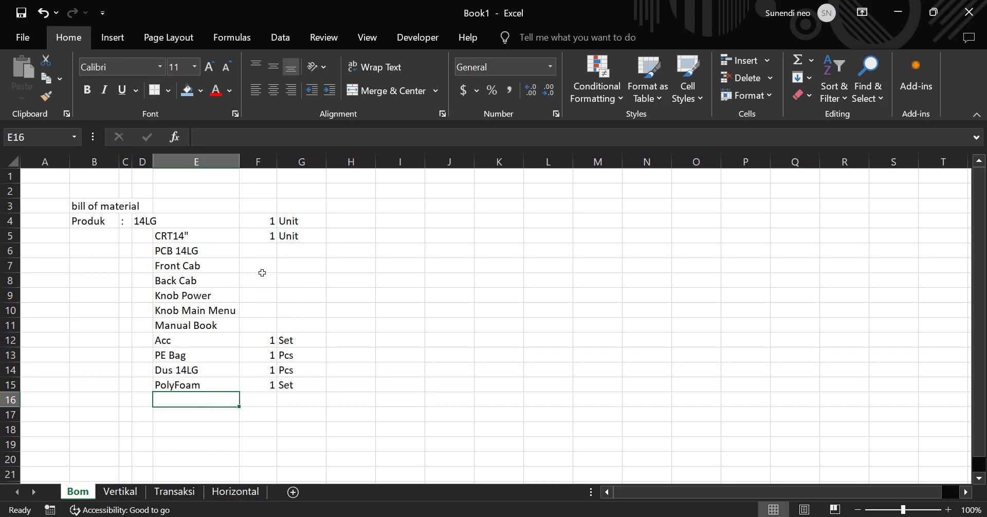
pyautogui.click(266, 255)
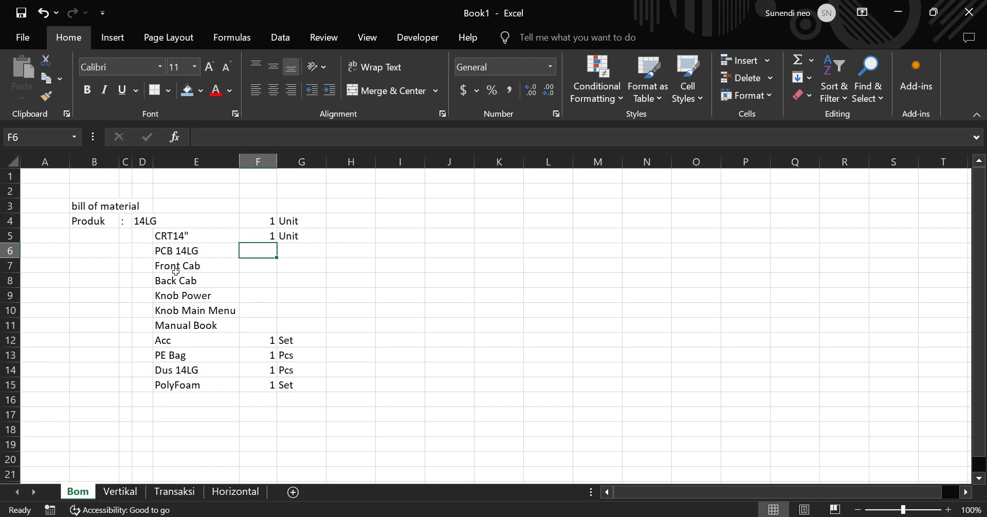
pyautogui.moveTo(178, 265); pyautogui.dragTo(176, 283)
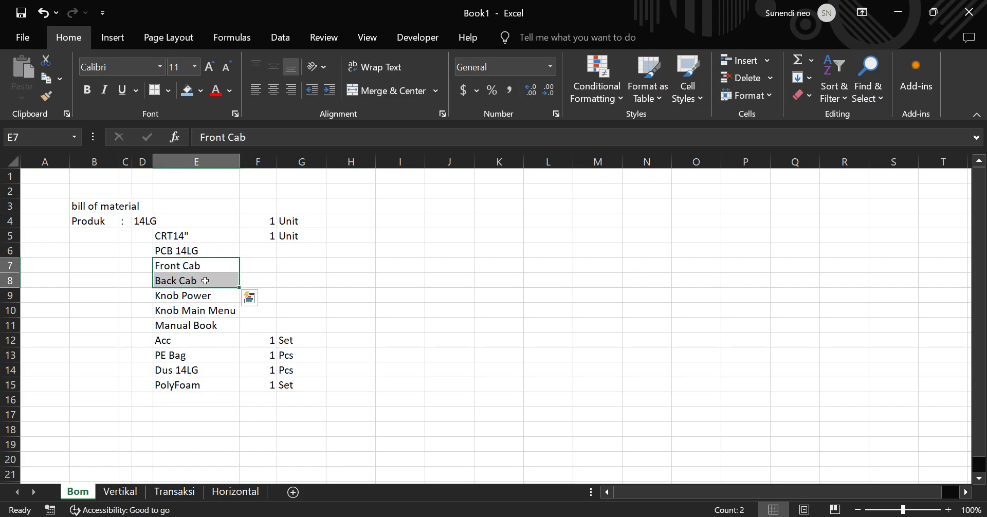
pyautogui.click(203, 296)
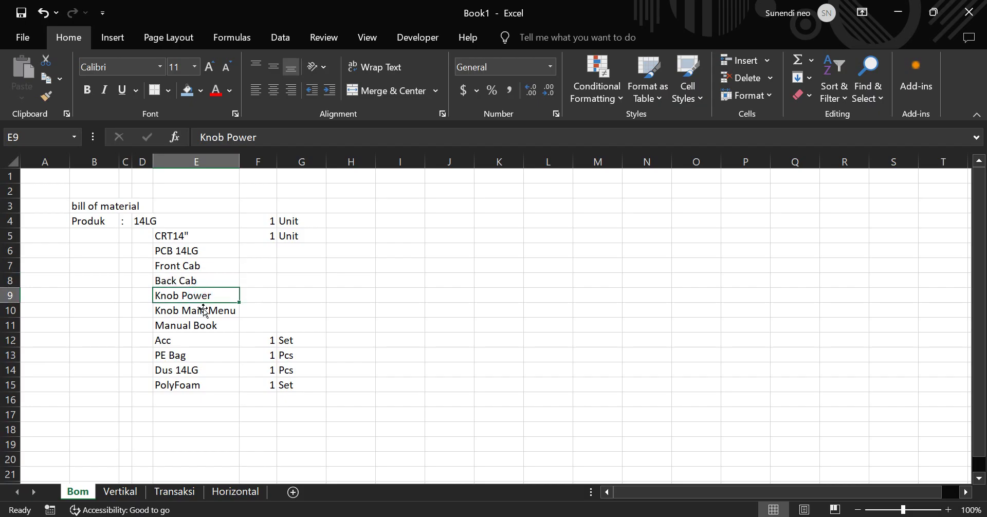
pyautogui.moveTo(201, 311); pyautogui.dragTo(189, 273)
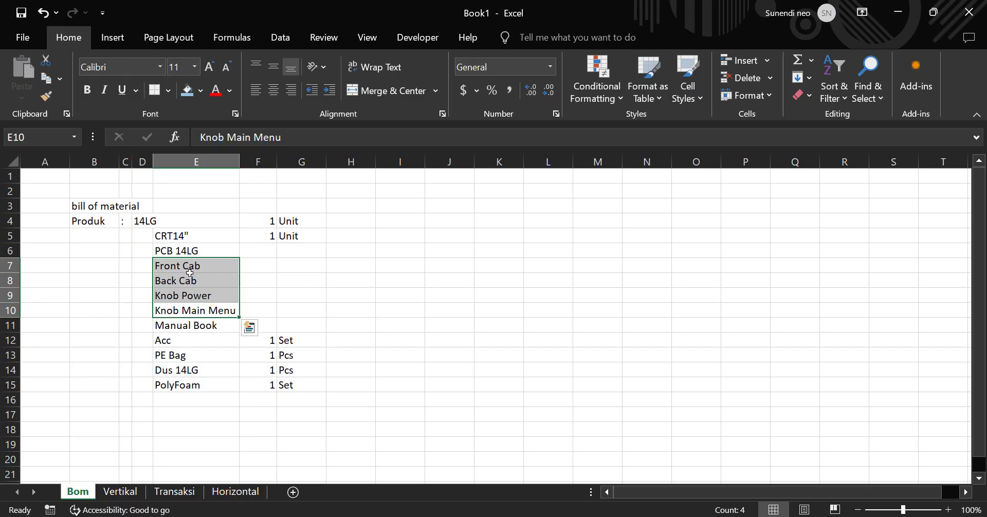
# Step: Enter the quantity 1 in F6 and "Unit" in G6 for the PCB 14LG component
pyautogui.click(263, 254)
pyautogui.write('1')
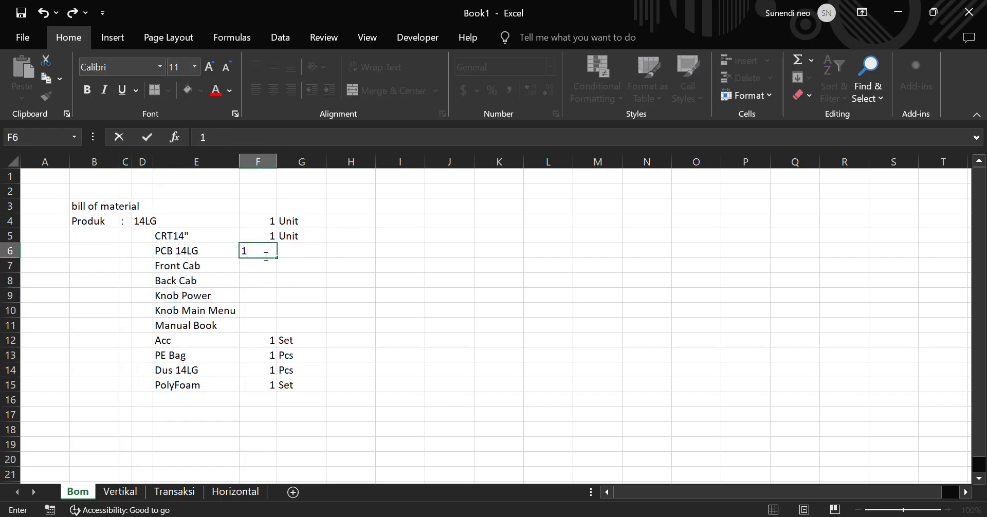
pyautogui.press('Tab')
pyautogui.write('Unit')
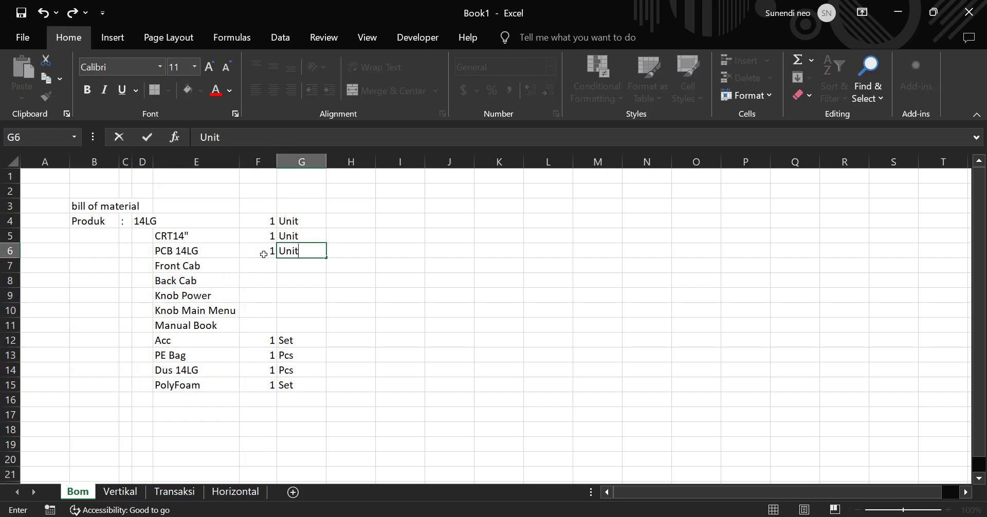
pyautogui.press('Down')
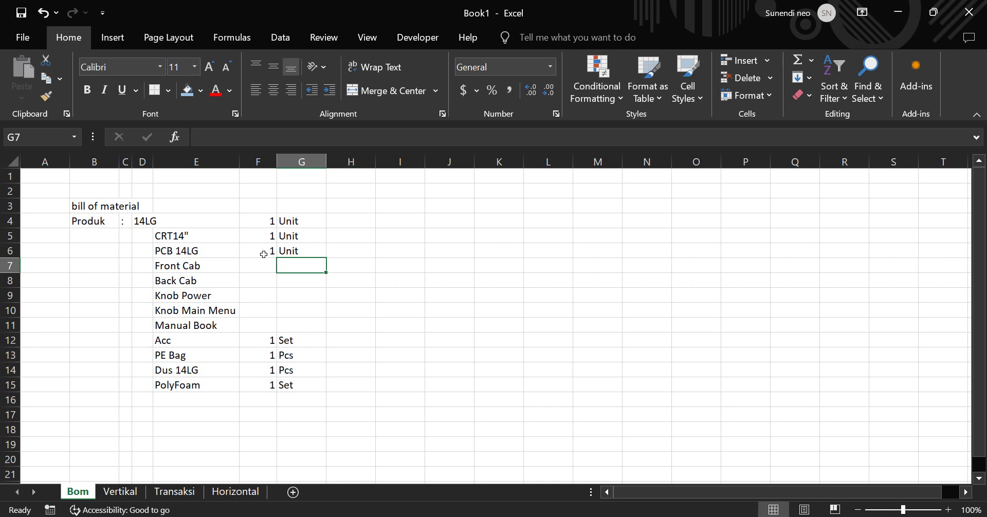
# Step: Enter the quantity 1 in F7 and "Pcs" in G7 for the Front Cab component
pyautogui.press('Left')
pyautogui.write('1')
pyautogui.press('Tab')
pyautogui.write('P')
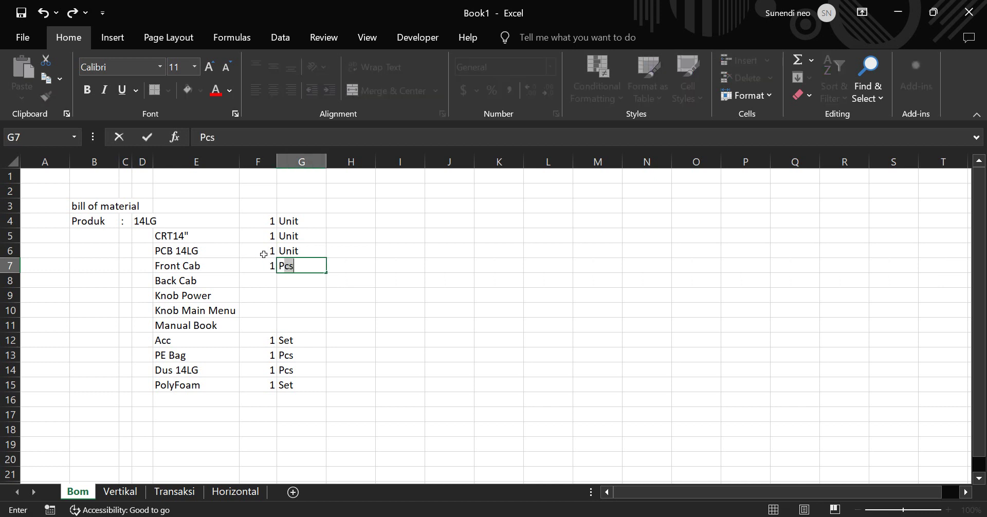
pyautogui.write('cs')
pyautogui.press('Return')
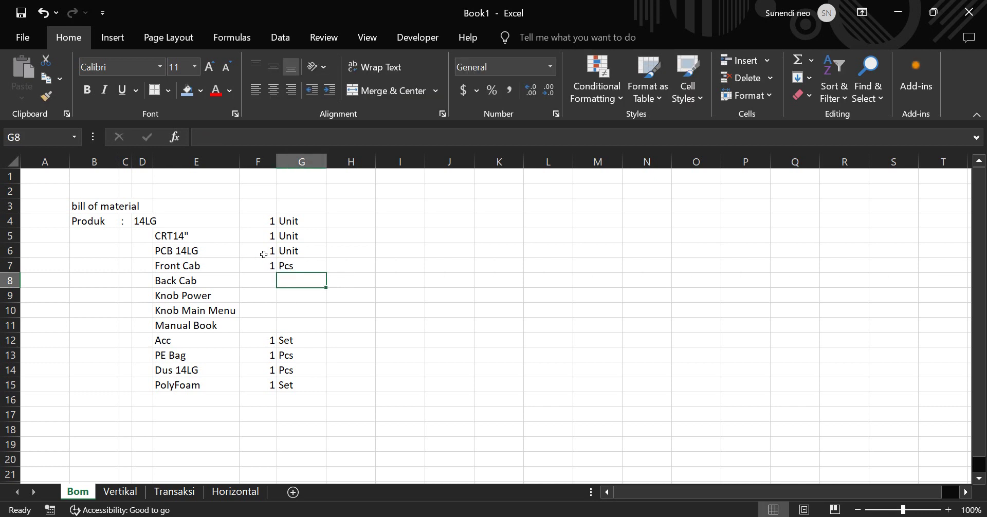
# Step: Fill the Front Cab quantity and unit from F7:G7 down through row 11, covering Back Cab to Manual Book
pyautogui.press('Left')
pyautogui.press('Up')
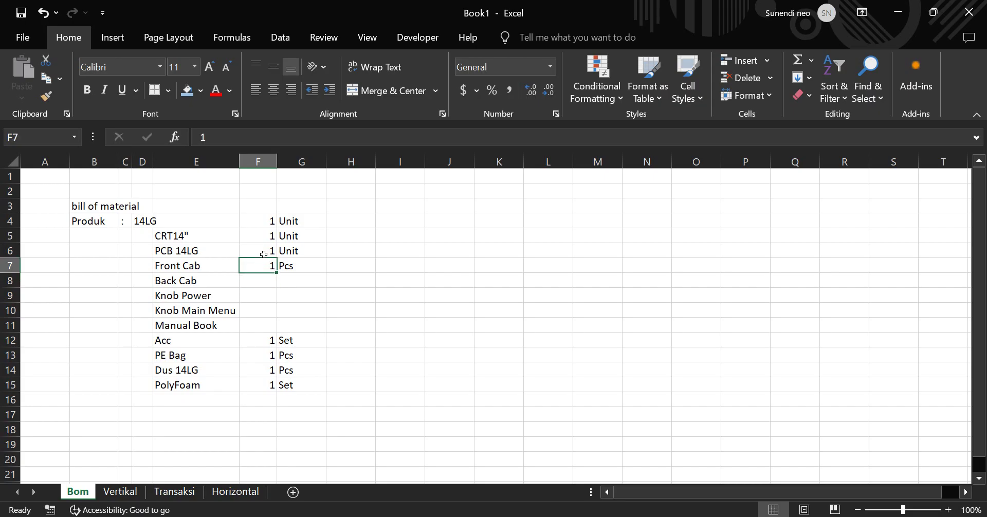
pyautogui.hotkey('shift', 'Right')
pyautogui.hotkey('shift', 'Down')
pyautogui.hotkey('shift', 'Down')
pyautogui.hotkey('shift', 'Down')
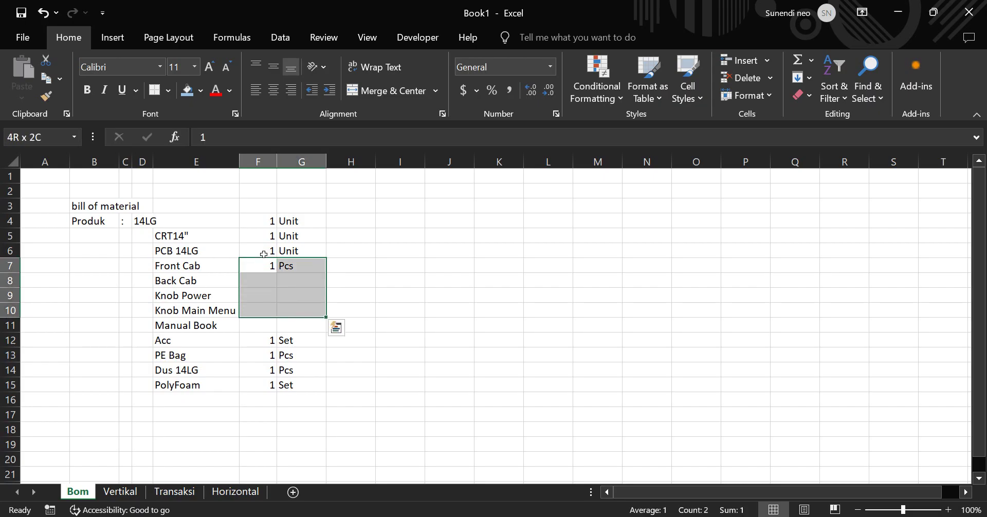
pyautogui.hotkey('shift', 'Down')
pyautogui.hotkey('ctrl', 'd')
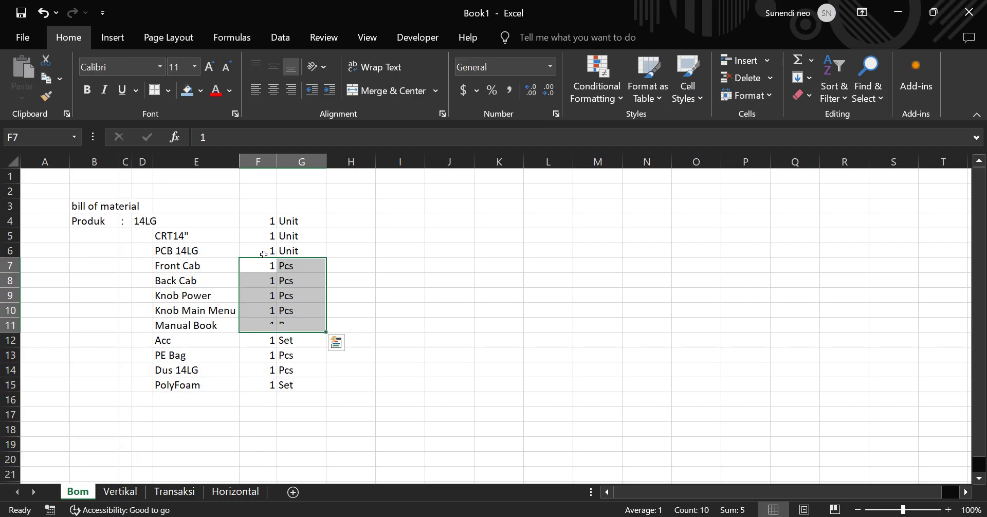
pyautogui.click(384, 278)
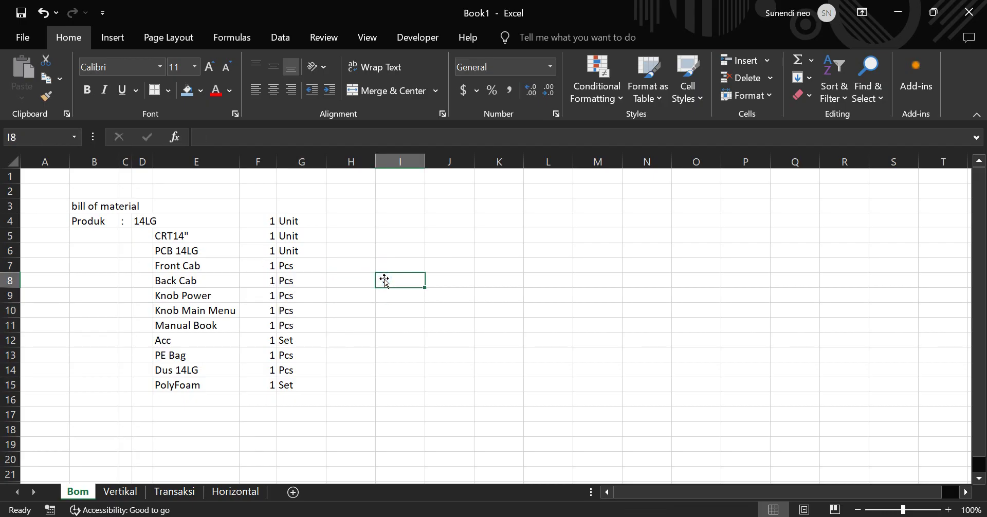
# Step: Shade the 14LG product row D4:G4 with the light blue fill color
pyautogui.click(179, 270)
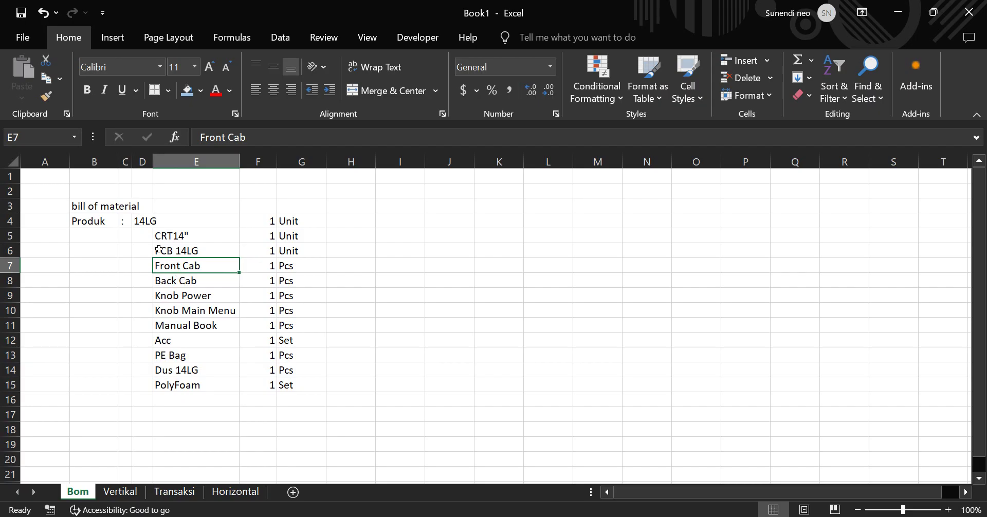
pyautogui.click(144, 223)
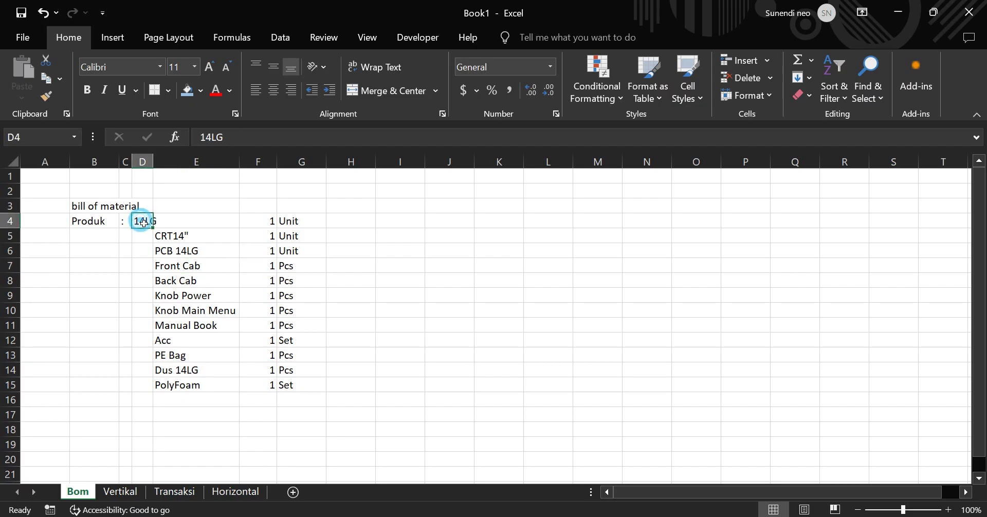
pyautogui.click(266, 226)
pyautogui.moveTo(147, 227); pyautogui.dragTo(304, 221)
pyautogui.click(191, 97)
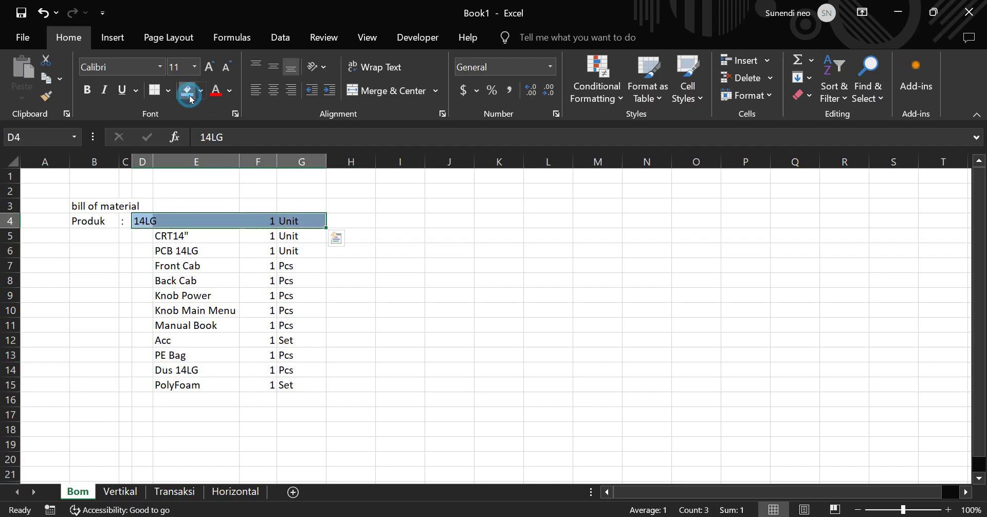
# Step: Review the components of product 14LG with their quantities and units in E5:G15
pyautogui.click(184, 237)
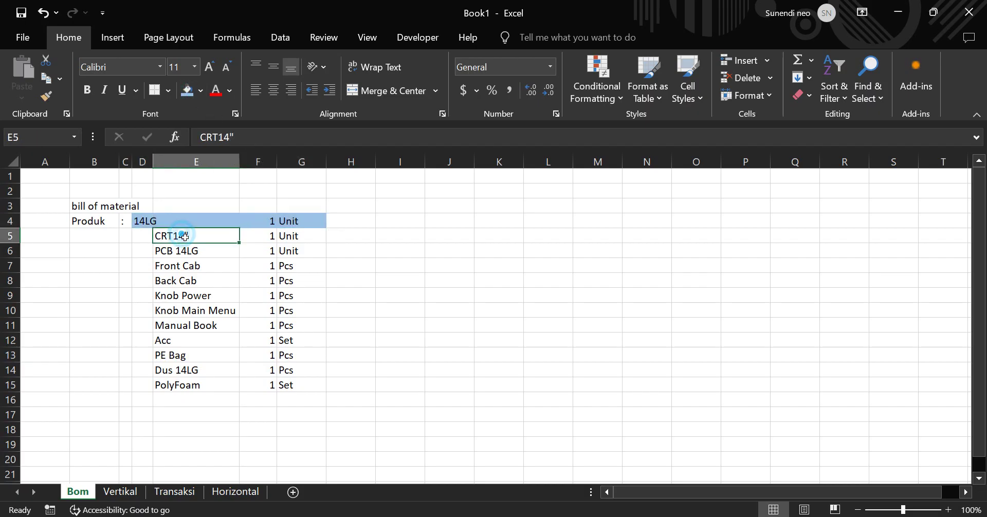
pyautogui.click(270, 236)
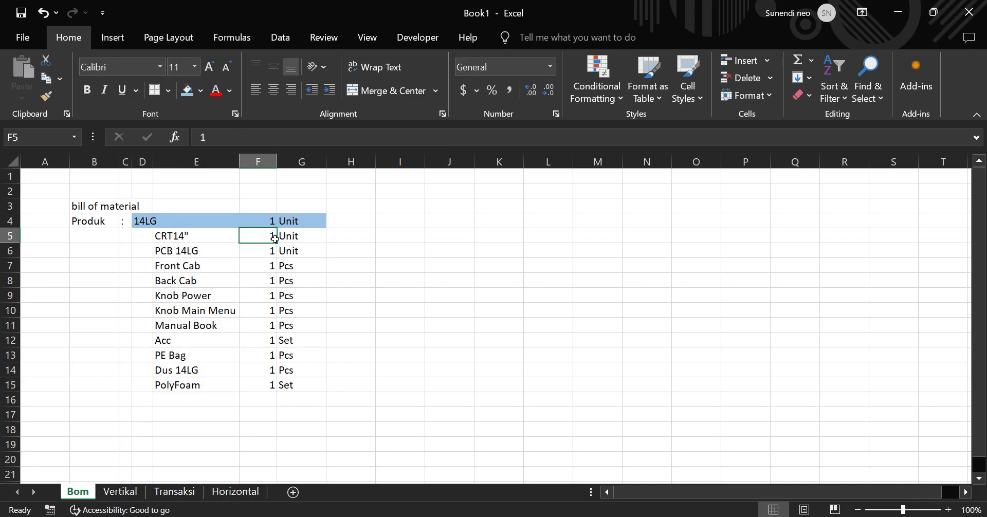
pyautogui.click(228, 253)
pyautogui.click(268, 252)
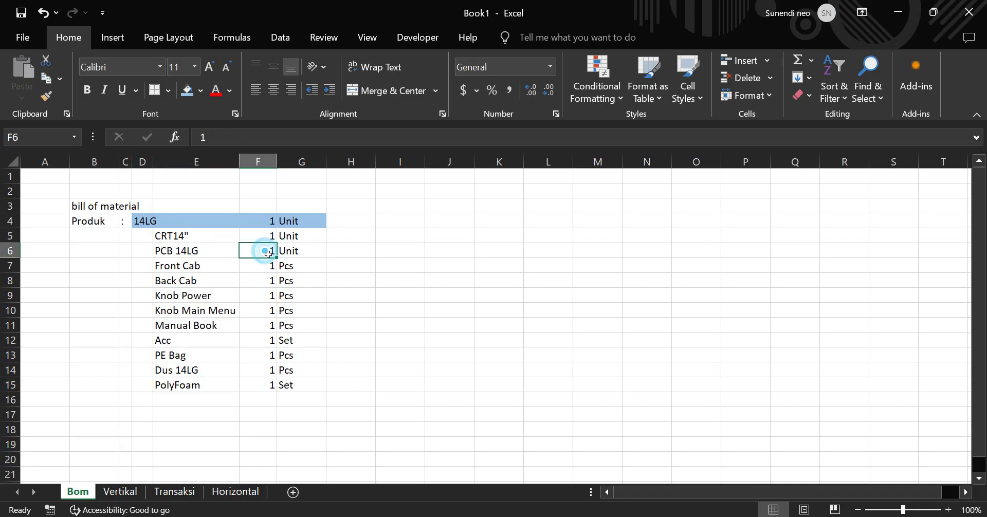
pyautogui.click(297, 258)
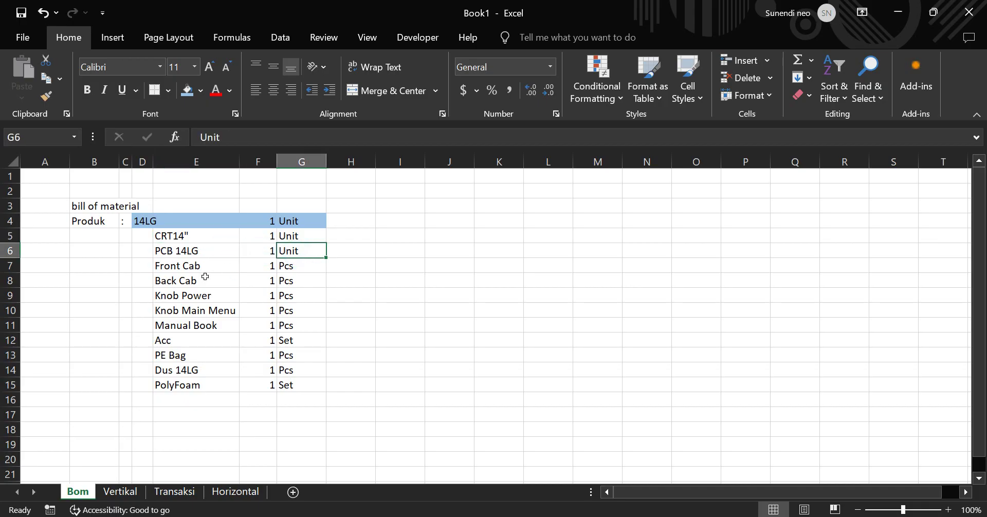
pyautogui.click(195, 254)
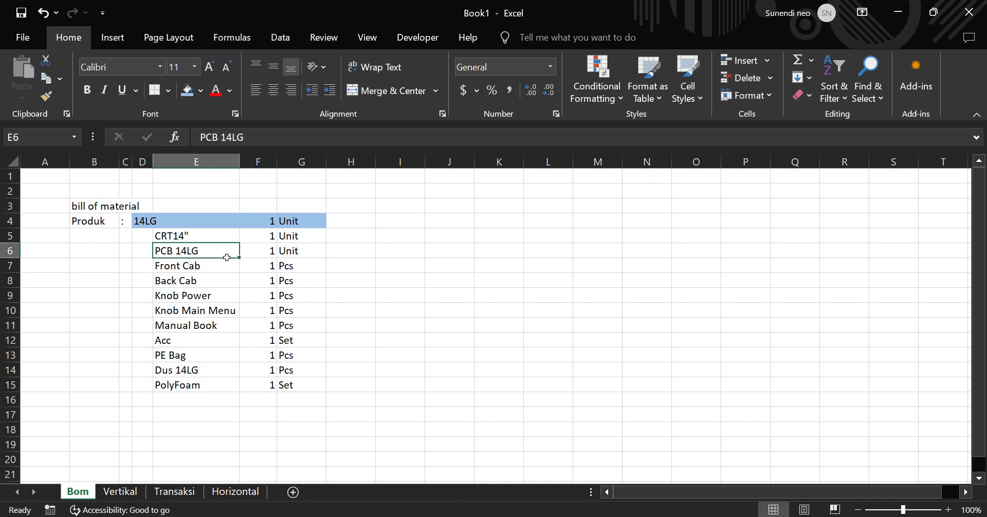
pyautogui.click(260, 256)
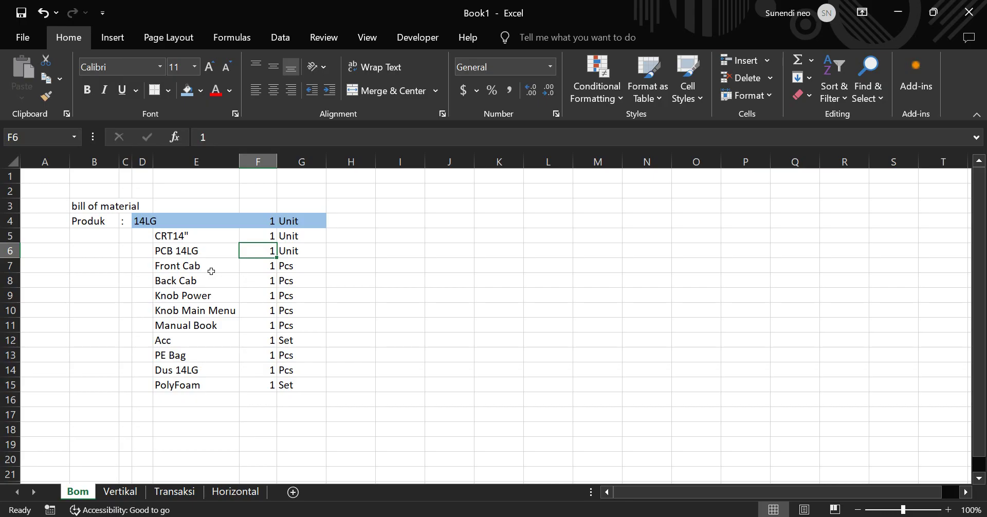
pyautogui.click(211, 271)
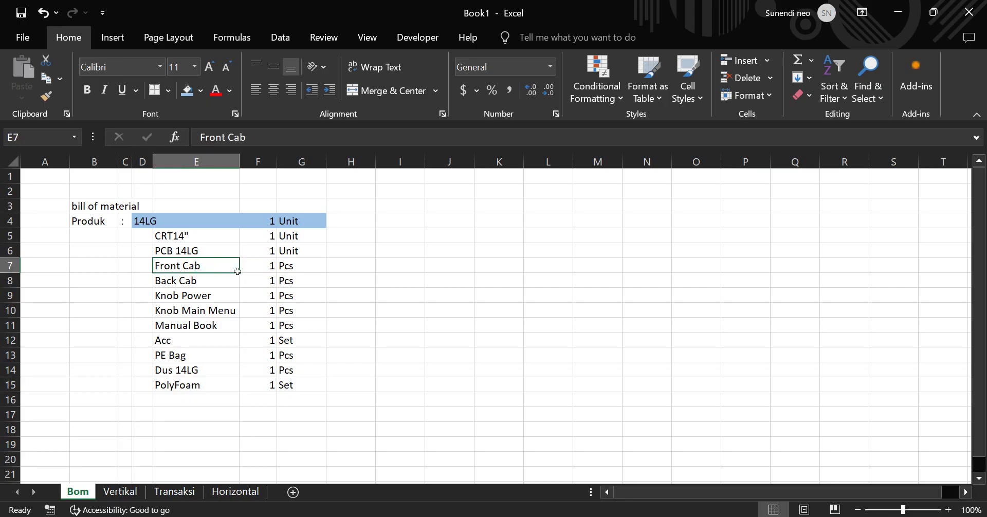
pyautogui.moveTo(236, 271); pyautogui.dragTo(296, 292)
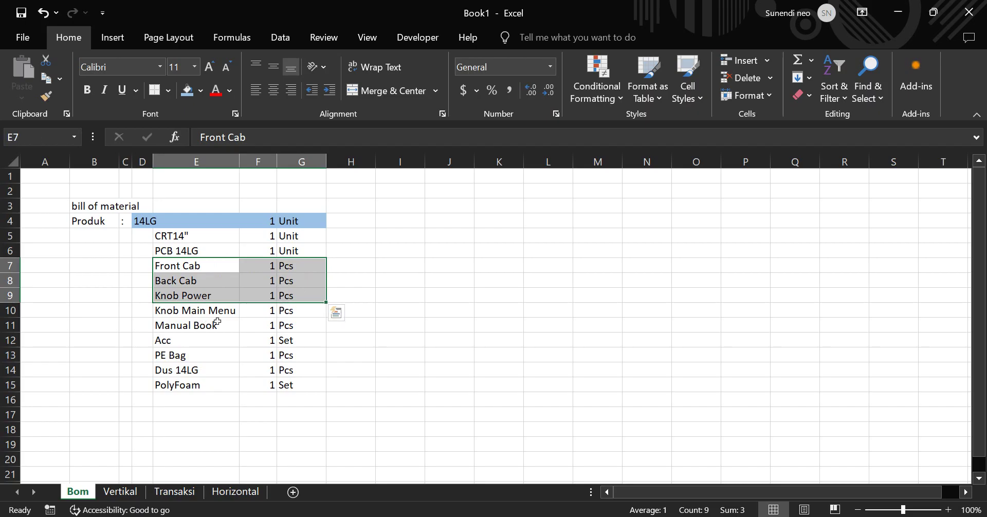
pyautogui.moveTo(209, 237); pyautogui.dragTo(309, 383)
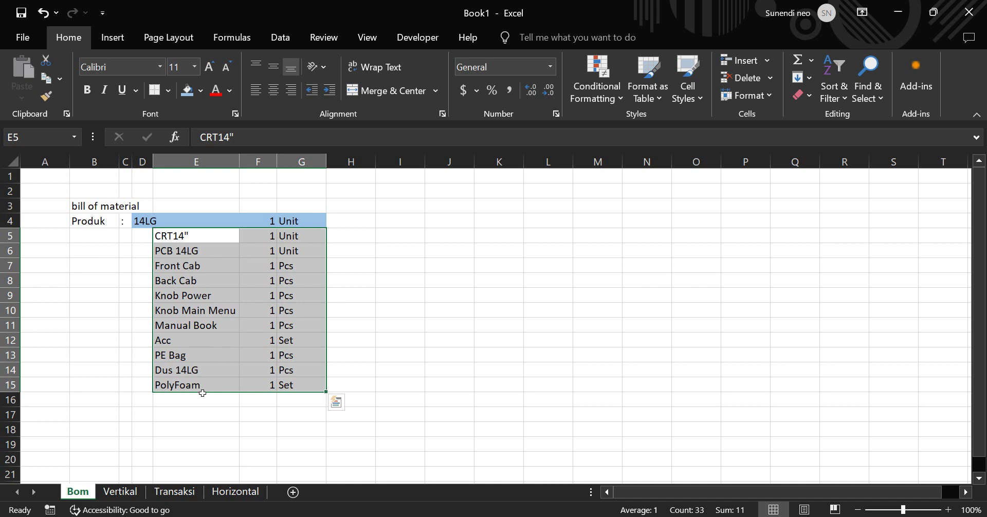
pyautogui.click(183, 255)
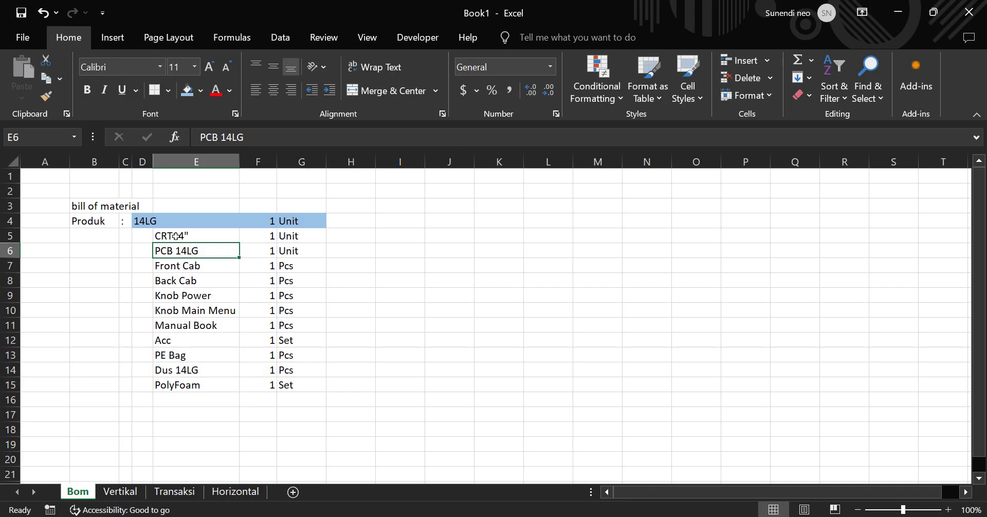
pyautogui.moveTo(176, 236); pyautogui.dragTo(180, 400)
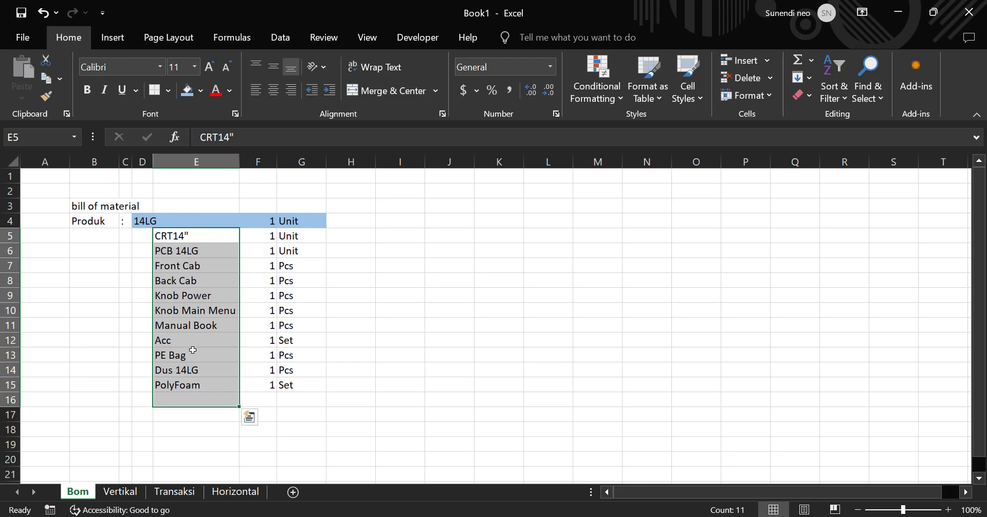
pyautogui.moveTo(153, 239); pyautogui.dragTo(152, 239)
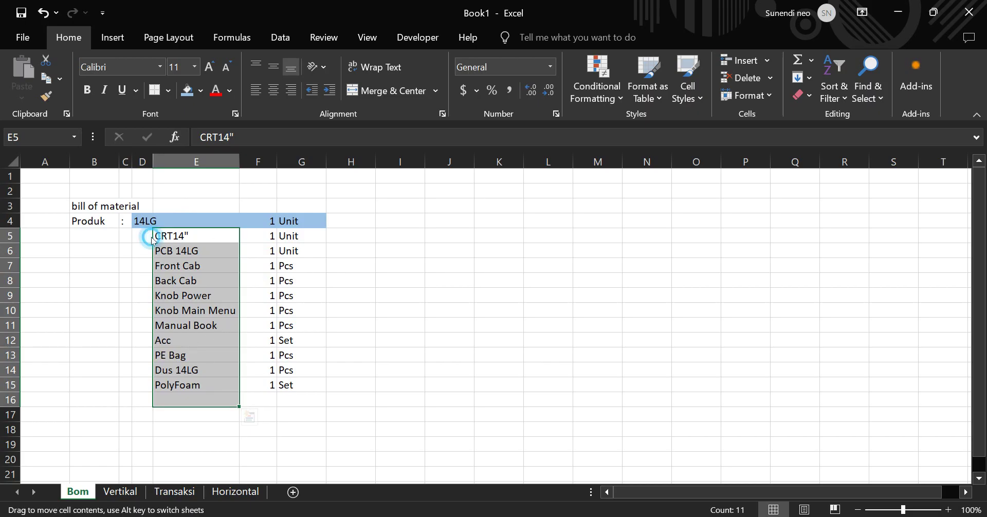
pyautogui.click(142, 239)
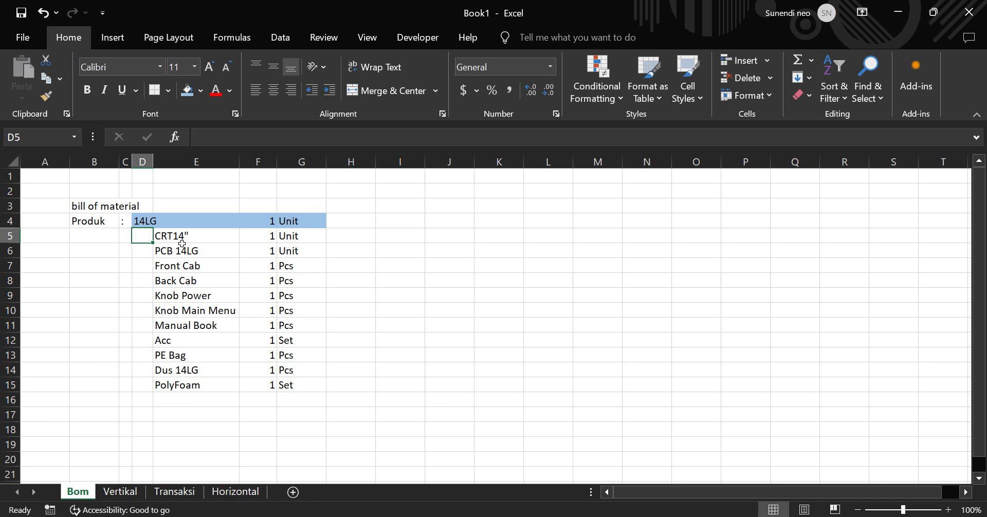
# Step: Add the component Screw 1" in E16, below PolyFoam in the 14LG bill of material
pyautogui.click(145, 226)
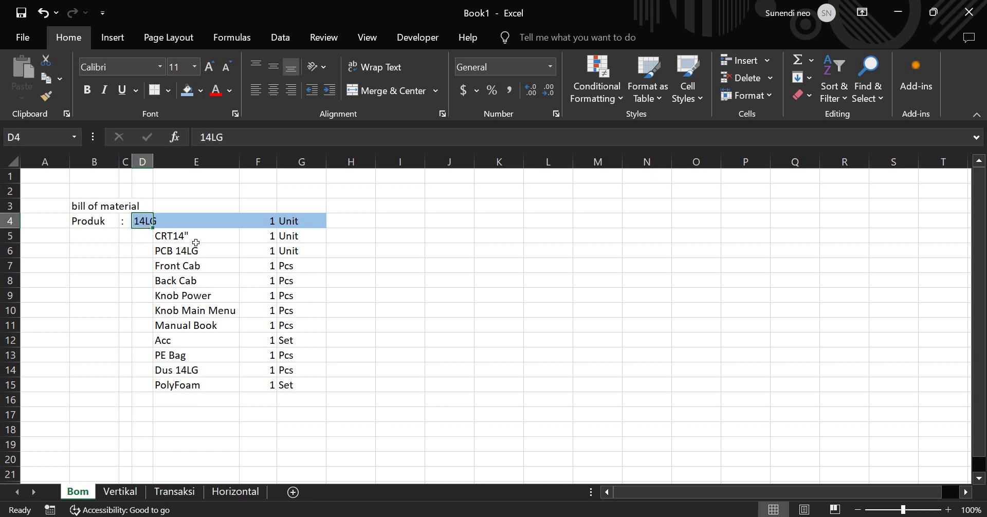
pyautogui.moveTo(194, 236); pyautogui.dragTo(296, 386)
pyautogui.click(214, 406)
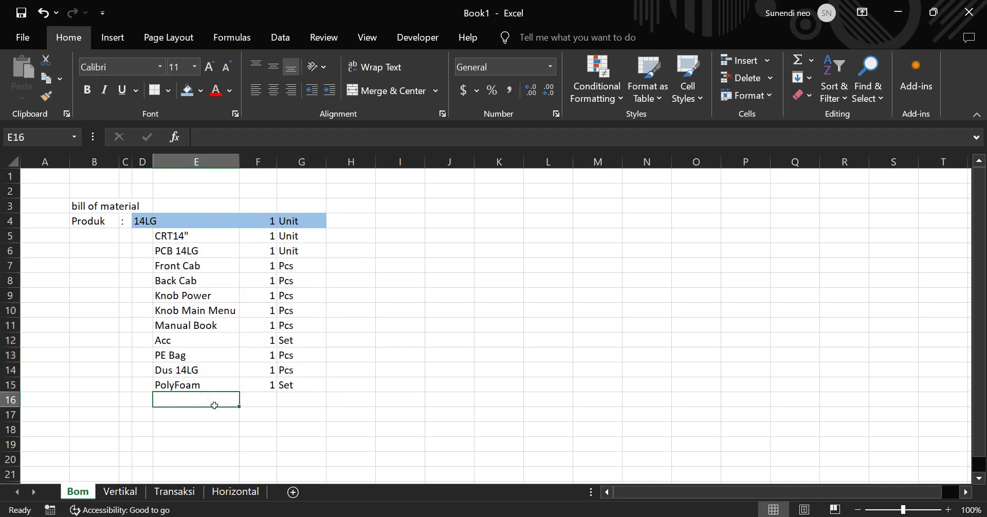
pyautogui.write('Sre')
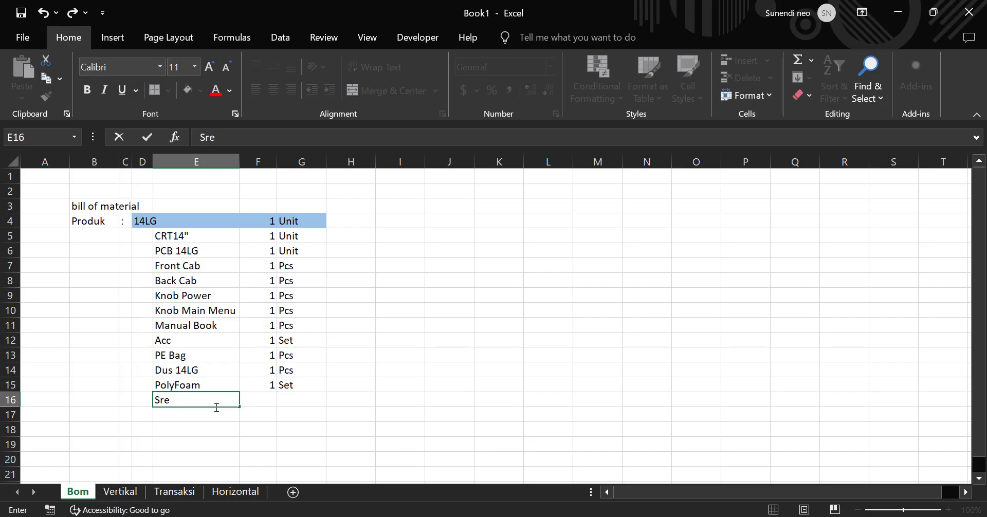
pyautogui.write('w')
pyautogui.press('BackSpace')
pyautogui.press('BackSpace')
pyautogui.press('BackSpace')
pyautogui.write('crew')
pyautogui.write('2')
pyautogui.press('BackSpace')
pyautogui.write('1"')
pyautogui.press('Tab')
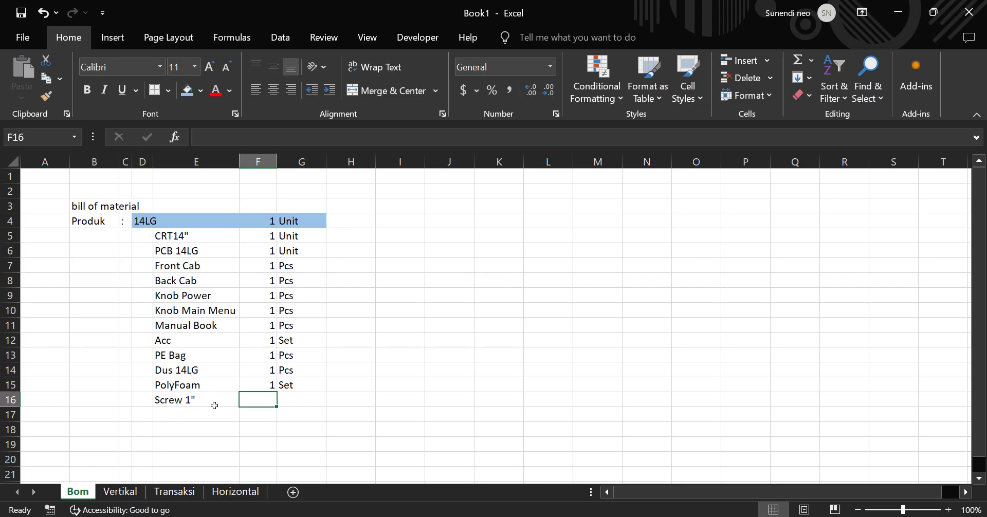
# Step: Enter the quantity 15 in F16 and the unit "Pcs" in G16 for the screw component
pyautogui.write('15')
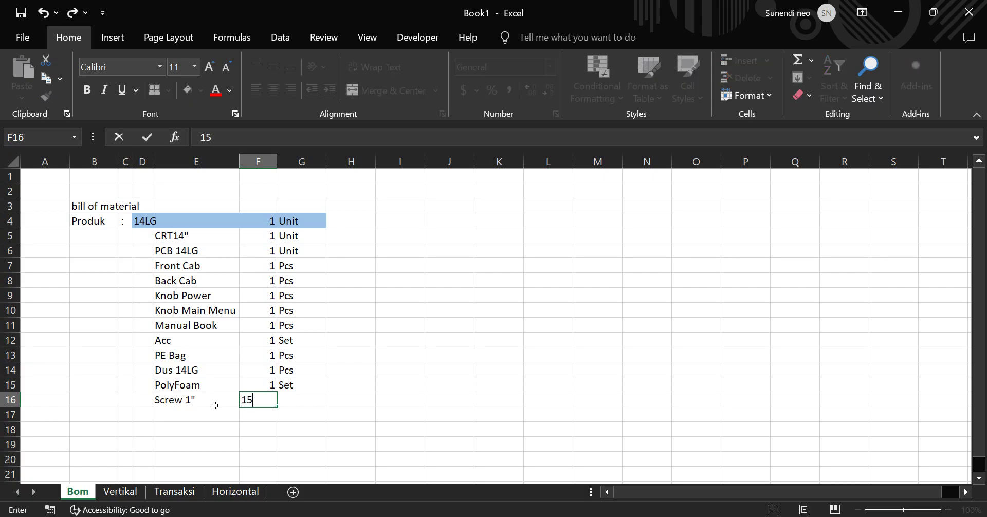
pyautogui.press('Tab')
pyautogui.write('Pcs')
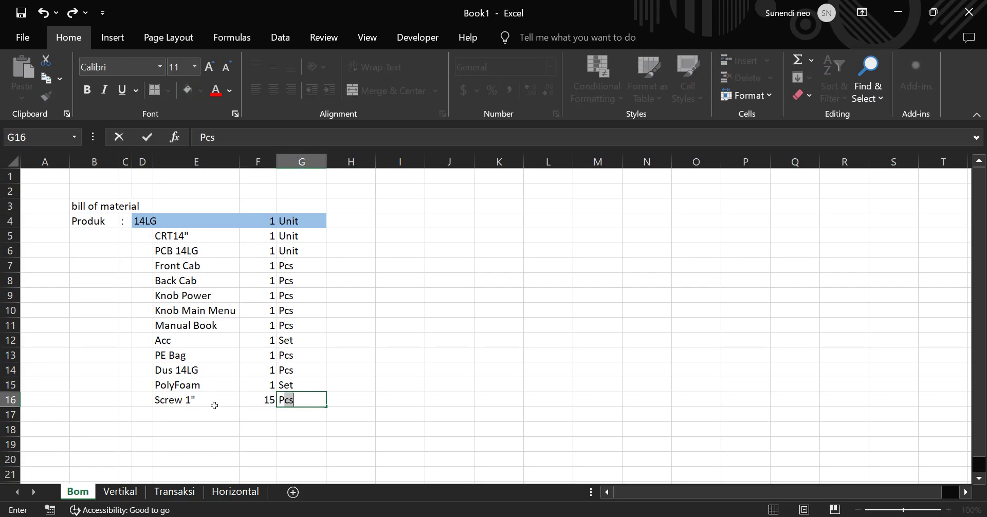
pyautogui.press('Return')
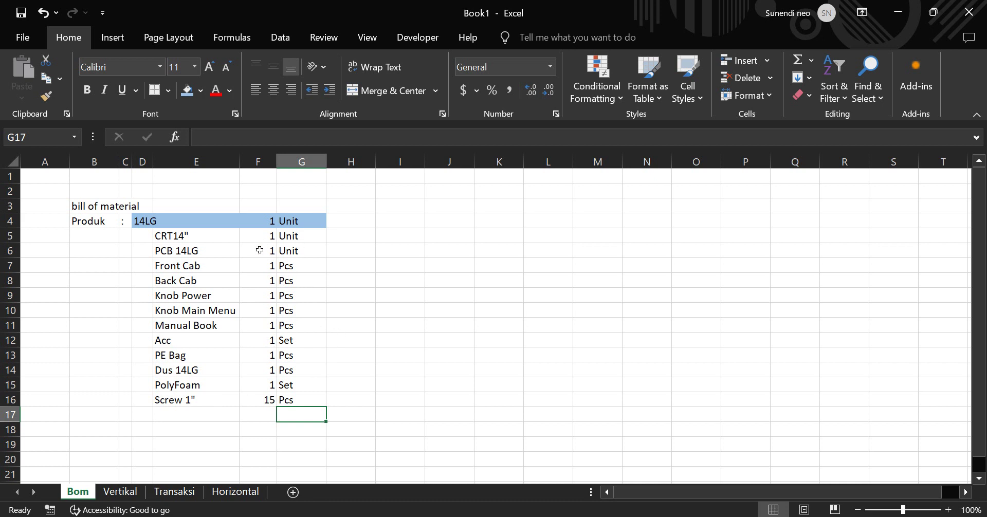
# Step: Review the whole bill of material of product 14LG in B3:G16, down to the screw row
pyautogui.click(194, 239)
pyautogui.hotkey('ctrl', 'Down')
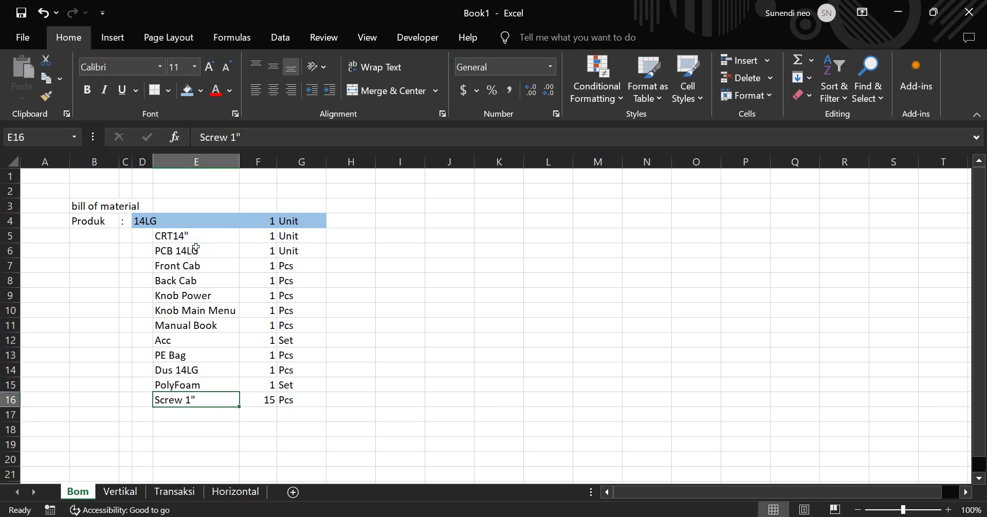
pyautogui.click(361, 286)
pyautogui.click(186, 418)
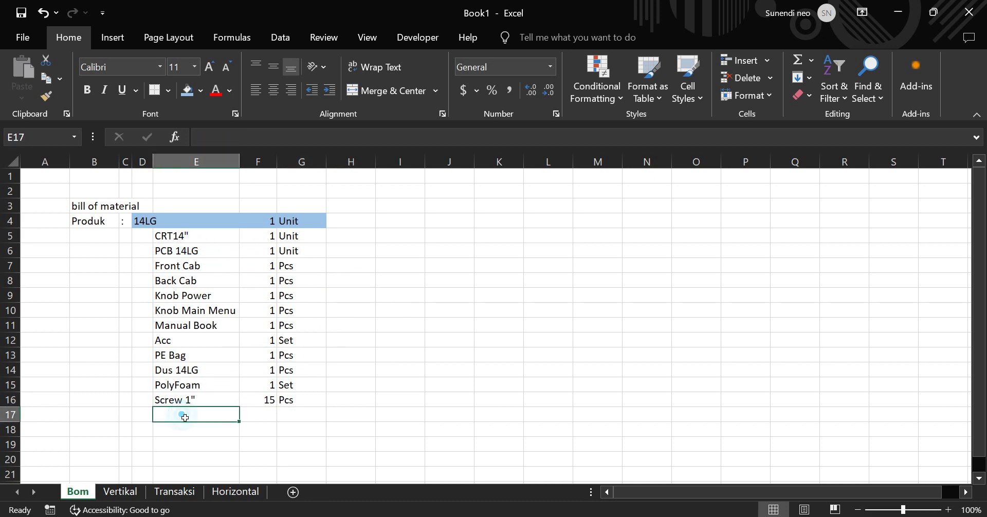
pyautogui.click(513, 251)
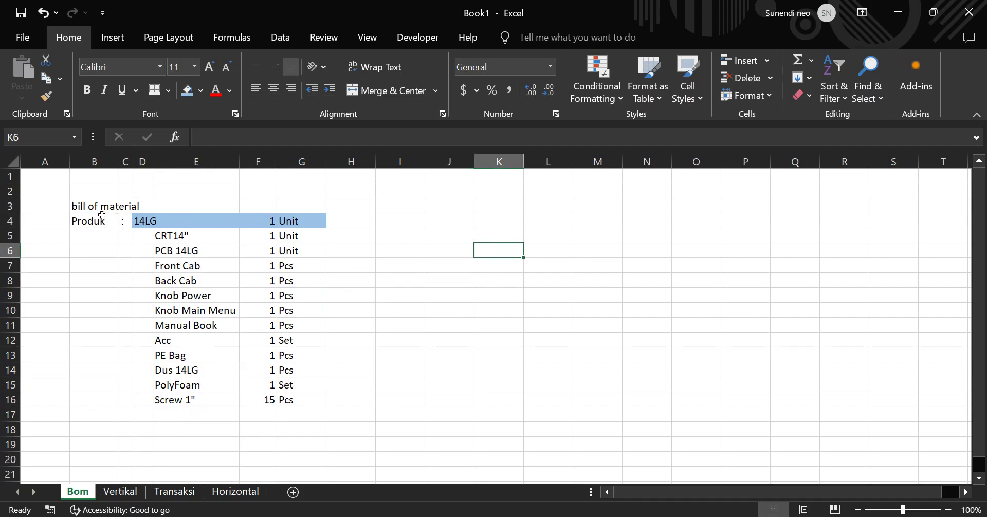
pyautogui.moveTo(97, 211); pyautogui.dragTo(298, 407)
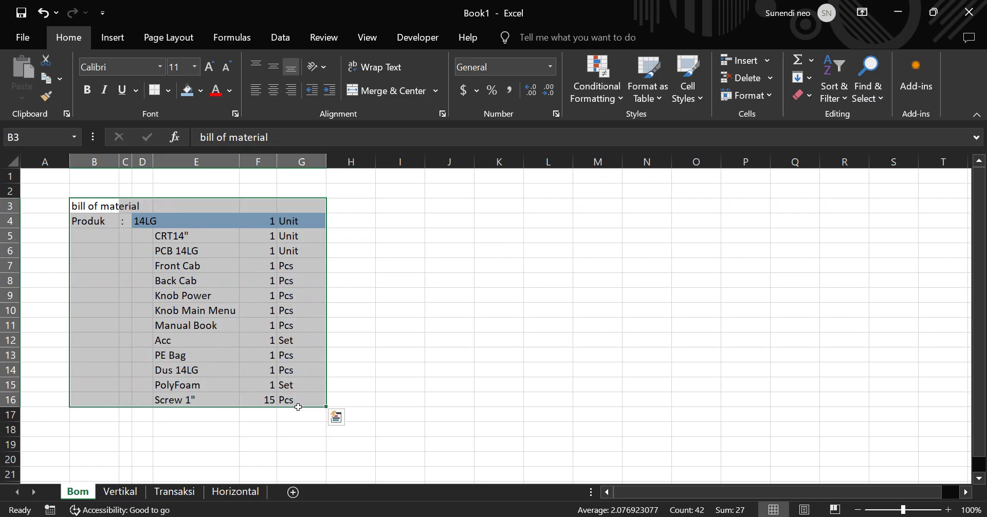
pyautogui.click(198, 429)
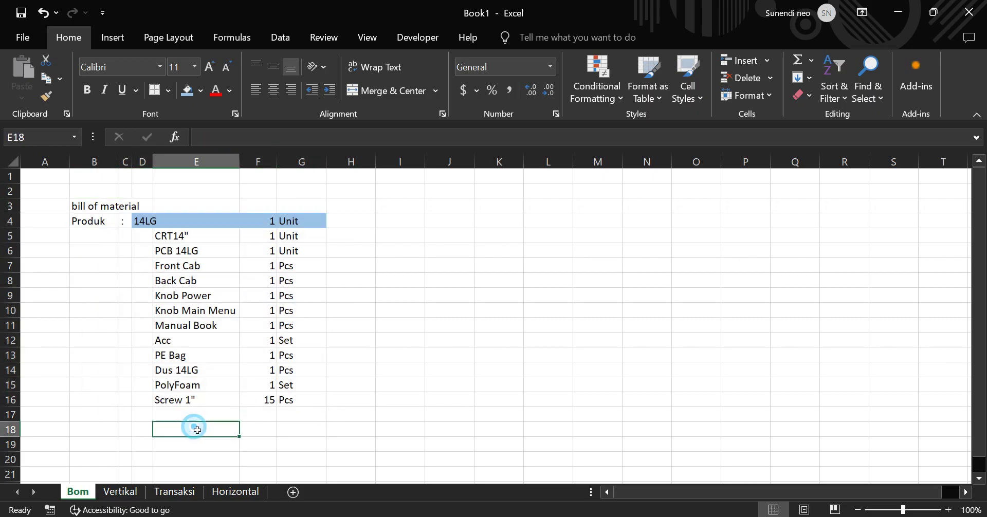
# Step: Examine the daily In, out and Balance layout on the Horizontal sheet against the products and transaction types on the Transaksi sheet
pyautogui.click(120, 492)
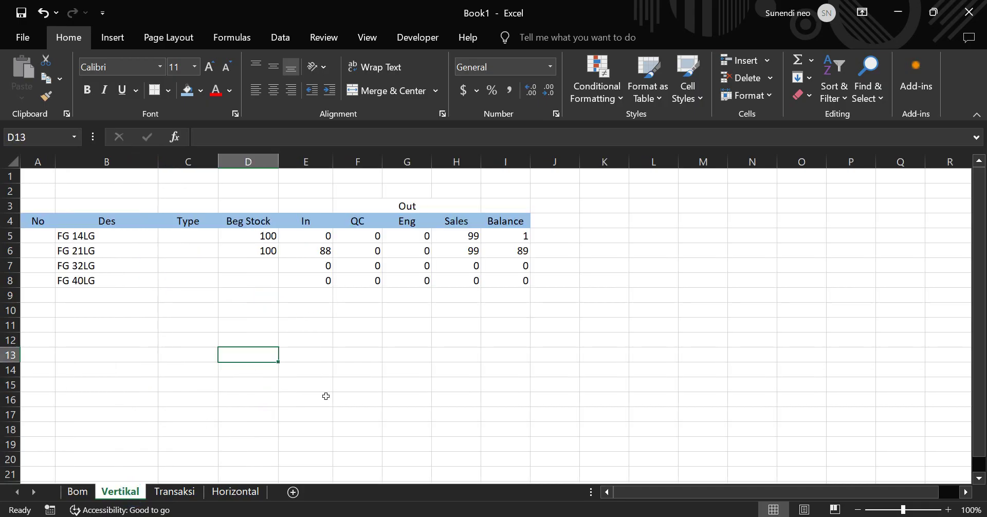
pyautogui.click(229, 492)
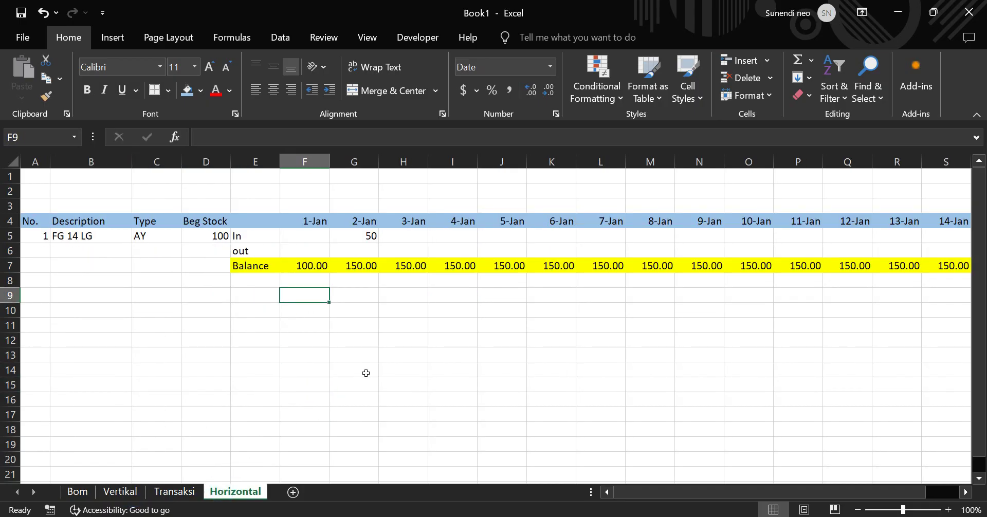
pyautogui.click(400, 344)
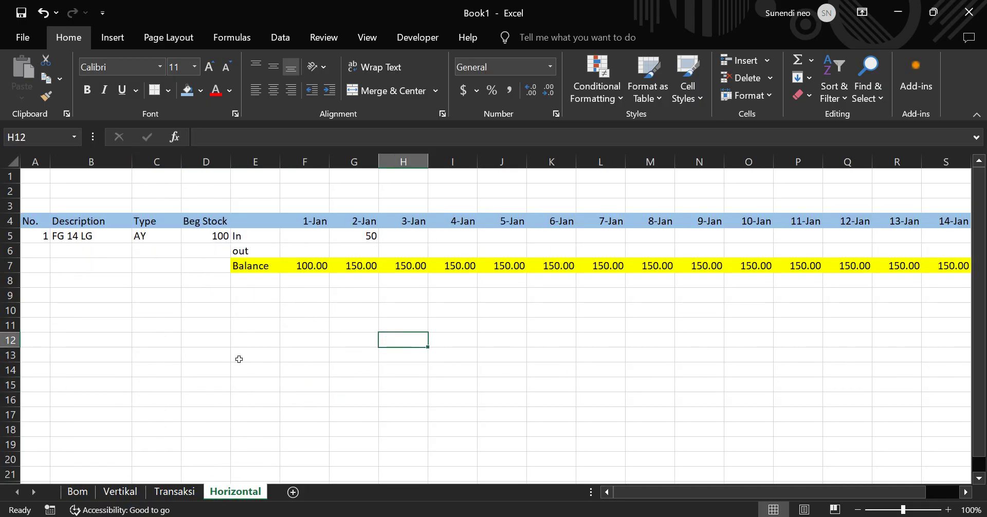
pyautogui.click(350, 248)
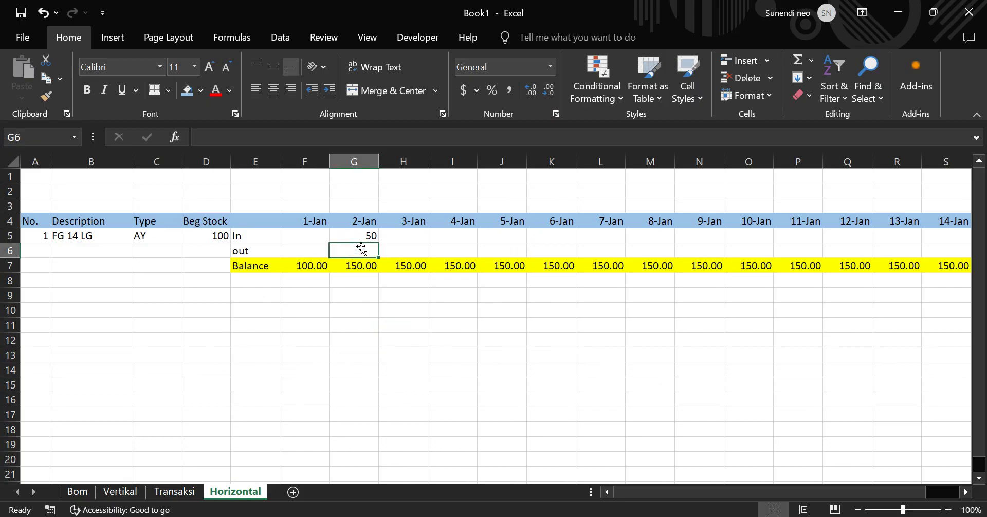
pyautogui.click(371, 239)
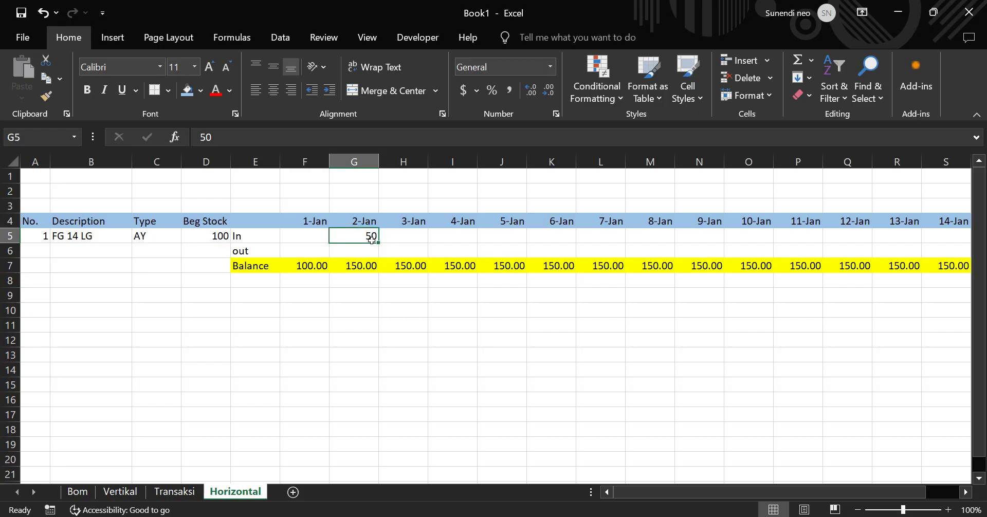
pyautogui.click(288, 400)
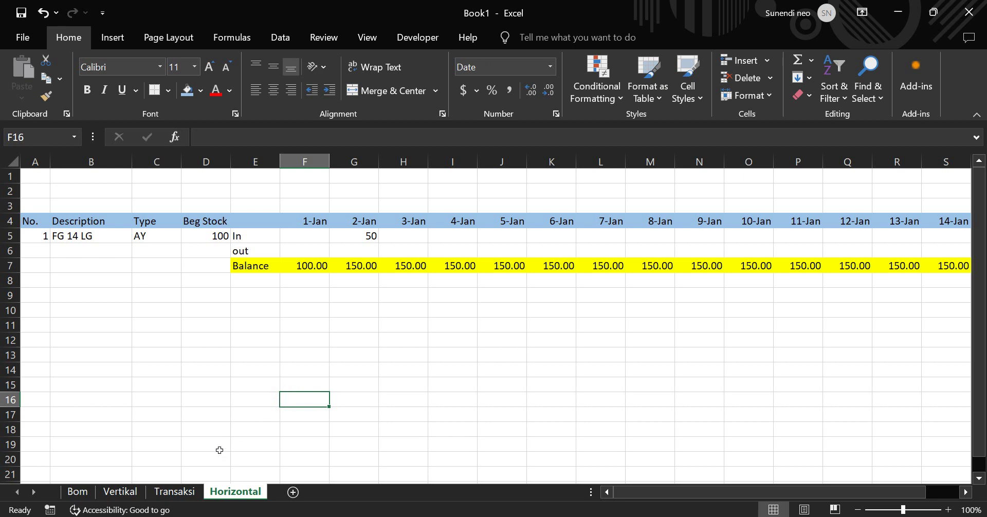
pyautogui.click(177, 490)
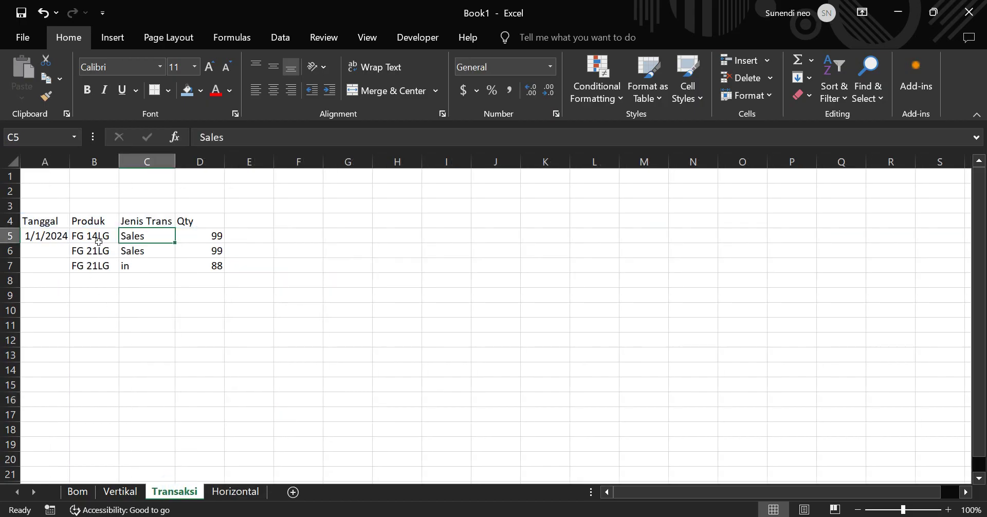
pyautogui.moveTo(98, 242); pyautogui.dragTo(128, 383)
pyautogui.click(240, 491)
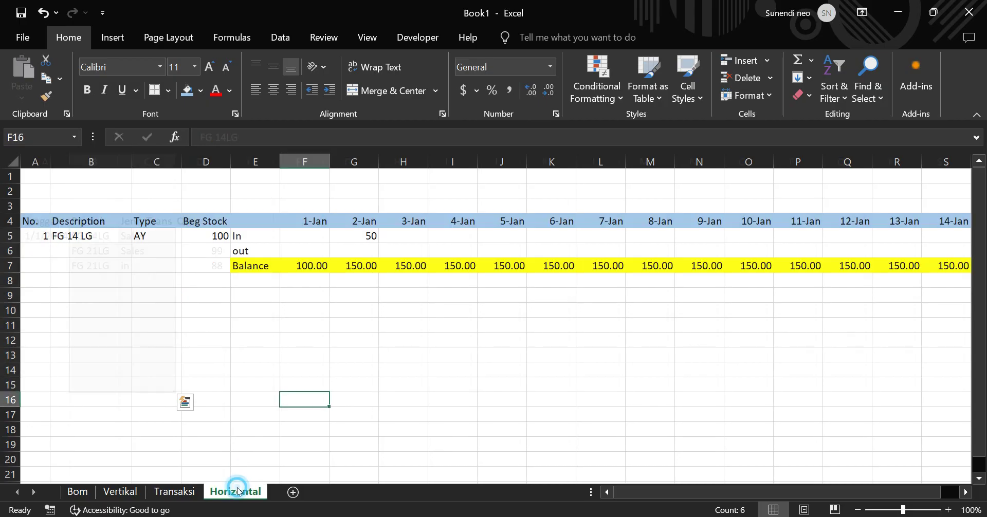
pyautogui.click(362, 237)
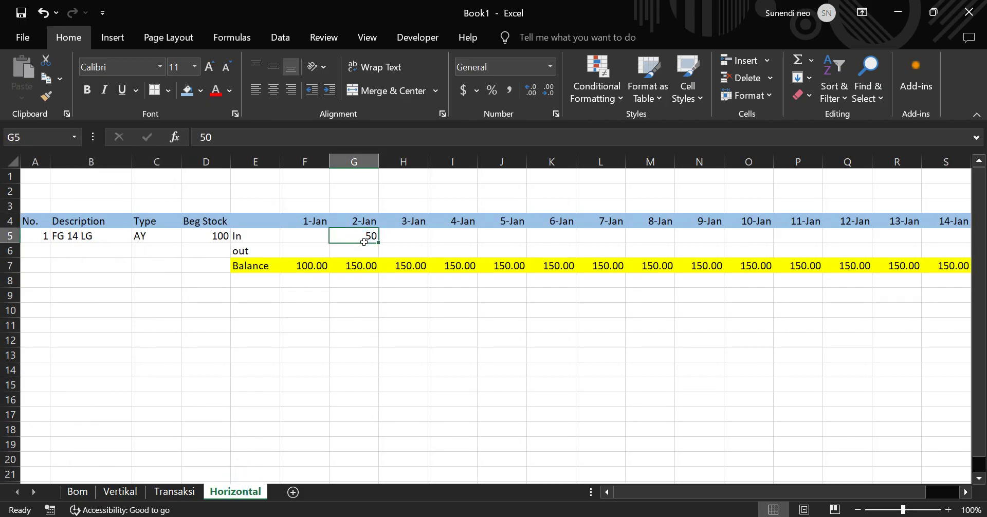
pyautogui.click(308, 234)
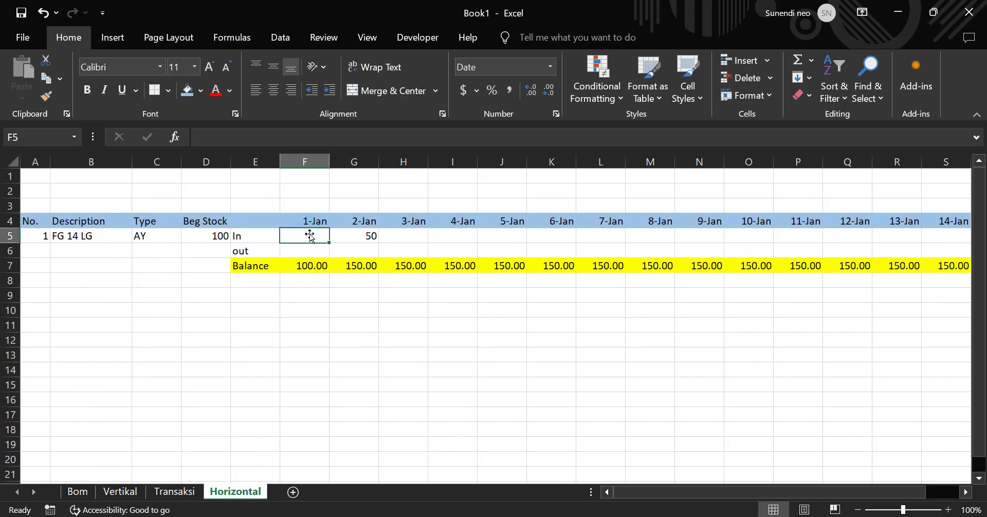
pyautogui.click(354, 244)
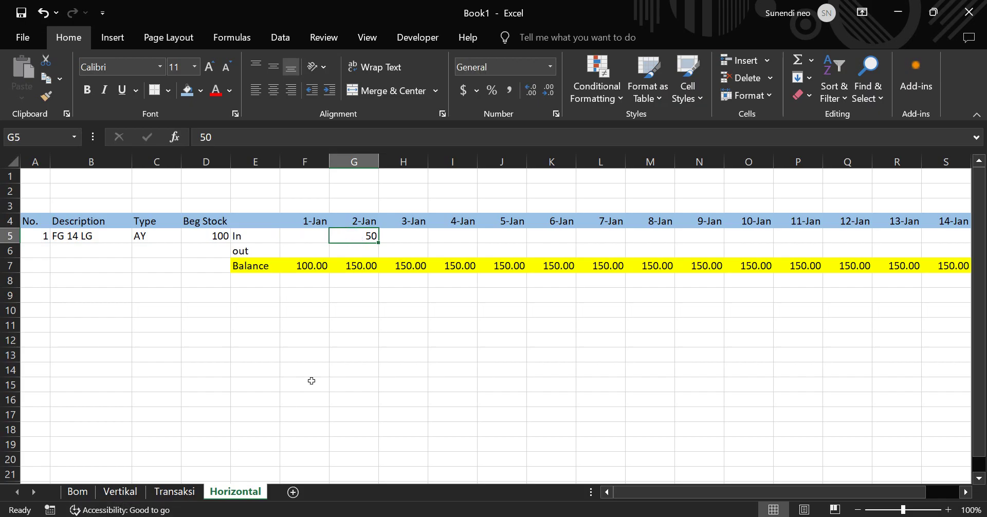
# Step: Examine the Sales SUMIFS formula in H5 of the Vertikal sheet and its source date, product, transaction type and quantity columns on the Transaksi sheet
pyautogui.click(175, 492)
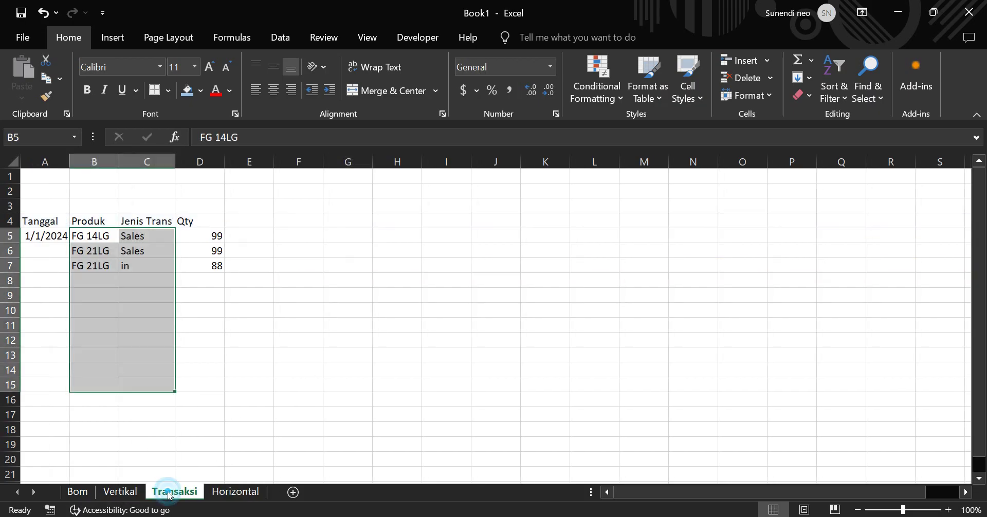
pyautogui.click(123, 493)
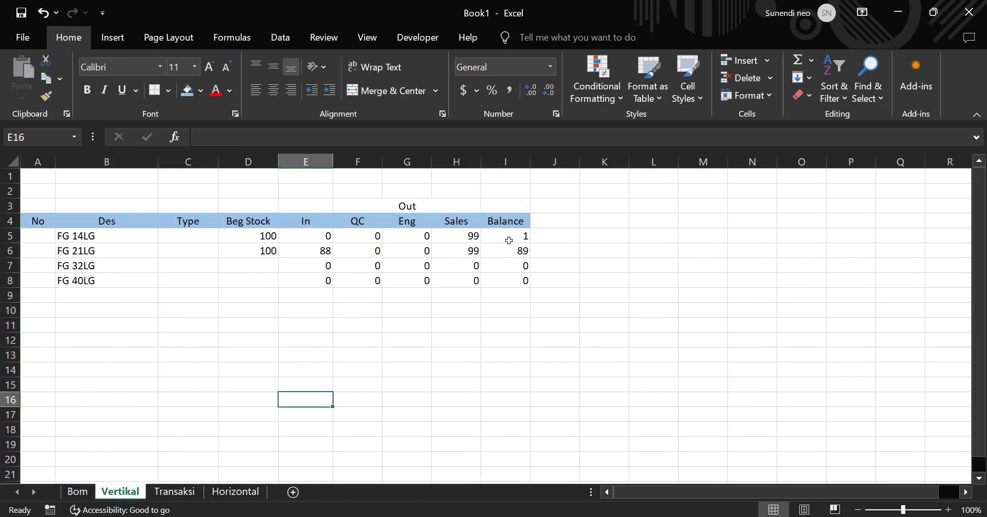
pyautogui.click(467, 240)
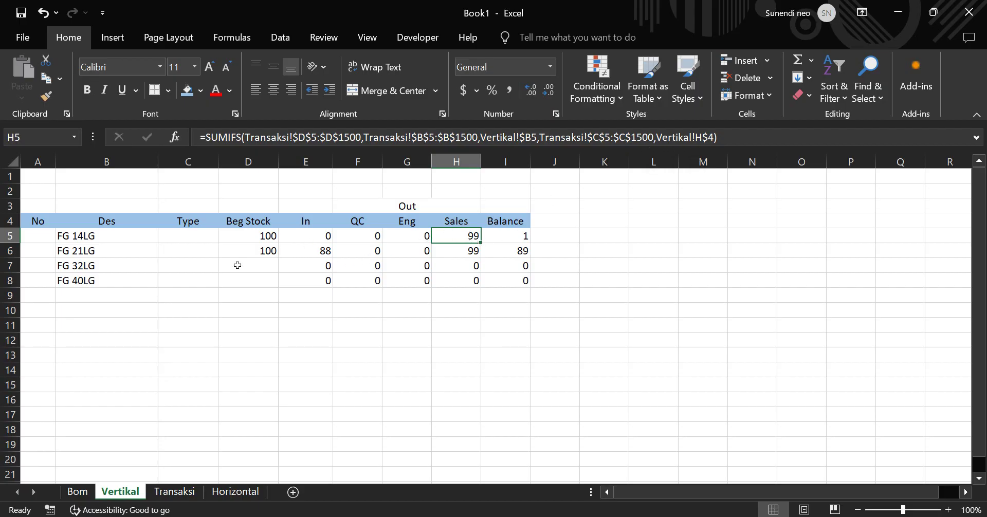
pyautogui.click(174, 492)
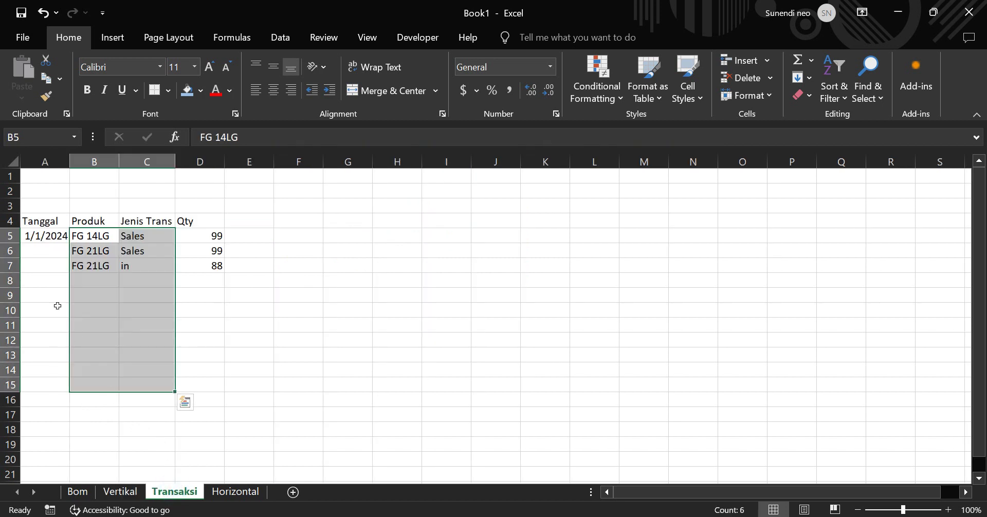
pyautogui.click(40, 238)
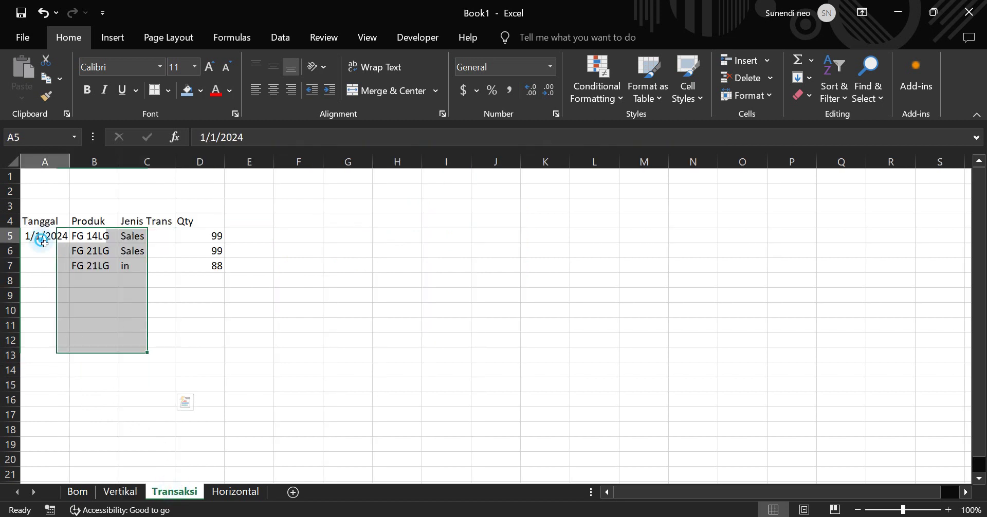
pyautogui.click(206, 241)
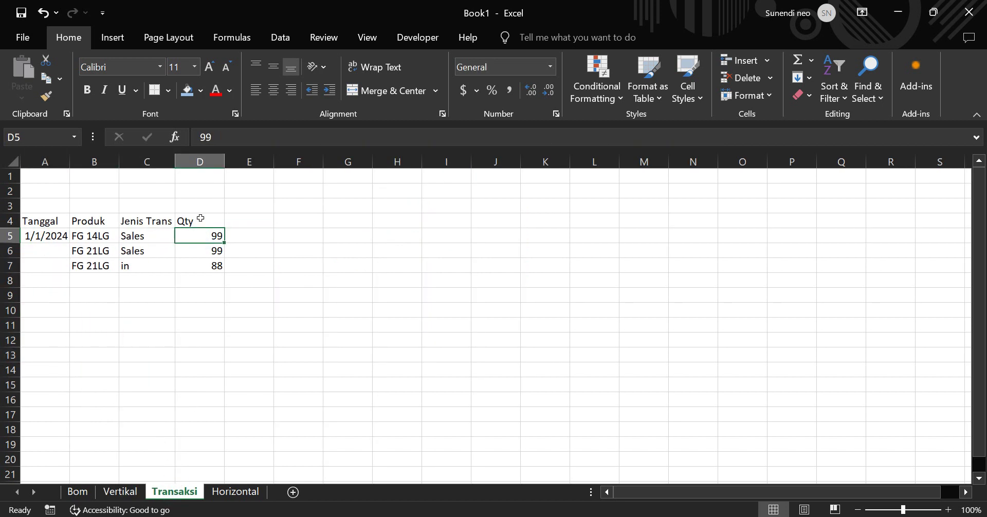
pyautogui.moveTo(199, 217); pyautogui.dragTo(201, 360)
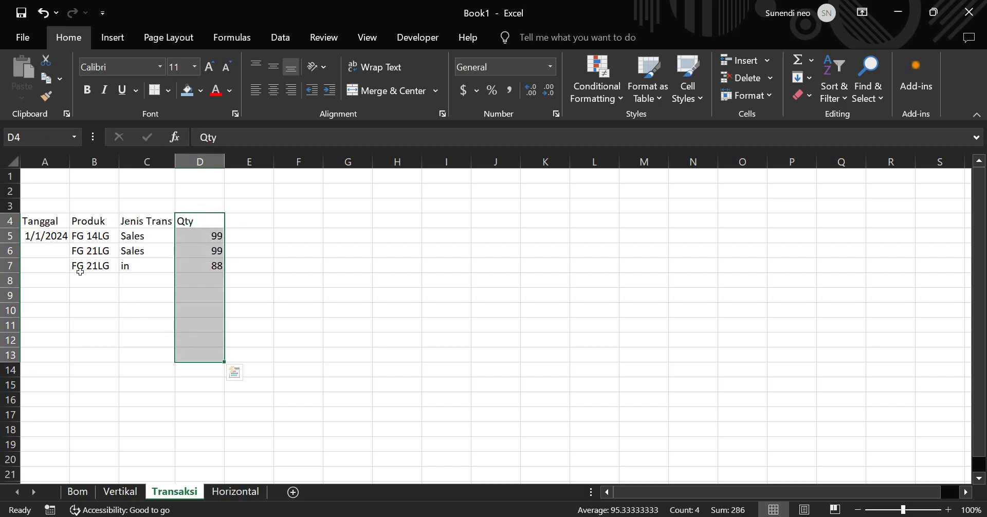
pyautogui.click(60, 243)
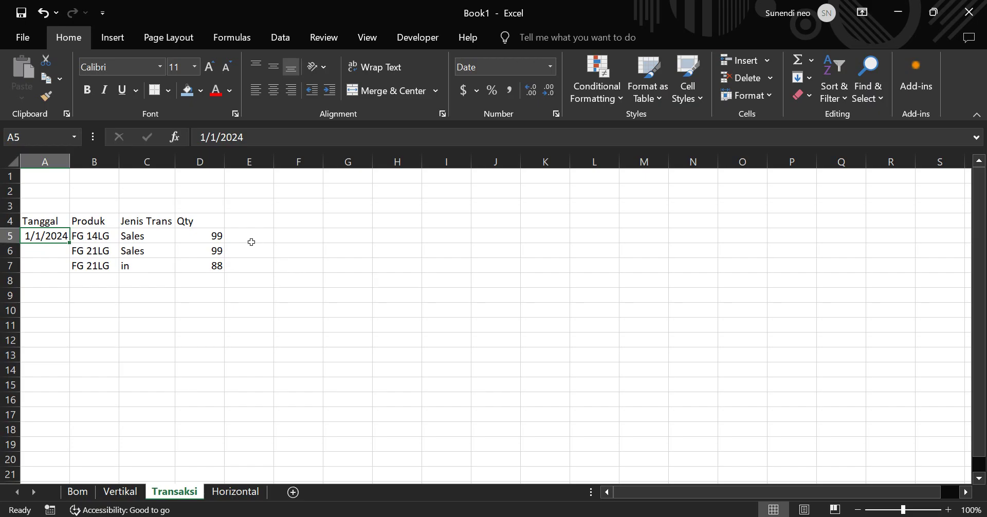
pyautogui.click(100, 237)
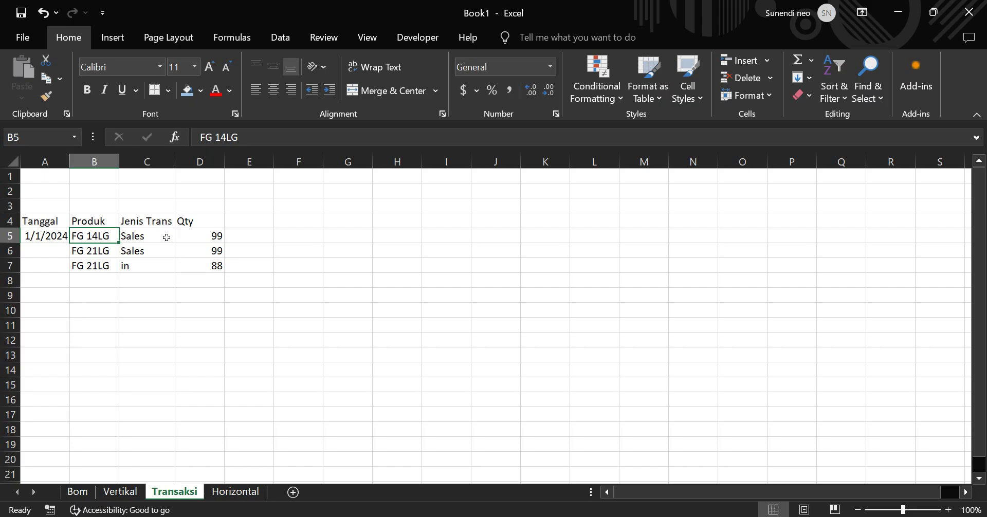
pyautogui.moveTo(160, 225); pyautogui.dragTo(156, 279)
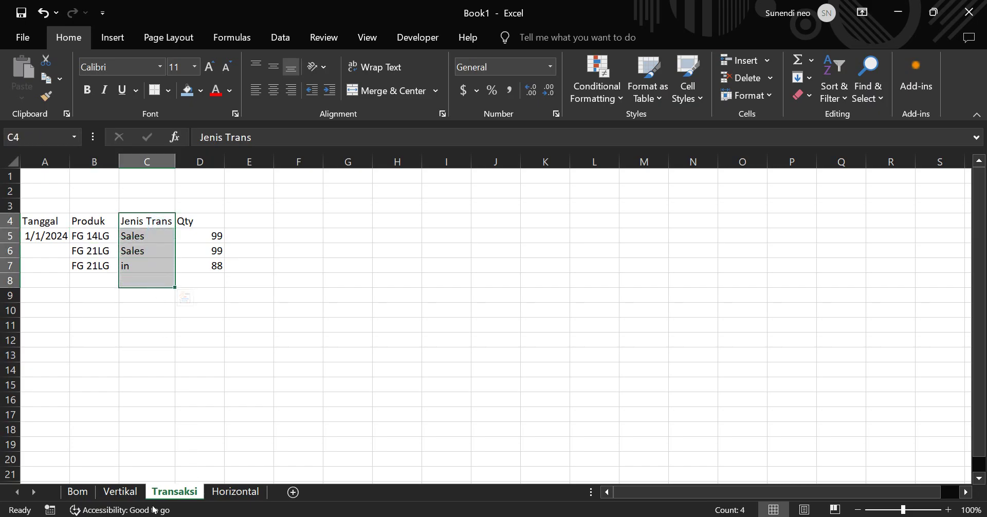
# Step: Inspect the In and out rows of FG 14 LG and their 2-Jan cells on the Horizontal sheet
pyautogui.click(212, 493)
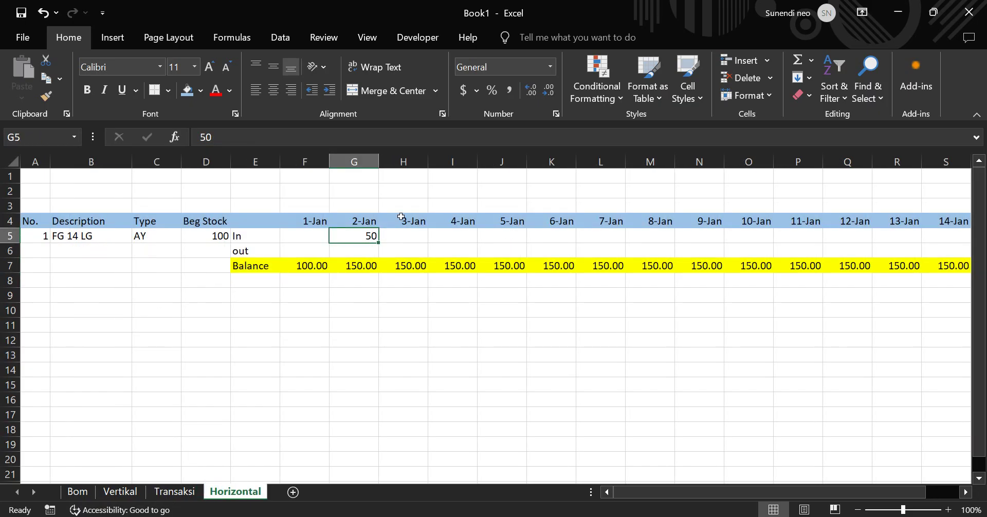
pyautogui.click(259, 237)
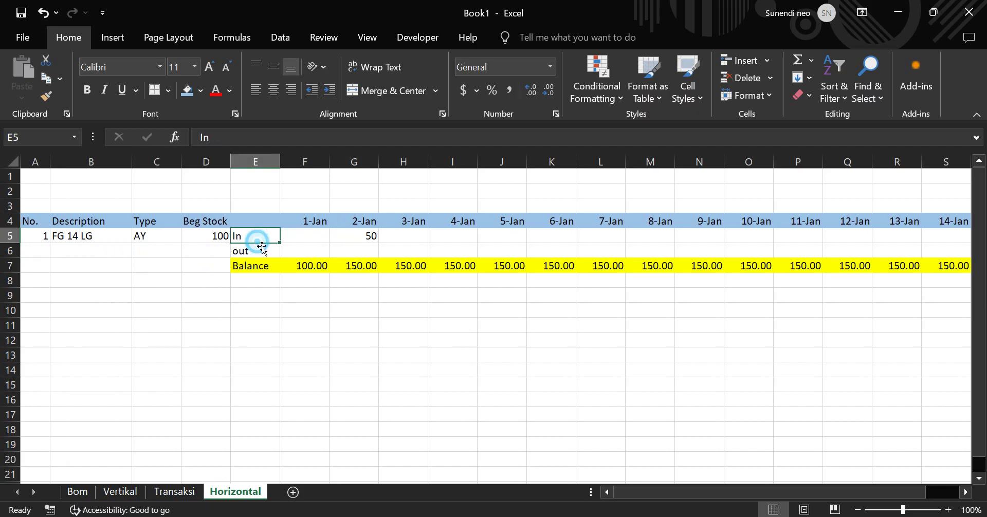
pyautogui.click(262, 251)
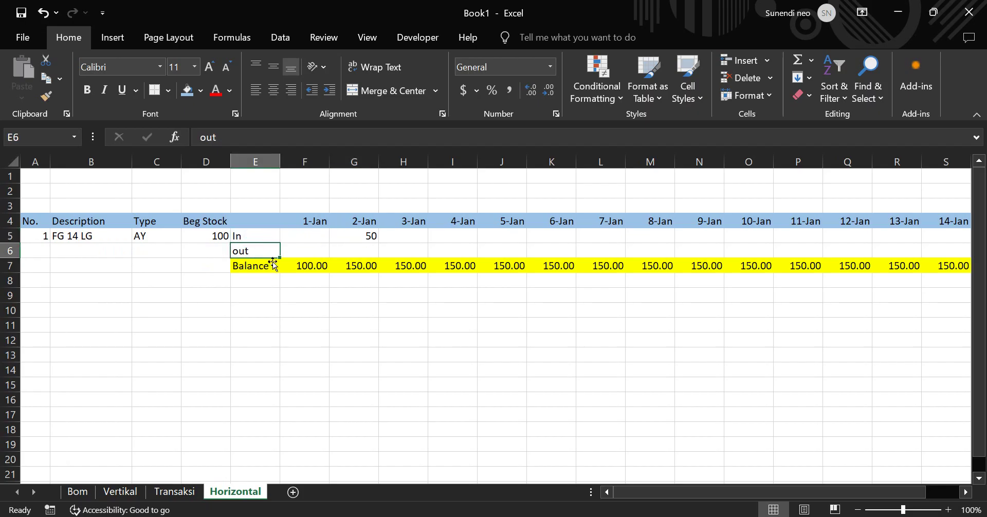
pyautogui.click(371, 255)
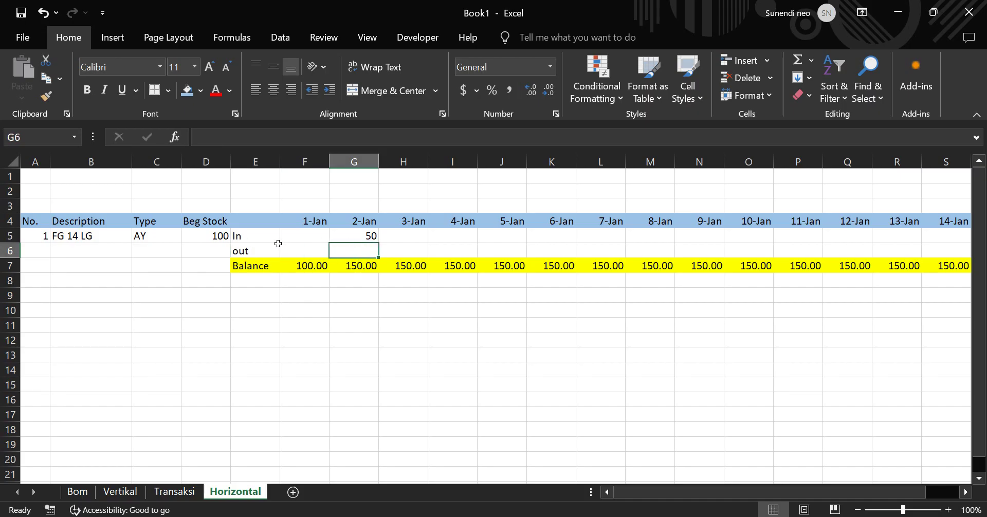
pyautogui.click(254, 309)
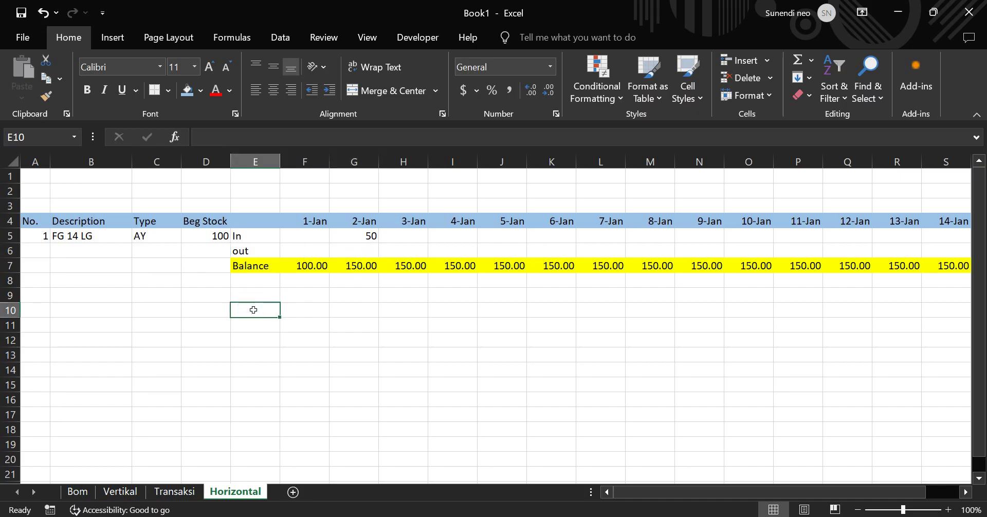